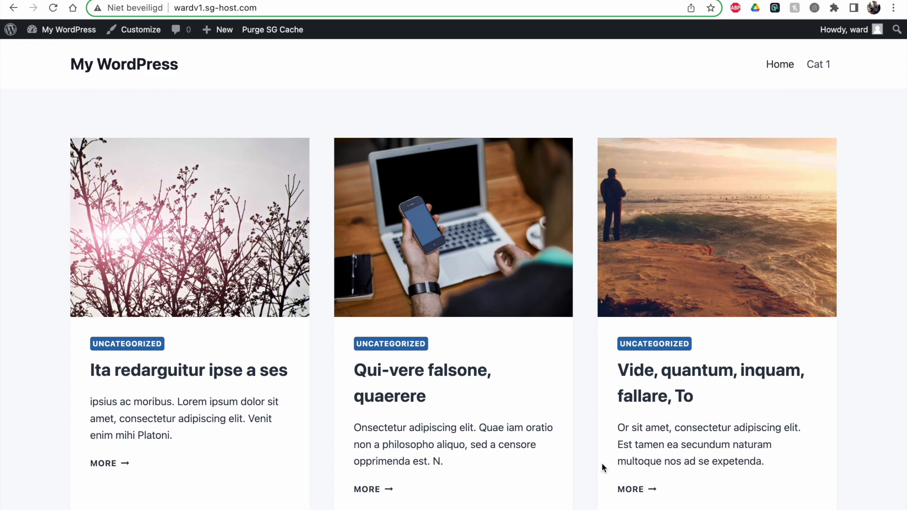
drag(65, 63, 186, 68)
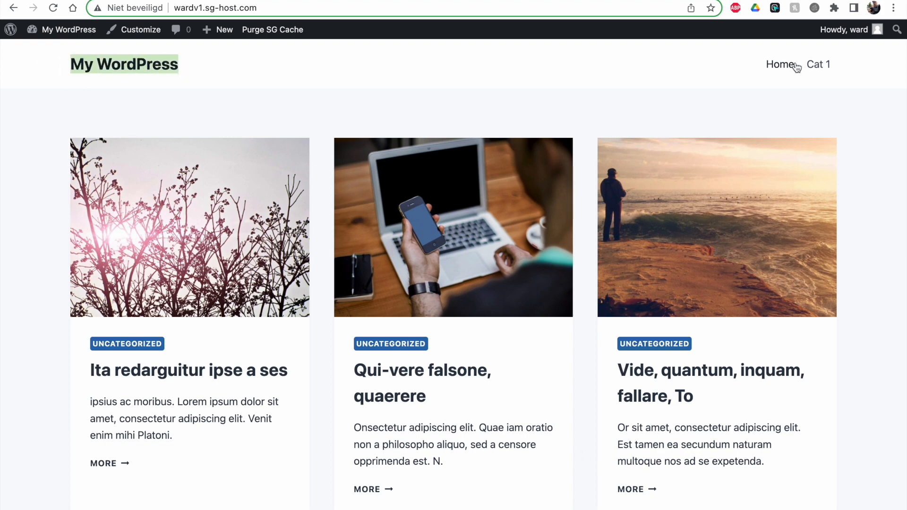
click(733, 86)
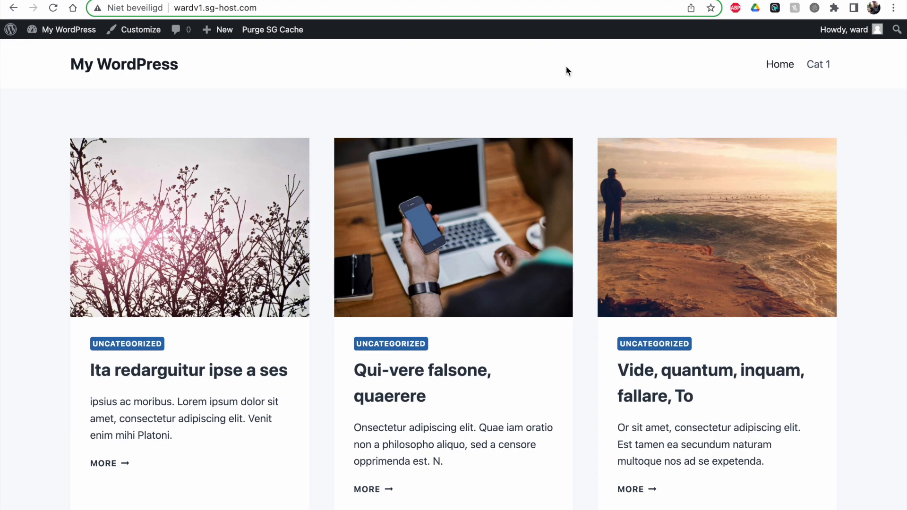
click(135, 32)
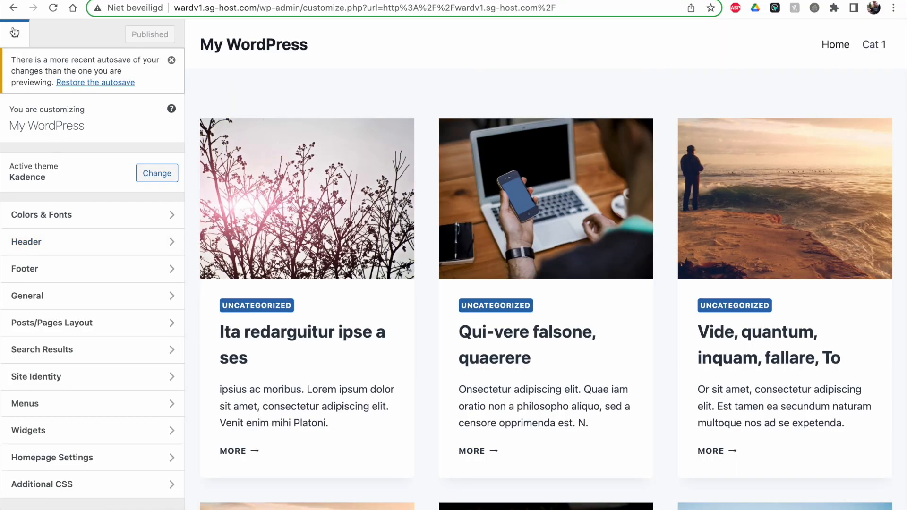
click(14, 32)
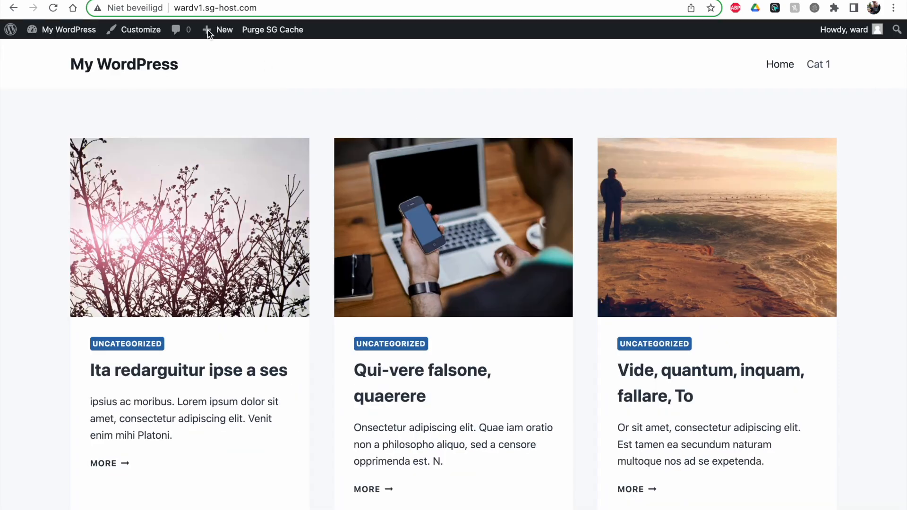
Step: Open the Kadence theme settings from the site dashboard and check that the Header Addons pro addon is enabled
click(77, 36)
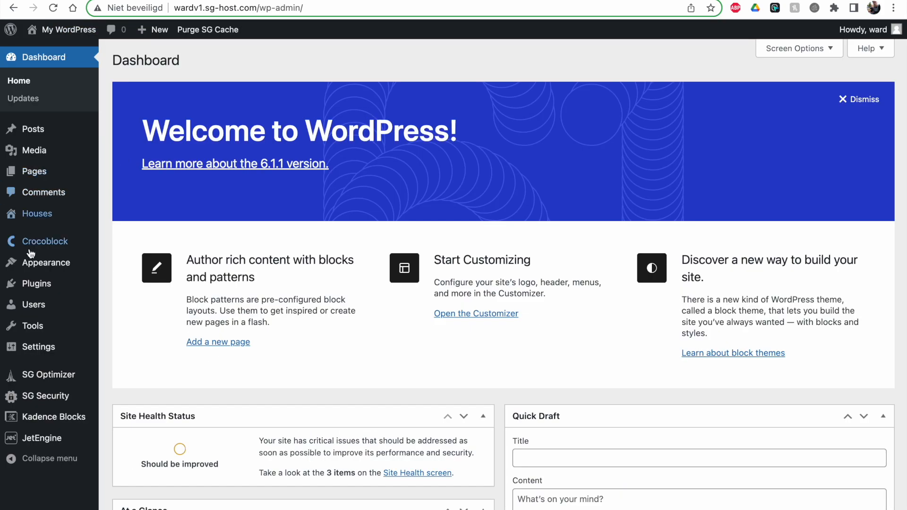
mouse_move(40, 261)
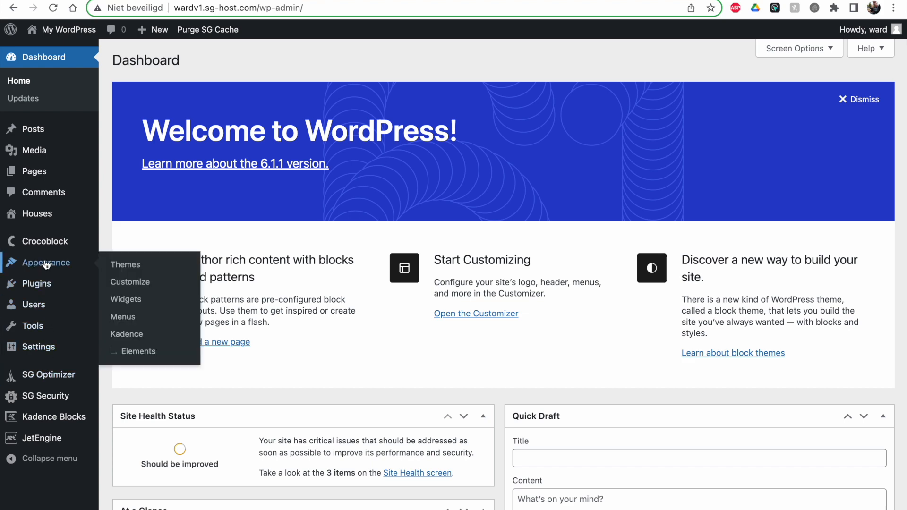
click(124, 330)
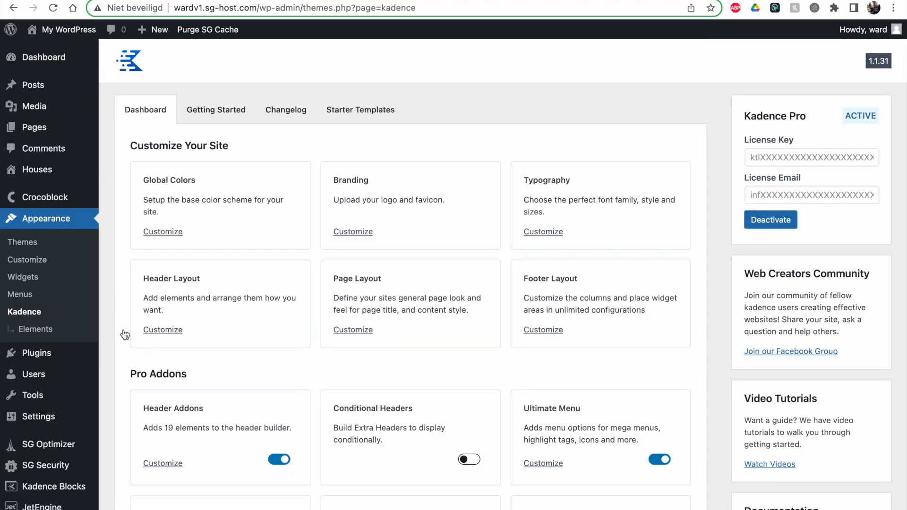
scroll(165, 294, down, 3)
drag(141, 300, 205, 300)
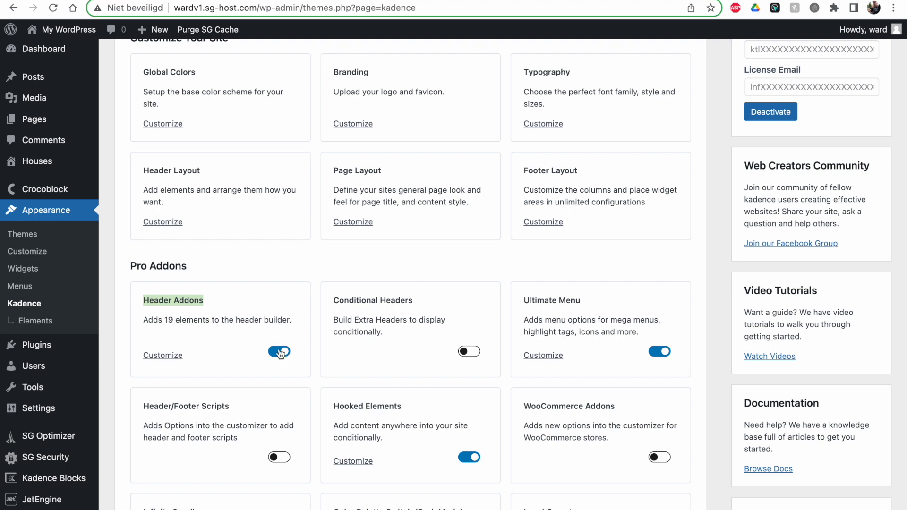
scroll(120, 167, up, 3)
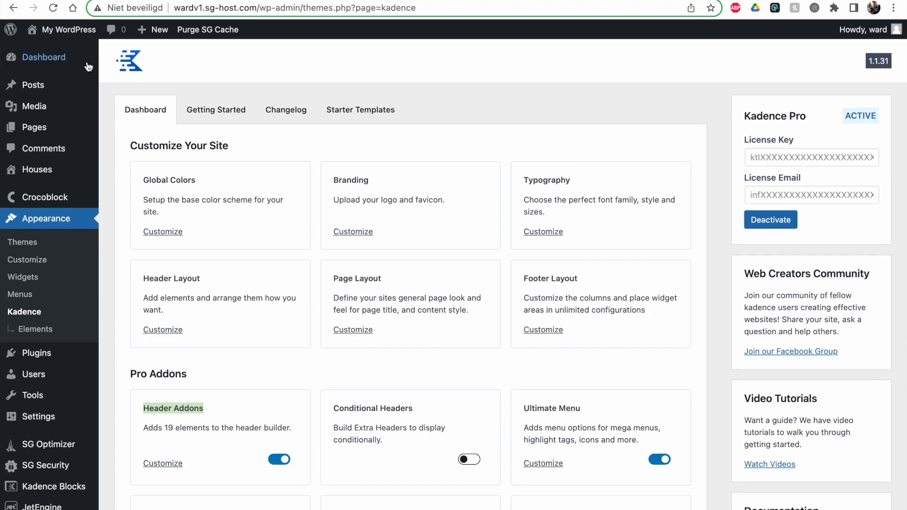
Step: Open the header builder in the site customizer and remove the Logo and Primary Navigation from the main row
click(71, 29)
click(141, 30)
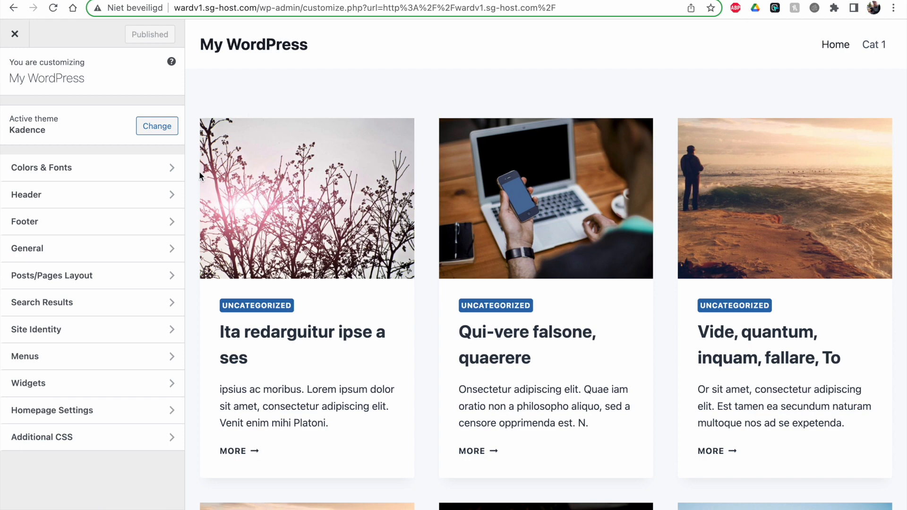
click(97, 195)
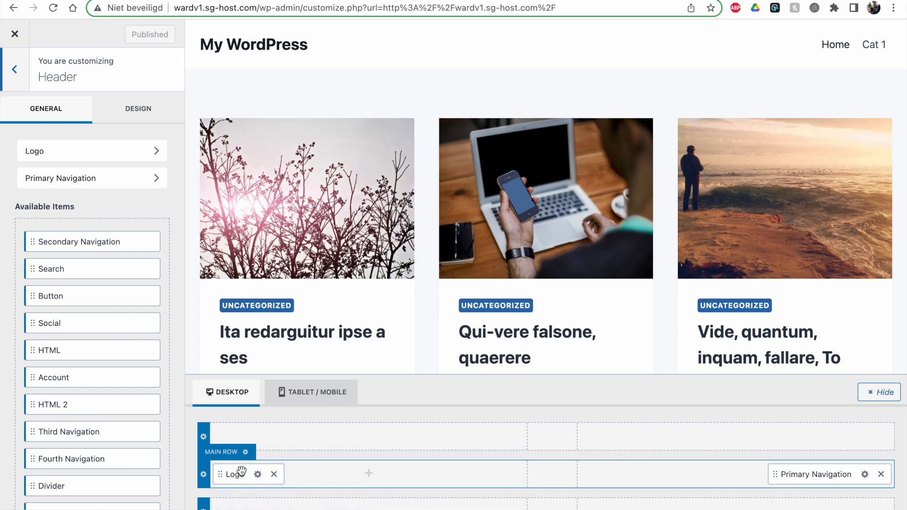
click(273, 474)
click(881, 474)
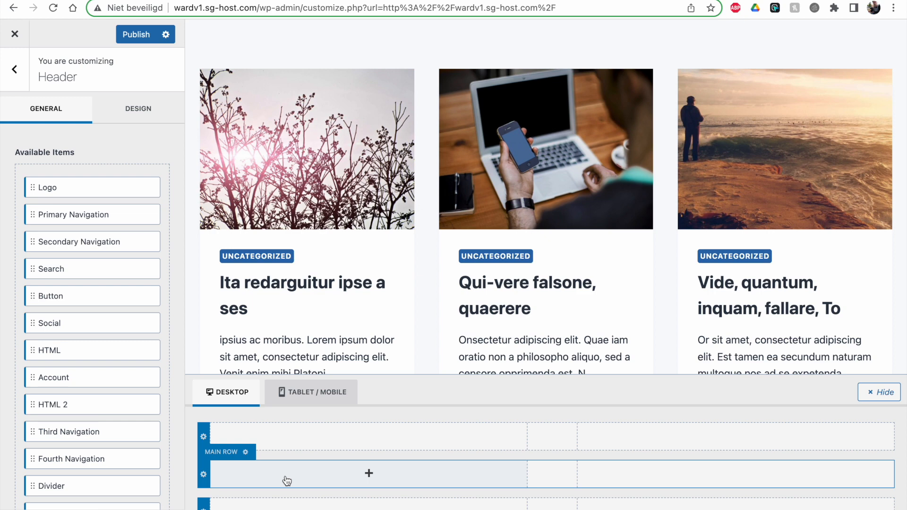
Step: Add a Toggle Widget Area to the left section of the header's main row and preview its off-canvas panel
click(364, 478)
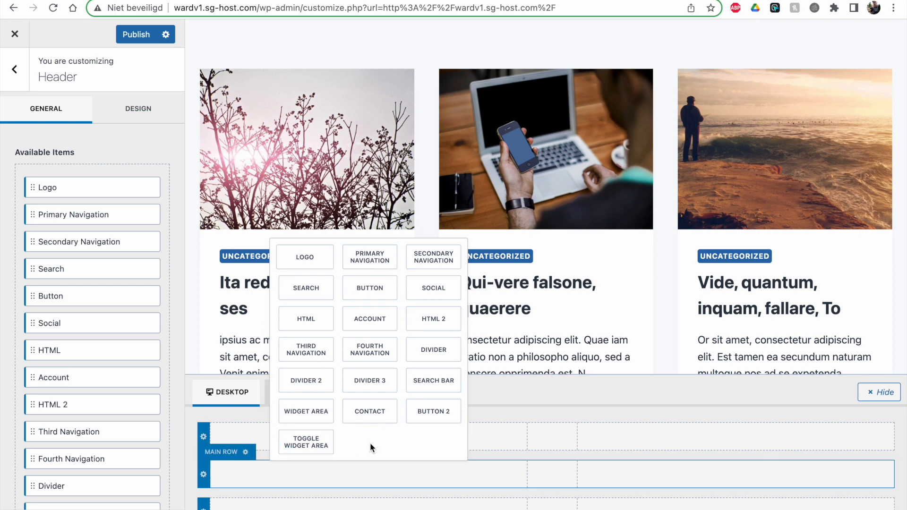
click(308, 449)
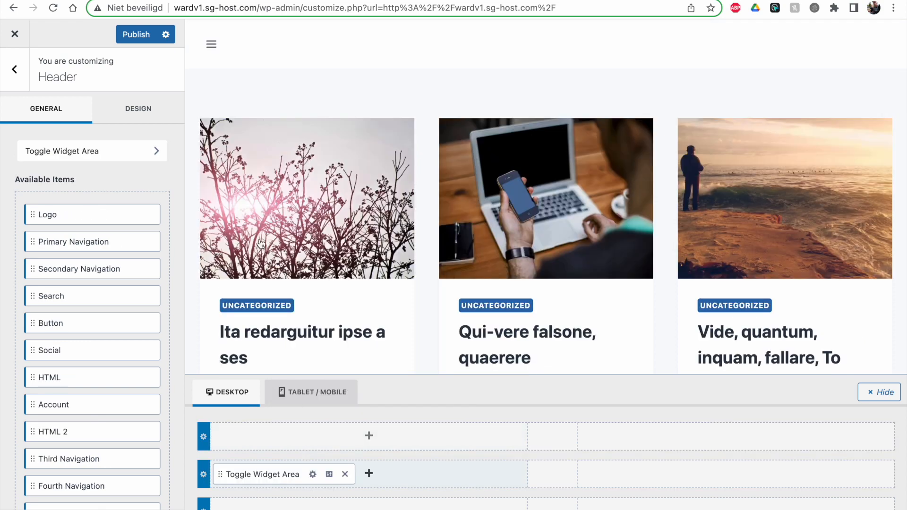
click(213, 52)
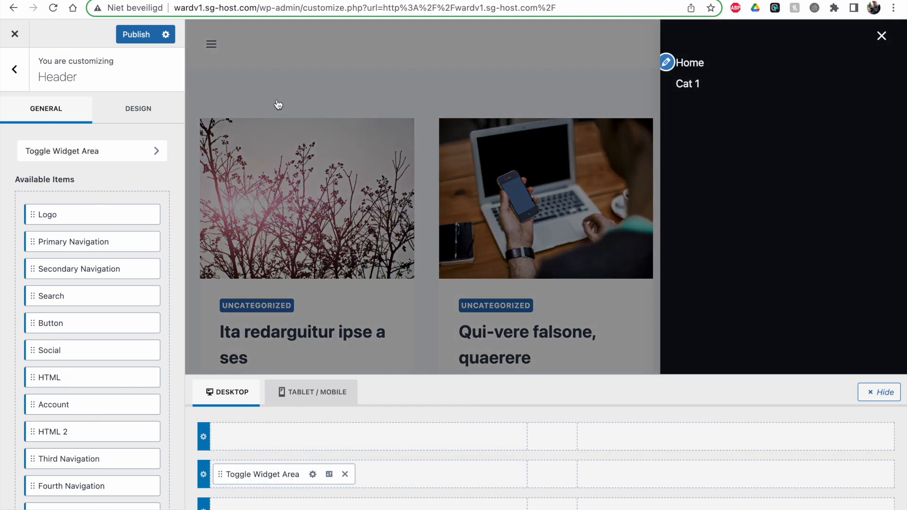
click(211, 44)
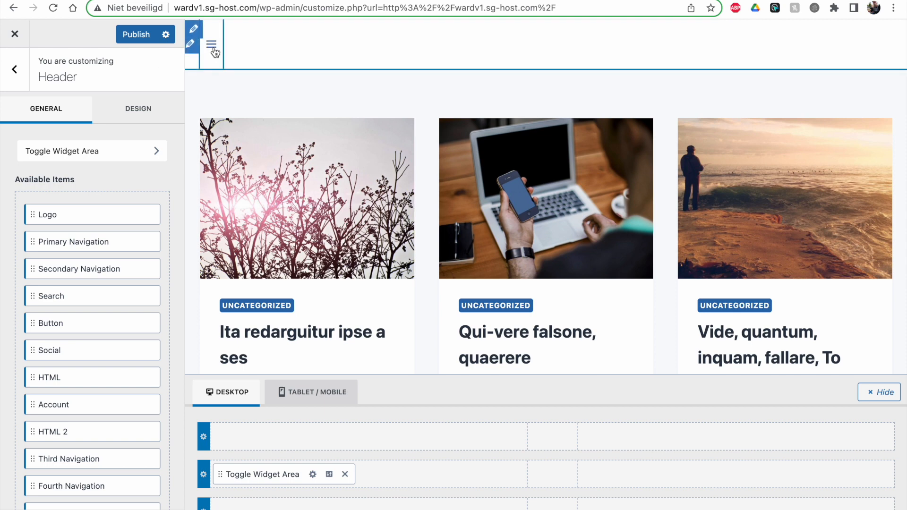
Step: Set the trigger label of the Toggle Widget Area to MENU
click(313, 474)
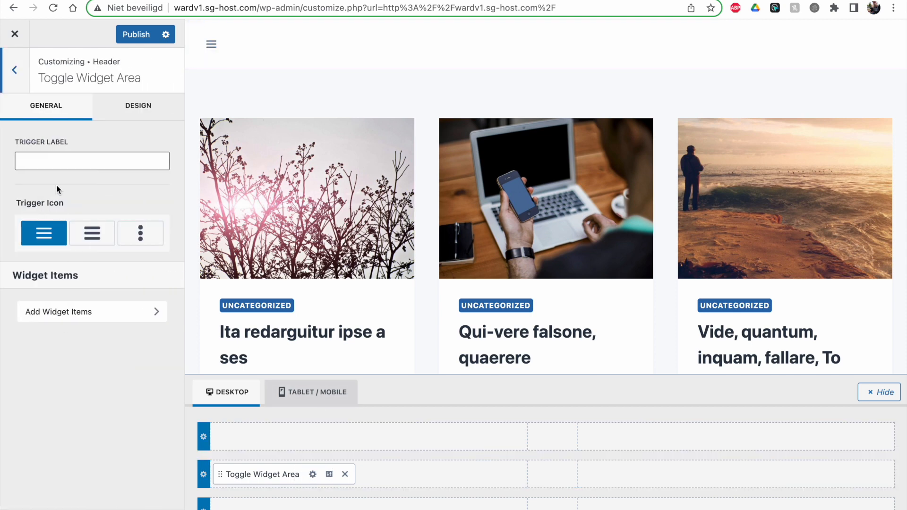
click(55, 159)
text(MENU)
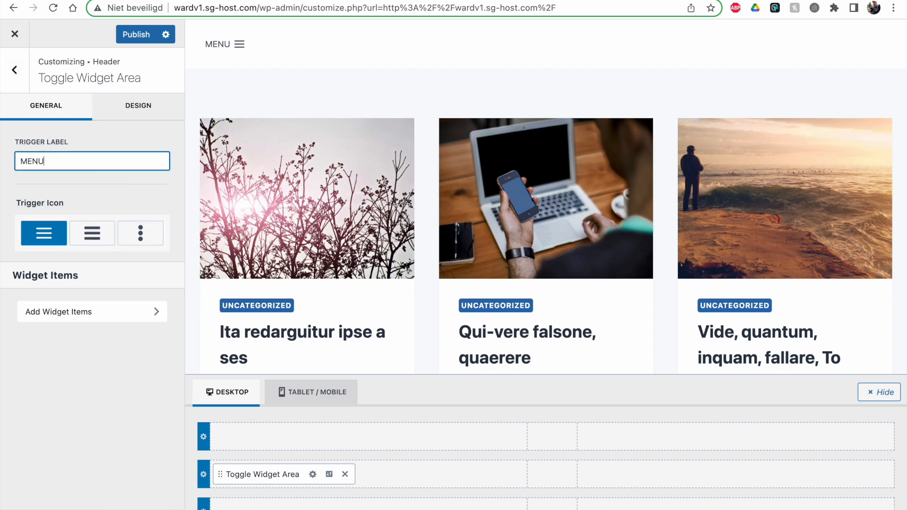
click(80, 185)
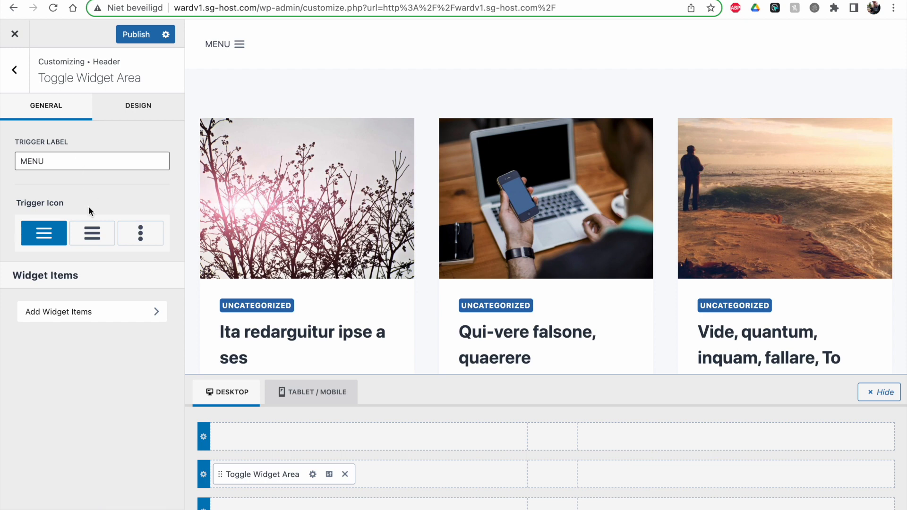
Step: Set the icon size of the Toggle Widget Area's trigger to 28 px
click(127, 106)
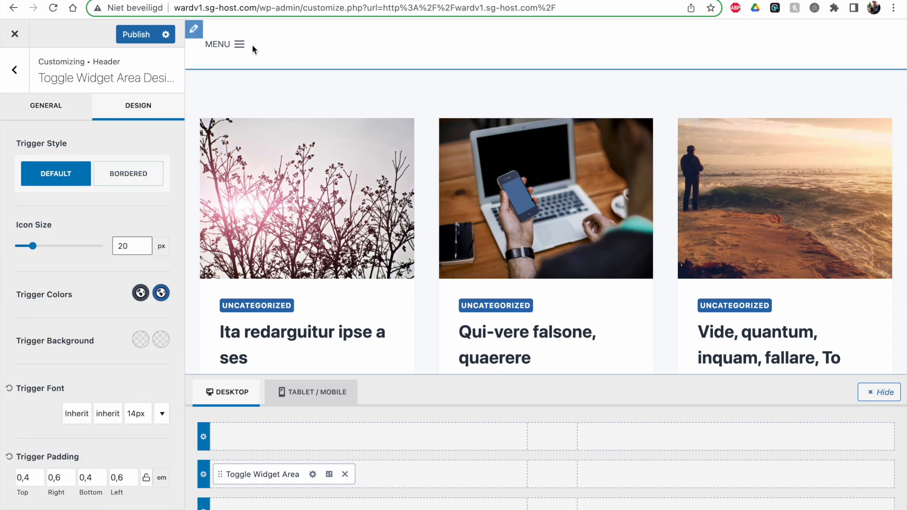
click(123, 246)
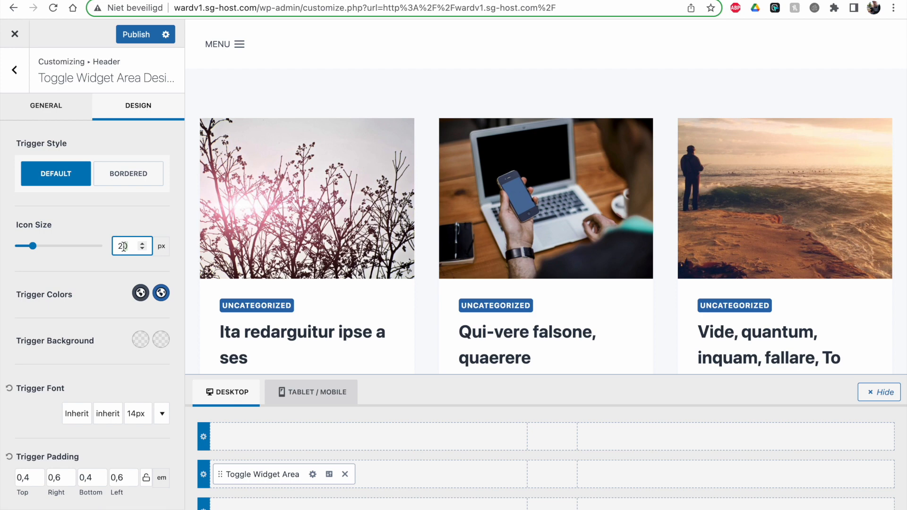
text(8)
click(92, 268)
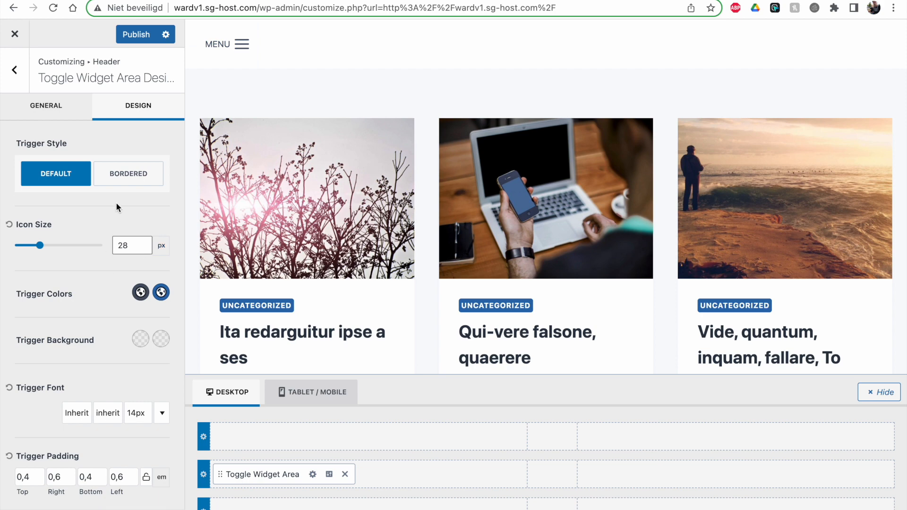
Step: Try the Bordered trigger style and the EDF2F7 trigger background, restoring the default for each
click(124, 183)
click(55, 174)
scroll(95, 218, down, 1)
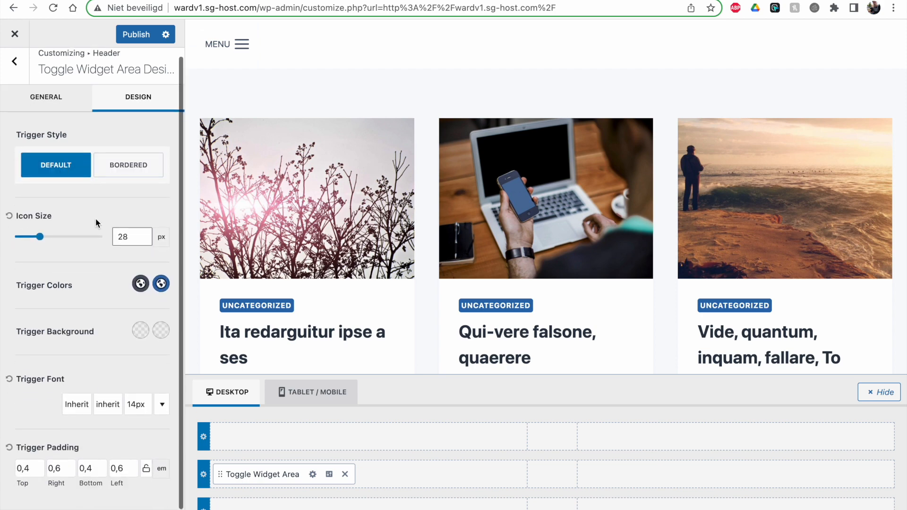
click(141, 331)
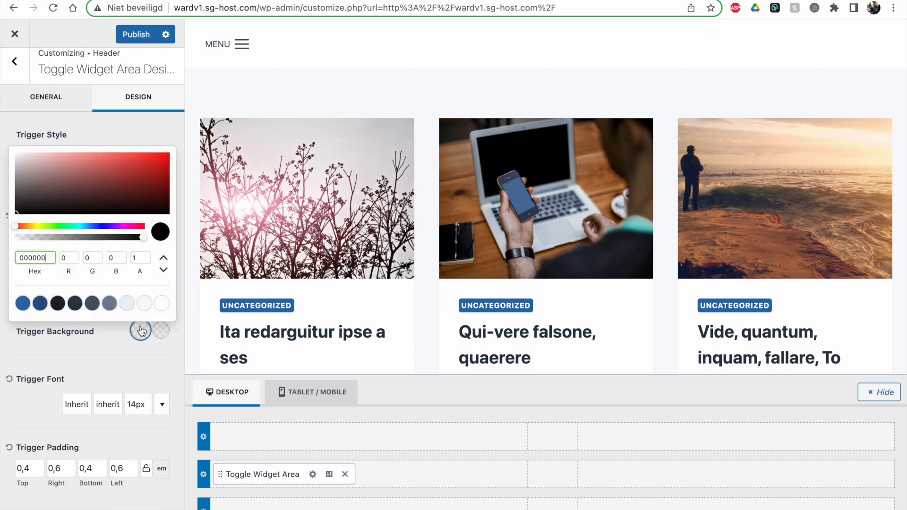
click(127, 303)
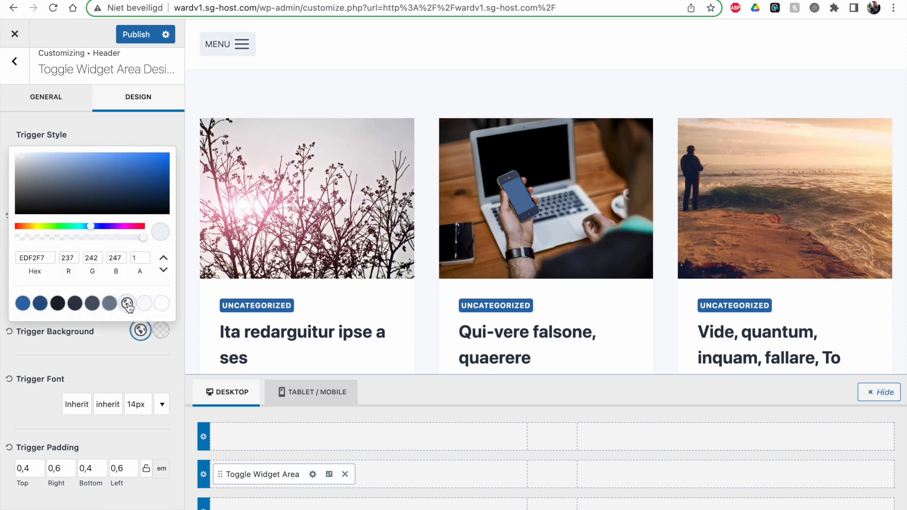
click(29, 329)
click(9, 333)
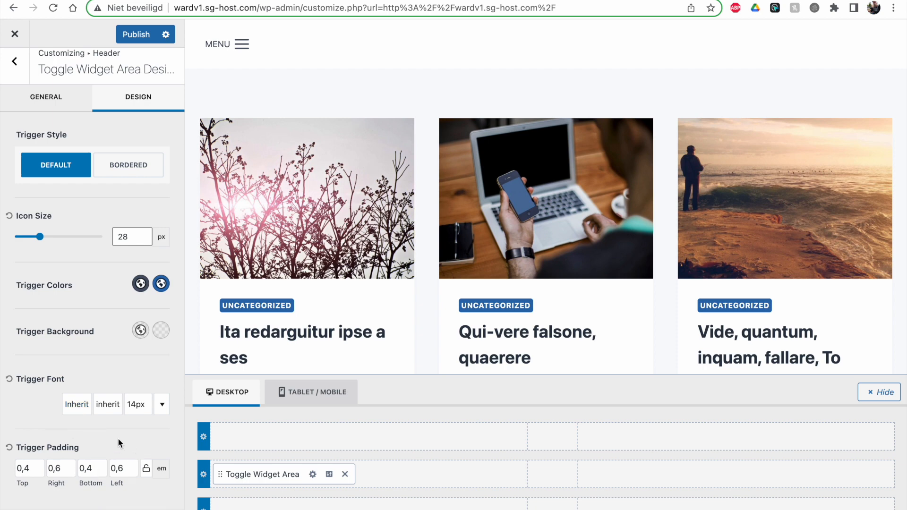
click(71, 464)
click(70, 464)
click(70, 464)
scroll(134, 196, up, 1)
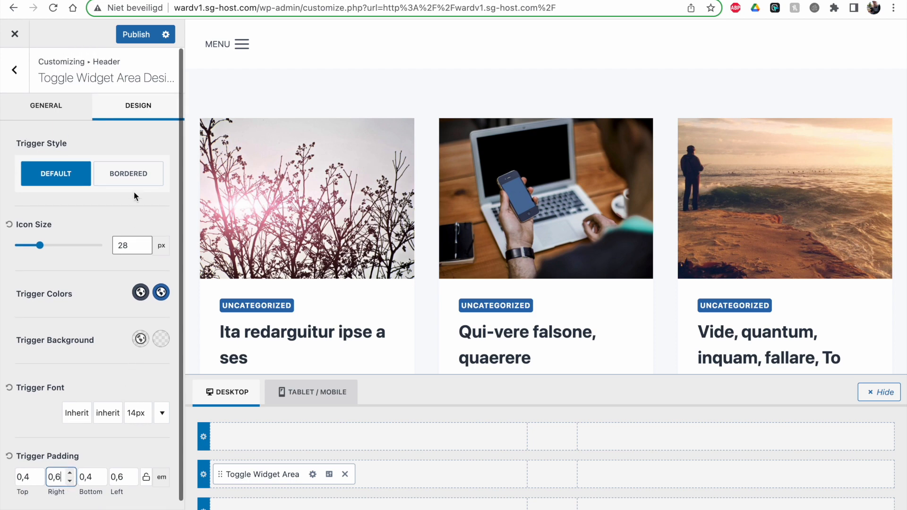
scroll(111, 171, down, 1)
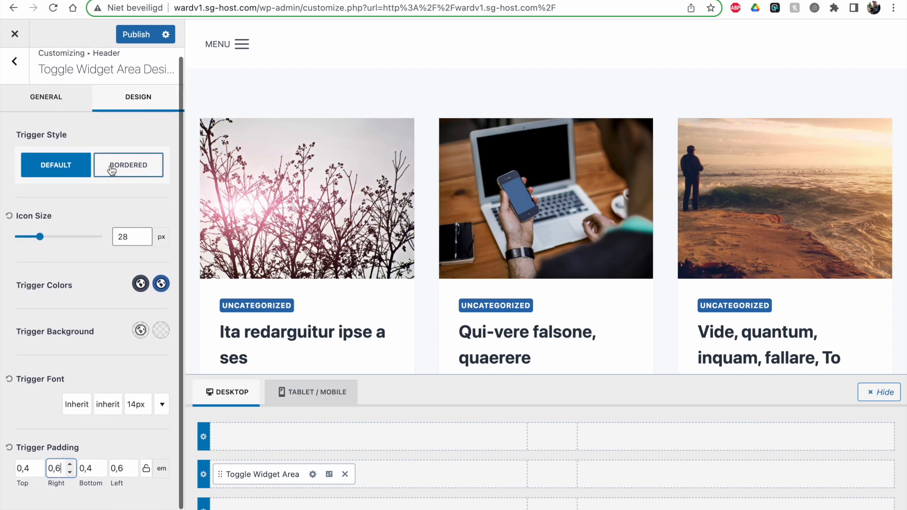
Step: Open the Toggle Widget Area's widget items and delete the block holding the Home and Cat 1 links
click(64, 109)
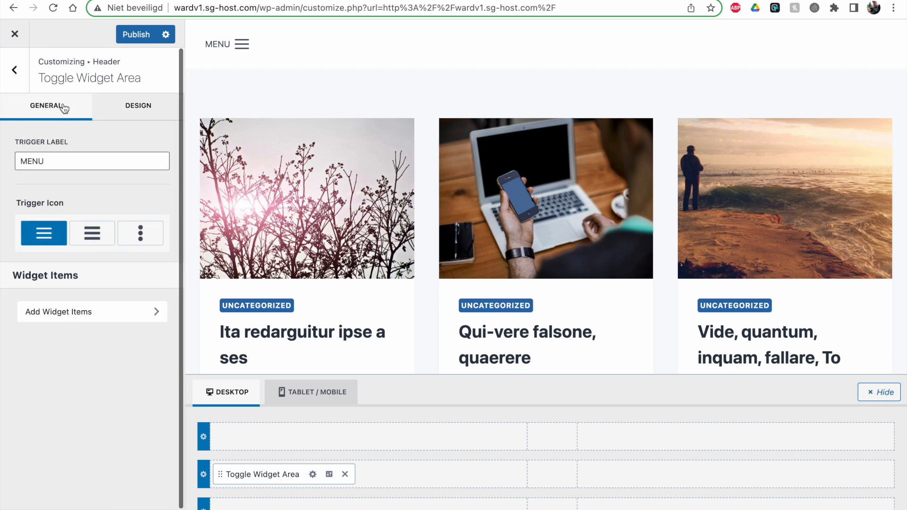
click(52, 313)
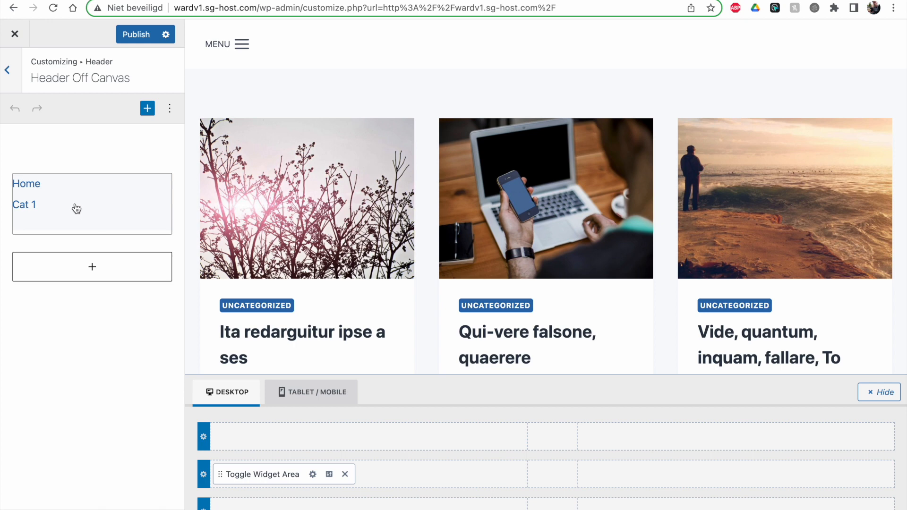
click(77, 208)
click(89, 152)
click(120, 368)
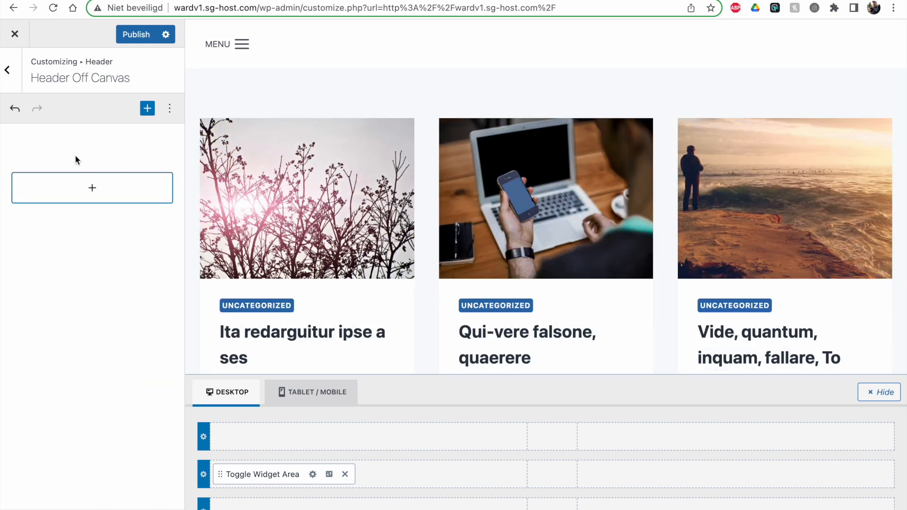
Step: Preview the emptied off-canvas panel from the MENU trigger and close it again
click(241, 44)
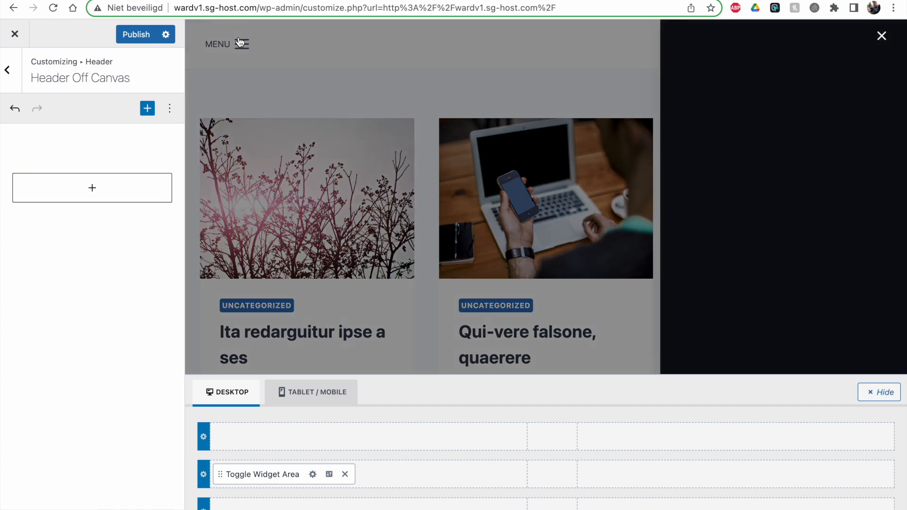
click(882, 42)
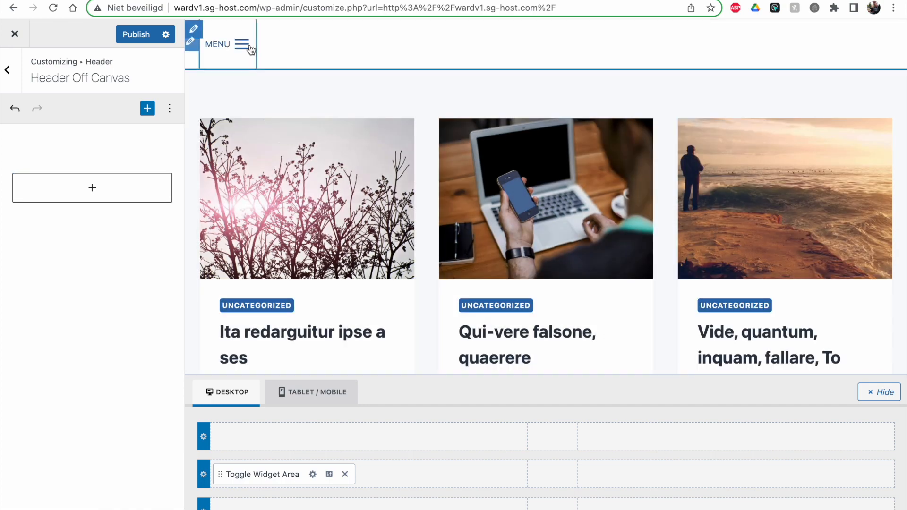
click(241, 44)
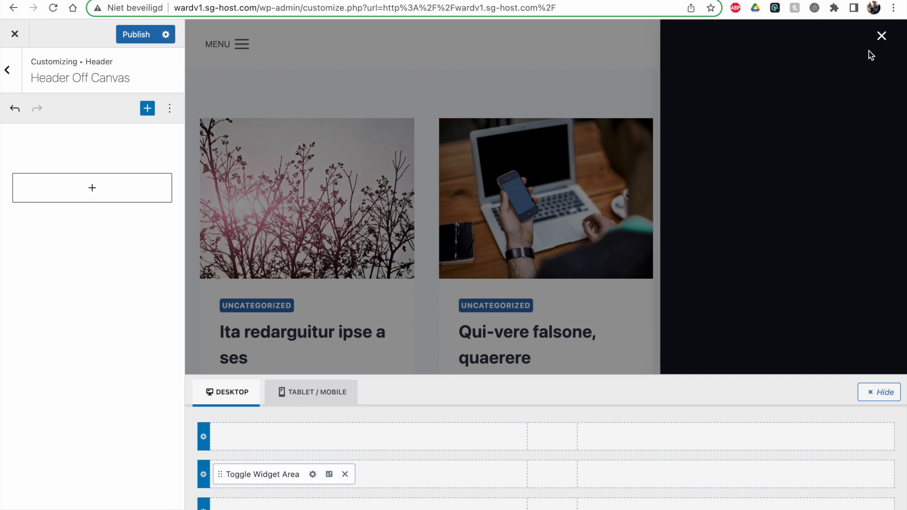
click(882, 36)
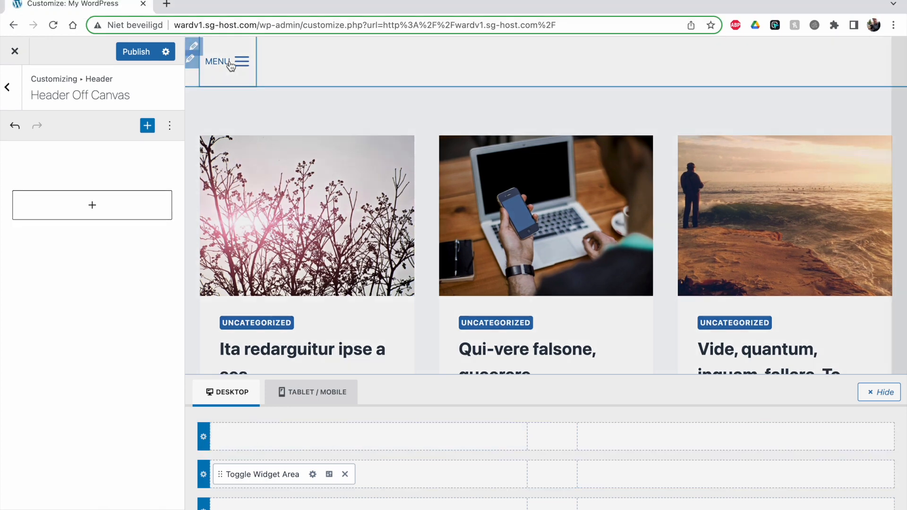
Step: Open the off-canvas panel and the Toggle Widget Area's Widget Area Settings, and check the Link Style options without changing them
click(231, 63)
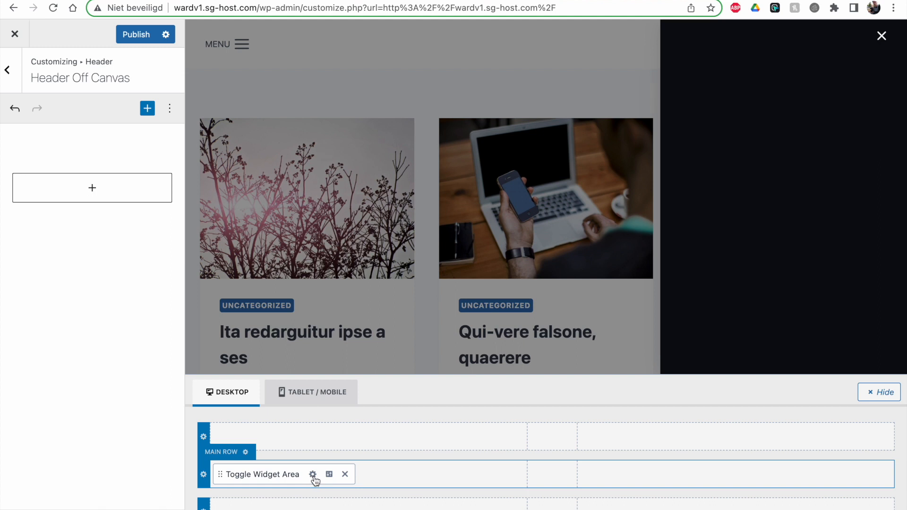
click(329, 475)
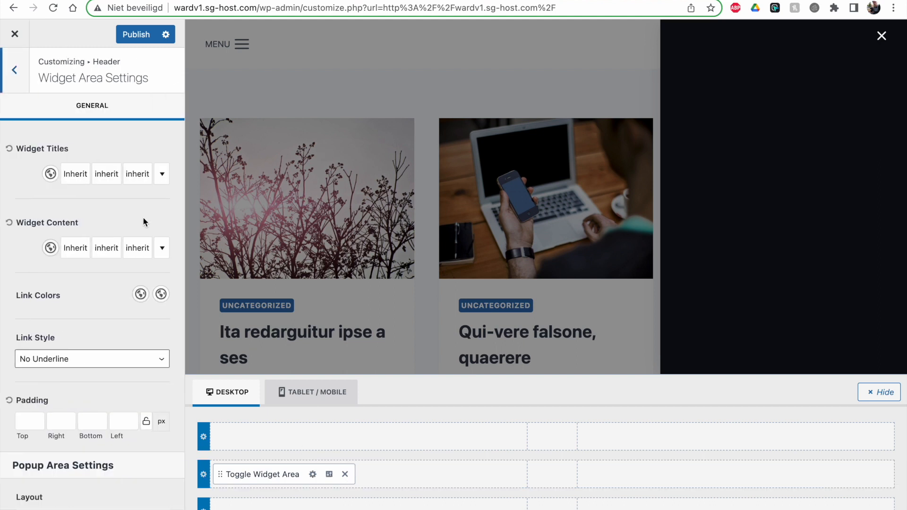
scroll(50, 251, down, 3)
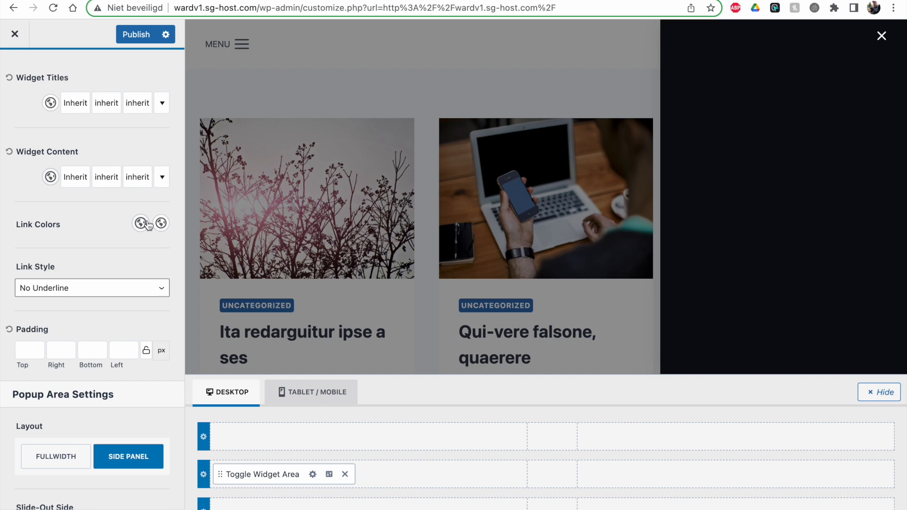
click(116, 287)
click(96, 266)
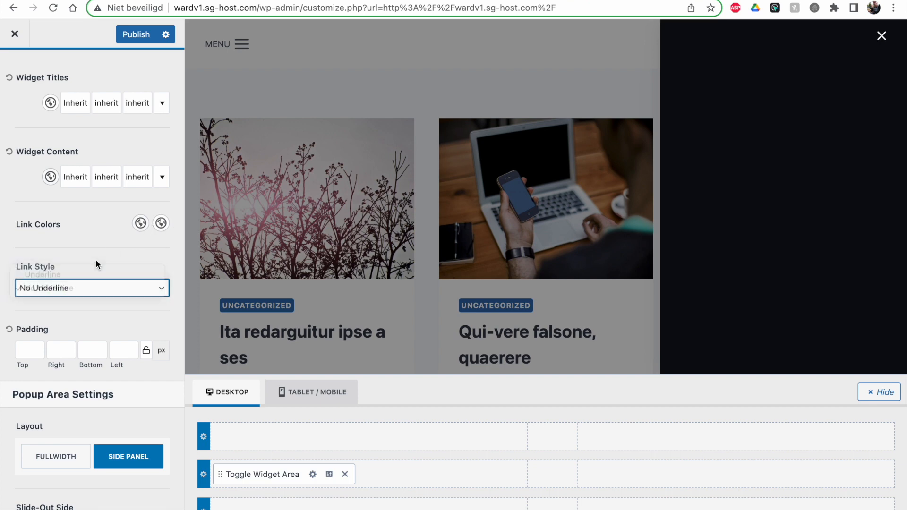
Step: Try the Fullwidth popup layout, preview it from the MENU trigger, restore Side Panel and preview that layout
scroll(96, 260, down, 3)
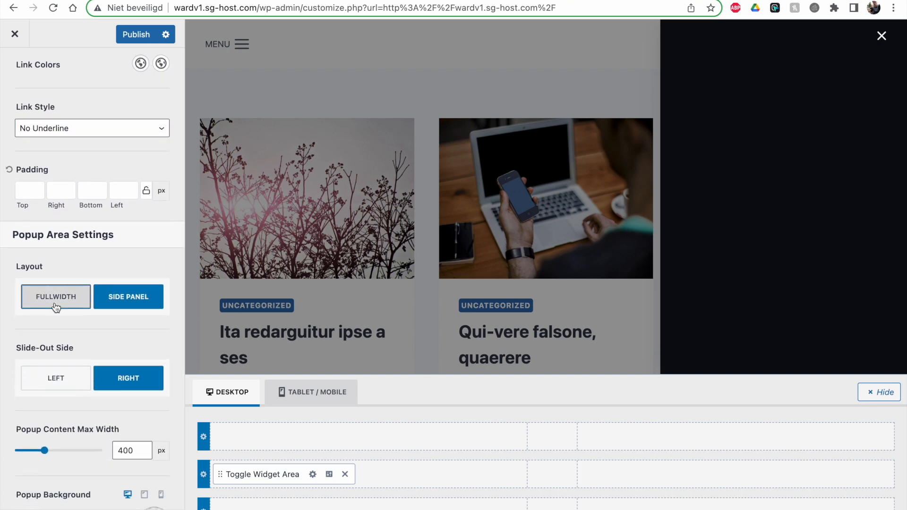
click(55, 306)
click(882, 35)
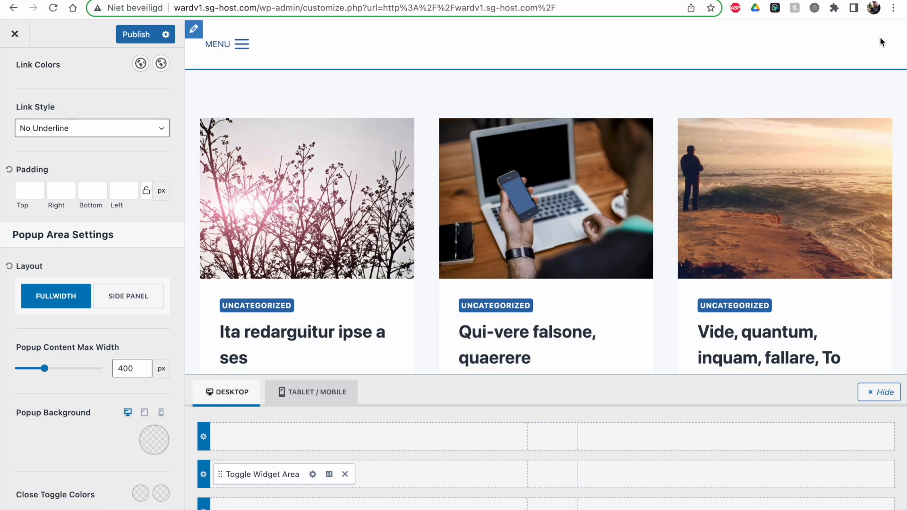
click(242, 52)
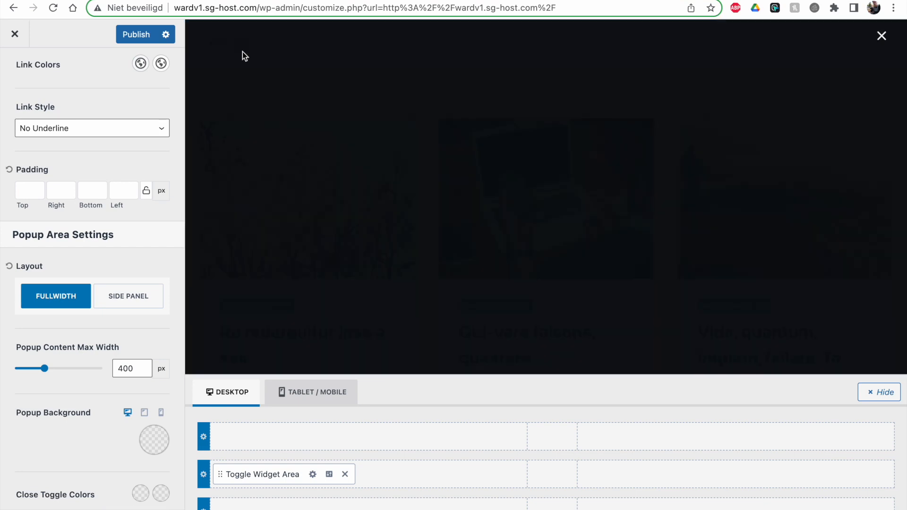
click(882, 36)
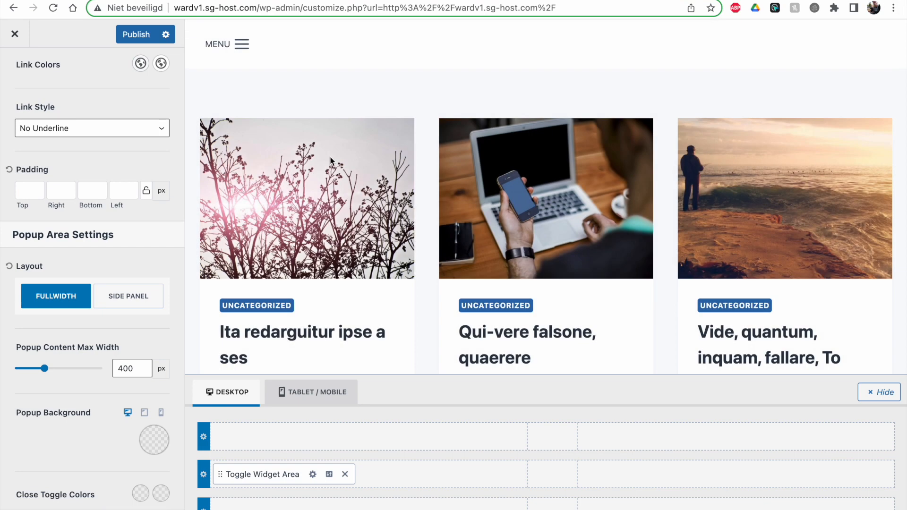
click(125, 302)
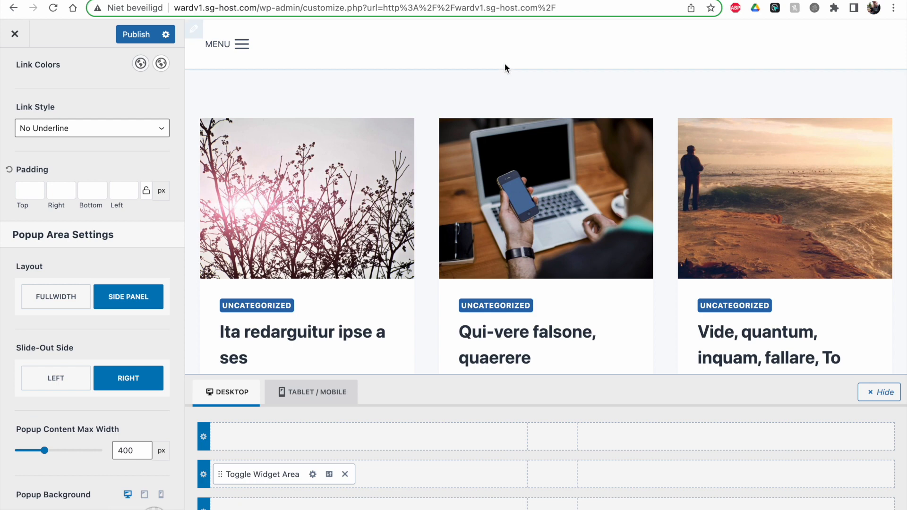
click(242, 51)
click(882, 38)
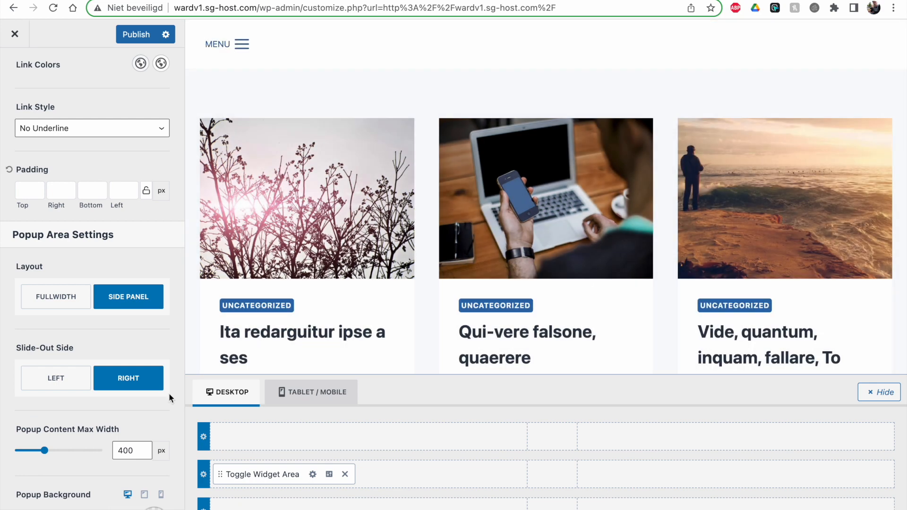
Step: Try Left as the popup's slide-out side, preview it from the MENU trigger and restore Right
click(56, 383)
click(235, 45)
click(412, 34)
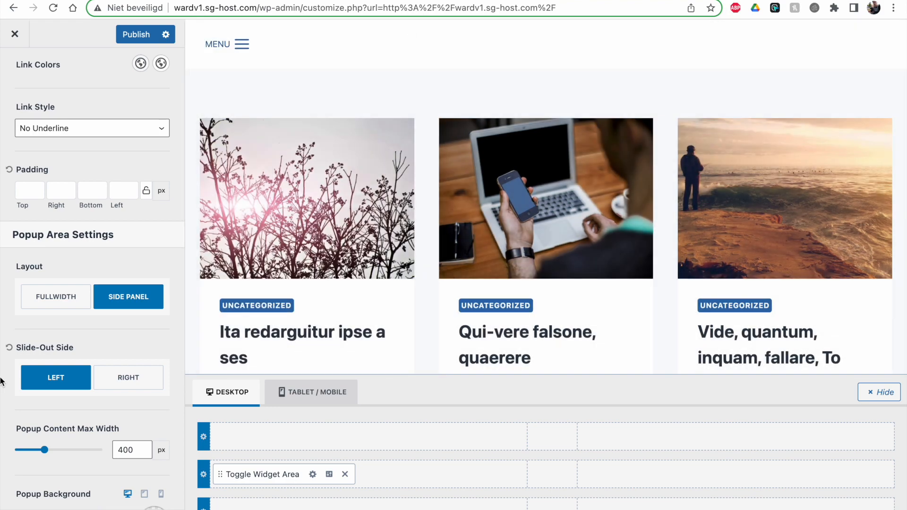
click(126, 385)
Step: Try a Popup Content Max Width of 600 px and preview the wider off-canvas panel
scroll(124, 402, down, 1)
double_click(122, 420)
click(125, 422)
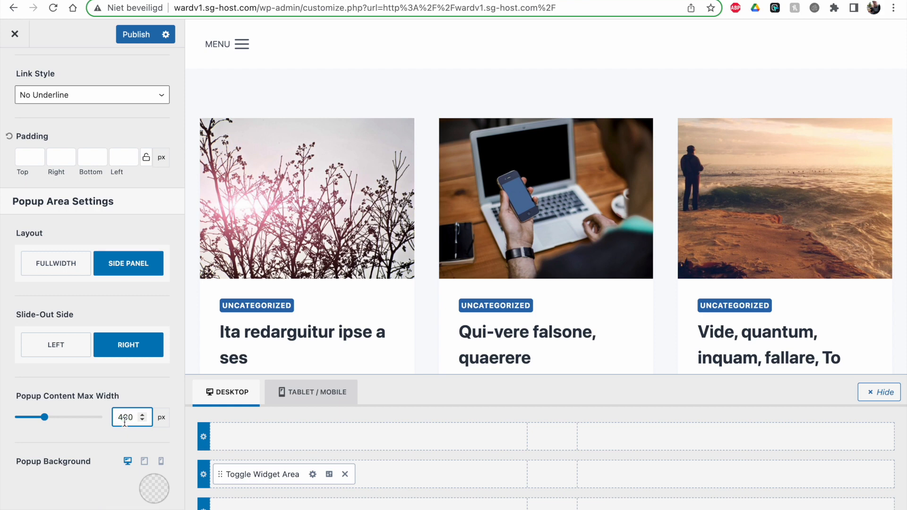
key(BackSpace)
text(6)
drag(128, 418, 92, 419)
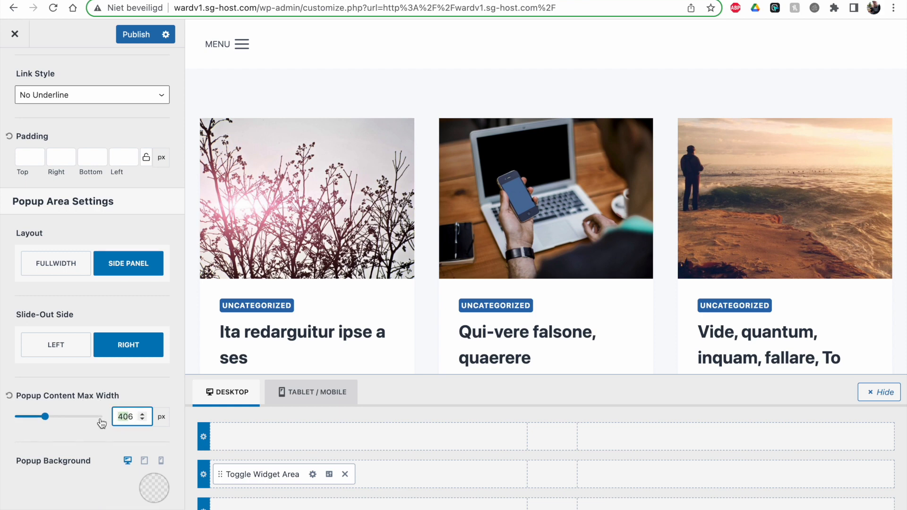
key(BackSpace)
text(00)
click(140, 326)
click(222, 44)
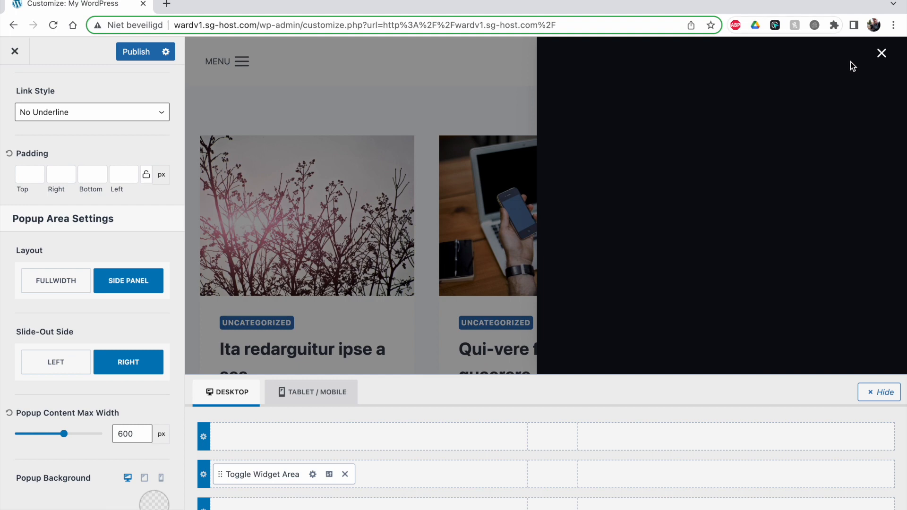
click(882, 36)
Step: Reset the Popup Content Max Width to 400 px and preview the off-canvas panel again
double_click(122, 416)
text(400)
click(122, 396)
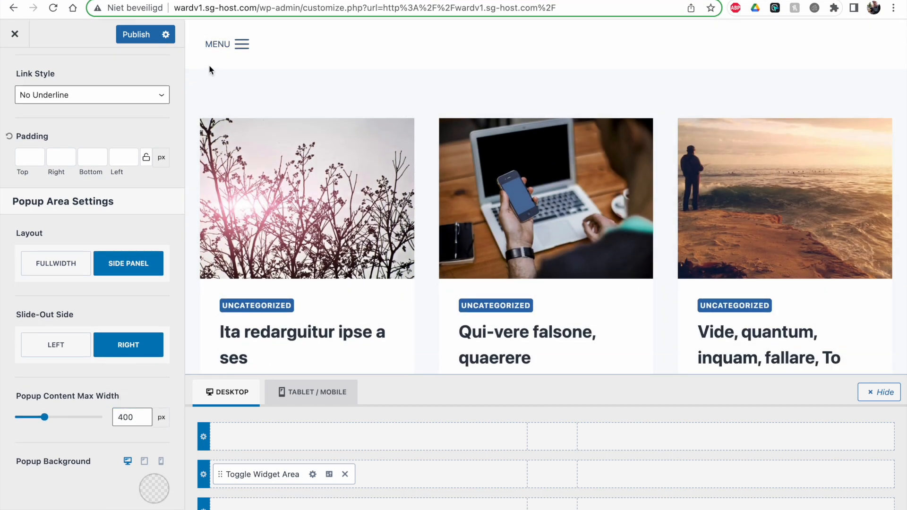
click(239, 44)
click(881, 36)
Step: Set the desktop popup background to the light grey-blue palette colour next to the medium grey and open the off-canvas panel
scroll(53, 443, down, 2)
click(153, 424)
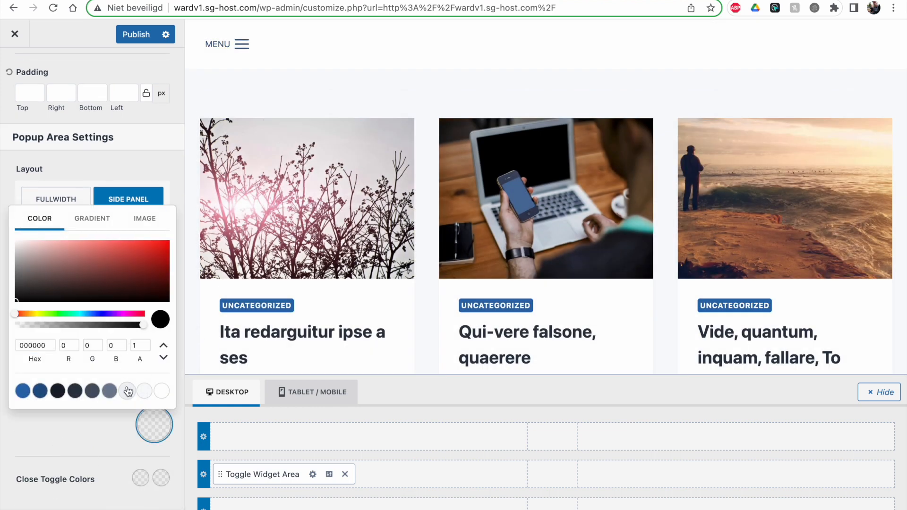
click(126, 390)
click(154, 425)
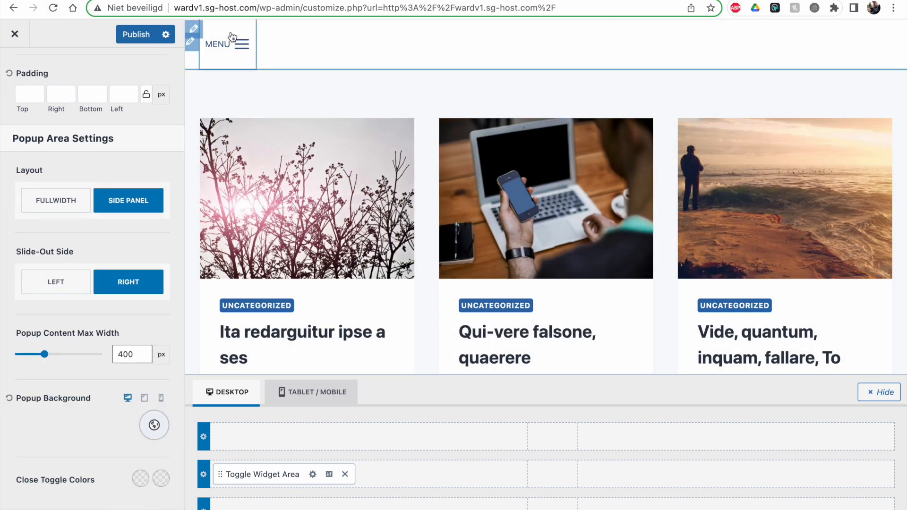
click(240, 44)
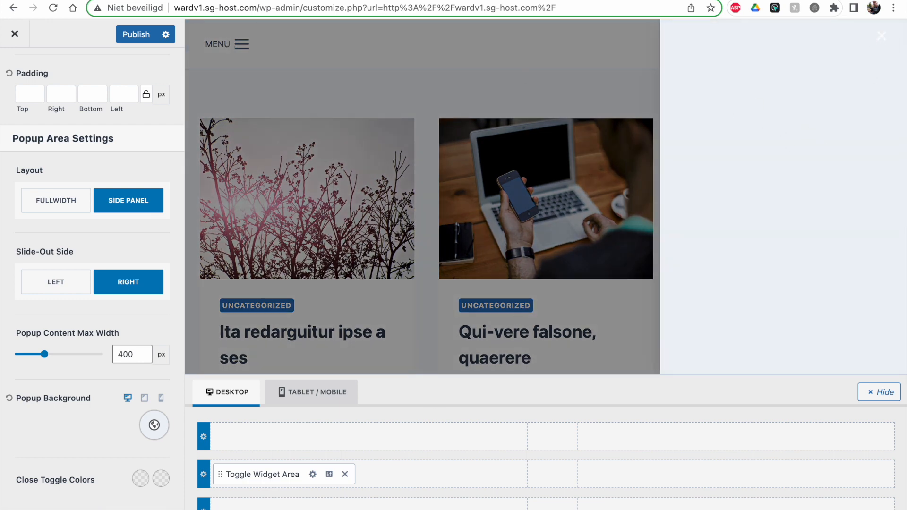
Step: Set the Close Toggle Colors to the near-black palette colour initially and dark blue on hover, and close the off-canvas panel
click(140, 481)
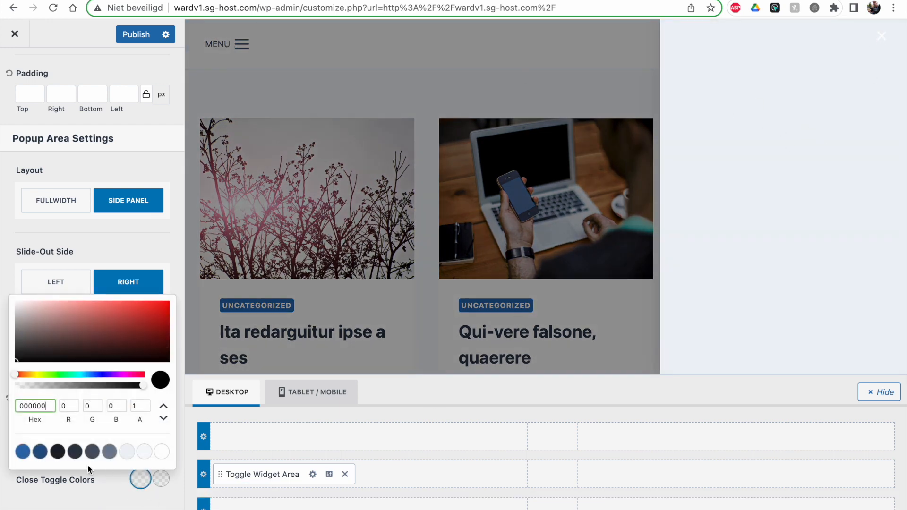
click(57, 452)
click(140, 480)
click(161, 479)
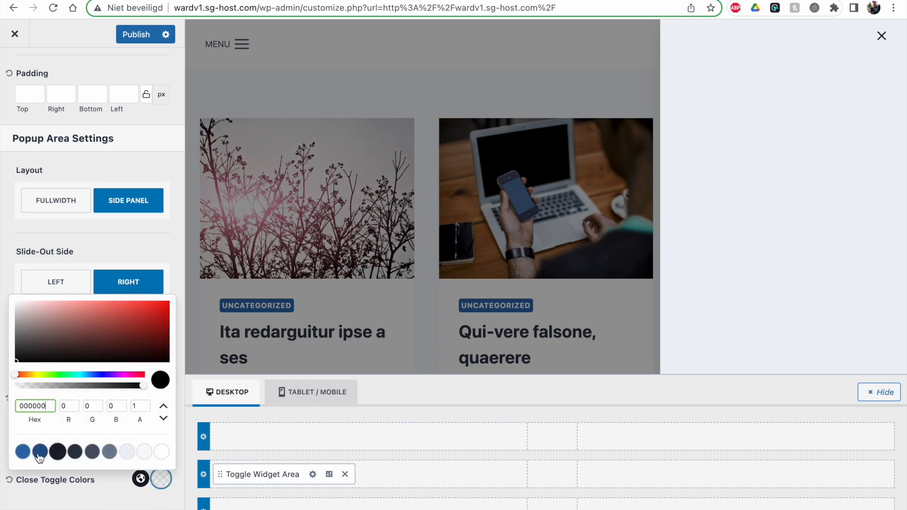
click(40, 452)
click(85, 477)
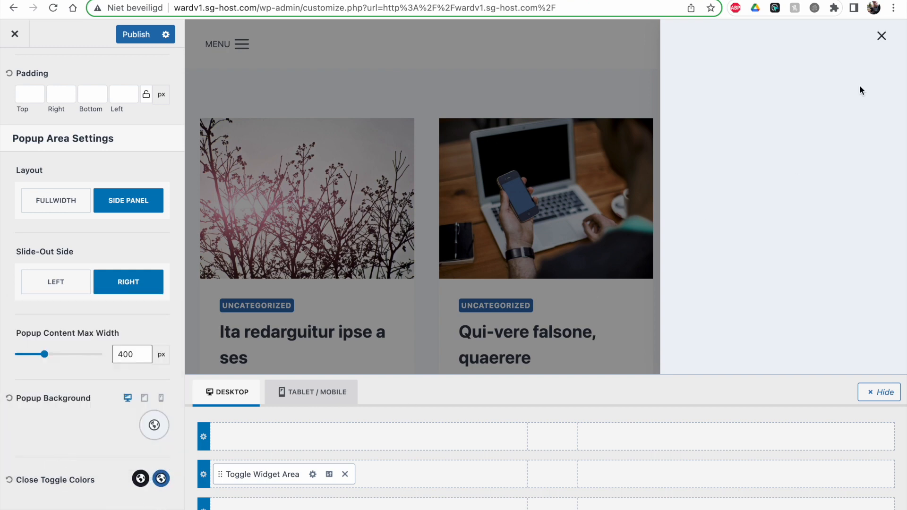
click(882, 36)
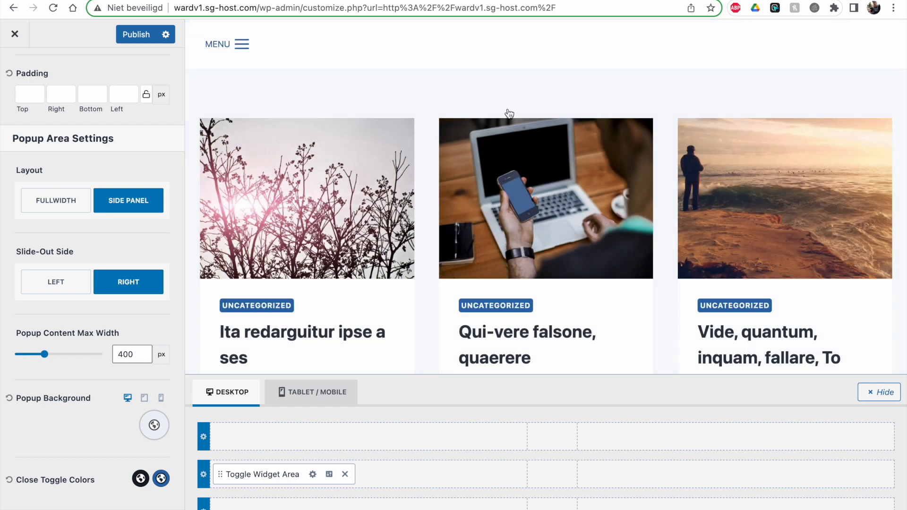
Step: Link the widget area's padding sides, set the padding to 80 px and preview the off-canvas panel
scroll(78, 296, up, 5)
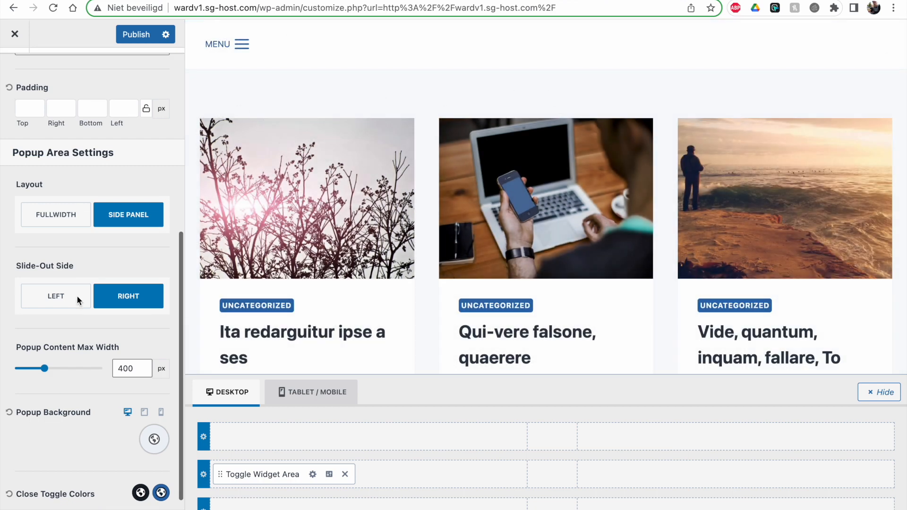
click(146, 269)
click(122, 273)
text(80)
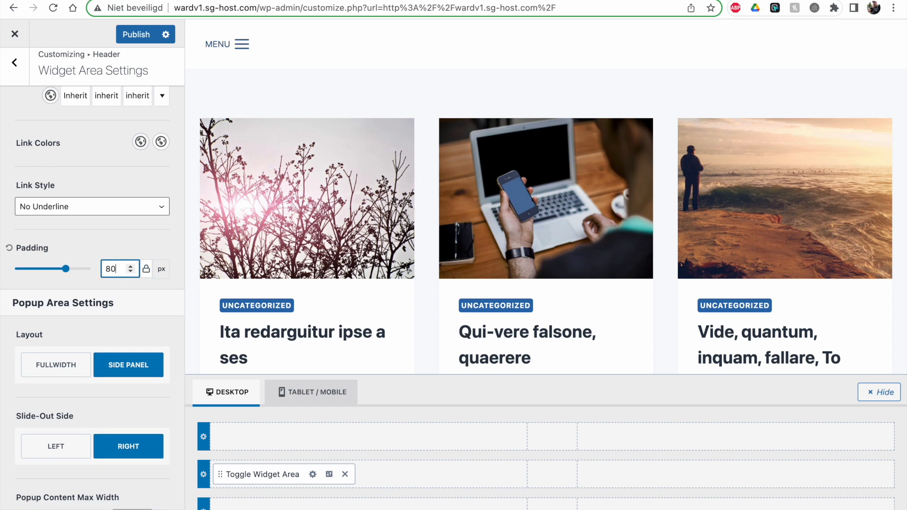
click(230, 47)
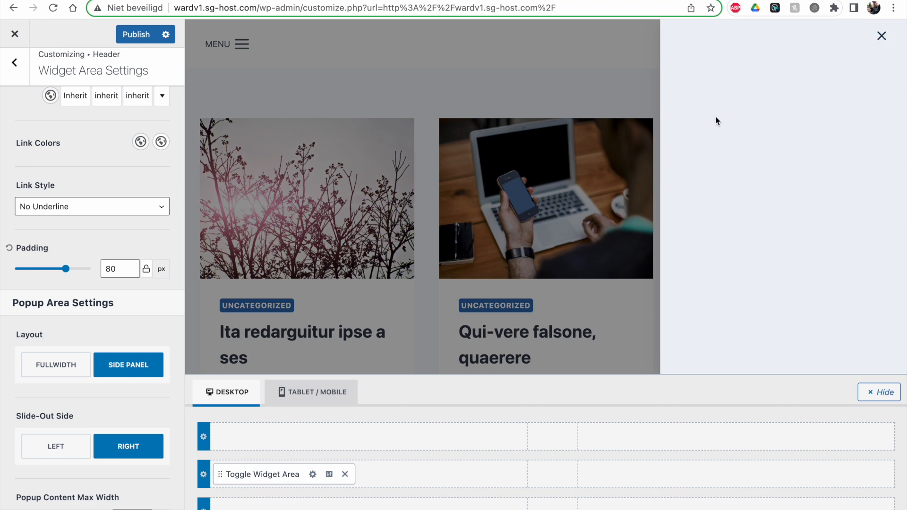
click(876, 37)
Step: Return to the Header settings and open the Toggle Widget Area's widget items
scroll(123, 214, up, 3)
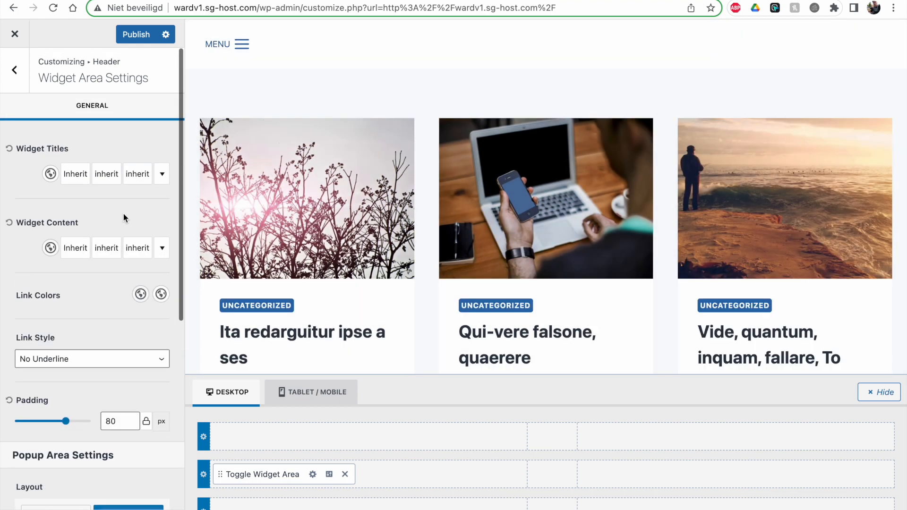
click(14, 70)
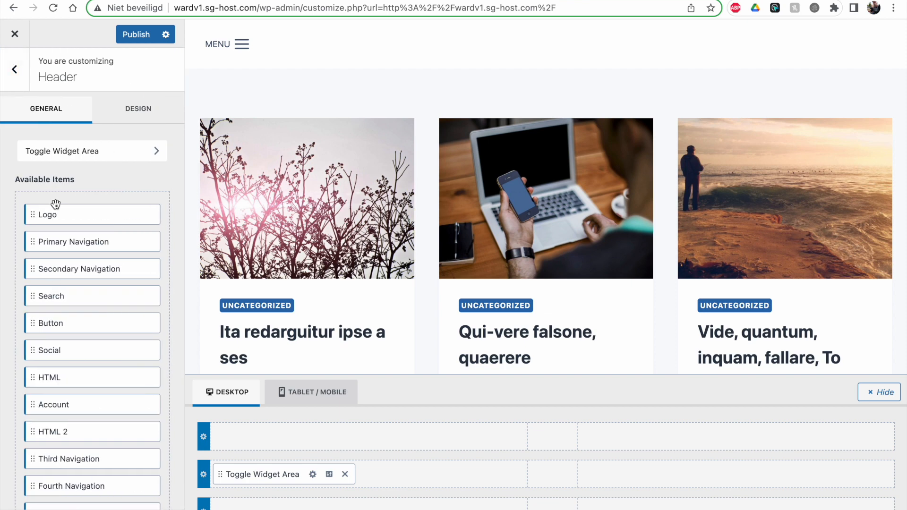
click(313, 474)
click(86, 307)
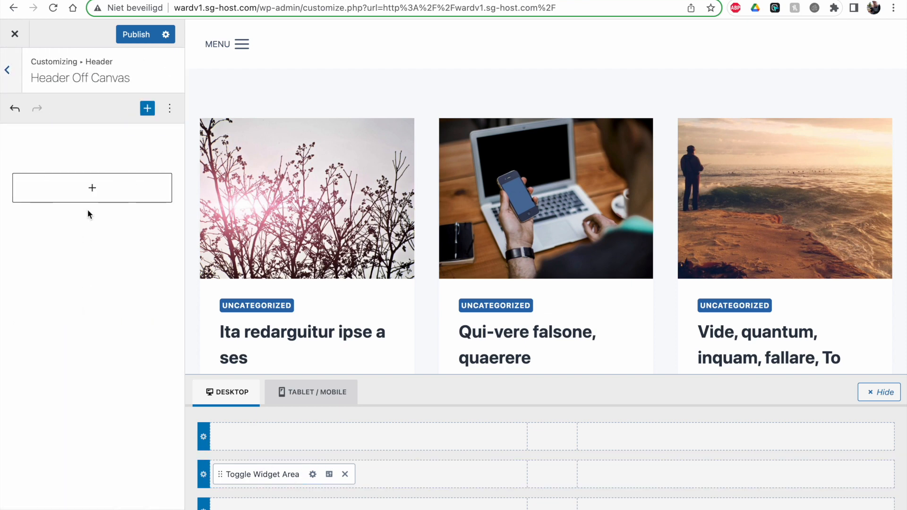
Step: Browse all available blocks, search for "menu" and add a Navigation Menu block to the Header Off Canvas area
click(95, 187)
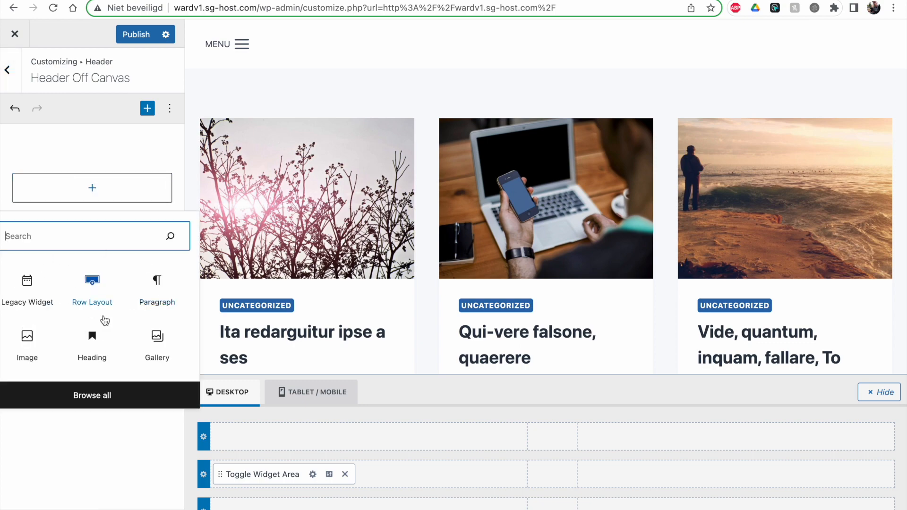
click(57, 396)
scroll(350, 206, down, 5)
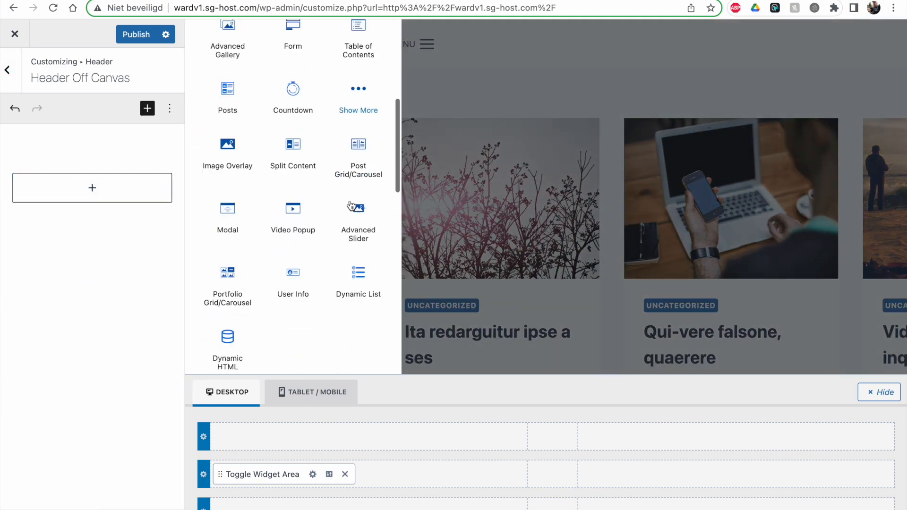
scroll(350, 206, down, 20)
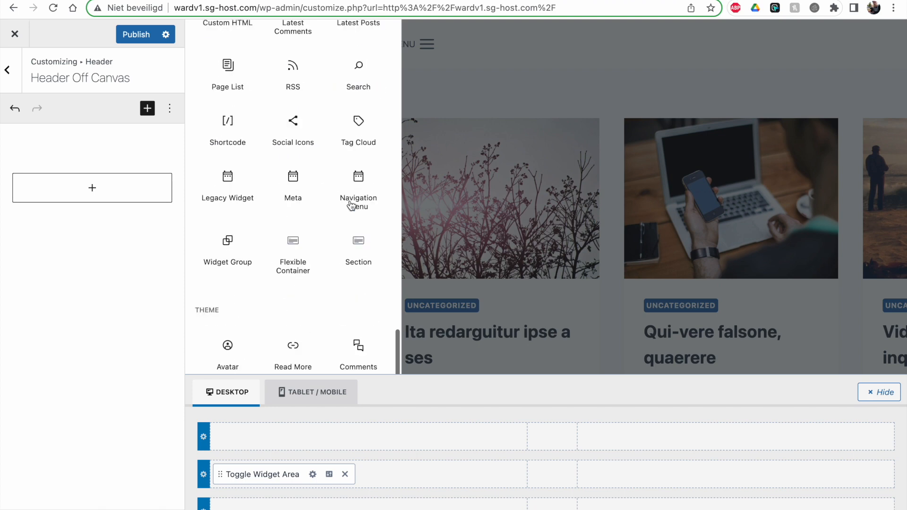
scroll(350, 204, down, 5)
scroll(349, 199, up, 20)
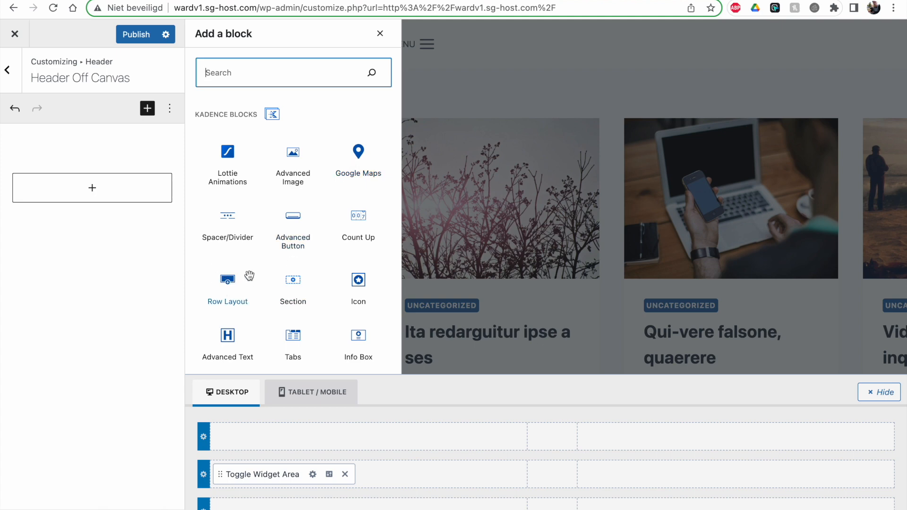
scroll(339, 238, down, 1)
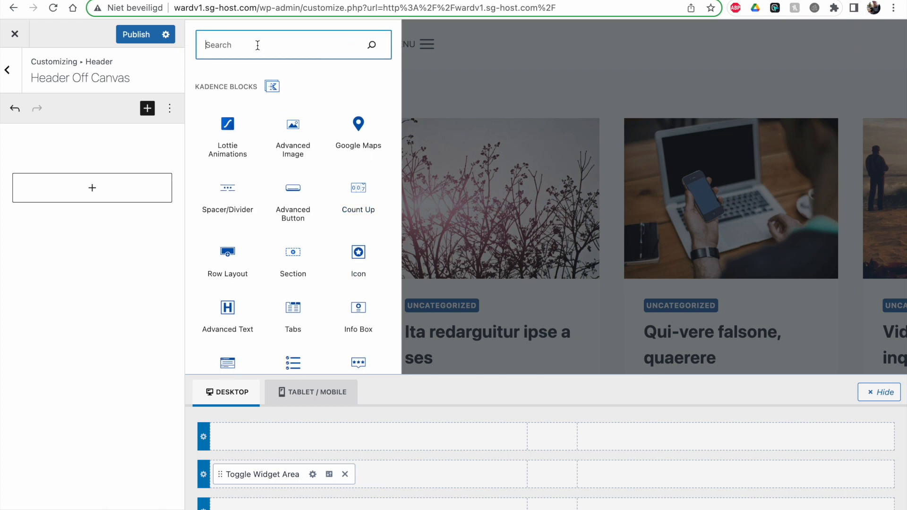
text(menu)
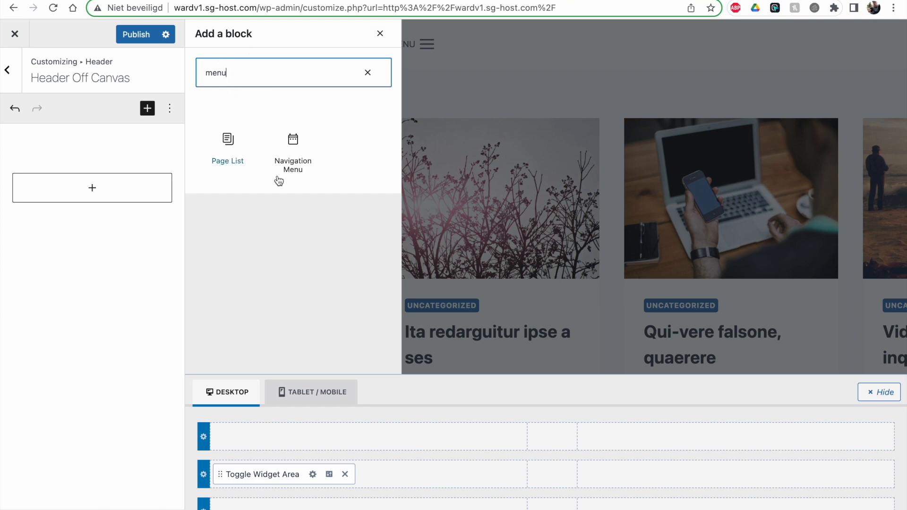
click(293, 142)
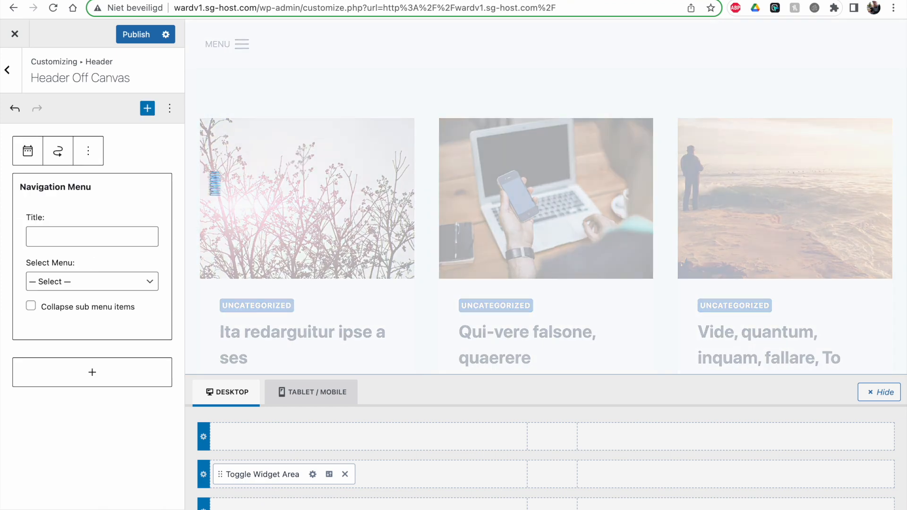
Step: Assign Main Menu to the Navigation Menu block and preview the off-canvas panel
click(75, 281)
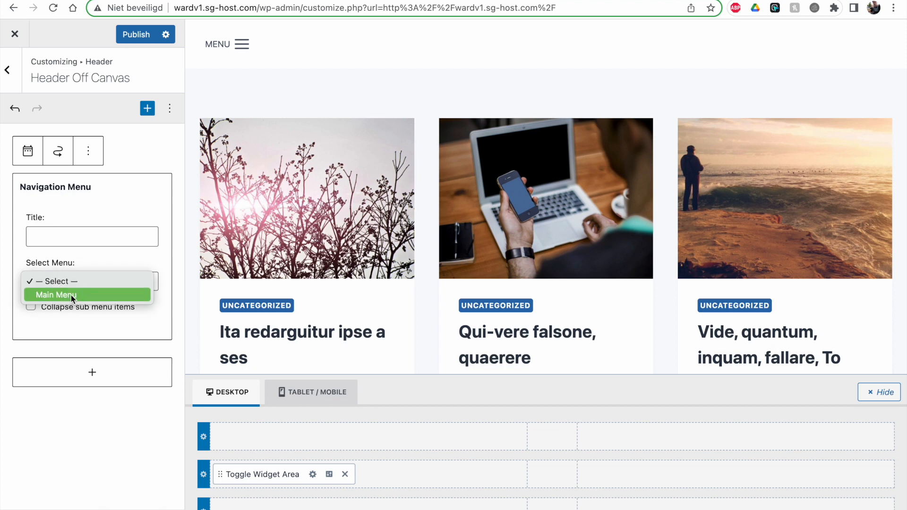
click(71, 295)
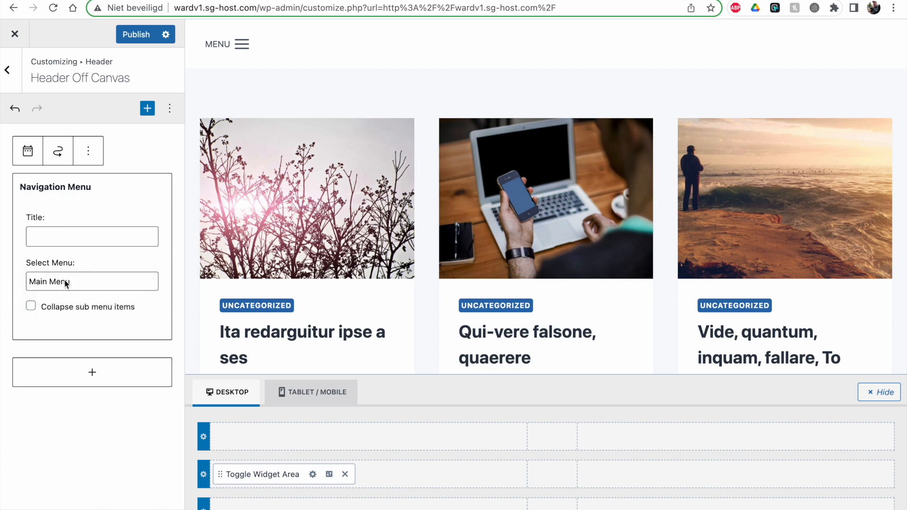
click(43, 280)
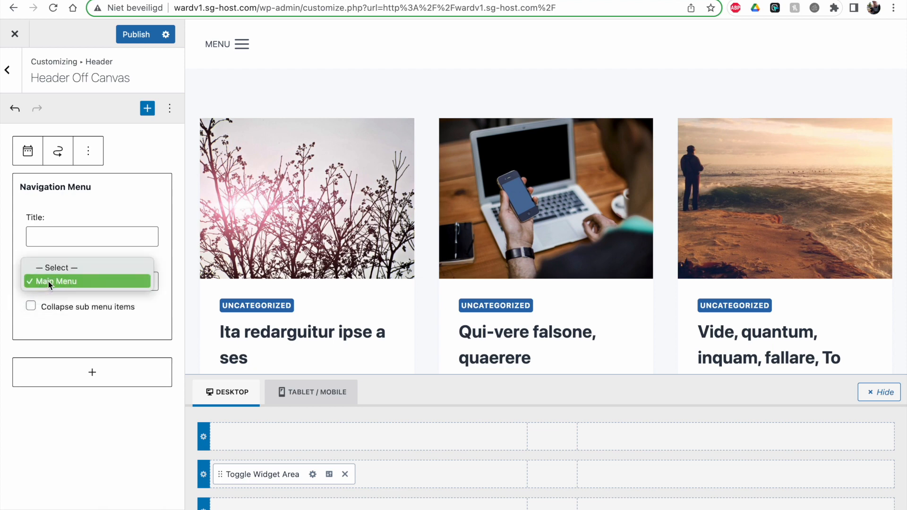
click(52, 282)
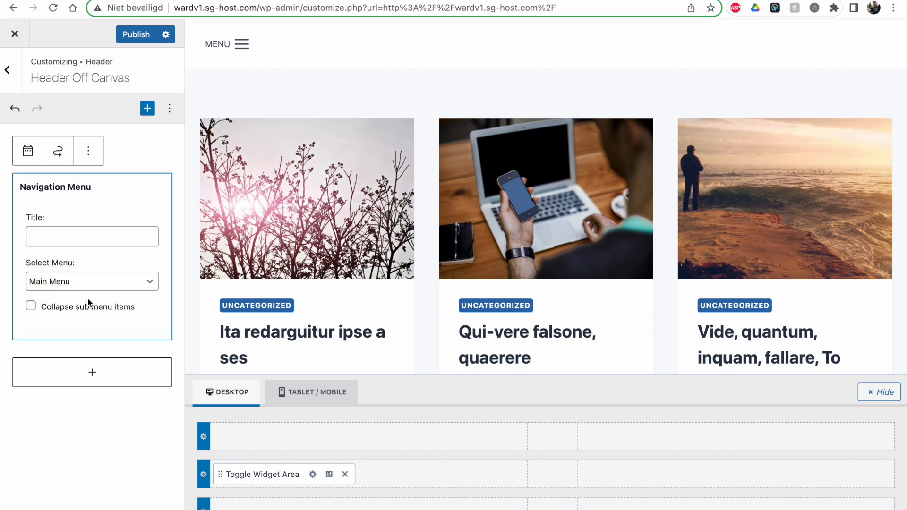
click(223, 49)
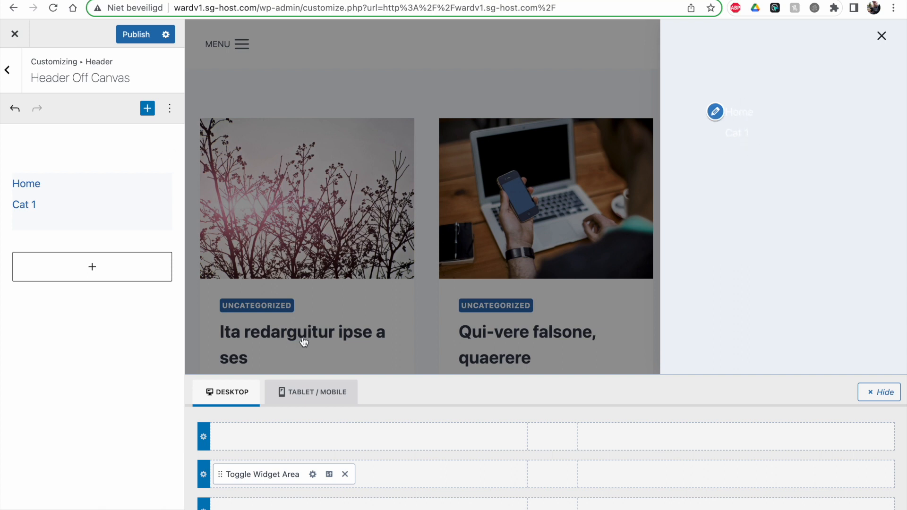
Step: Open the widget area settings and set Link Colors to near-black 1A202C initially and blue 2B6CB0 on hover
click(313, 475)
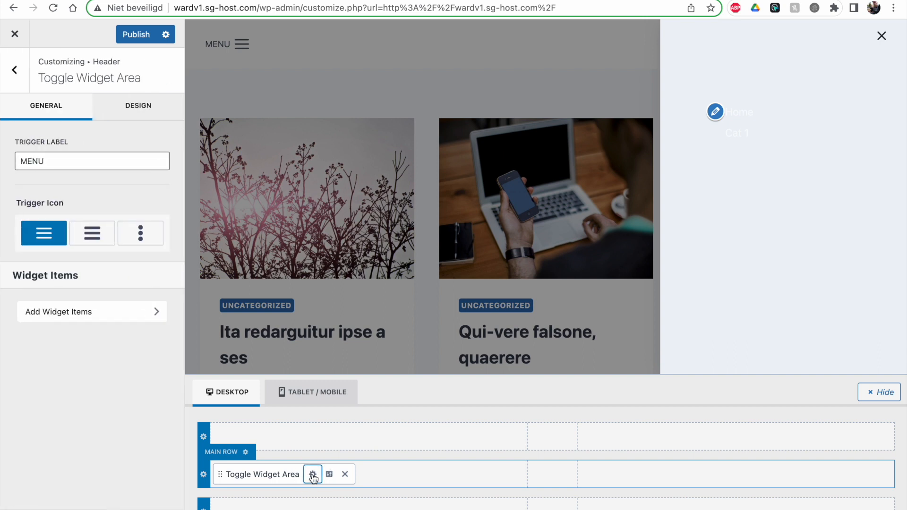
click(148, 110)
scroll(130, 206, up, 1)
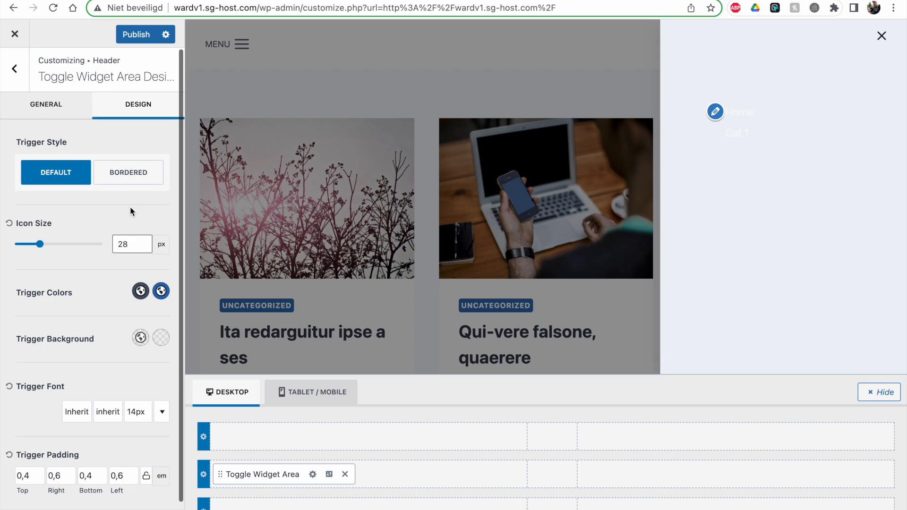
click(330, 476)
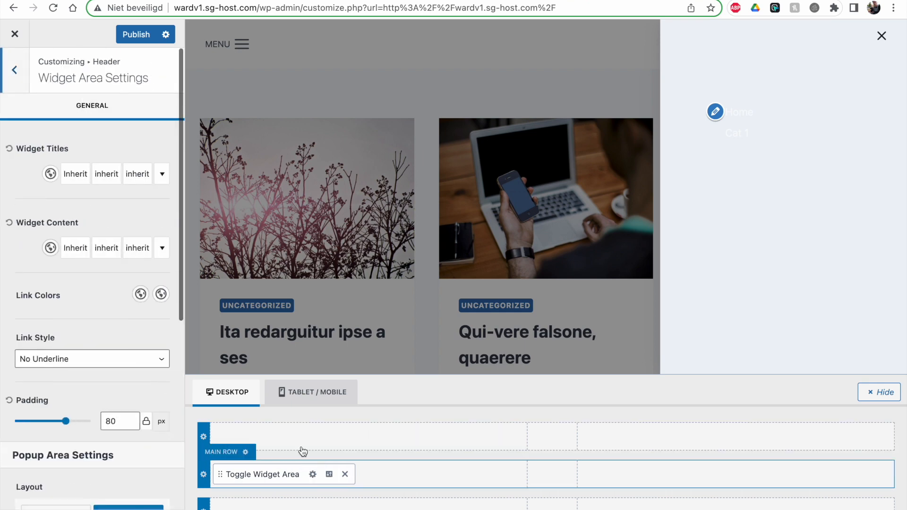
scroll(97, 253, down, 3)
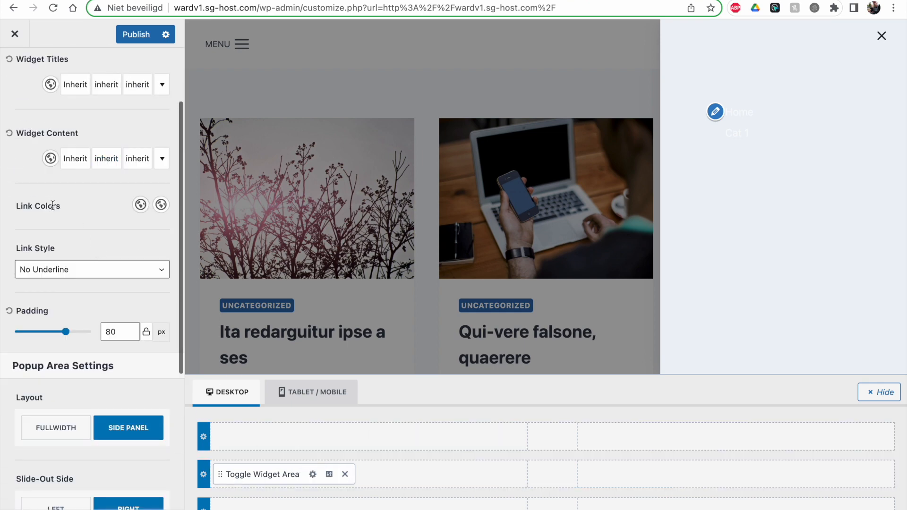
click(140, 205)
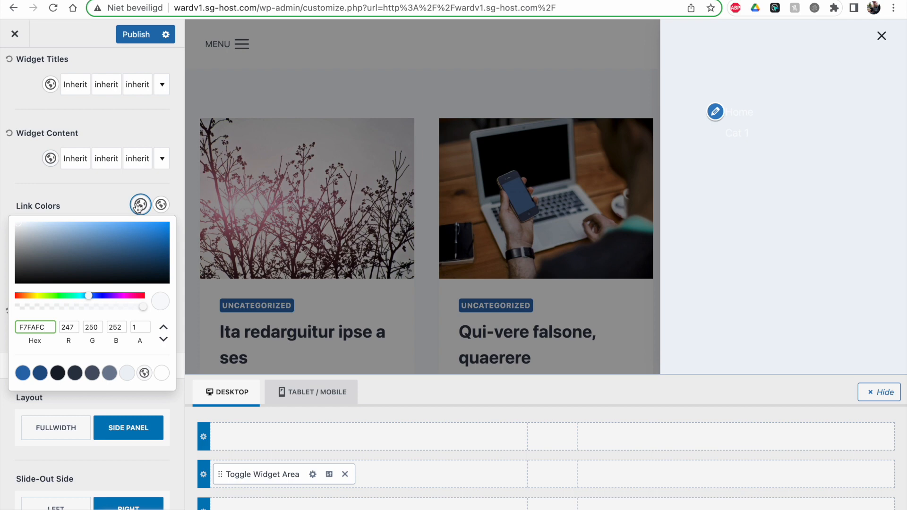
click(58, 374)
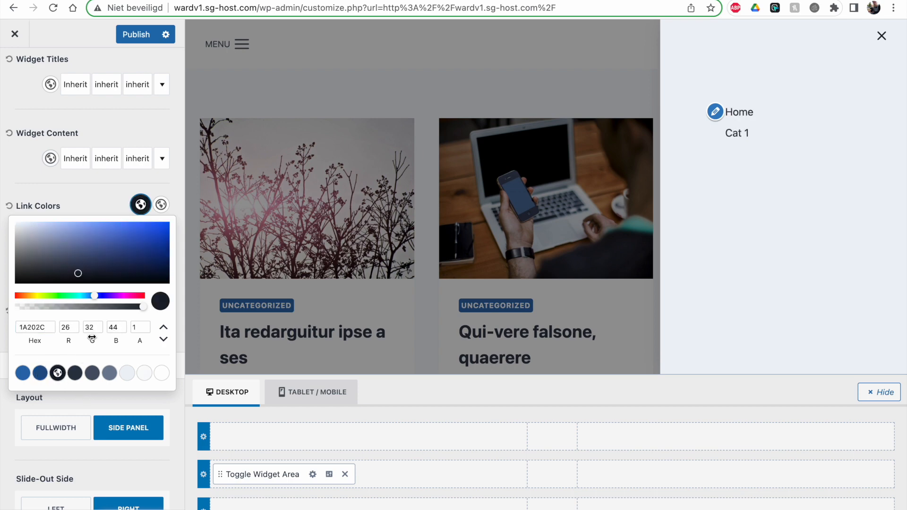
click(161, 204)
click(161, 205)
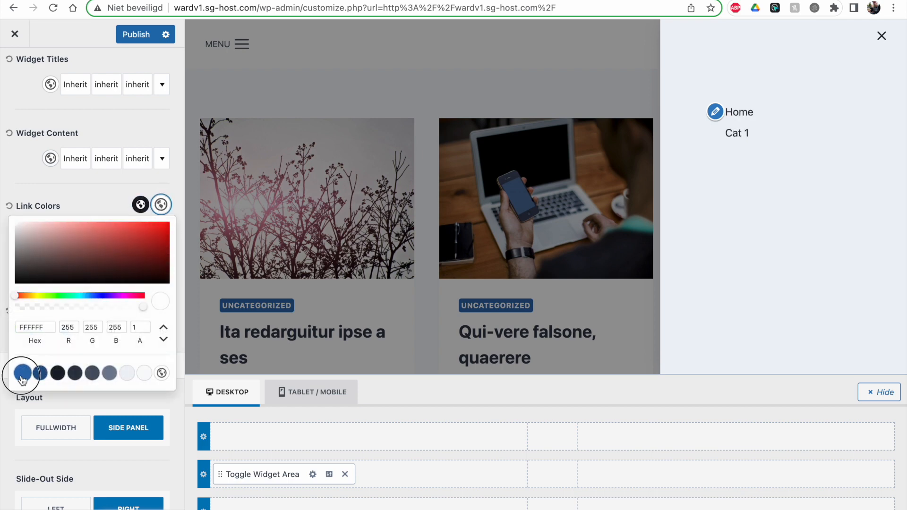
click(22, 375)
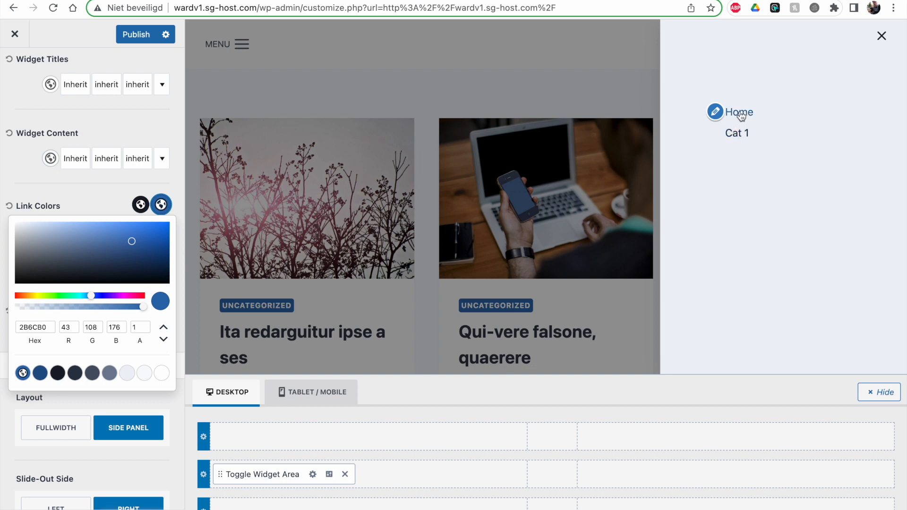
click(36, 201)
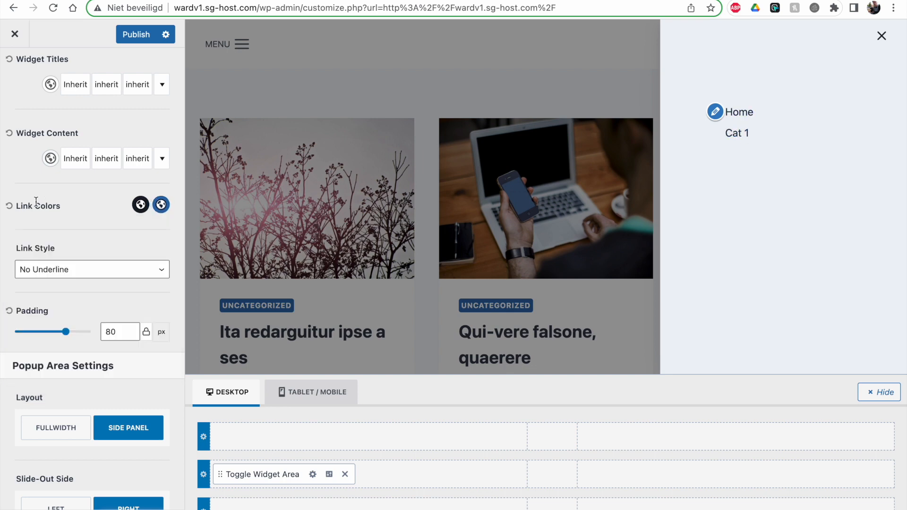
Step: Try the Underline link style on the off-canvas links and switch back to No Underline
click(69, 269)
click(67, 257)
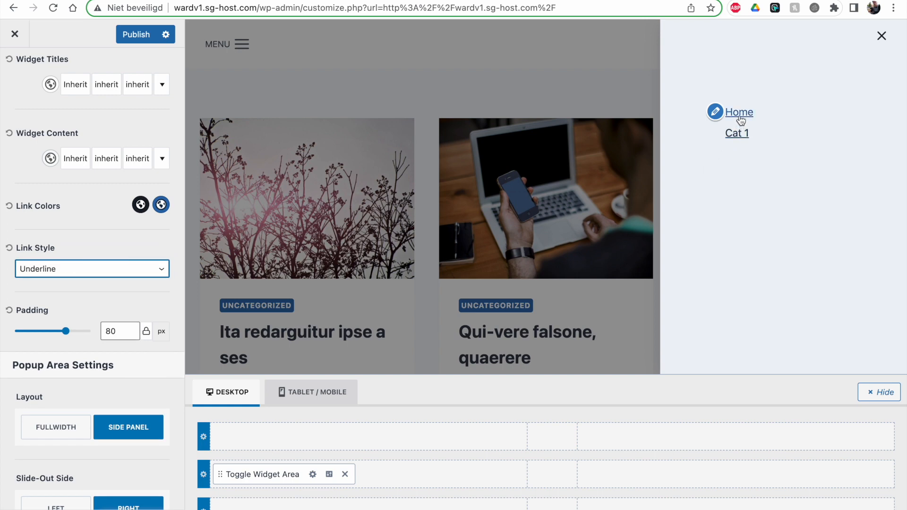
click(121, 274)
click(105, 281)
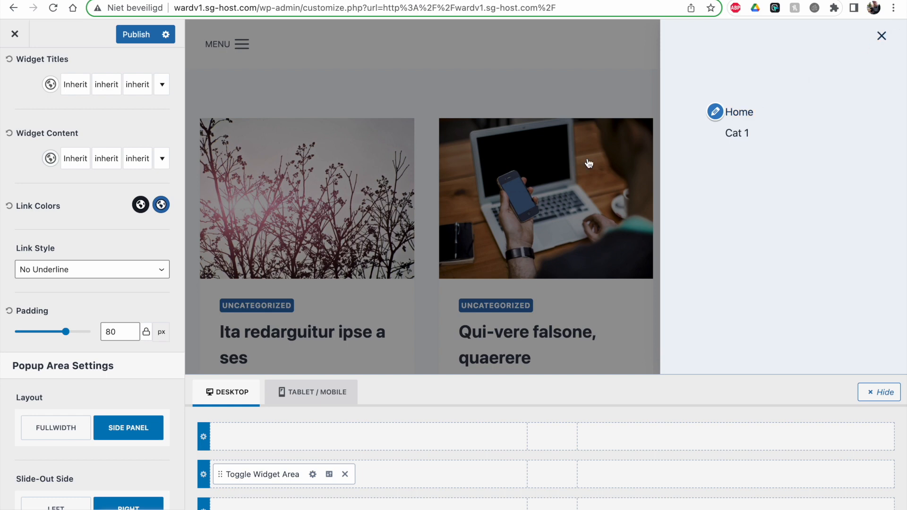
Step: Reset the widget area's padding to 0, unlink its sides, and set 50 px top and bottom and 30 px right and left
click(108, 331)
double_click(108, 332)
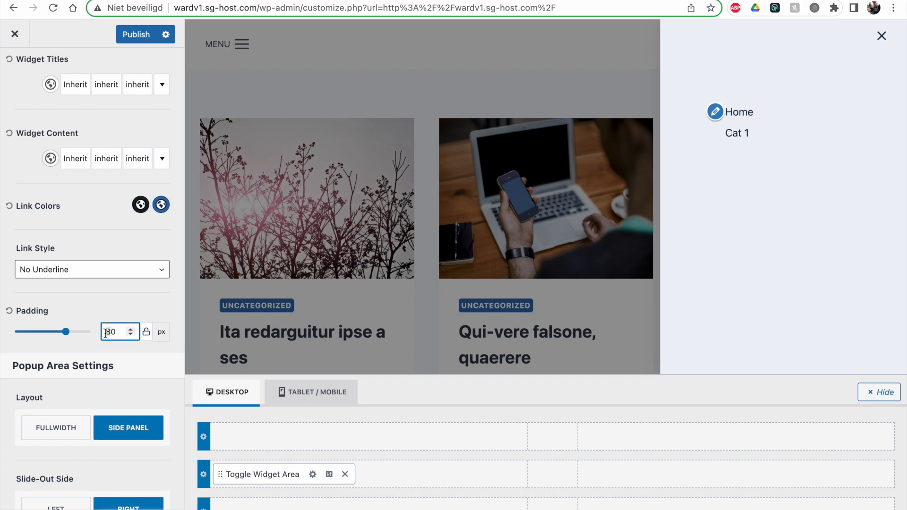
text(0)
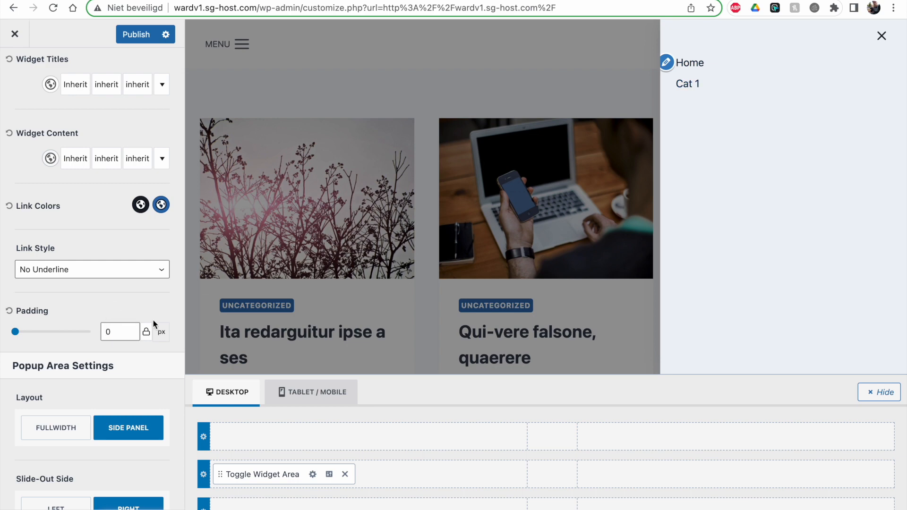
click(146, 332)
click(19, 333)
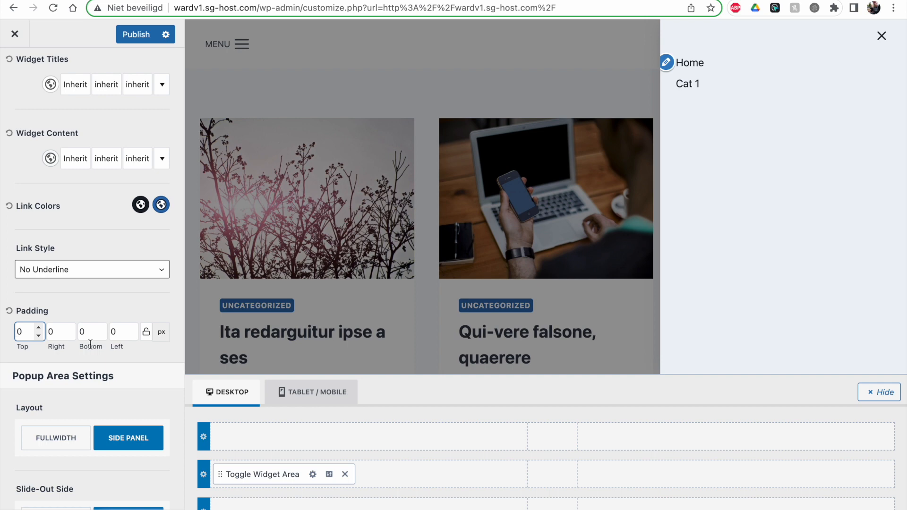
text(5)
click(112, 333)
text(6)
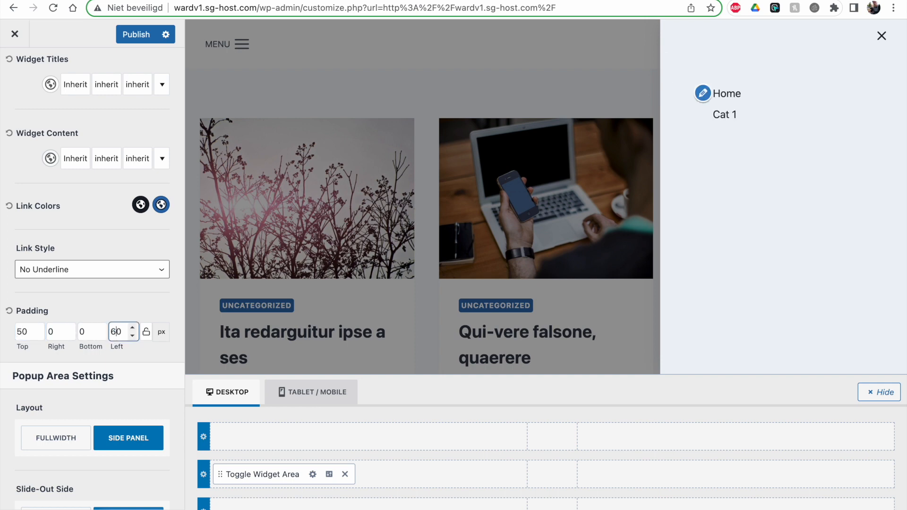
key(BackSpace)
text(3)
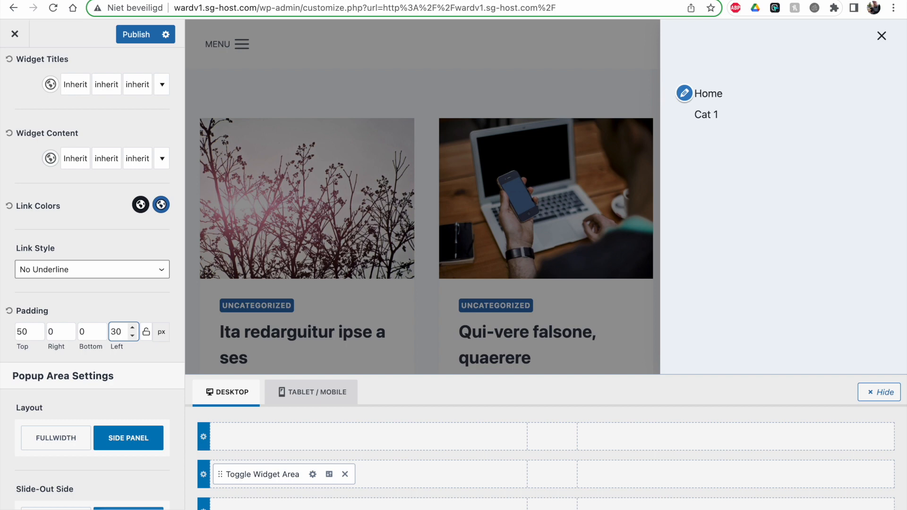
click(114, 299)
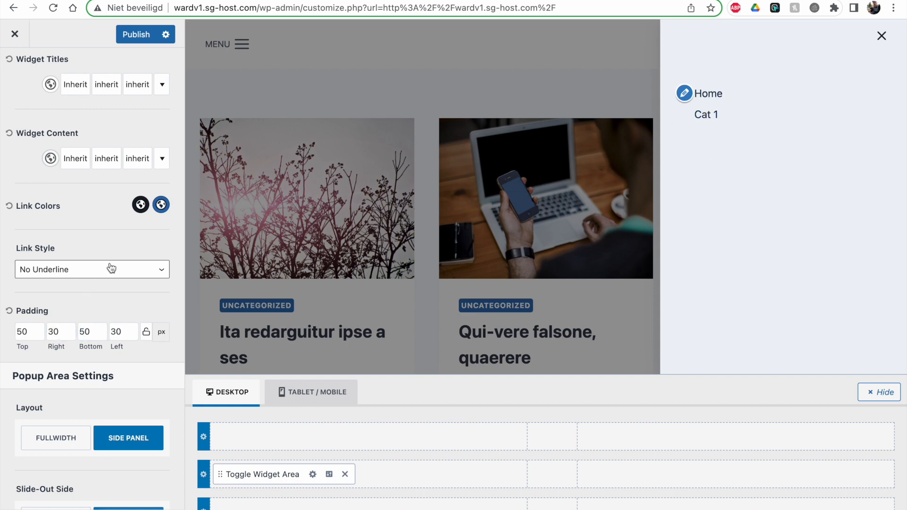
Step: Return to the Toggle Widget Area's general settings and open its widget items
scroll(109, 316, down, 2)
scroll(110, 315, down, 6)
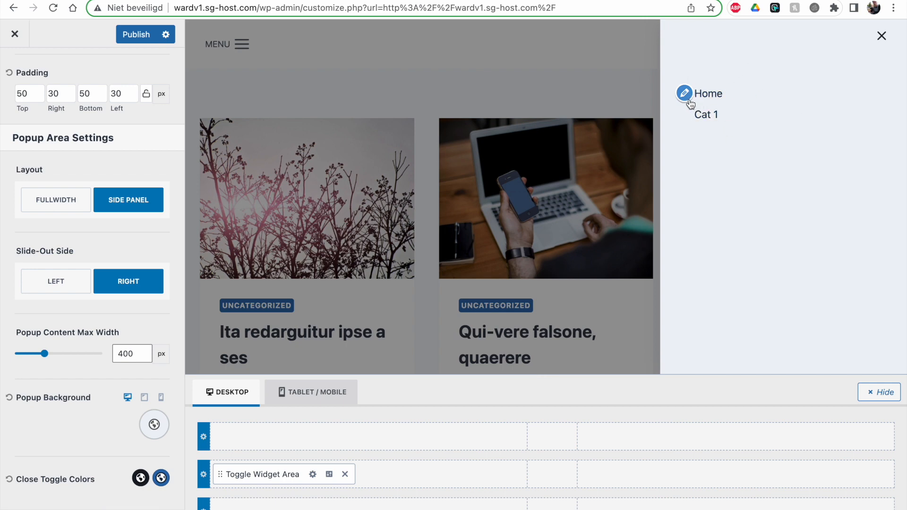
click(313, 474)
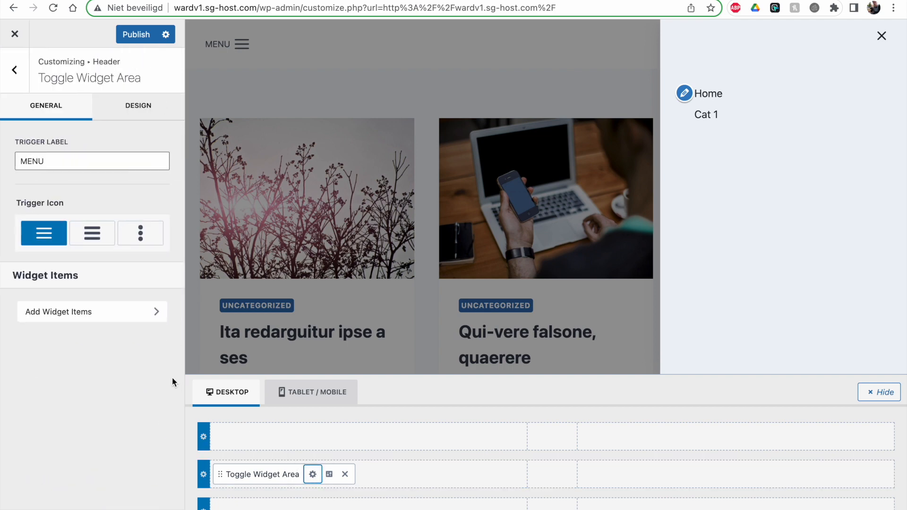
click(122, 312)
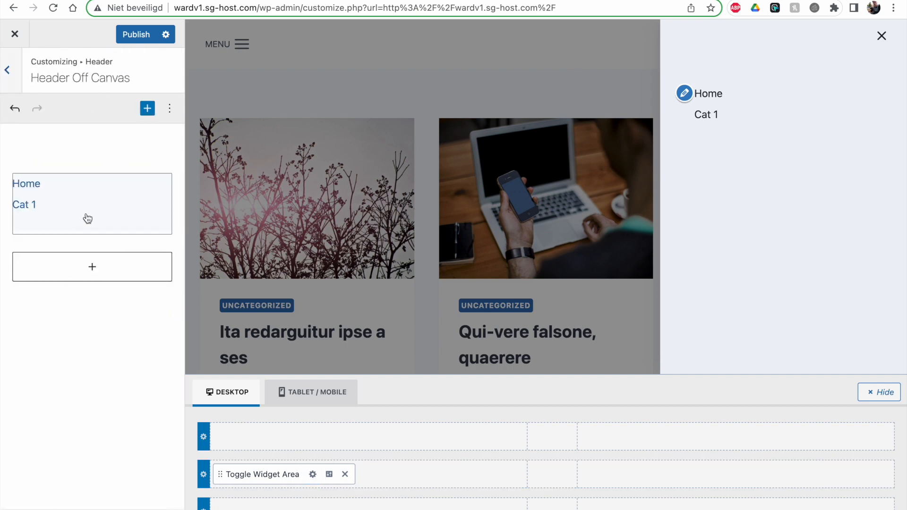
Step: Try adding an Advanced Button block below the navigation menu and remove it again
click(92, 265)
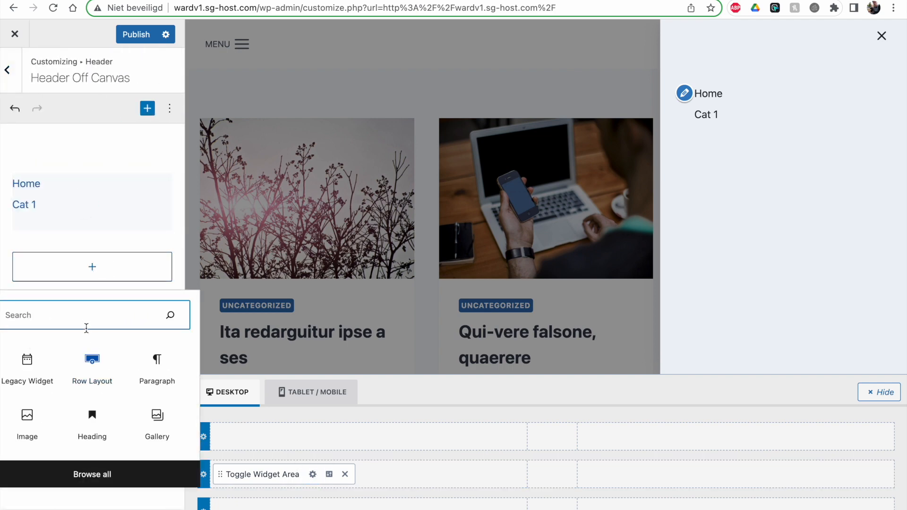
text(adv)
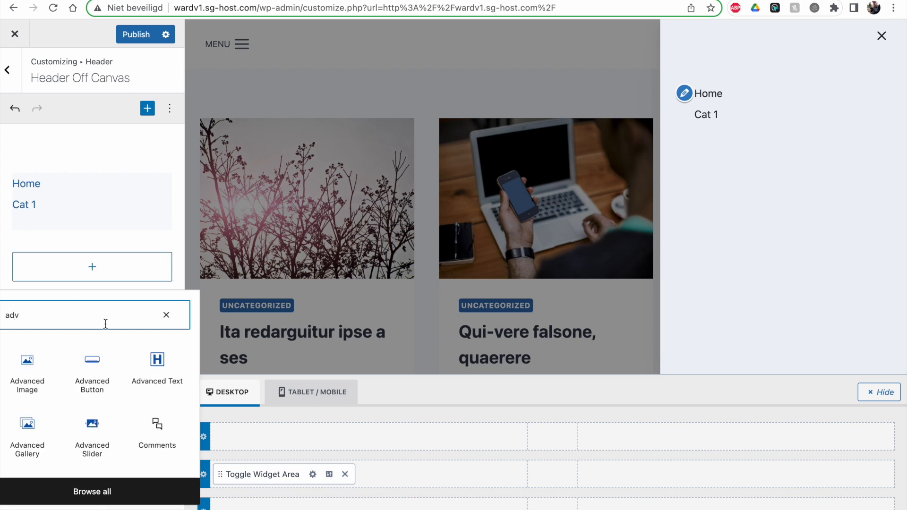
click(122, 353)
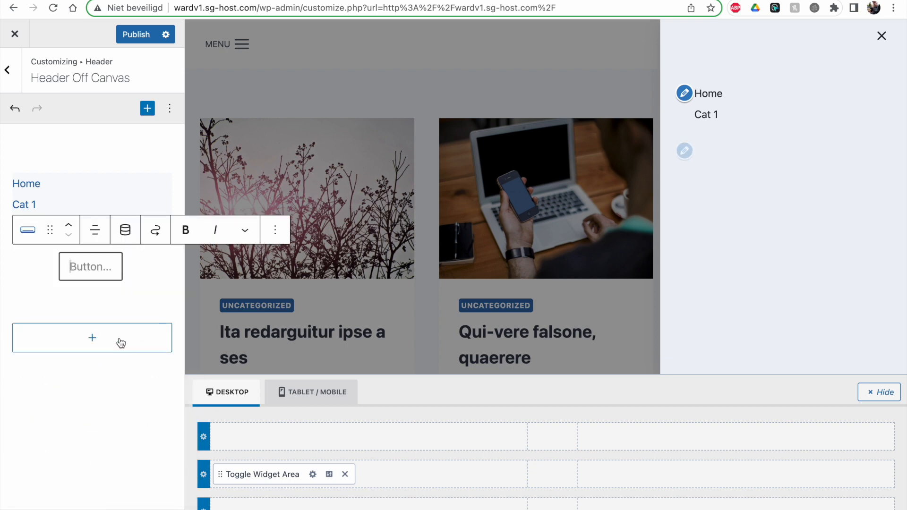
click(276, 230)
click(278, 490)
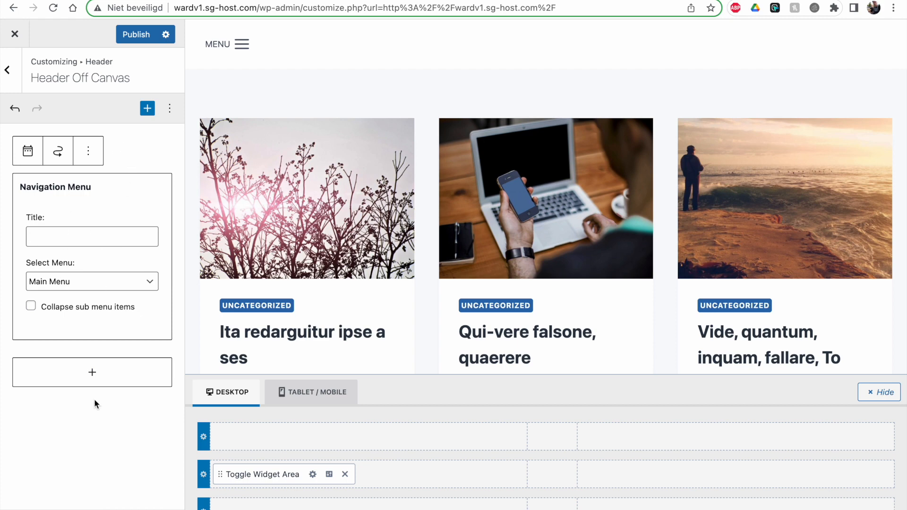
Step: Search the blocks for "text ad", add an Advanced Text block and place it above the navigation menu
click(94, 377)
text(text)
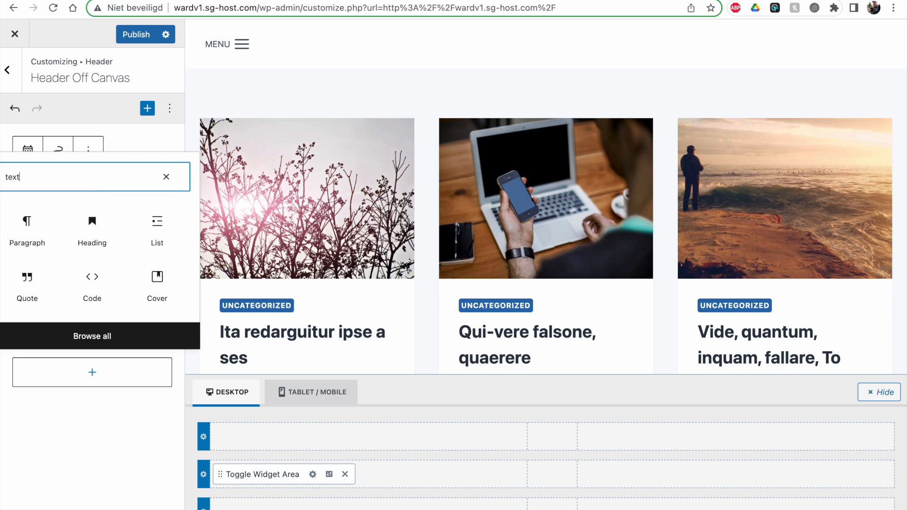
text( ad)
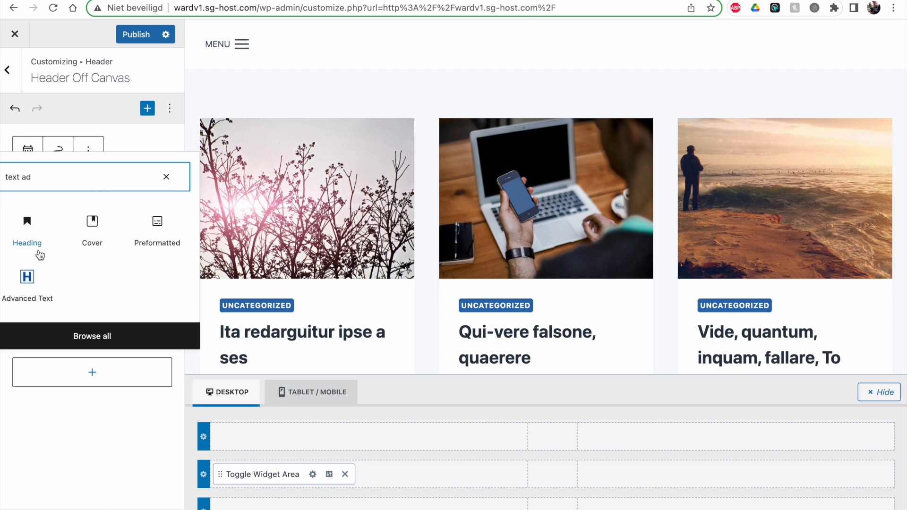
click(27, 281)
click(70, 226)
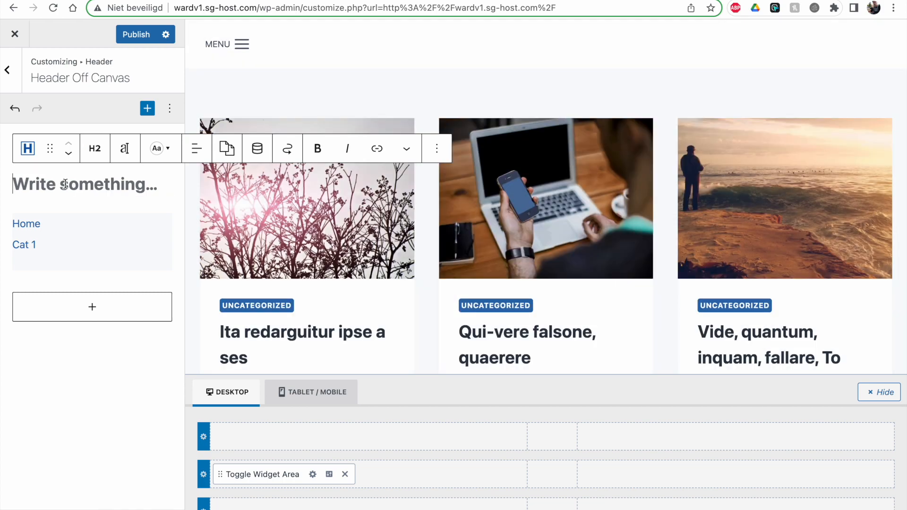
Step: Change the Advanced Text block's heading tag to Heading 6 and place the cursor in its text
click(95, 149)
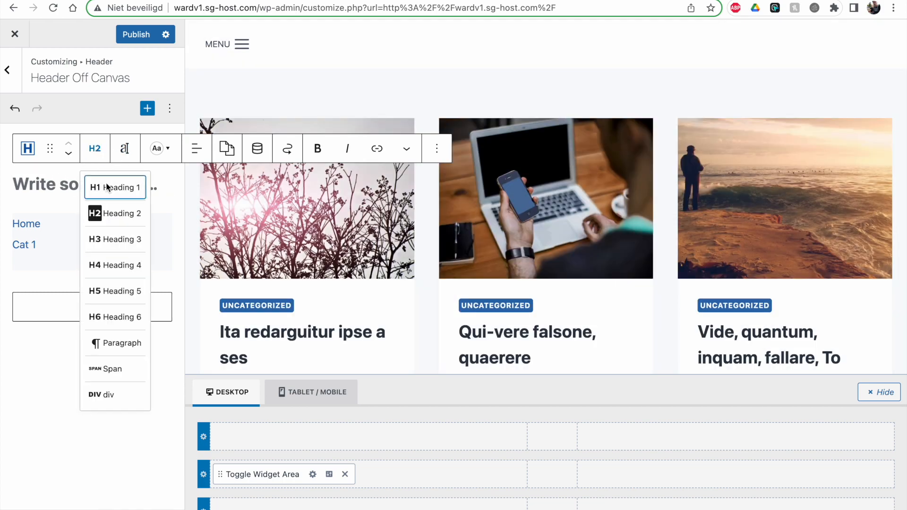
click(112, 316)
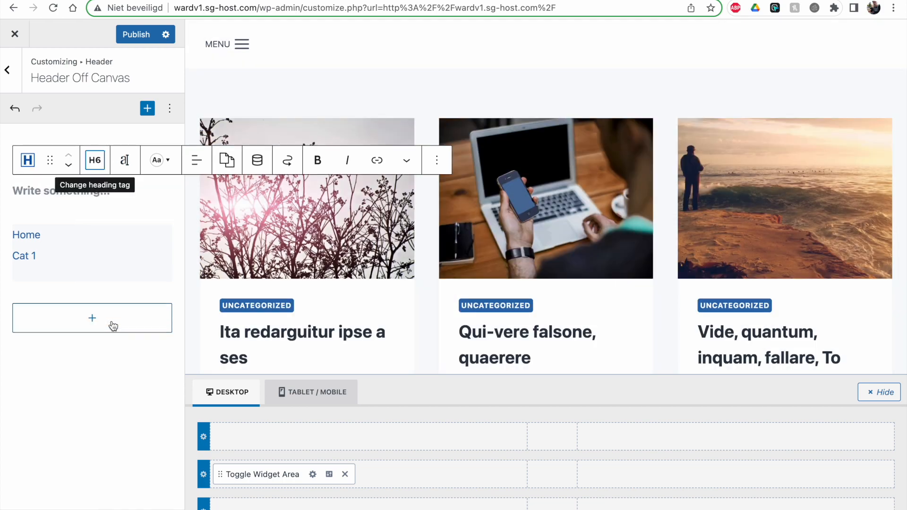
click(19, 198)
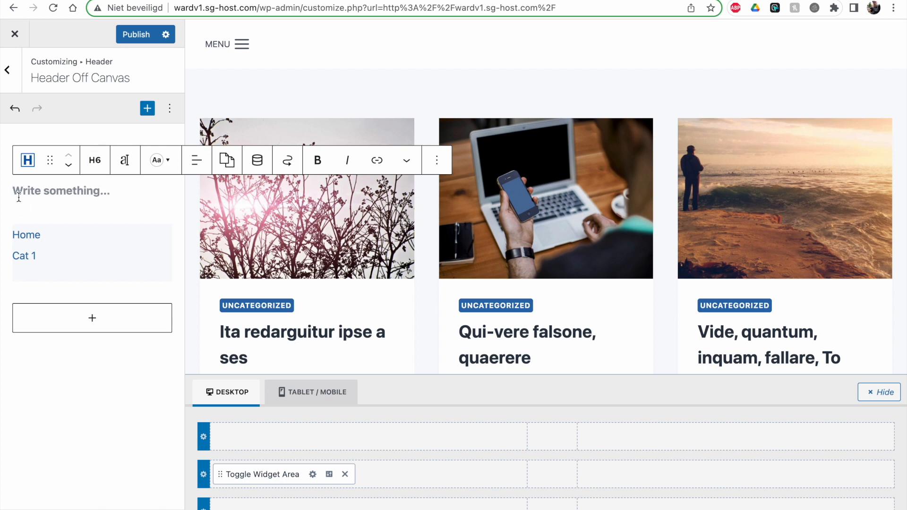
Step: Enter "Menu:" as the heading's text and open the off-canvas panel in the preview
text(Menu:)
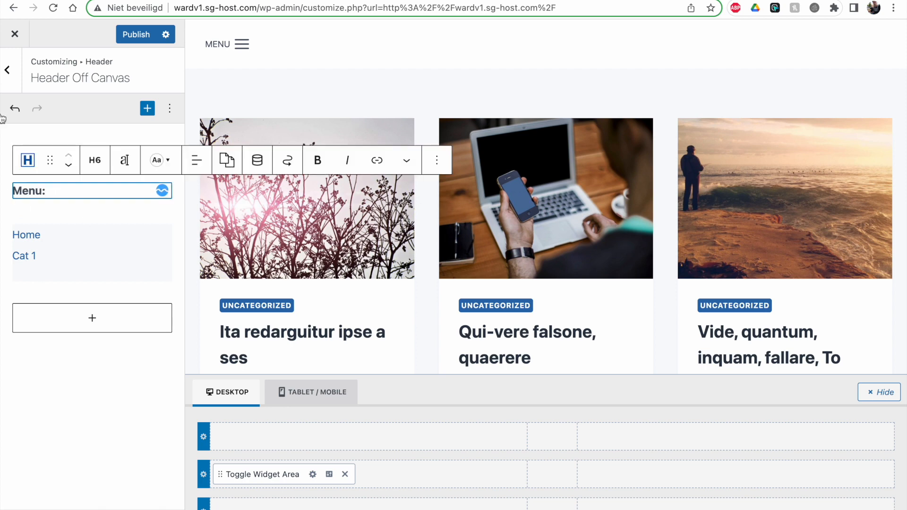
click(242, 45)
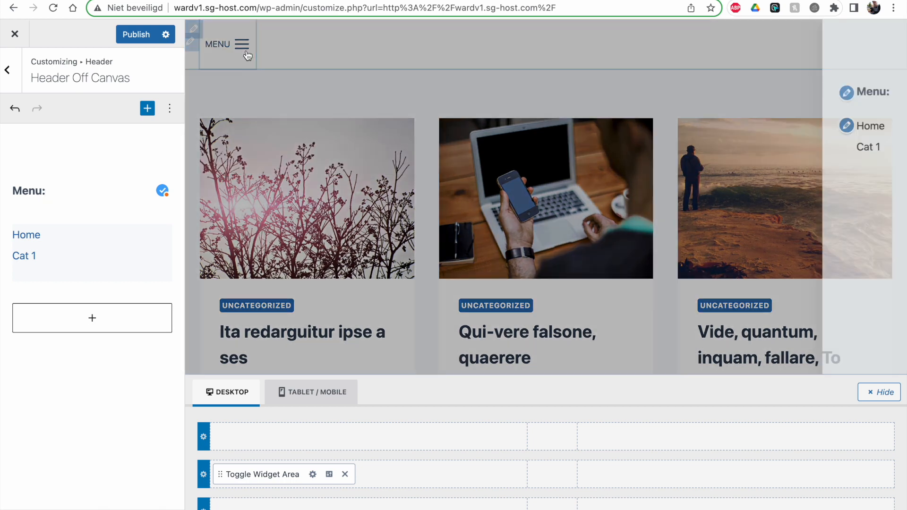
drag(696, 93, 733, 91)
click(731, 102)
Step: Open the "Menu:" heading block from the preview and set its text color to 215387
click(685, 92)
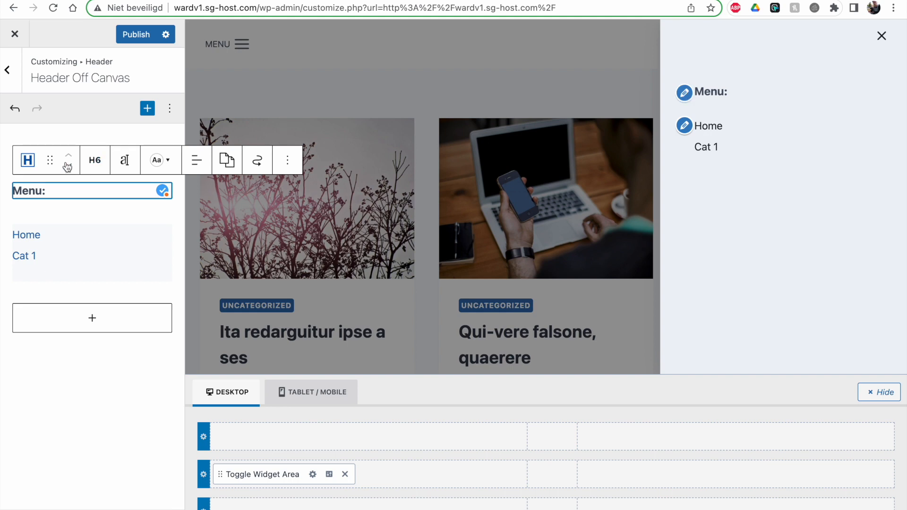
click(124, 161)
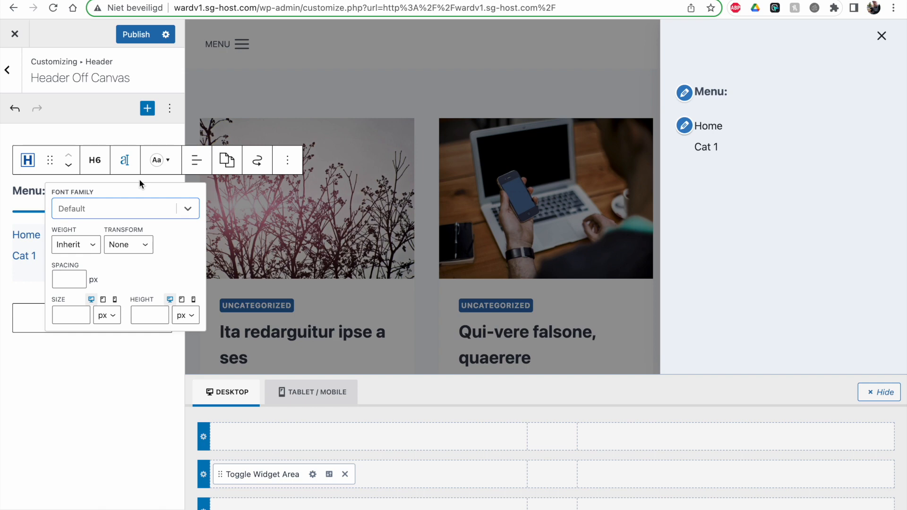
click(169, 169)
click(182, 364)
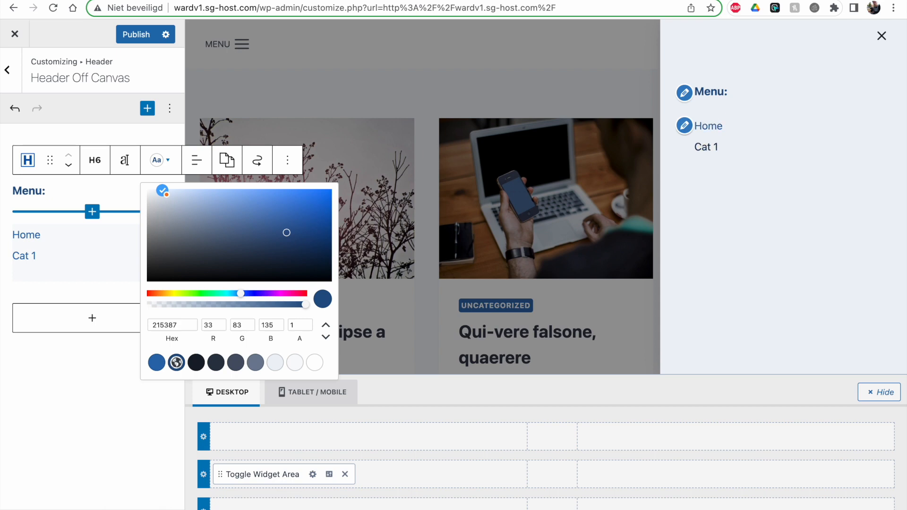
Step: Add the Cat 2 category to the Main Menu and publish the changes
click(685, 127)
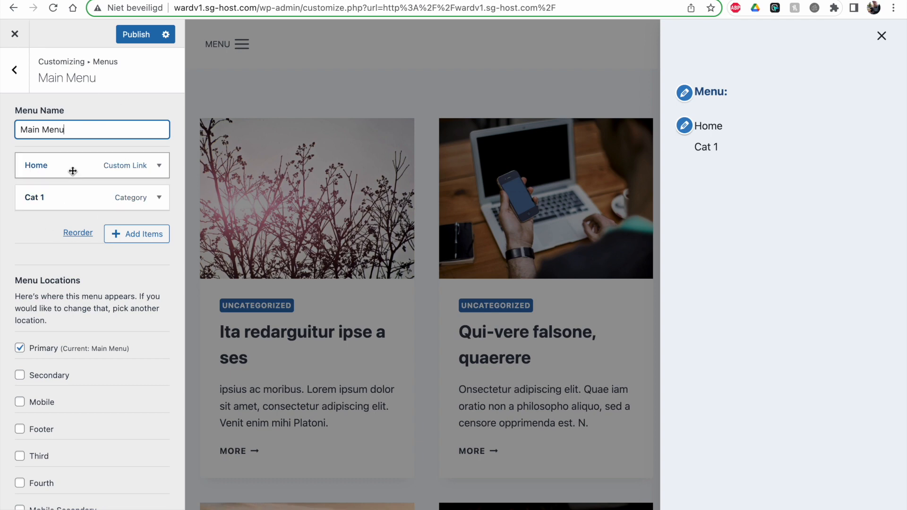
scroll(87, 203, down, 1)
click(118, 213)
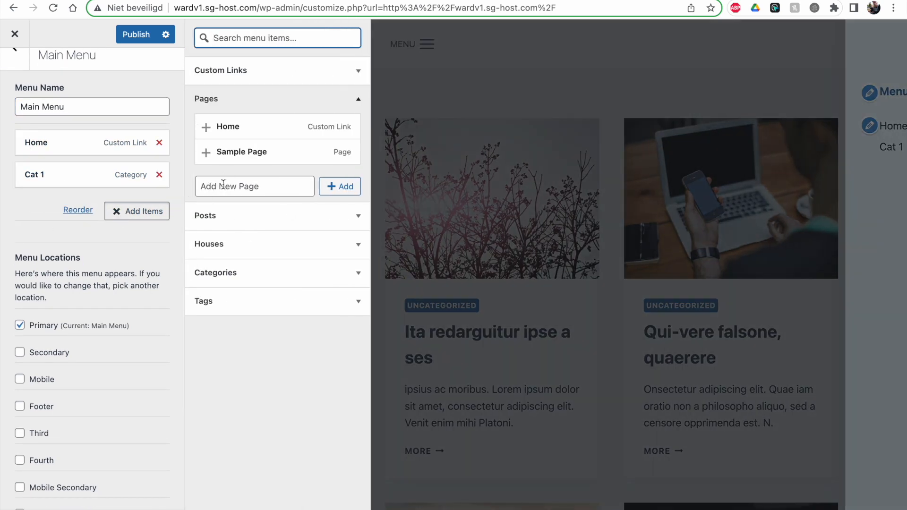
click(232, 279)
click(205, 263)
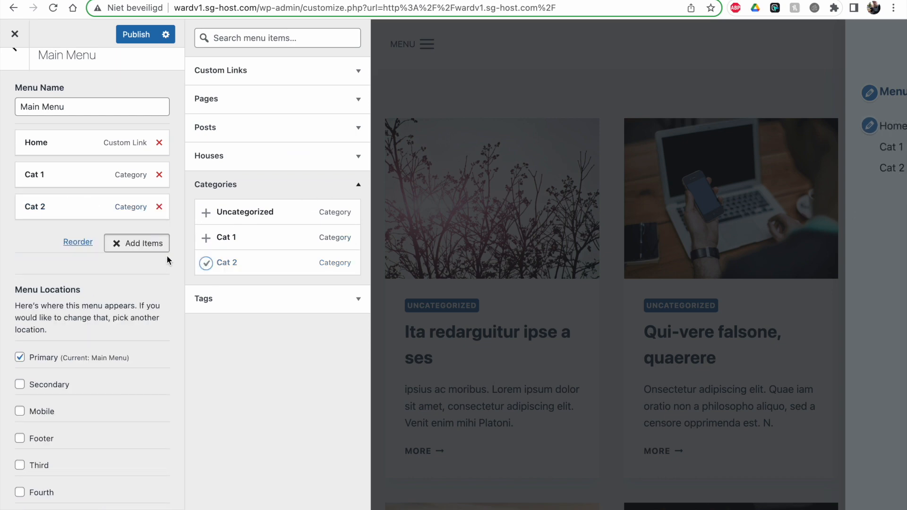
scroll(115, 320, down, 3)
scroll(115, 324, up, 5)
click(132, 35)
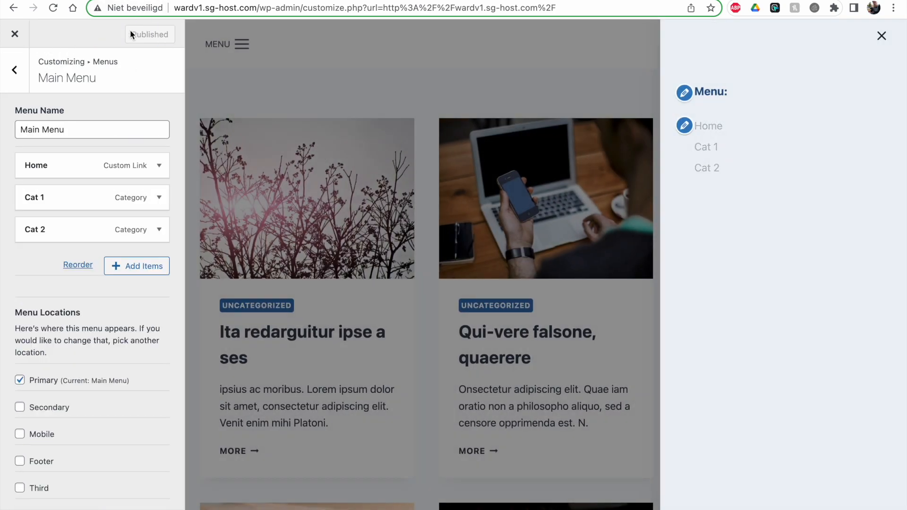
Step: Open the Toggle Widget Area's settings and reset the link colors
click(684, 93)
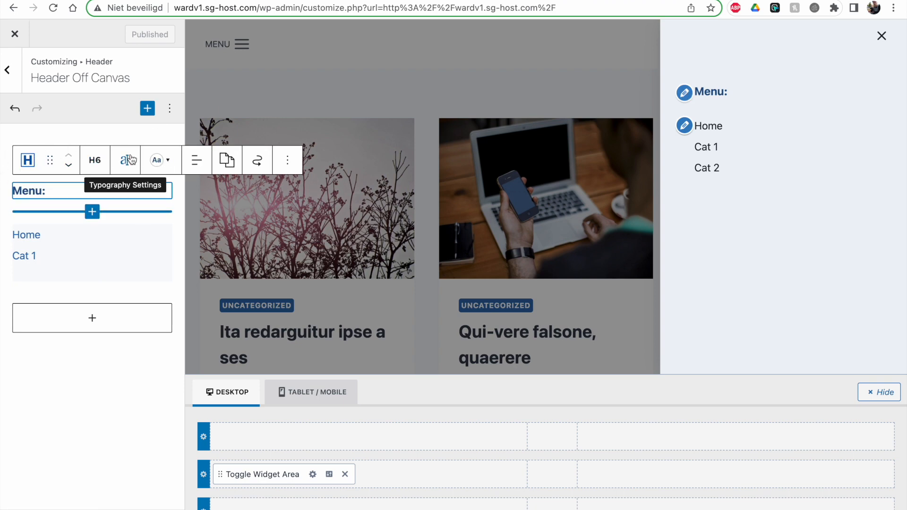
click(331, 477)
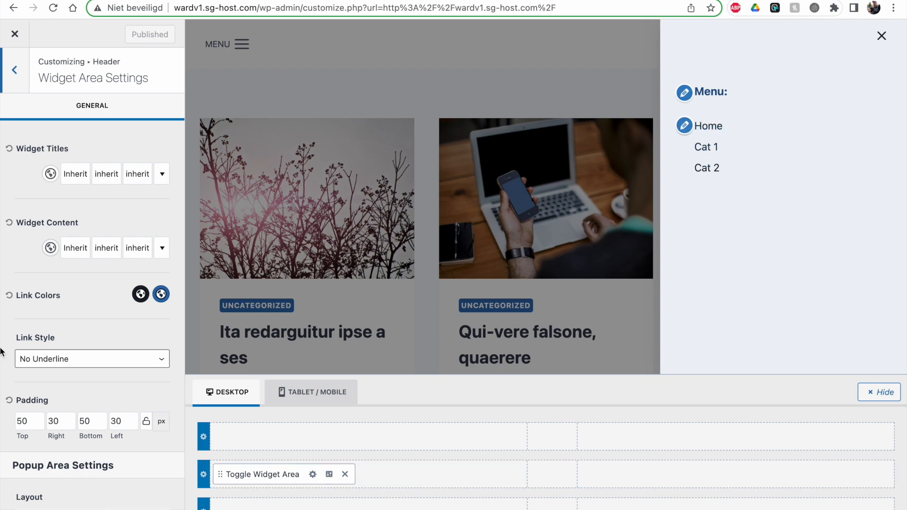
click(14, 296)
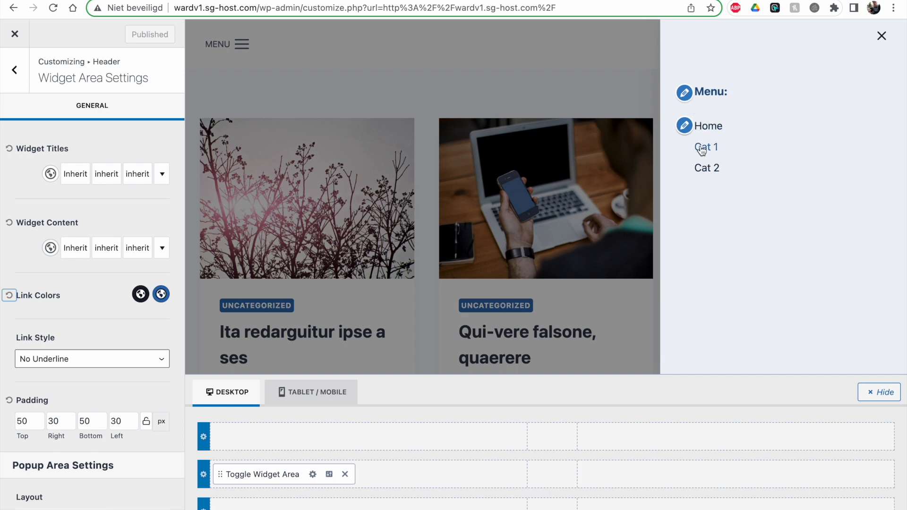
Step: Set the "Menu:" heading's text color to 1A202C and delete the colon from its text
click(685, 94)
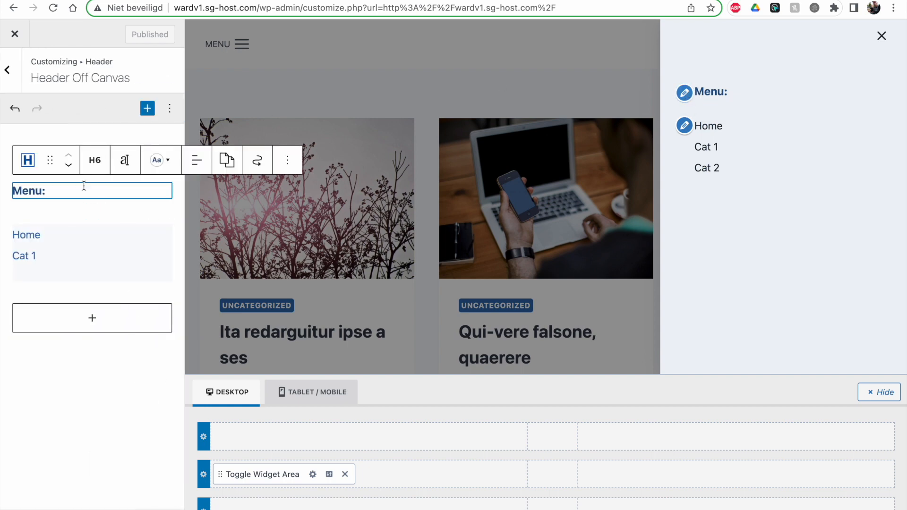
click(160, 160)
click(196, 362)
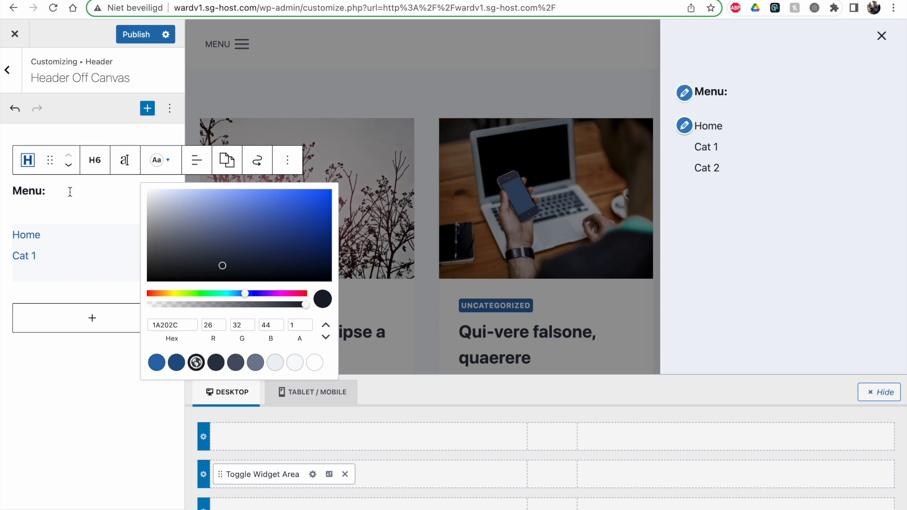
click(66, 190)
key(BackSpace)
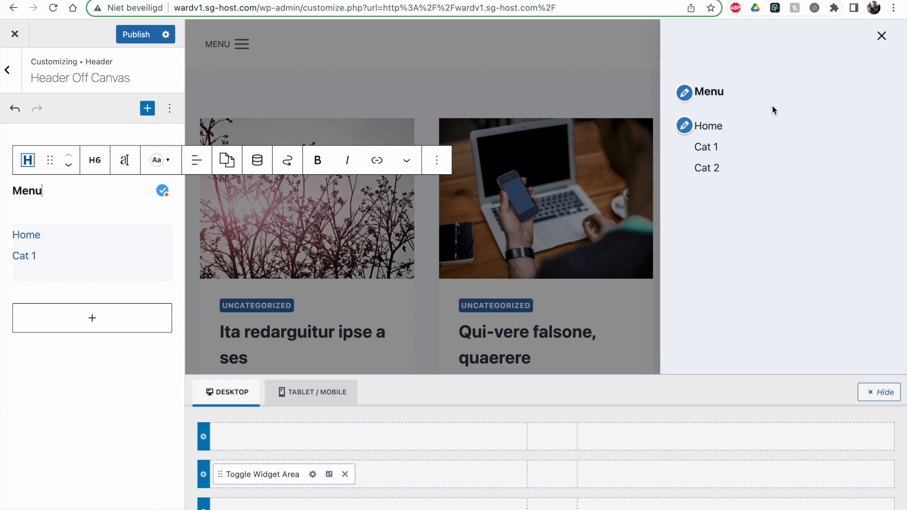
Step: Replace the navigation menu block with a Count Up block and move it above the Menu heading
scroll(305, 203, down, 1)
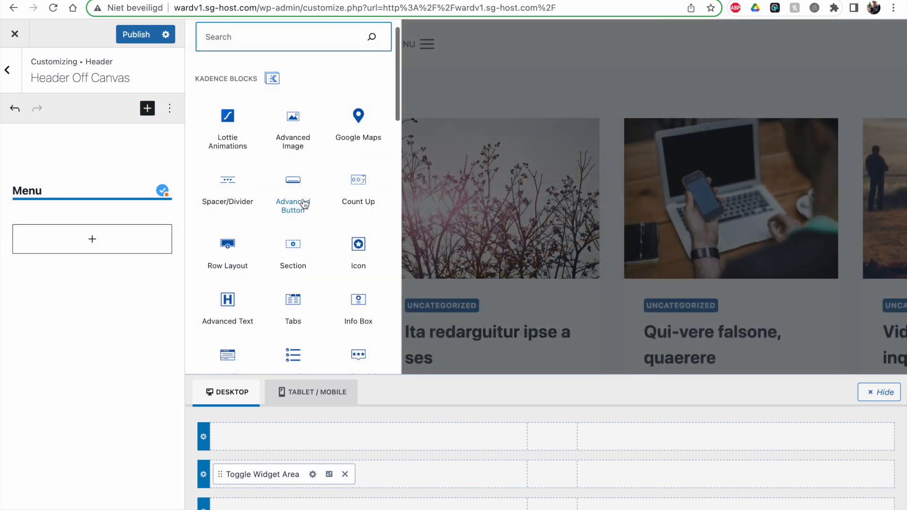
scroll(305, 204, up, 1)
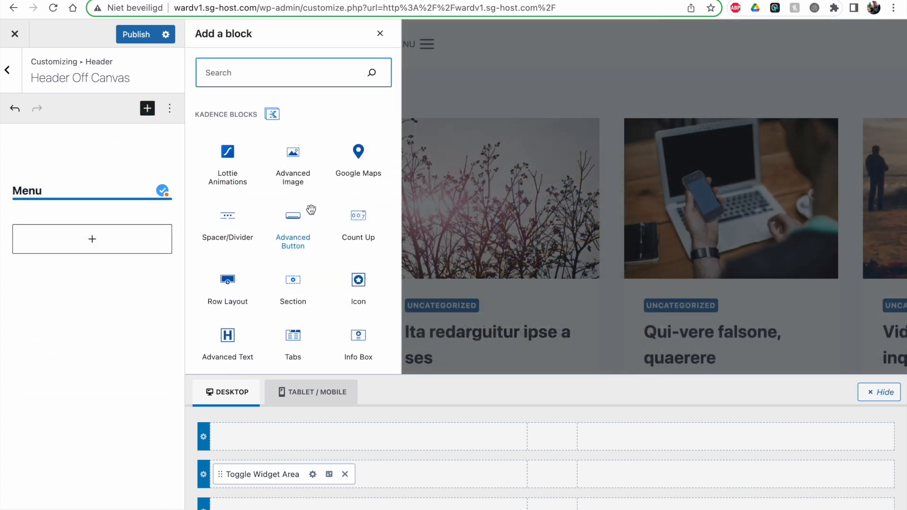
click(358, 208)
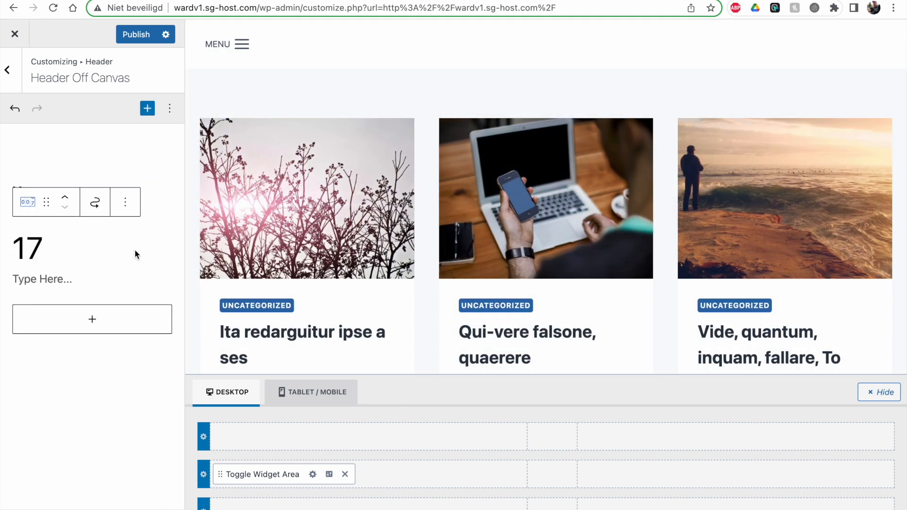
click(65, 198)
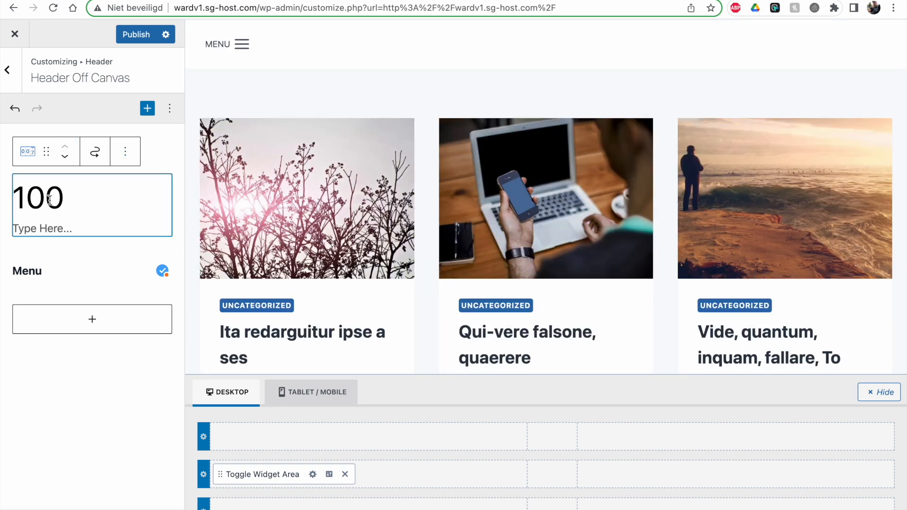
click(125, 151)
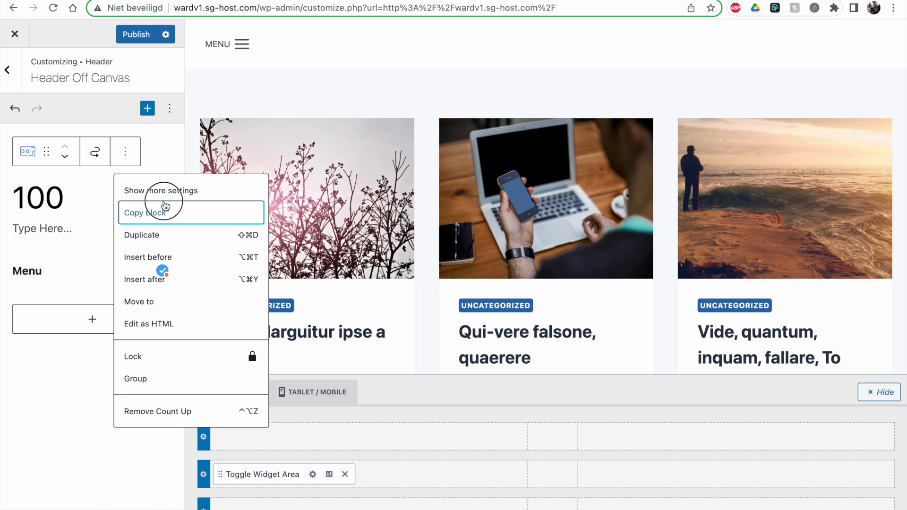
click(162, 191)
scroll(69, 329, down, 1)
scroll(69, 328, up, 1)
click(7, 72)
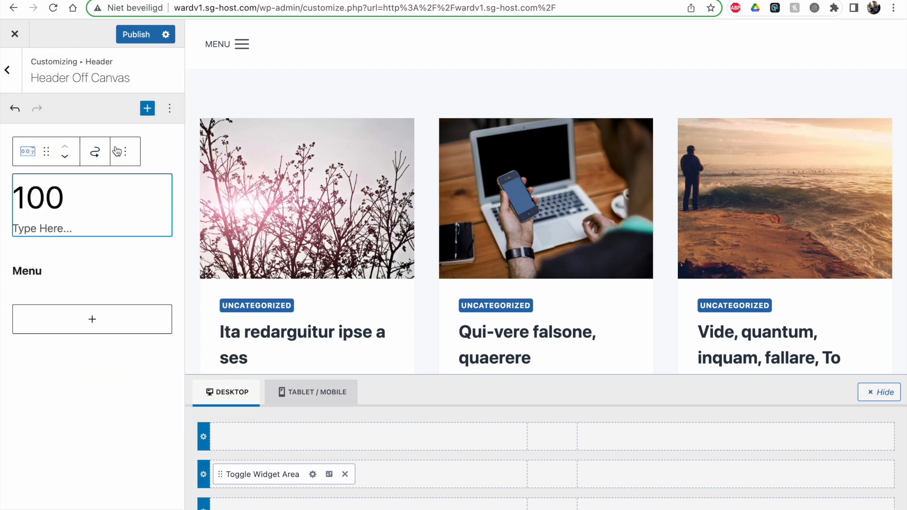
Step: In the Count Up block's settings, set the starting number to 1 and the ending number to 99
click(124, 151)
click(137, 188)
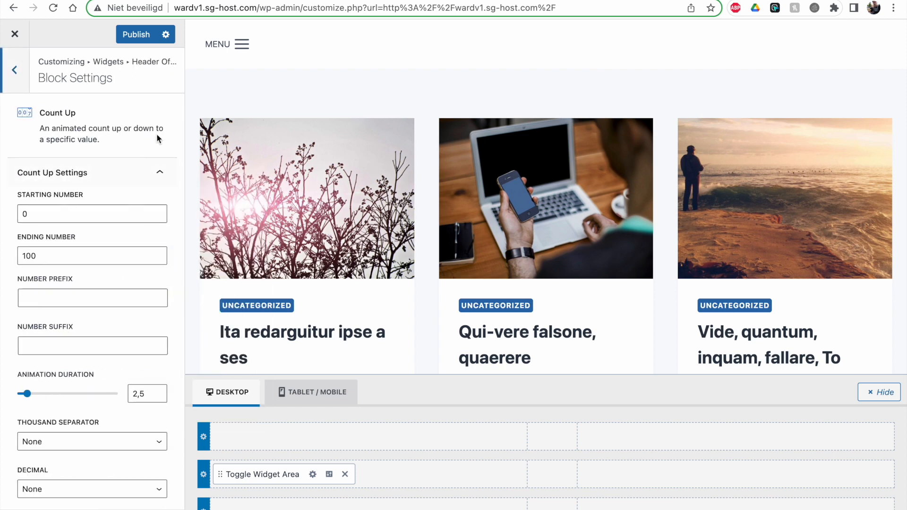
scroll(126, 181, down, 3)
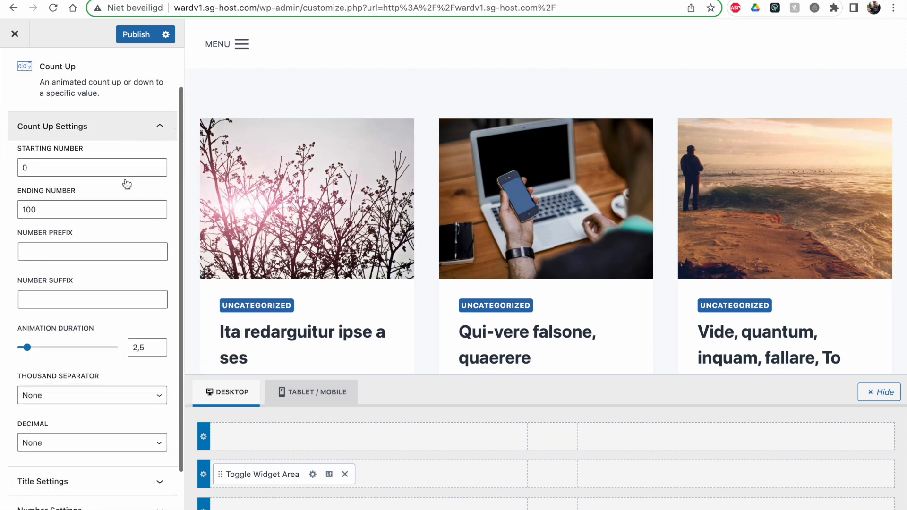
scroll(126, 183, up, 3)
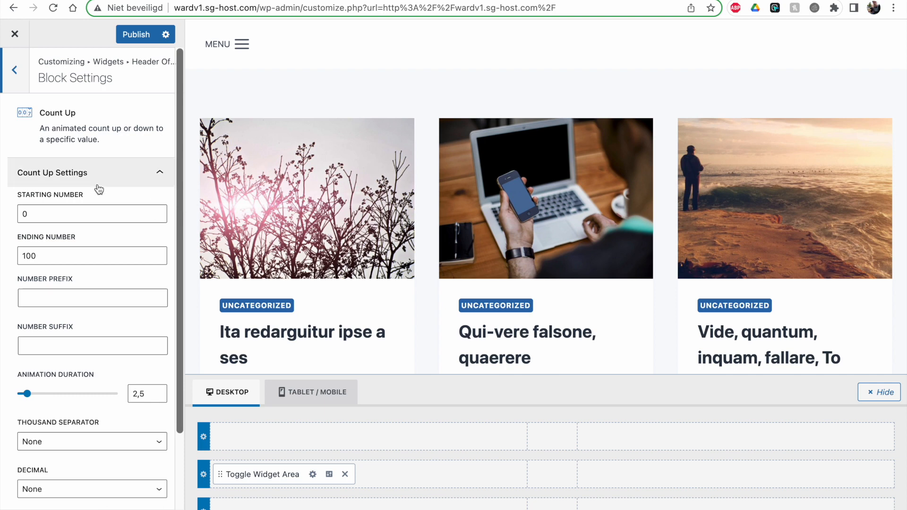
scroll(83, 208, down, 1)
click(65, 194)
drag(65, 194, 13, 197)
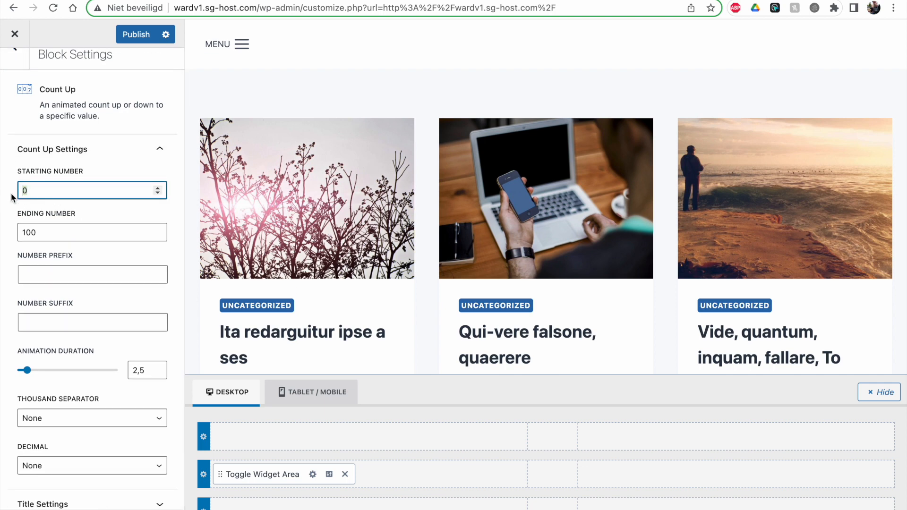
click(62, 220)
drag(55, 227, 17, 229)
double_click(29, 232)
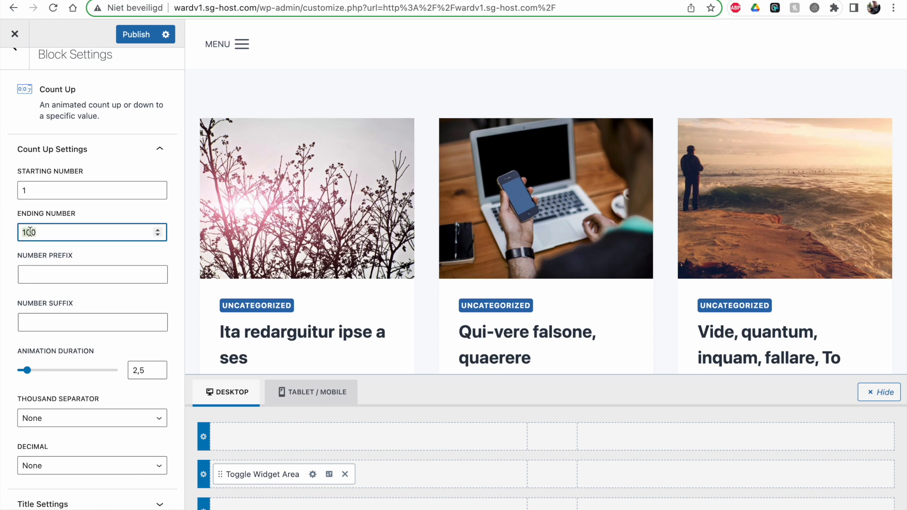
click(94, 253)
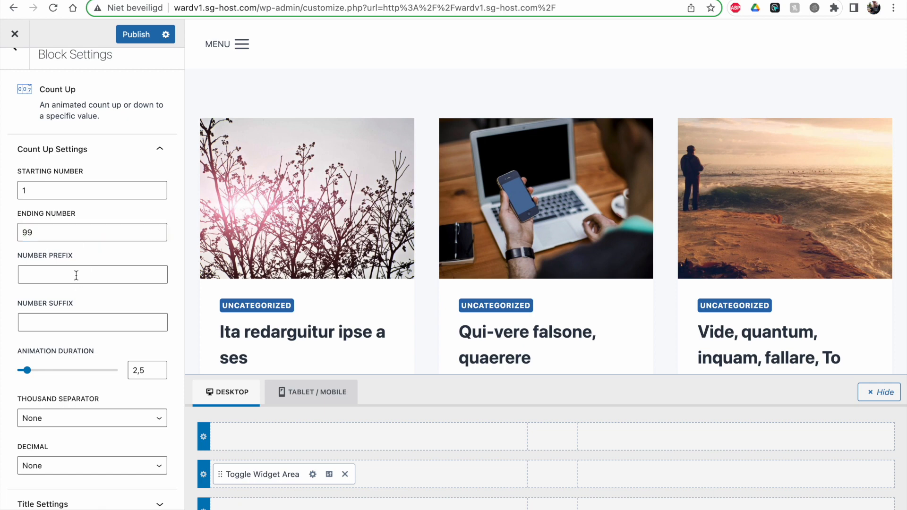
Step: Set the Count Up block's number suffix to "+" and return to the off-canvas widget items
click(63, 323)
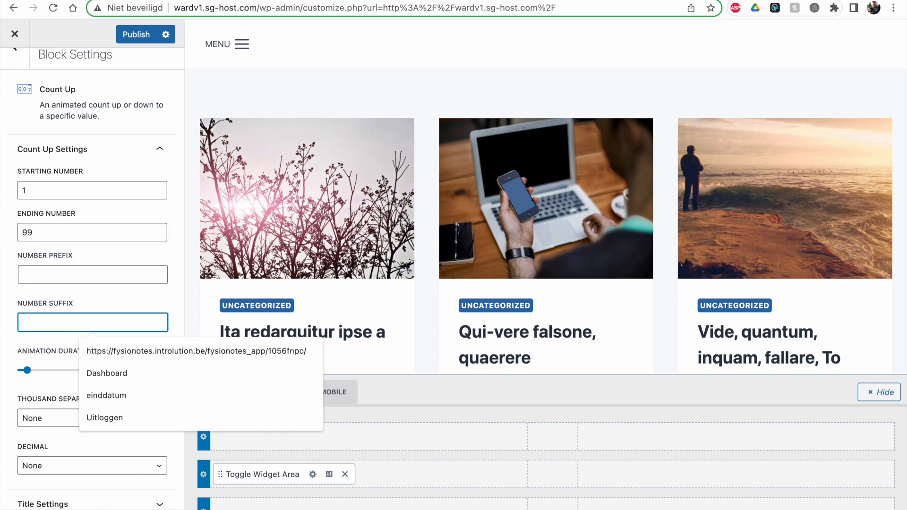
text(+)
click(81, 298)
scroll(64, 128, up, 1)
scroll(64, 128, up, 1)
click(14, 75)
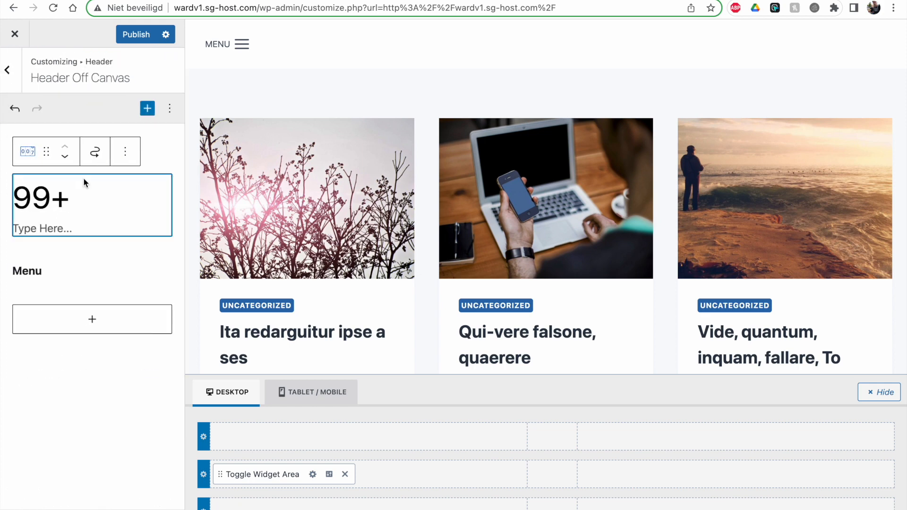
Step: Reopen the Count Up block's detailed settings and set the animation duration to 3
click(130, 160)
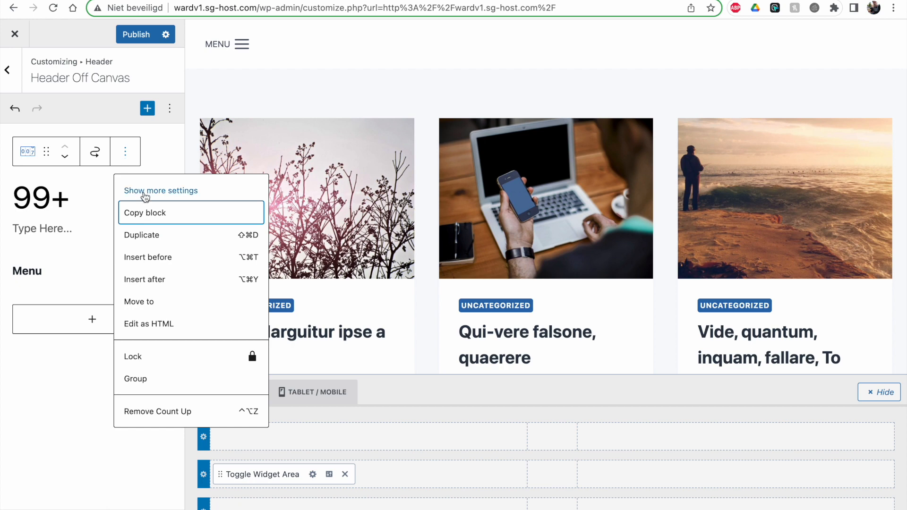
click(152, 191)
scroll(58, 258, down, 4)
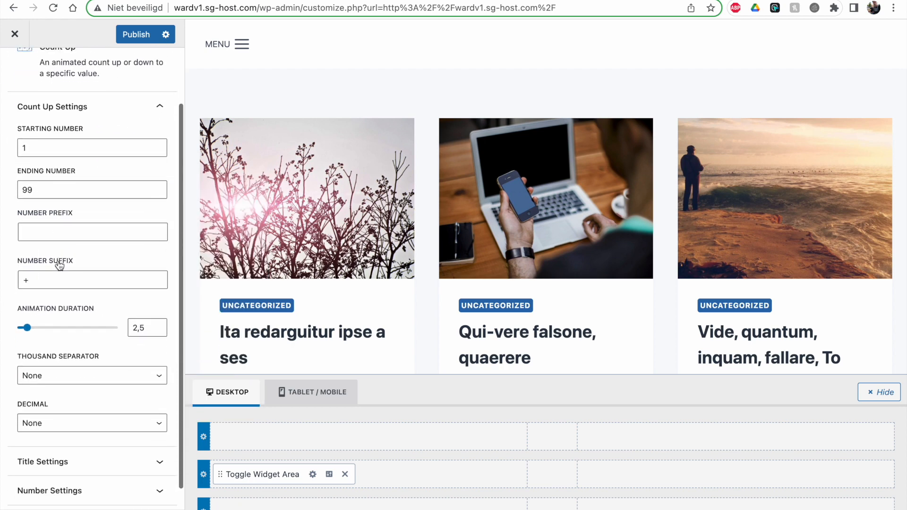
click(129, 303)
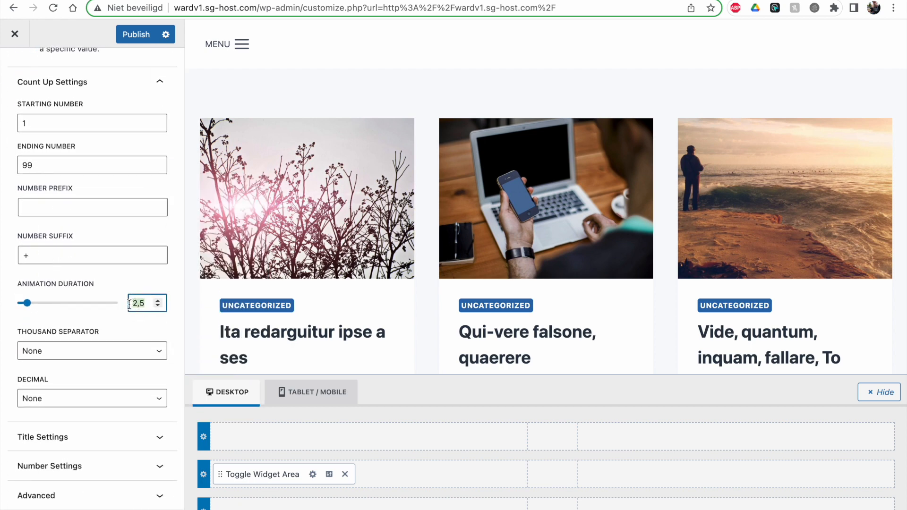
text(3)
click(124, 313)
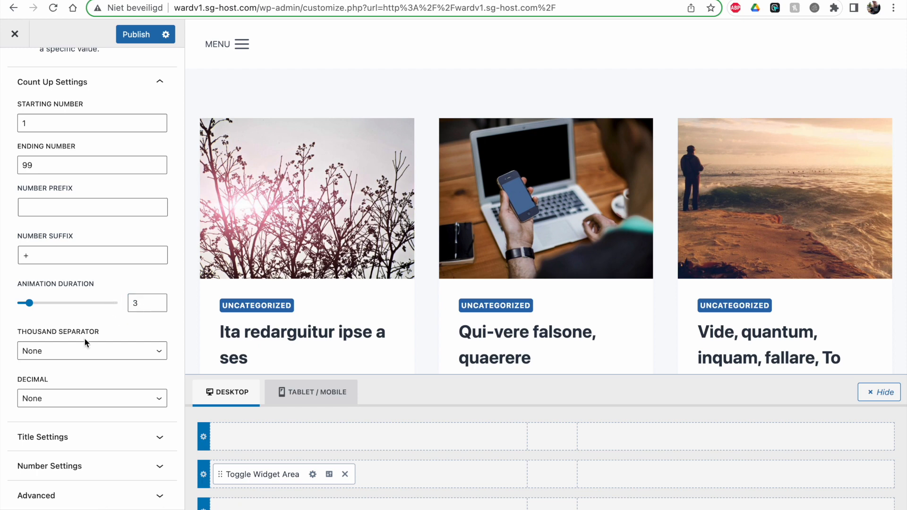
Step: In the Count Up block's title settings, set the title color to the near-black palette color
click(64, 437)
scroll(66, 416, down, 6)
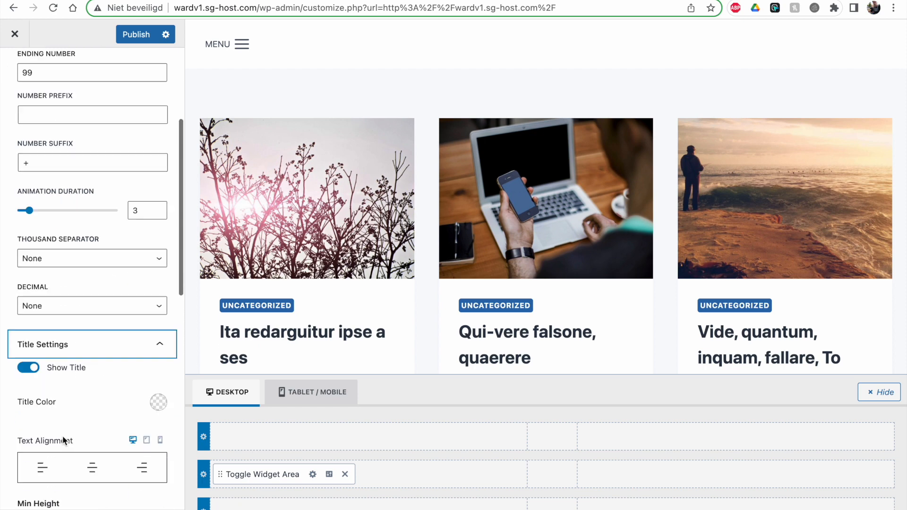
click(157, 218)
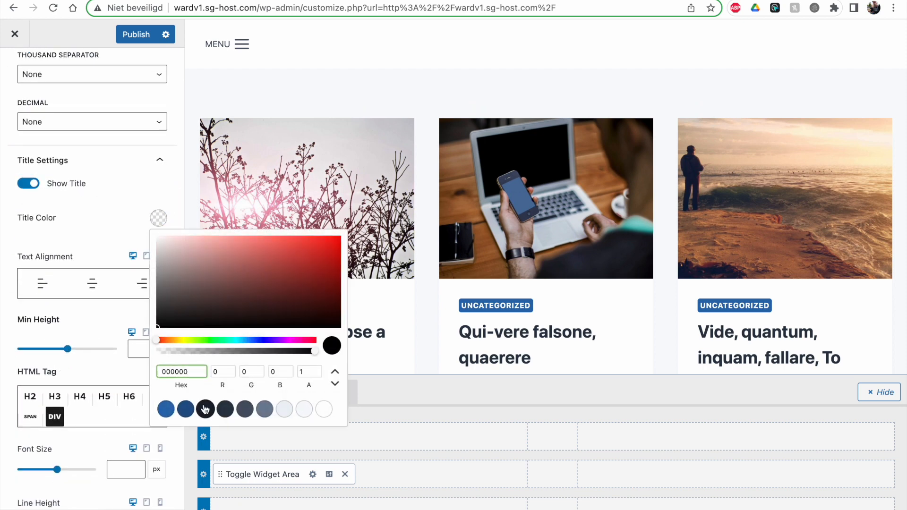
click(201, 400)
click(102, 243)
scroll(97, 284, down, 3)
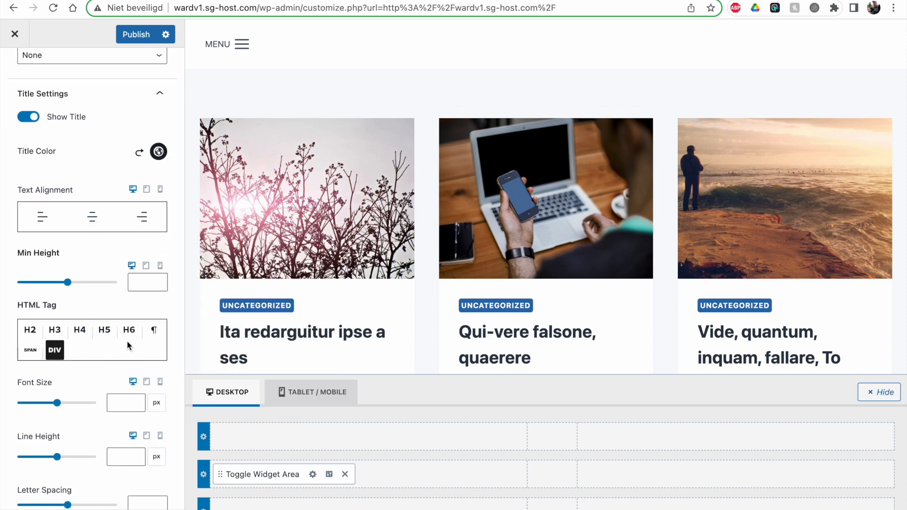
Step: Set the Count Up title's HTML tag to paragraph and its font size to 12 px
click(154, 330)
scroll(101, 307, down, 6)
click(118, 240)
text(12)
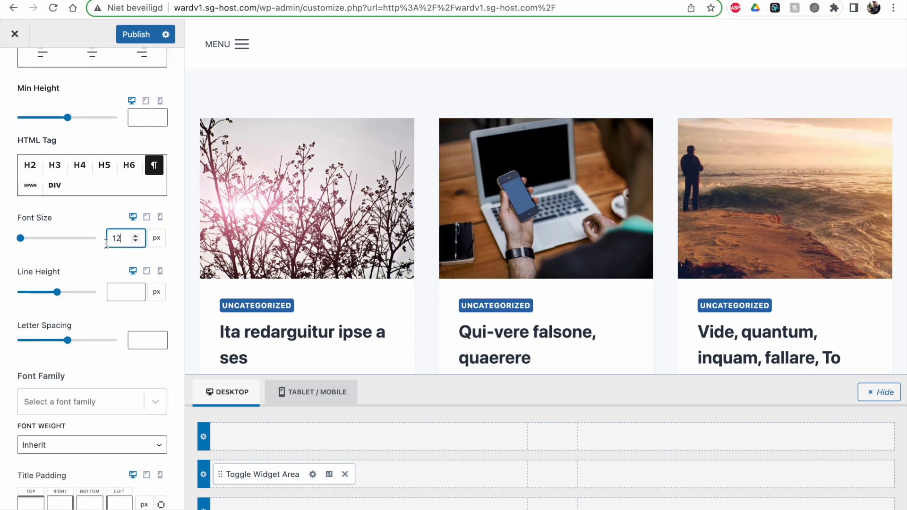
scroll(89, 290, down, 6)
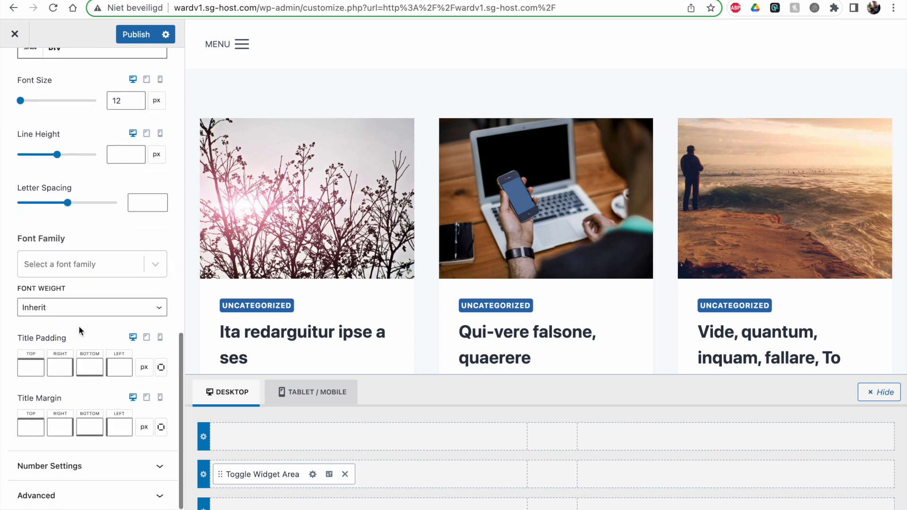
Step: In the Count Up block's number settings, set the number color to the near-black palette color
click(69, 492)
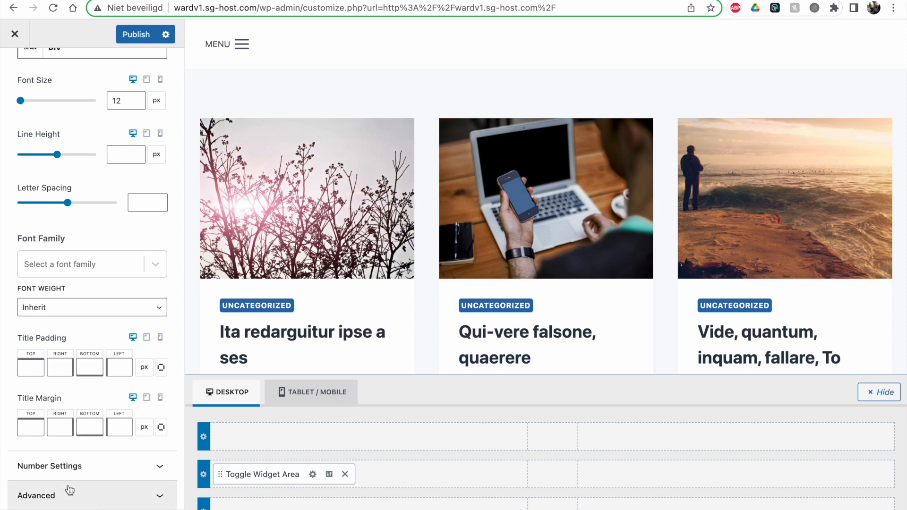
click(69, 454)
scroll(70, 428, down, 6)
click(158, 147)
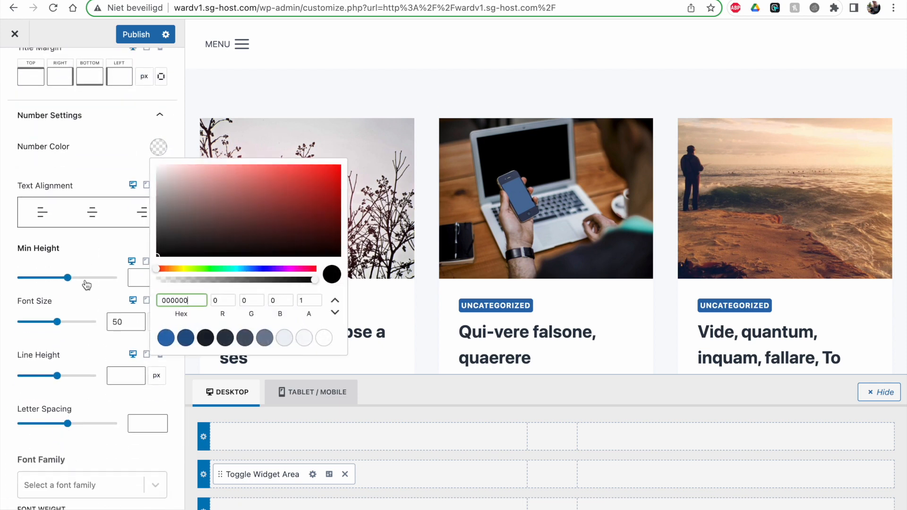
click(185, 337)
scroll(107, 281, down, 1)
click(105, 228)
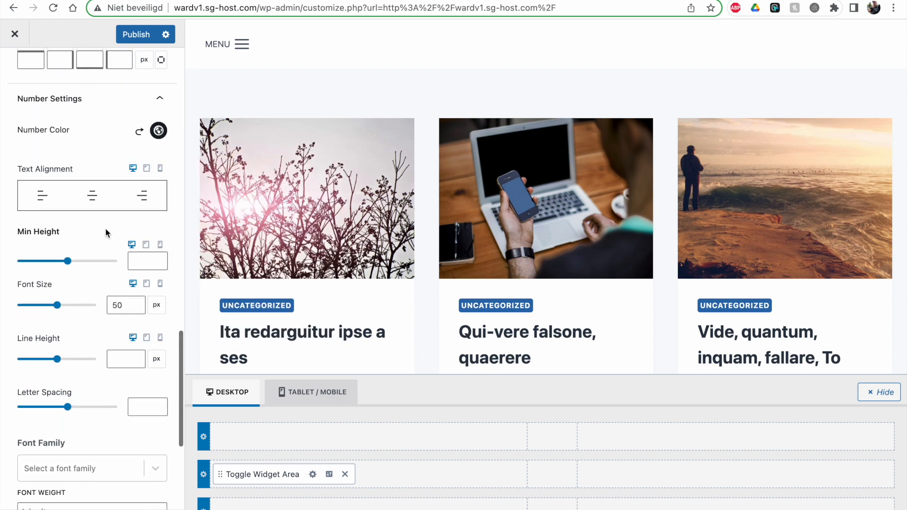
Step: Set the Count Up number's font size to 30 px and return to the off-canvas widget items
drag(118, 302, 109, 305)
text(3)
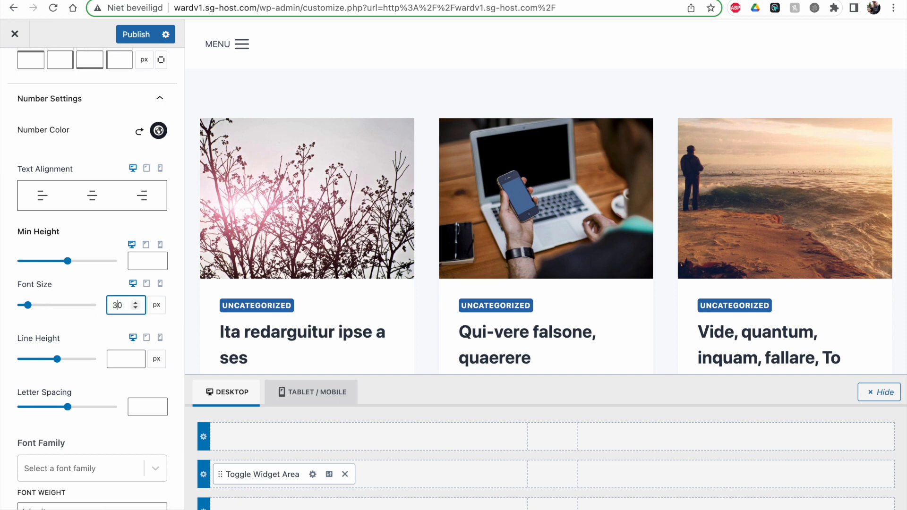
click(113, 324)
scroll(112, 324, down, 4)
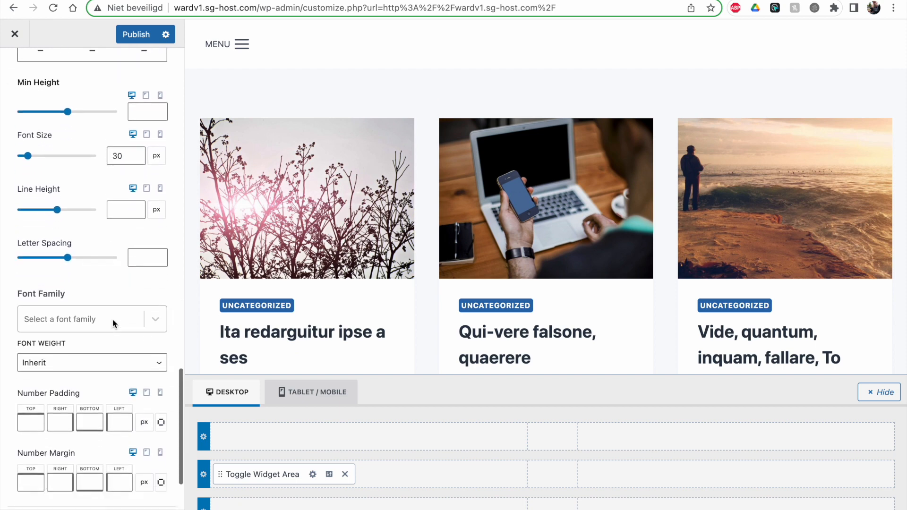
scroll(112, 320, up, 14)
click(14, 63)
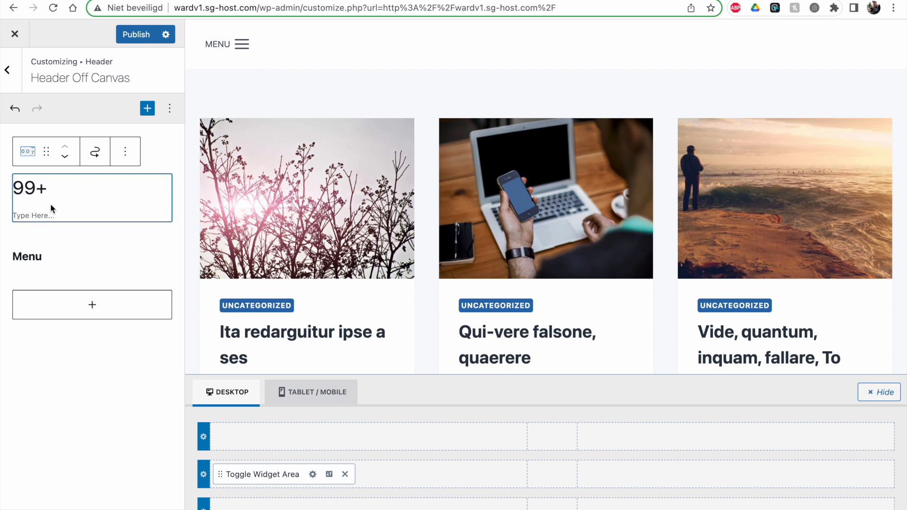
Step: Enter "Projects completed" as the Count Up block's title and publish the changes
click(35, 214)
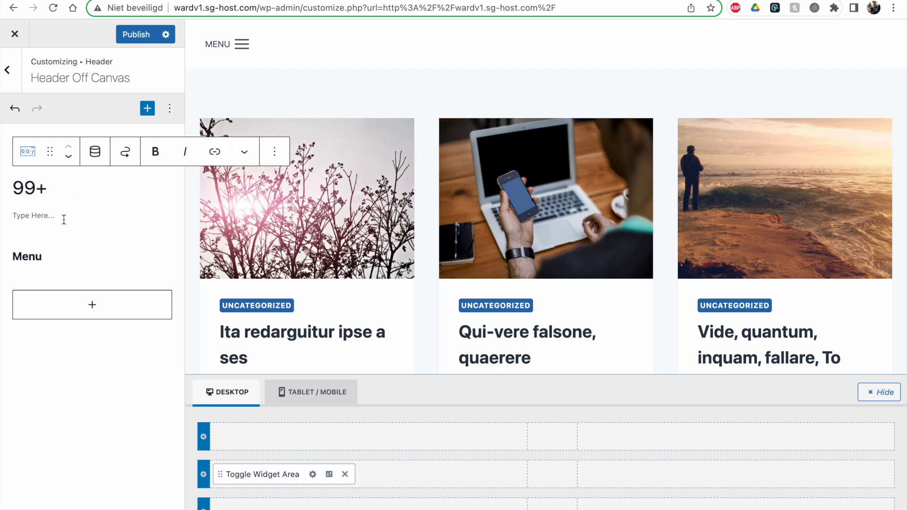
text(Project)
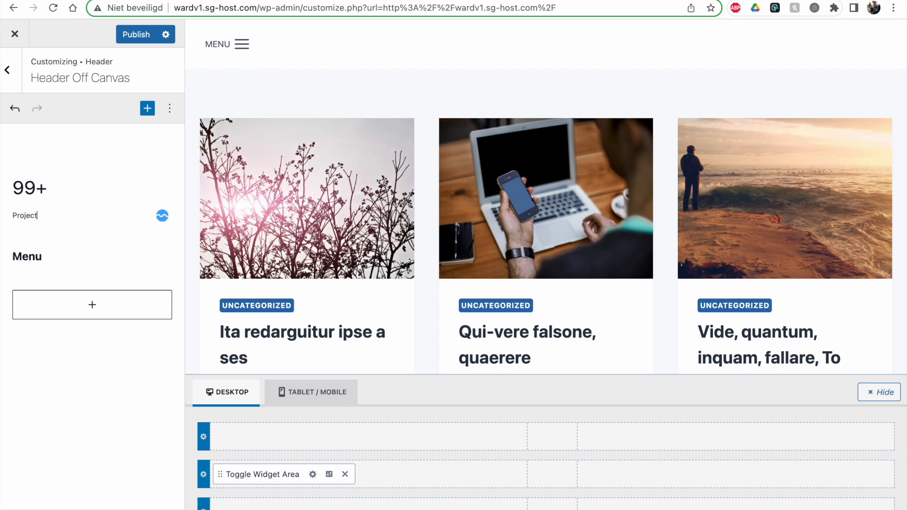
text(s completed)
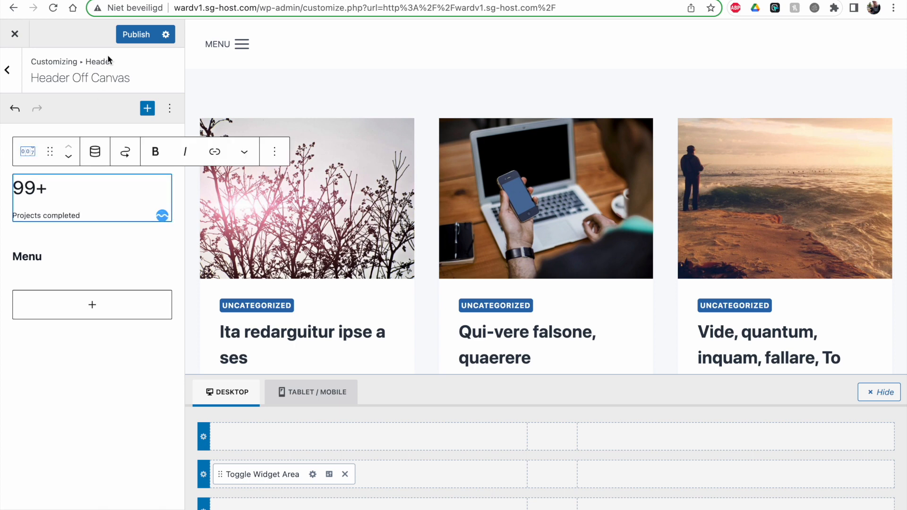
click(121, 39)
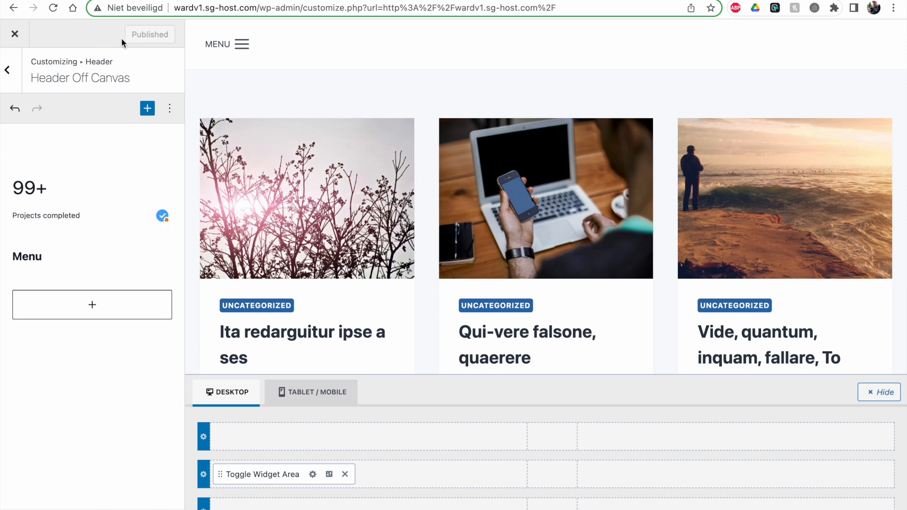
Step: Check the Count Up block in the off-canvas menu, first in the preview and then on the live site in a new tab
click(225, 44)
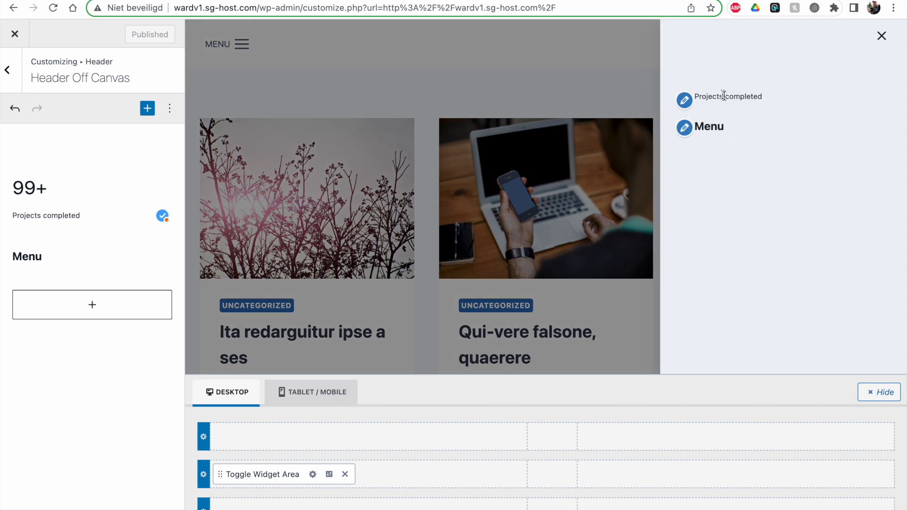
click(92, 191)
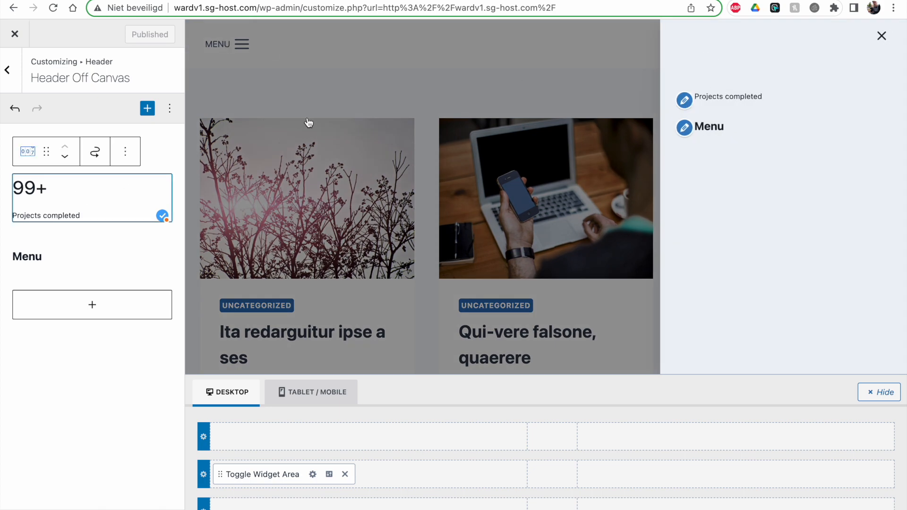
right_click(16, 44)
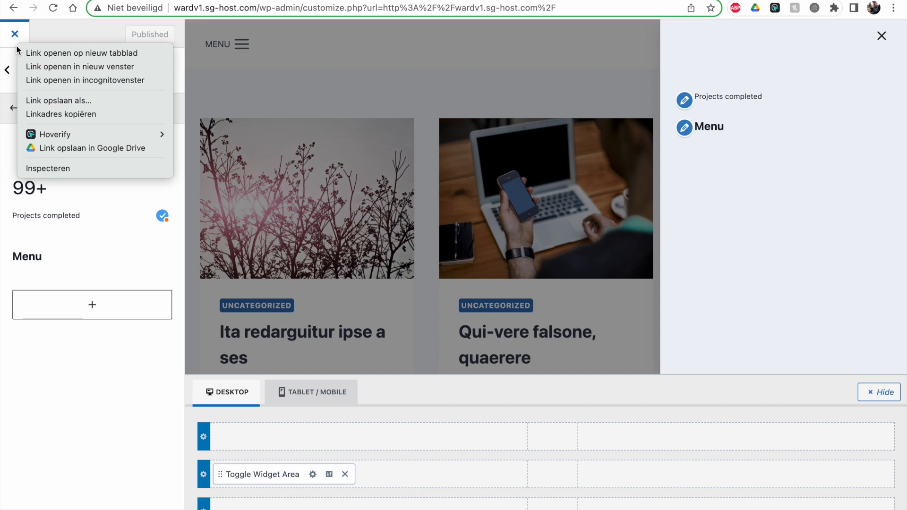
click(33, 66)
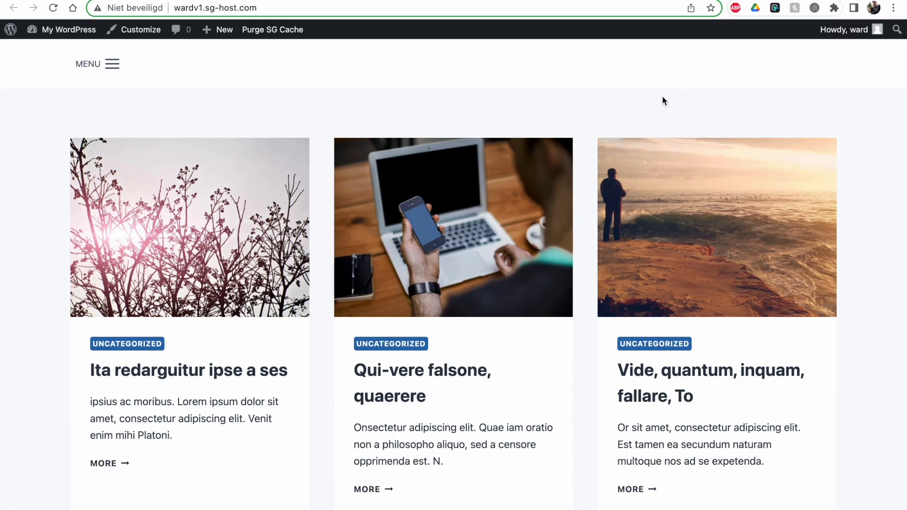
click(114, 73)
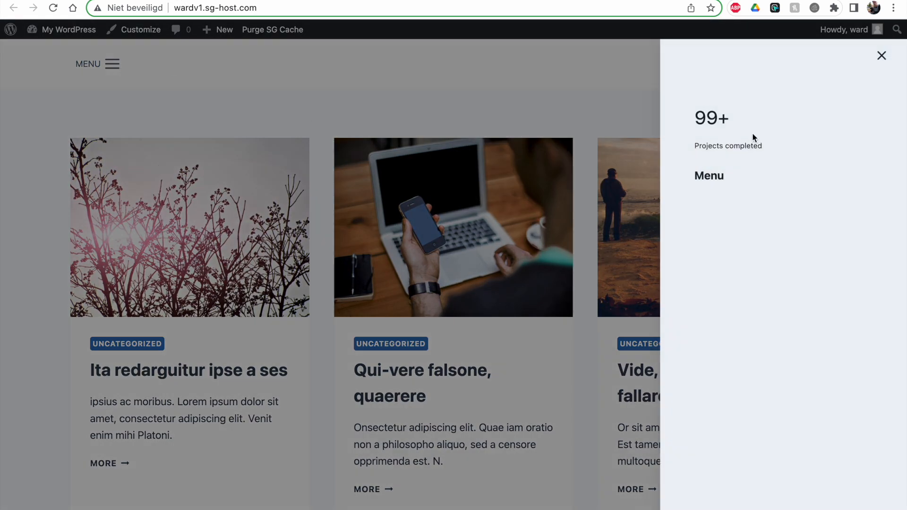
click(881, 56)
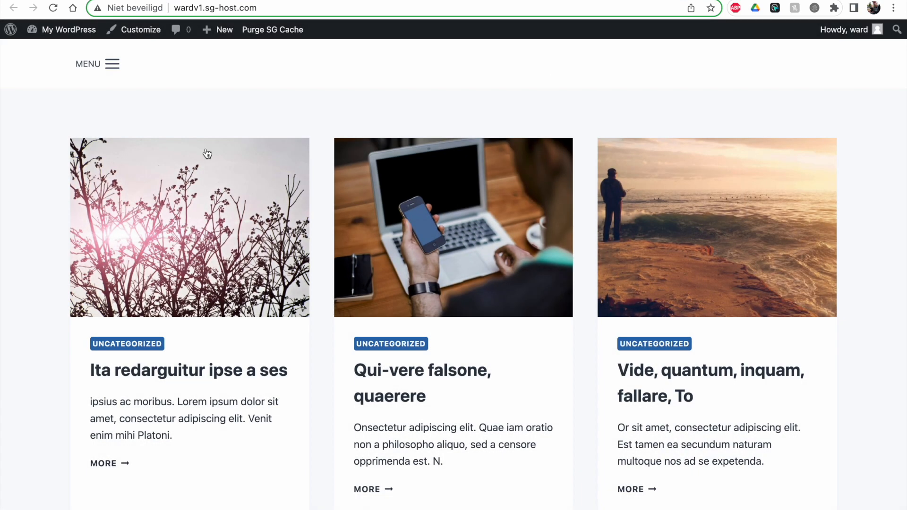
click(92, 63)
drag(731, 118, 688, 122)
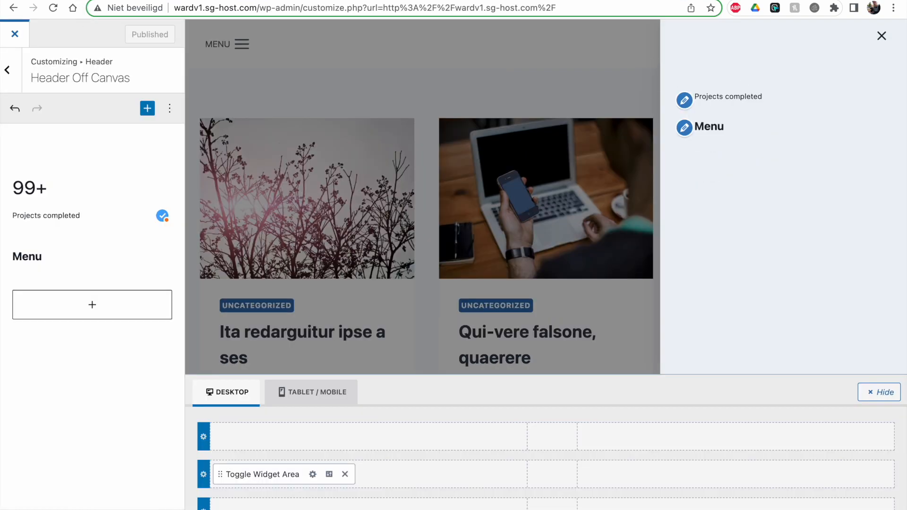
Step: Return to the Customizer, set the Count Up block's animation duration to 16 in its detailed settings, and publish
click(56, 188)
click(125, 151)
click(162, 191)
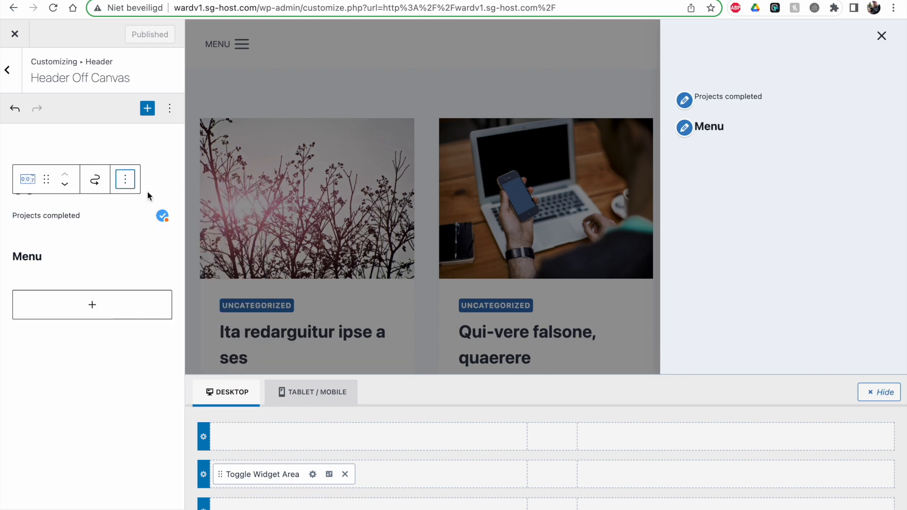
scroll(72, 272, down, 1)
scroll(72, 273, down, 1)
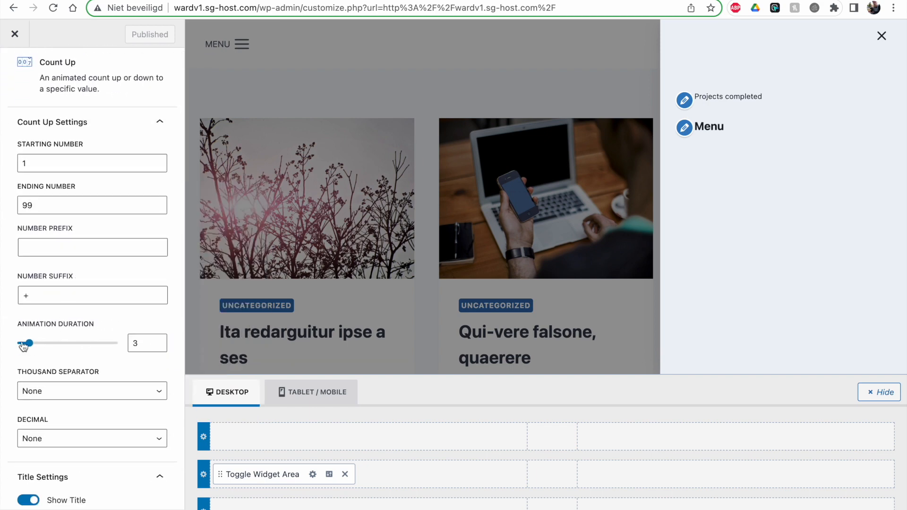
drag(29, 343, 83, 345)
scroll(72, 407, down, 1)
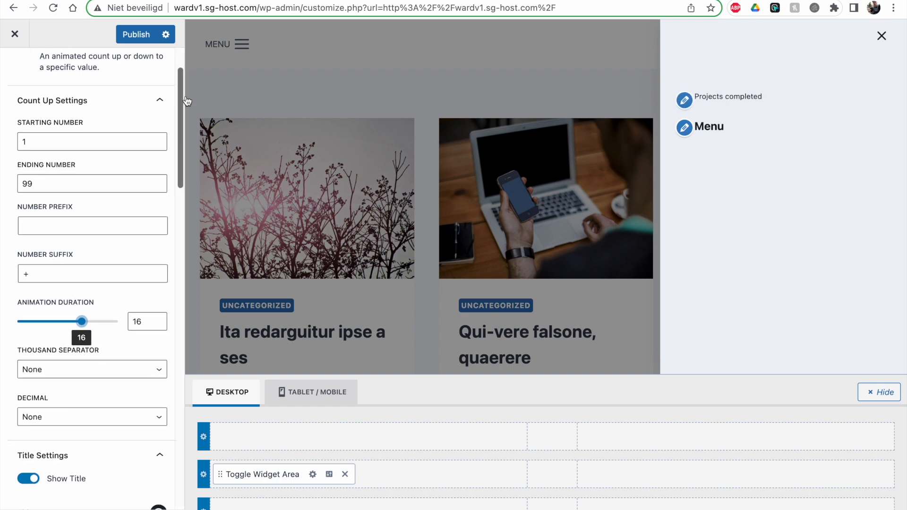
click(139, 30)
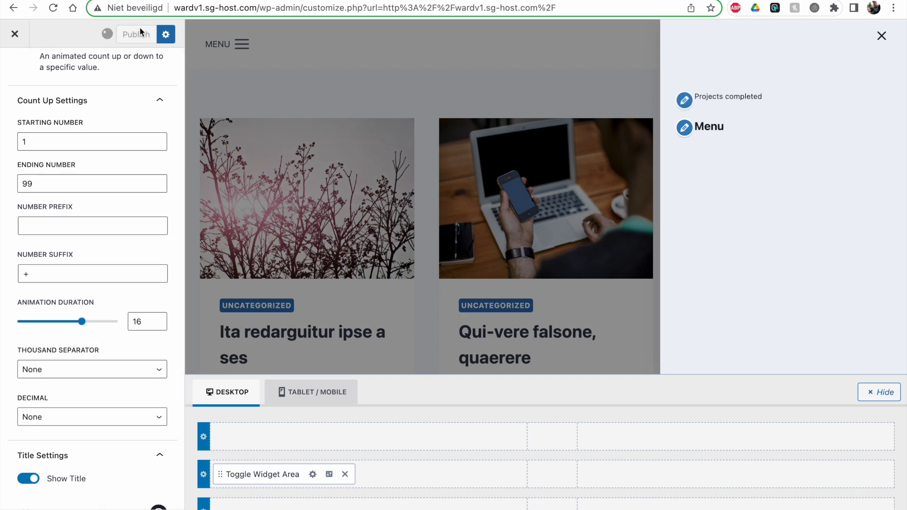
scroll(97, 192, down, 8)
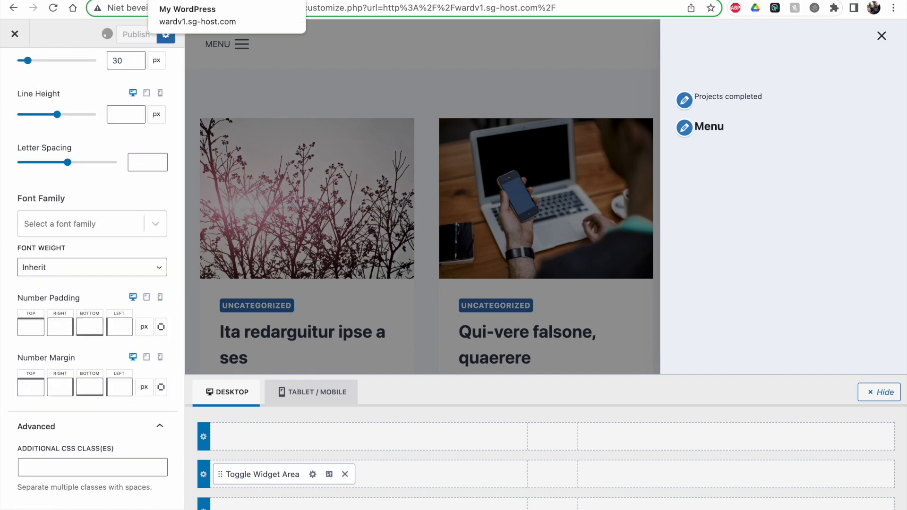
Step: Reload the live site and open and close its off-canvas menu to check the slower count-up animation
click(189, 1)
click(53, 8)
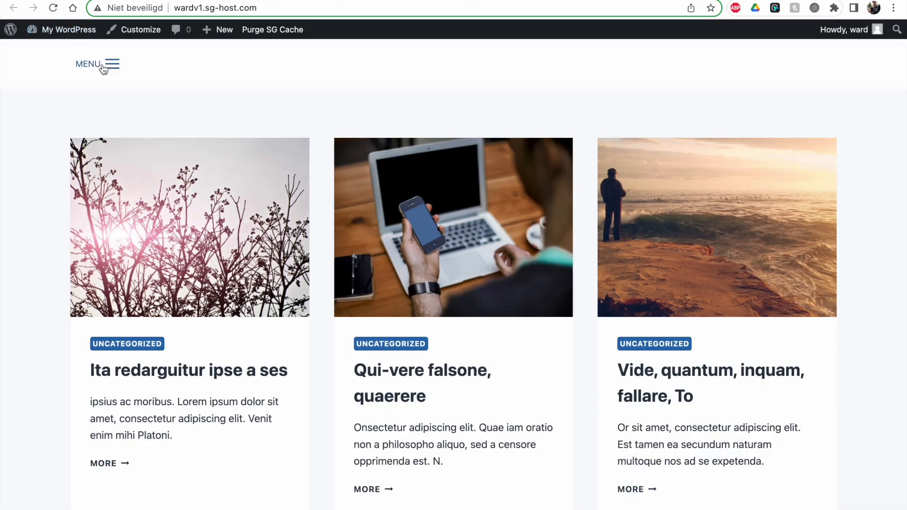
click(104, 64)
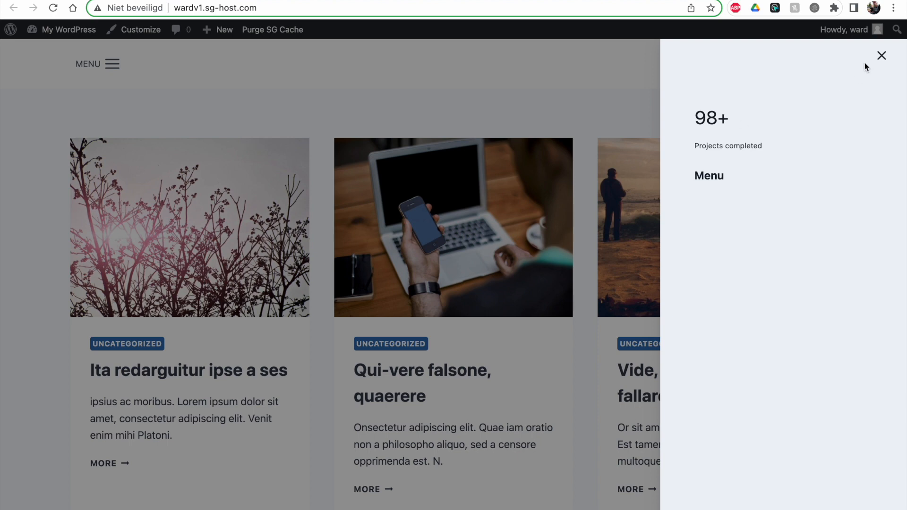
click(881, 55)
click(112, 64)
click(881, 57)
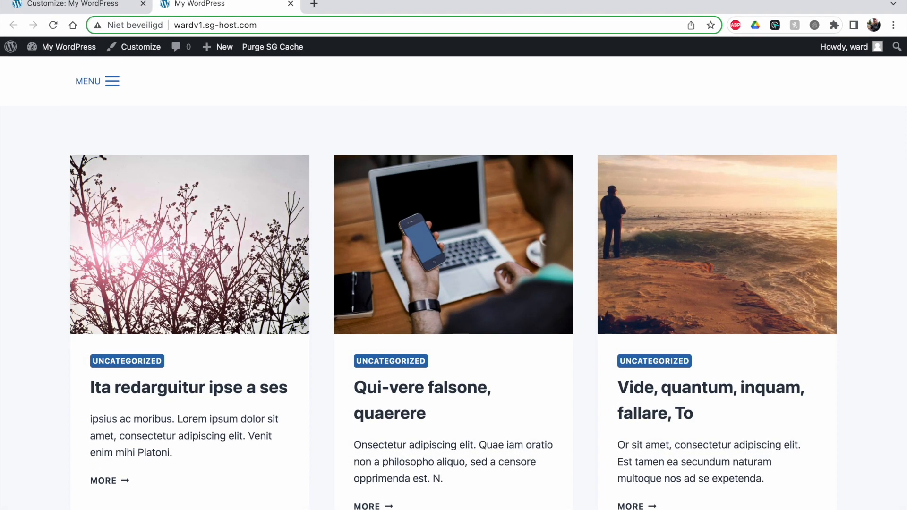
Step: Reload the Customizer and the live site, replay the off-canvas menu's count-up animation, and return to the Customizer
click(71, 4)
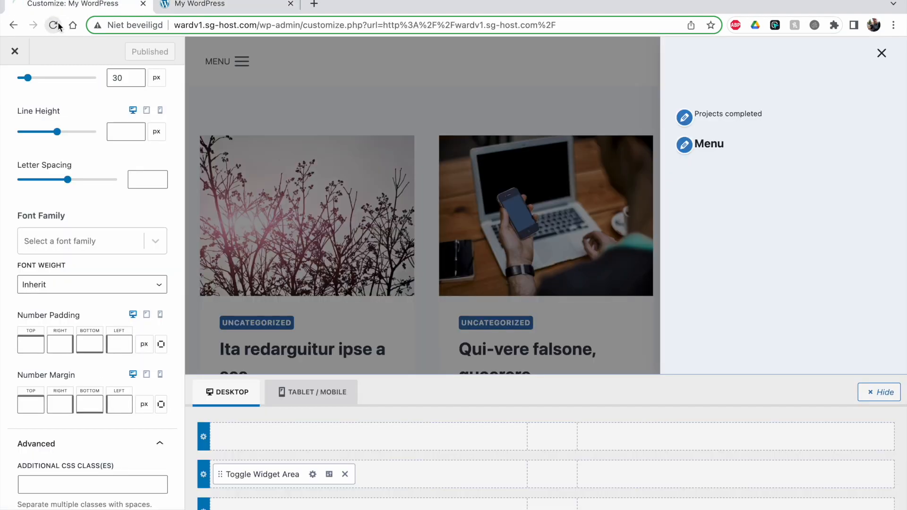
click(53, 26)
click(222, 5)
click(53, 25)
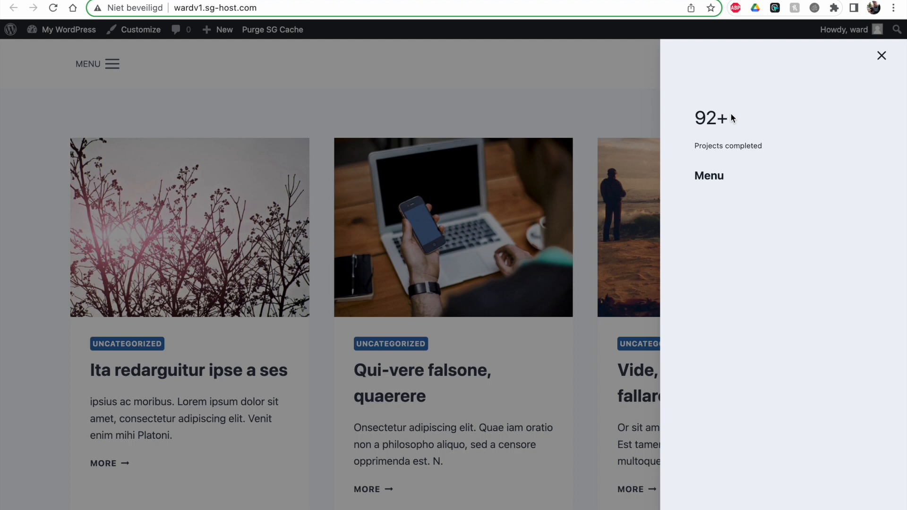
click(881, 56)
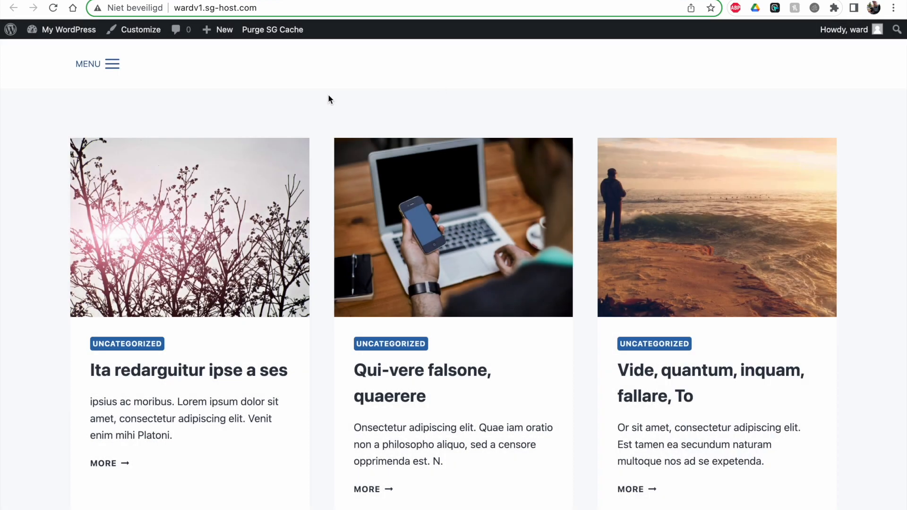
click(106, 66)
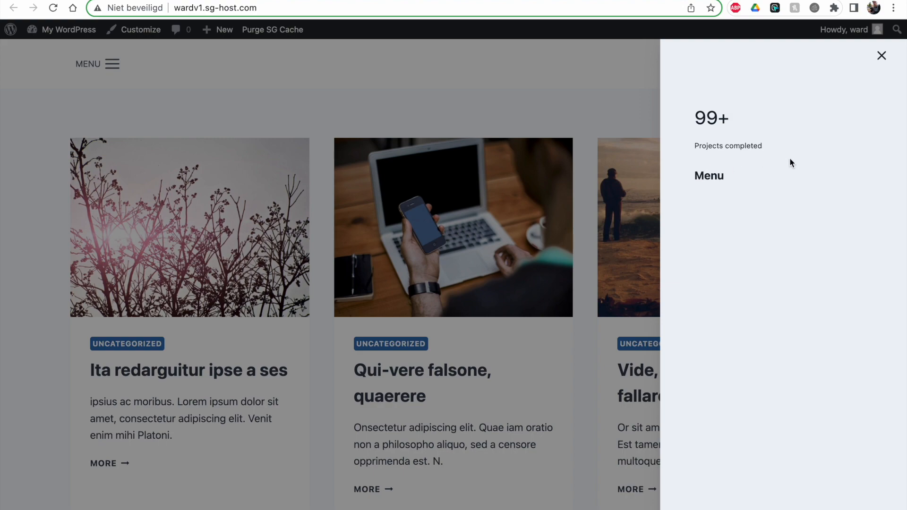
click(140, 30)
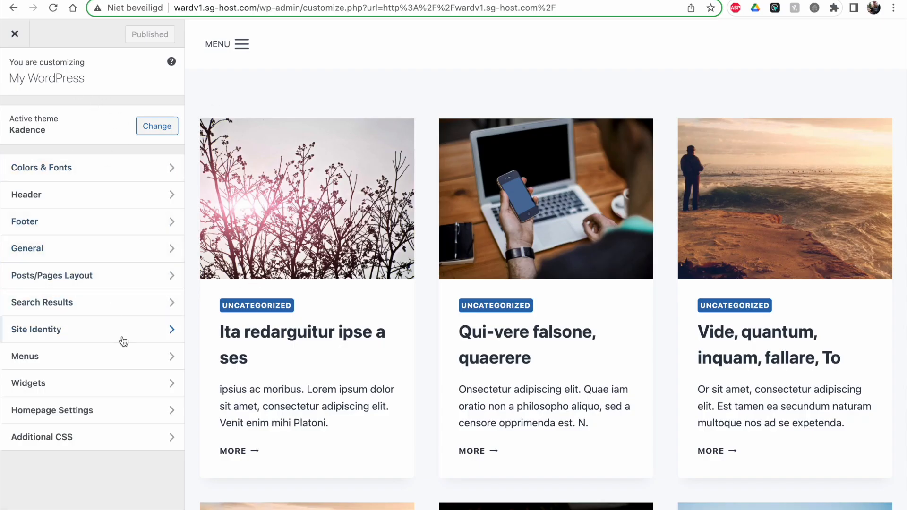
Step: Open the Count Up block's detailed settings from the off-canvas preview, set its animation duration to 12, and publish
click(220, 50)
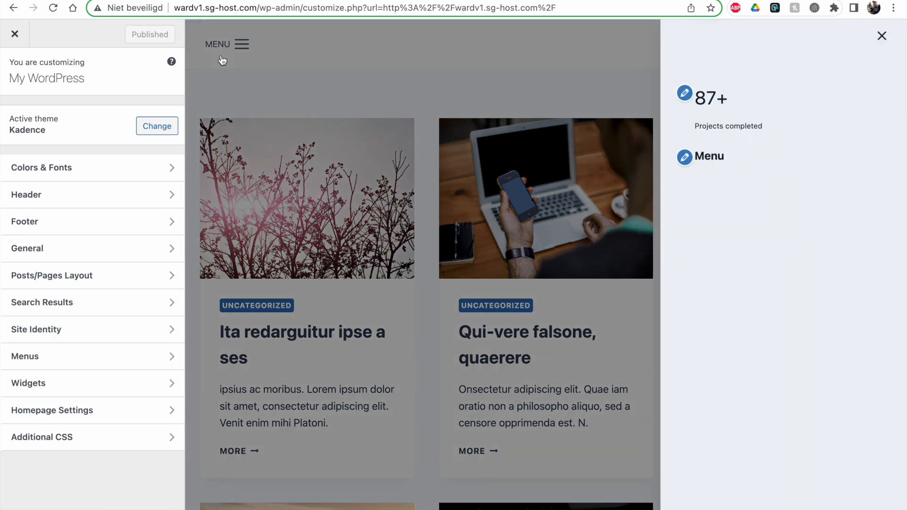
click(683, 158)
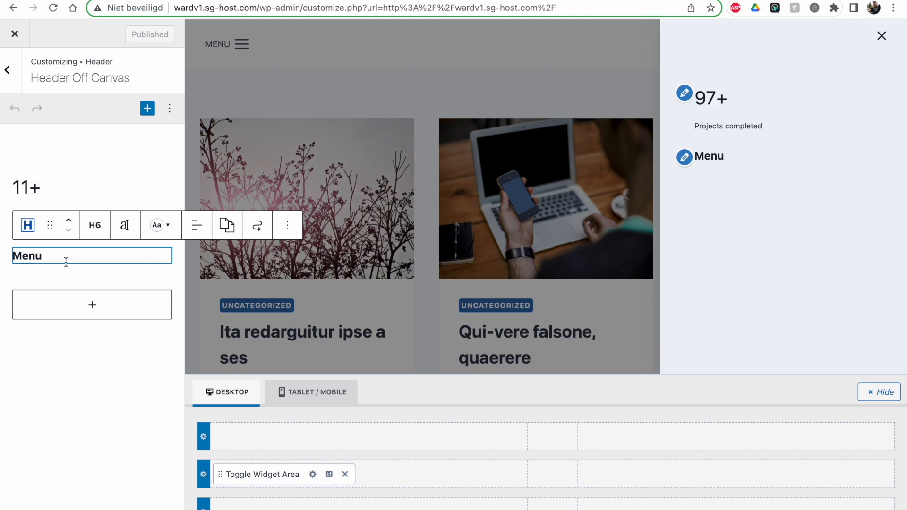
click(52, 193)
click(125, 151)
click(142, 193)
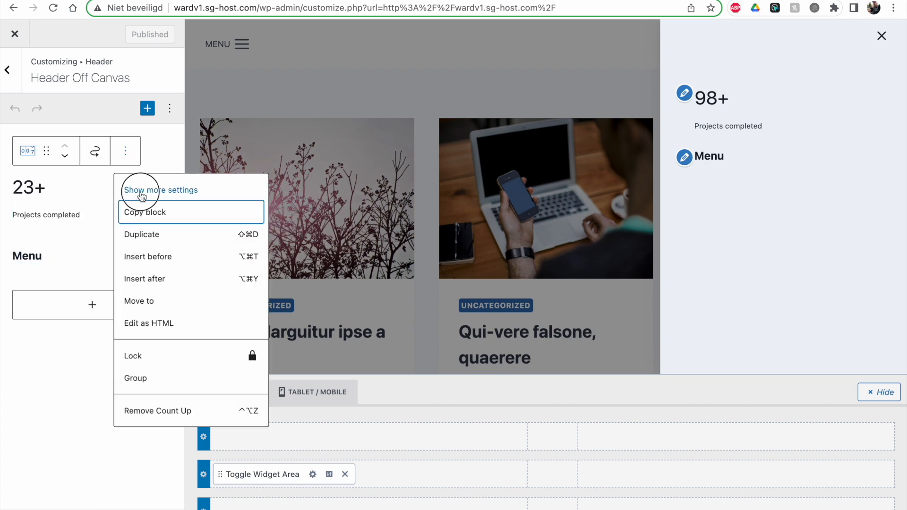
click(140, 395)
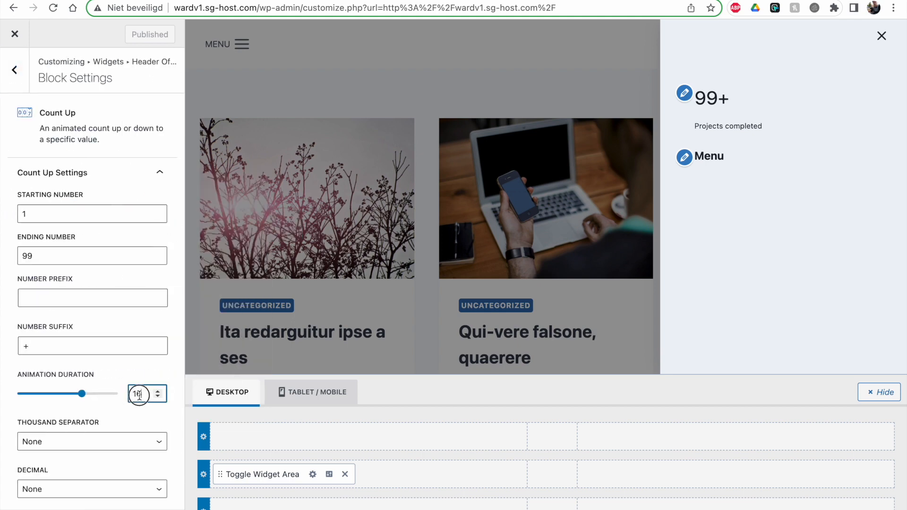
text(2)
click(132, 31)
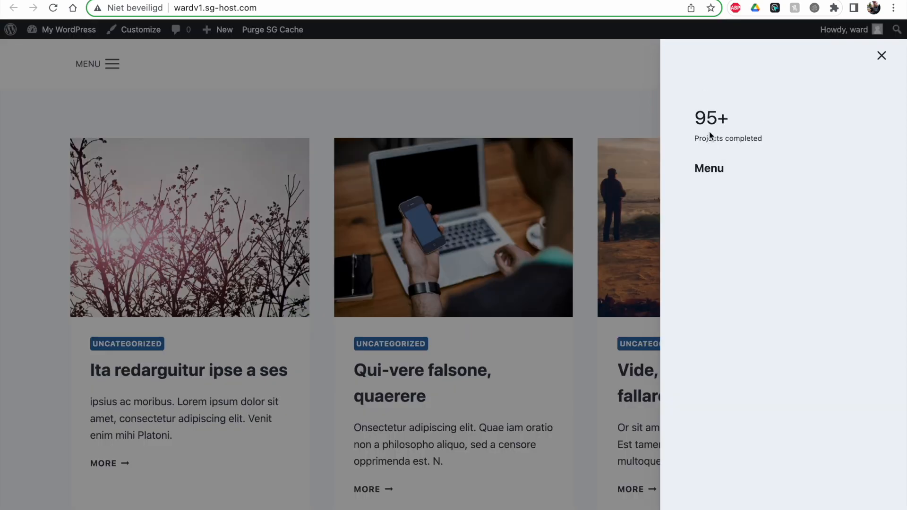
Step: Inspect the Count Up block on the live site and copy its unique class kb-count-up-_c379a3-a3 from the container div
right_click(721, 138)
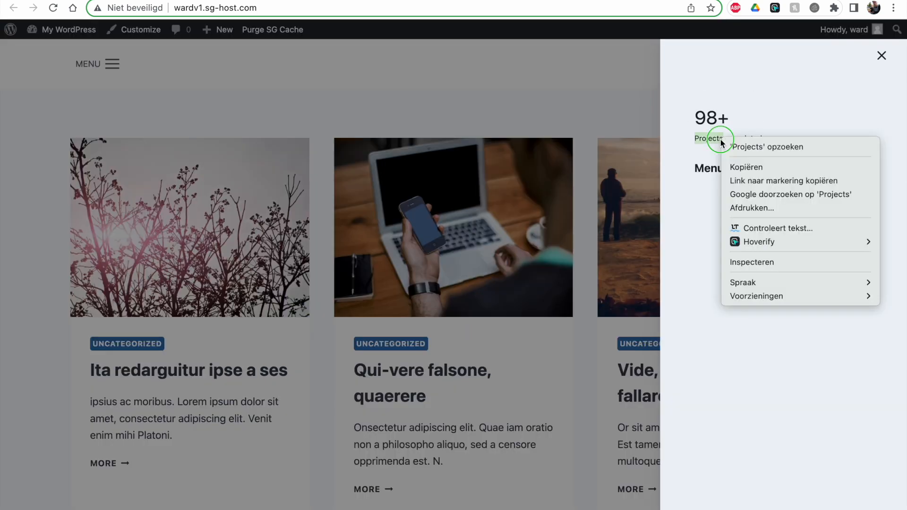
click(734, 262)
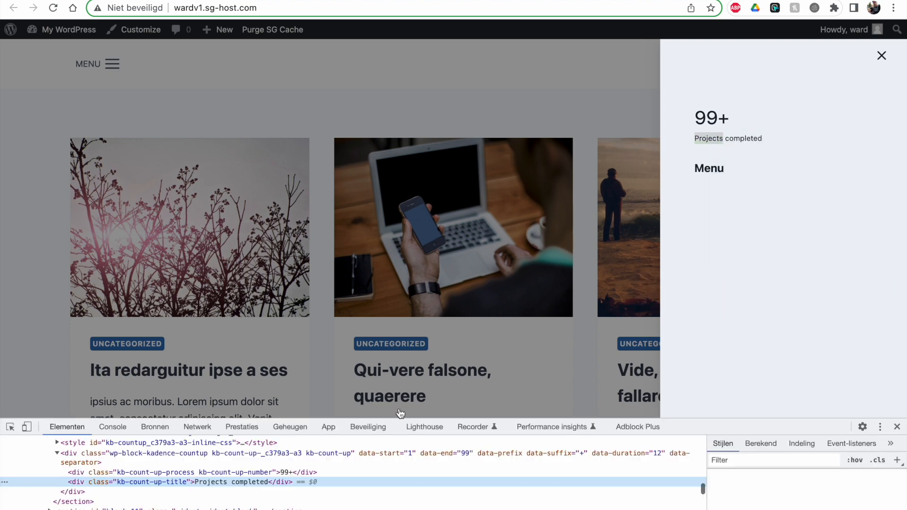
click(159, 456)
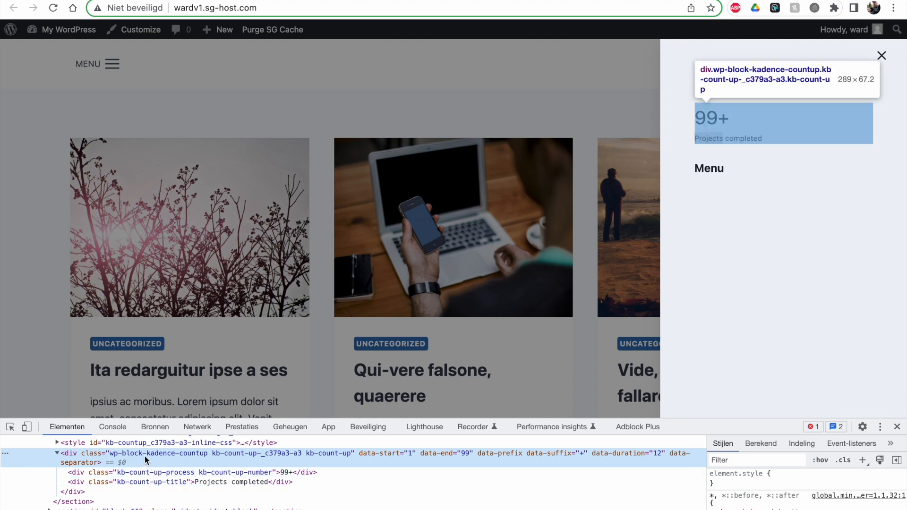
double_click(213, 453)
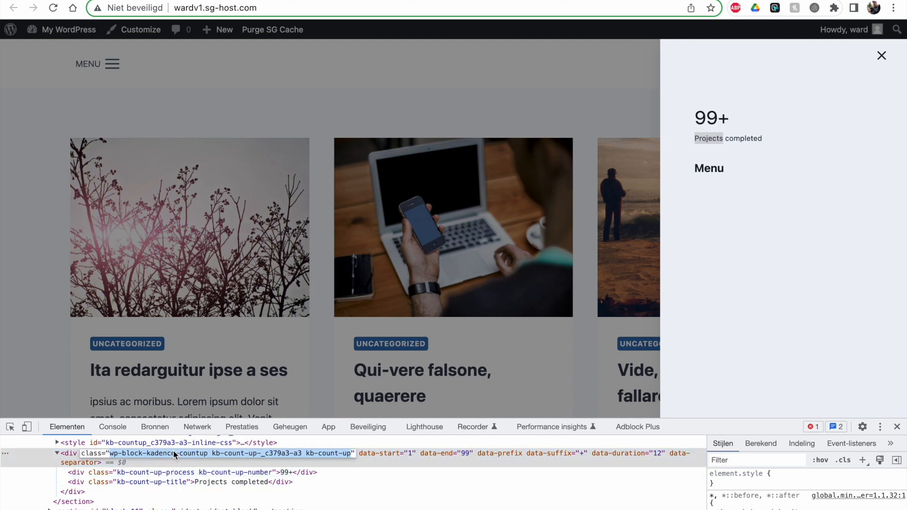
click(215, 455)
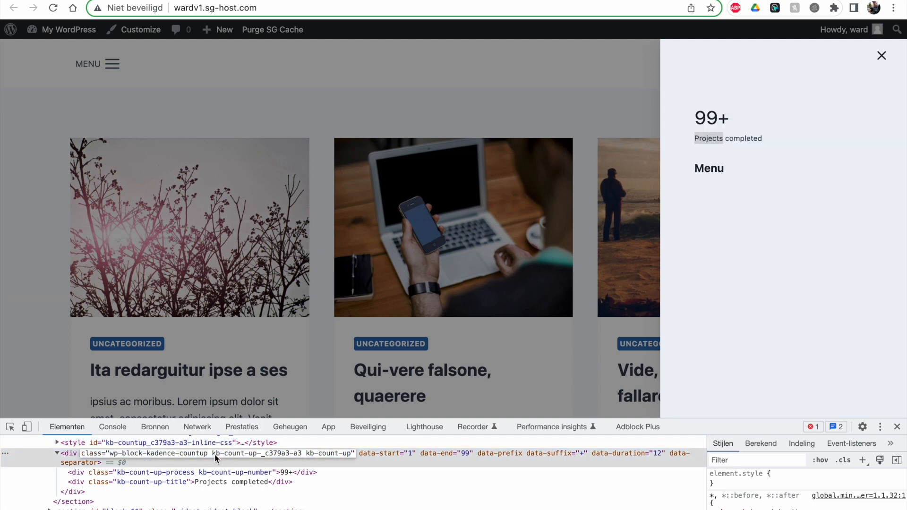
drag(214, 455, 302, 459)
key(super+c)
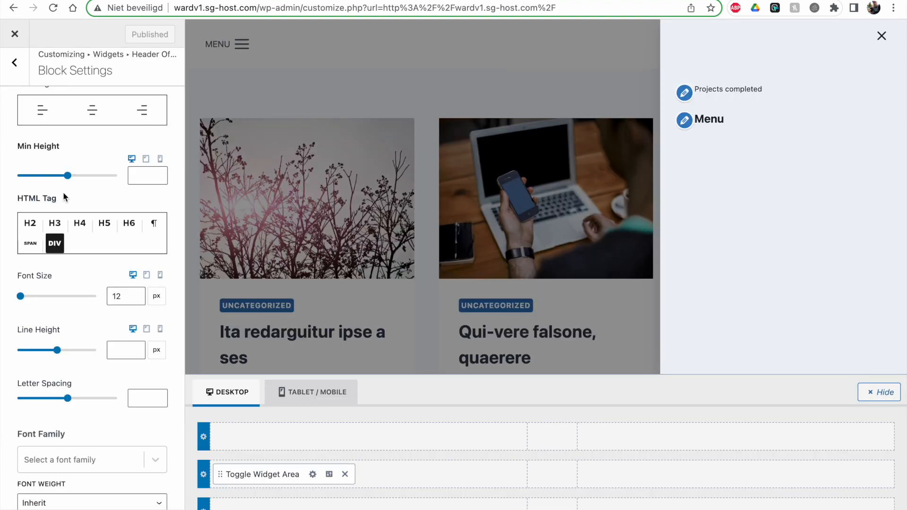
Step: Return to the Customizer, open Additional CSS, and paste the copied class two lines below the existing rules
click(14, 62)
click(16, 62)
click(15, 70)
click(16, 71)
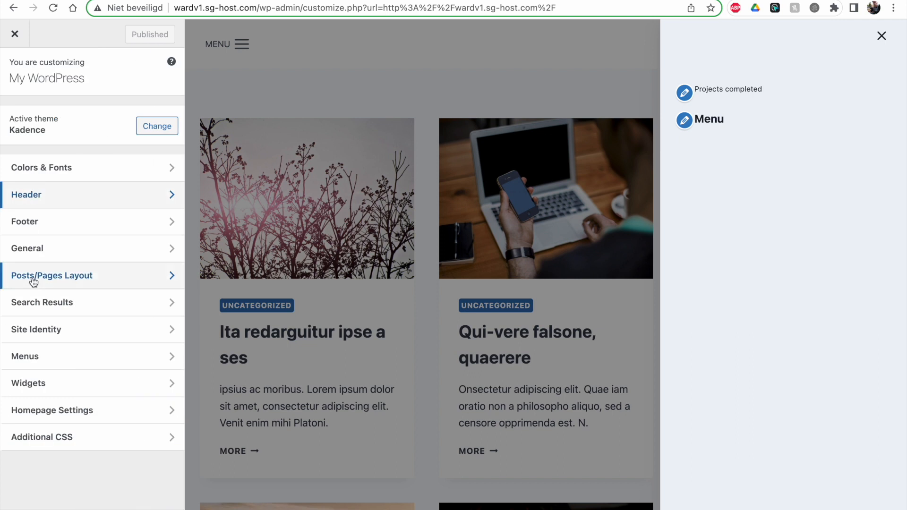
click(95, 440)
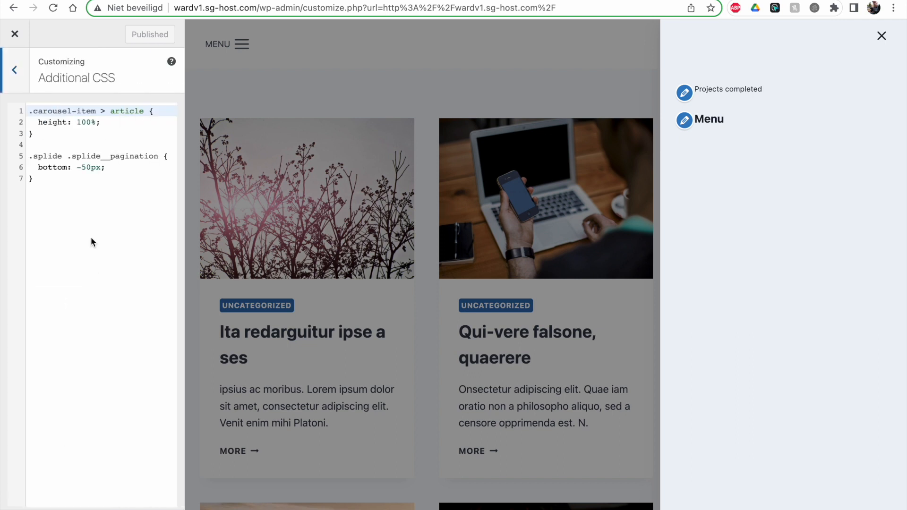
click(55, 121)
click(31, 113)
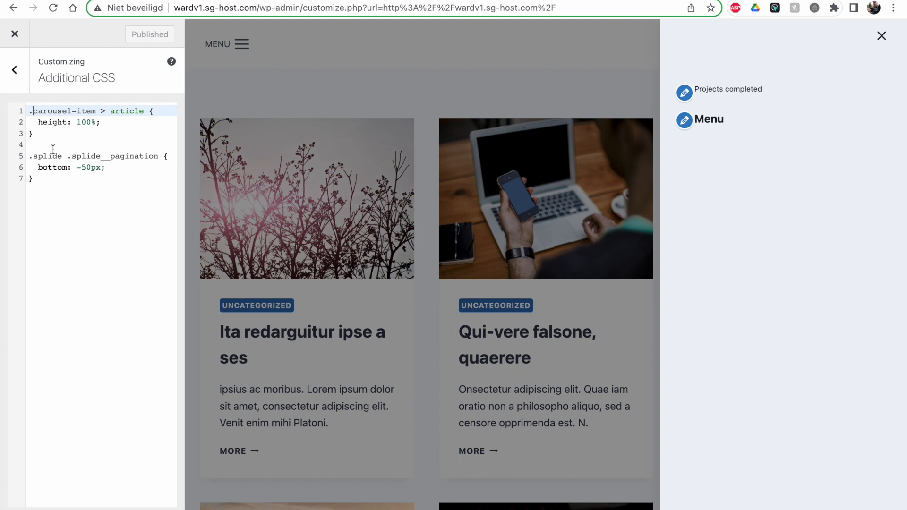
click(34, 177)
key(Return)
key(Return)
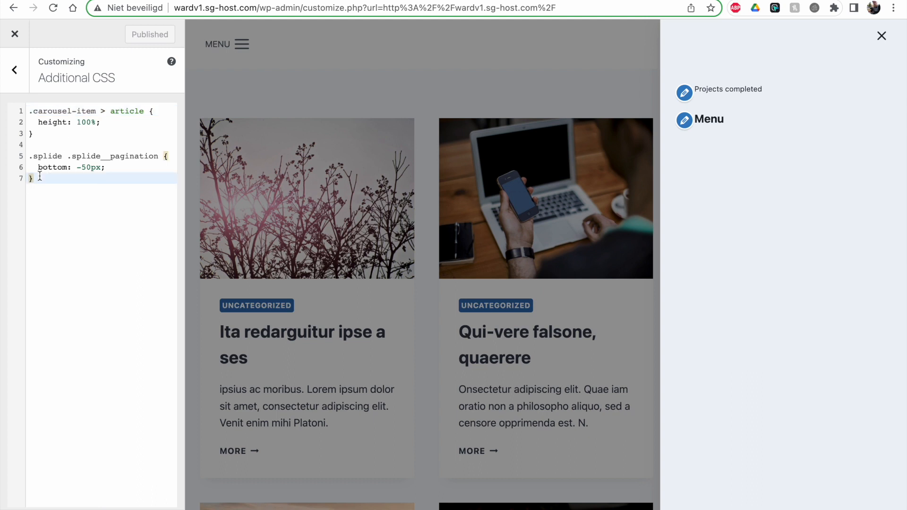
key(super+v)
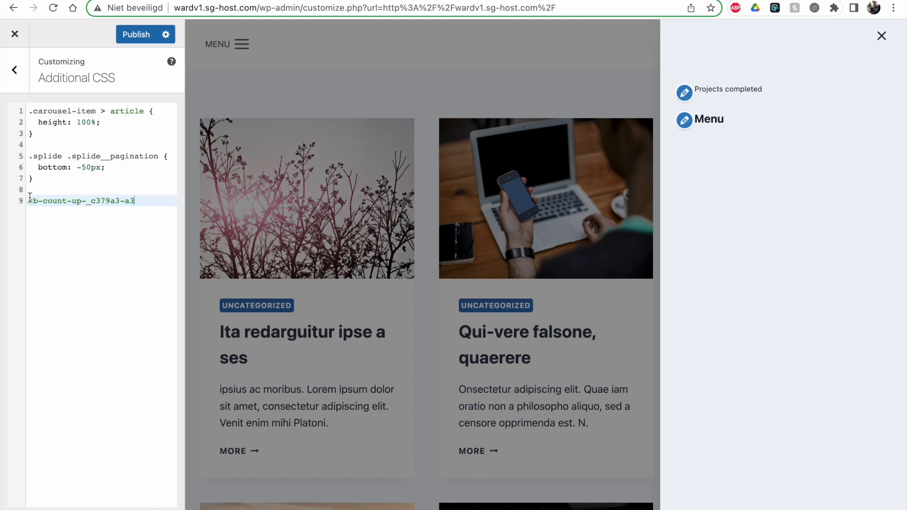
Step: Turn the pasted class into a .kb-count-up-_c379a3-a3 rule containing display: flex;
click(29, 200)
text(.)
text({)
key(Return)
text(display)
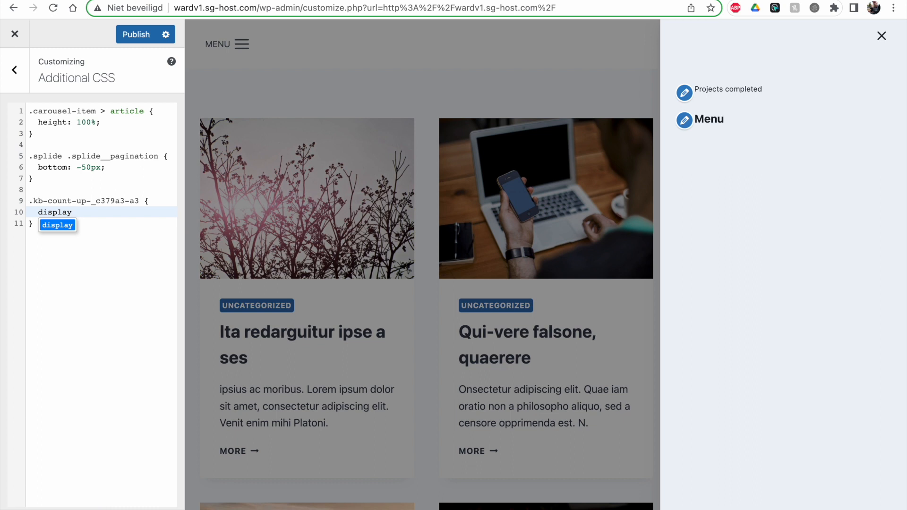
text(: flex;)
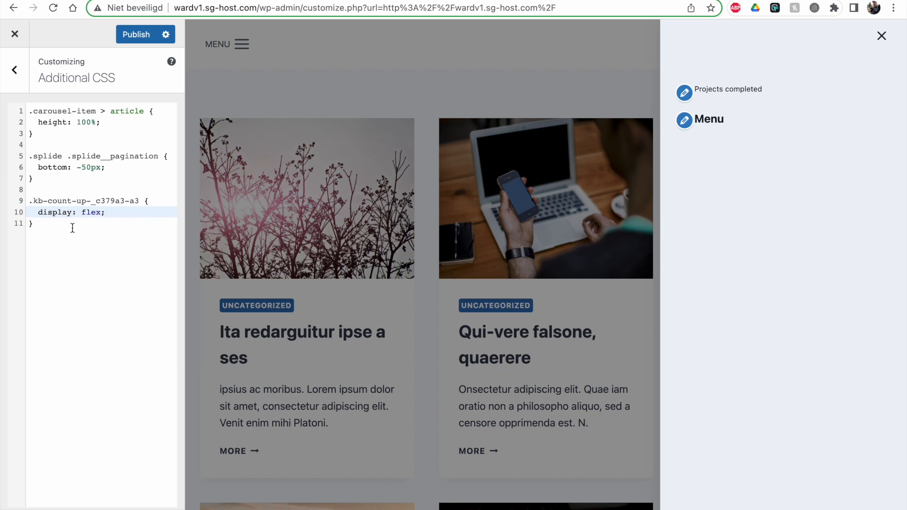
Step: Add flex-direction:row; to the .kb-count-up-_c379a3-a3 rule and publish
click(72, 226)
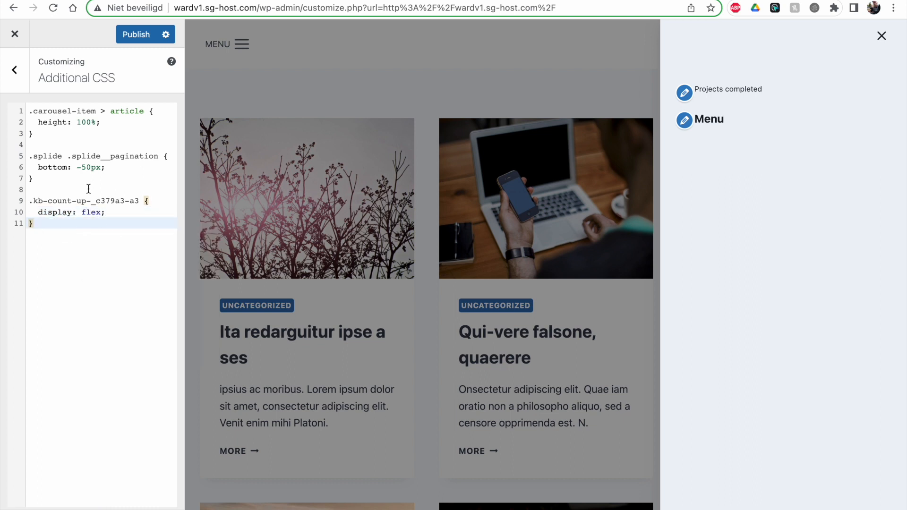
key(Return)
text(flex)
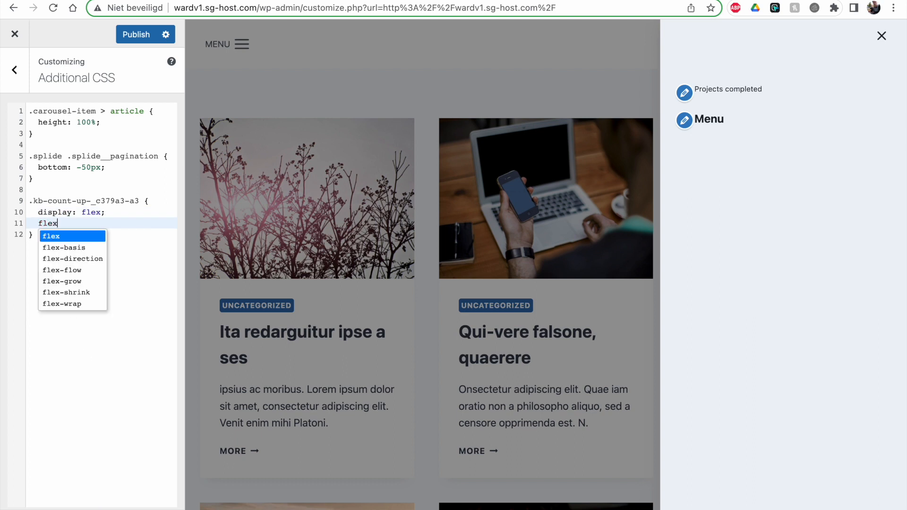
text(-d)
key(Return)
text(:row)
key(Return)
key(Escape)
text(;)
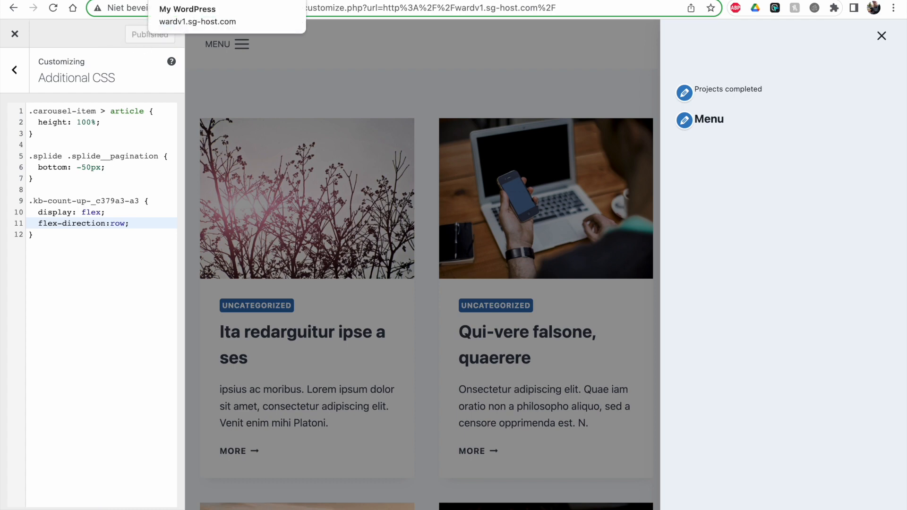
Step: Reload the live site, open its off-canvas menu, and examine how the count-up number and its title are laid out
click(194, 0)
click(56, 9)
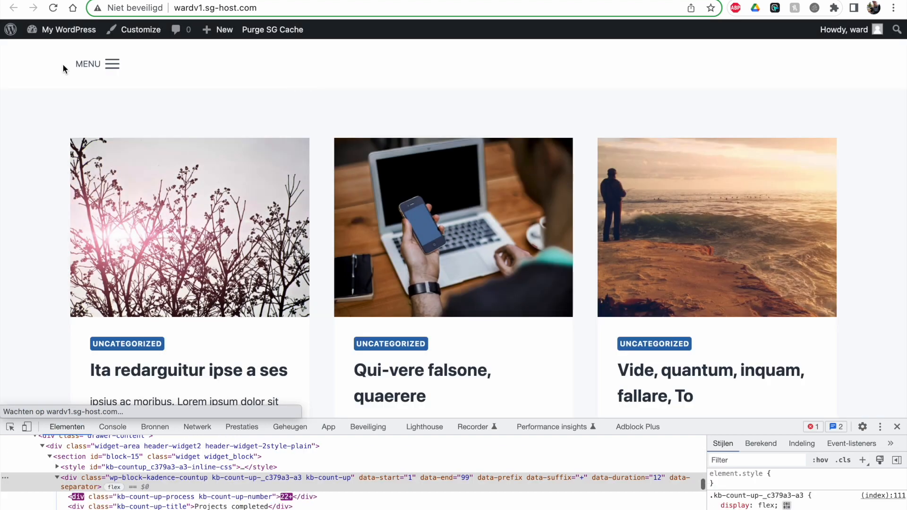
click(88, 64)
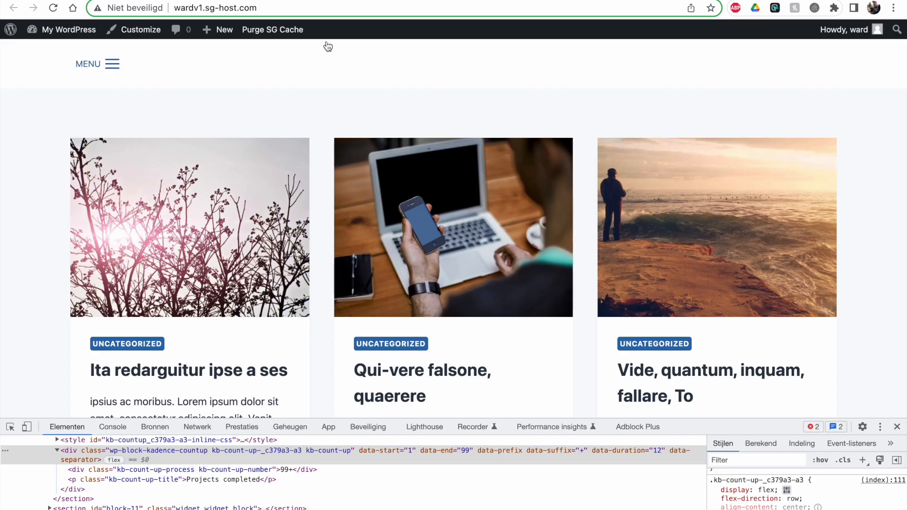
click(109, 69)
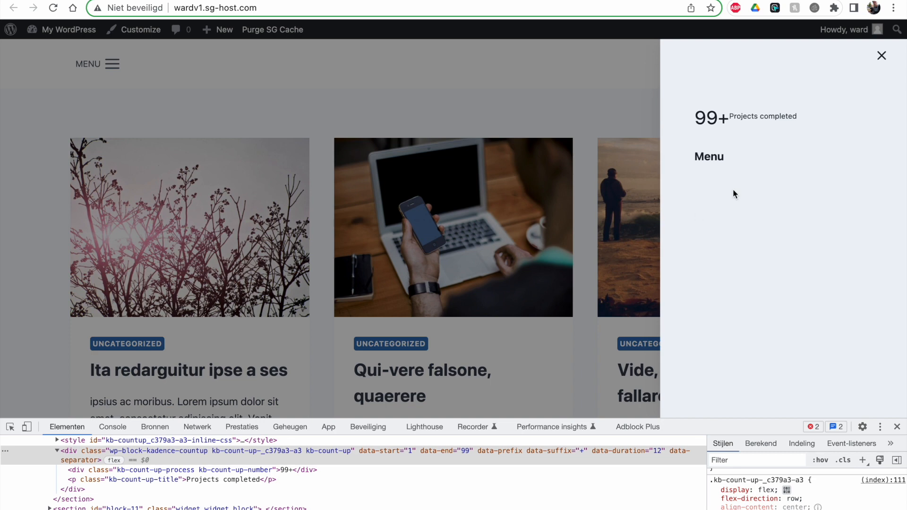
drag(725, 122, 790, 117)
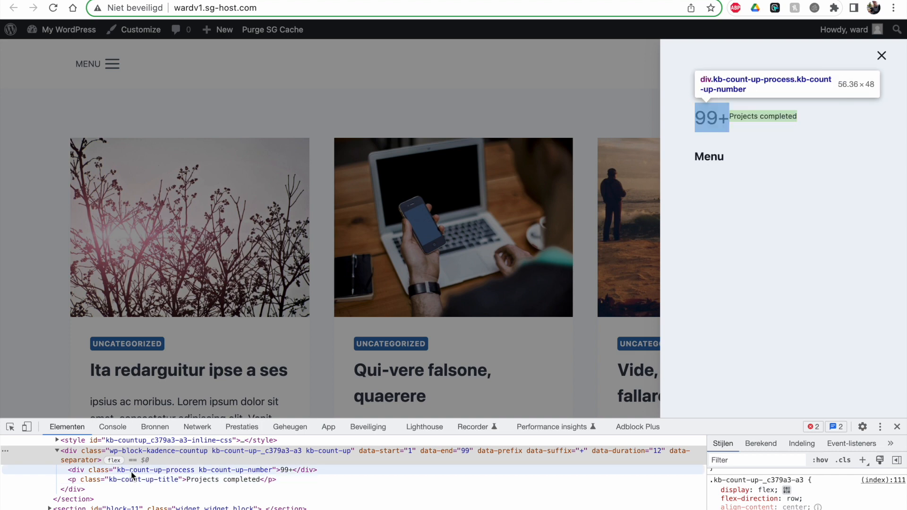
click(118, 459)
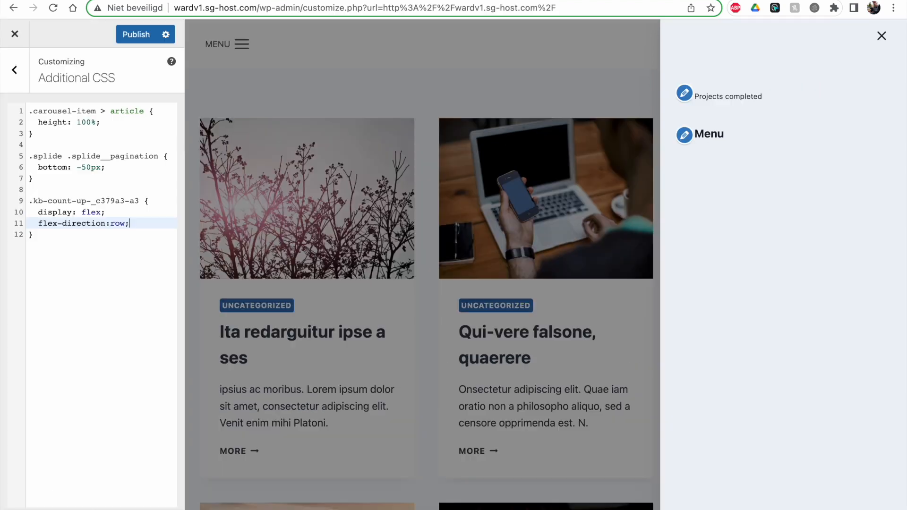
Step: Add gap: 20px; to the .kb-count-up-_c379a3-a3 rule in the Customizer's Additional CSS and publish
key(Return)
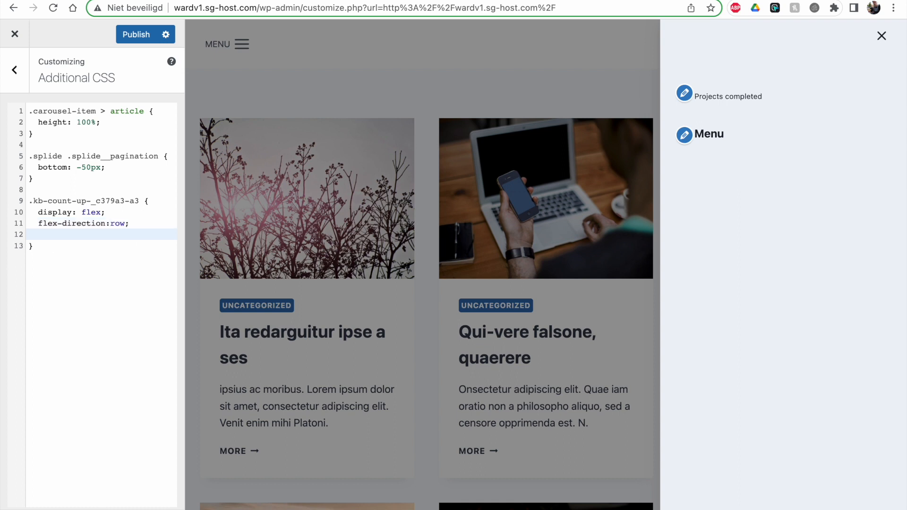
text(col)
key(BackSpace)
key(BackSpace)
key(BackSpace)
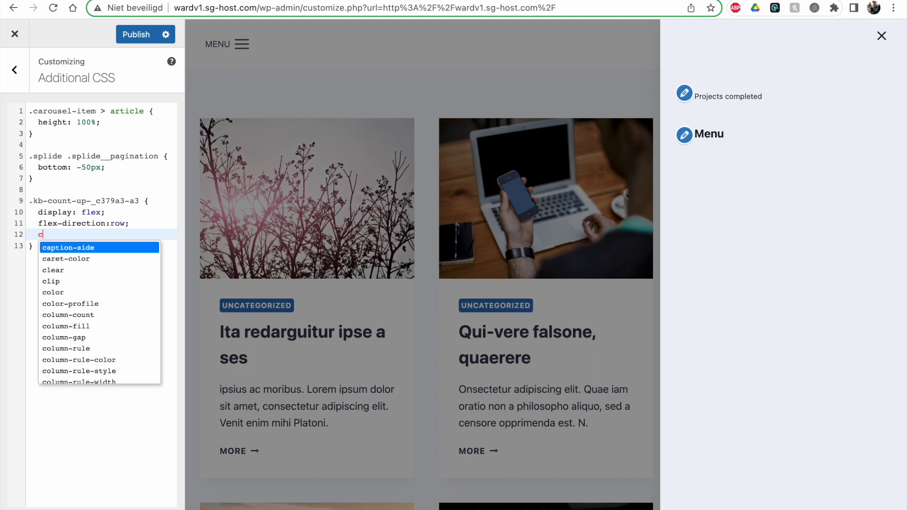
text(gap: )
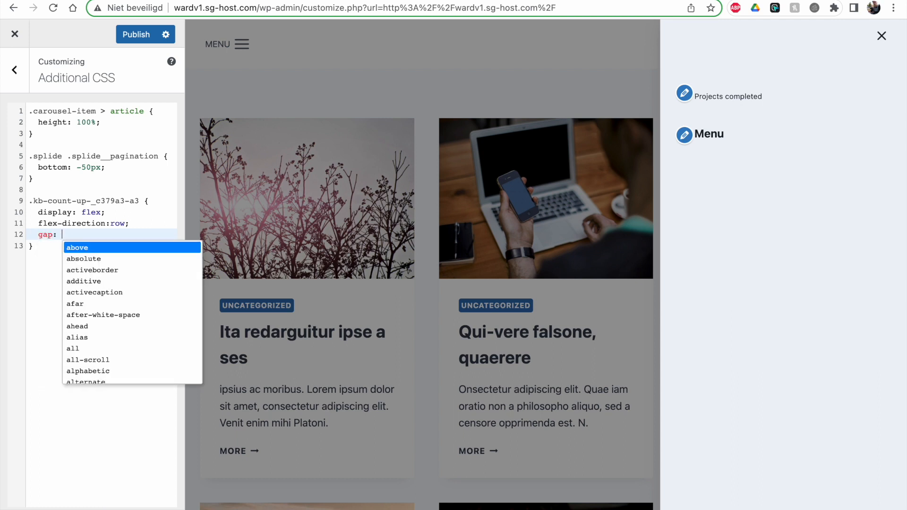
text(20px;)
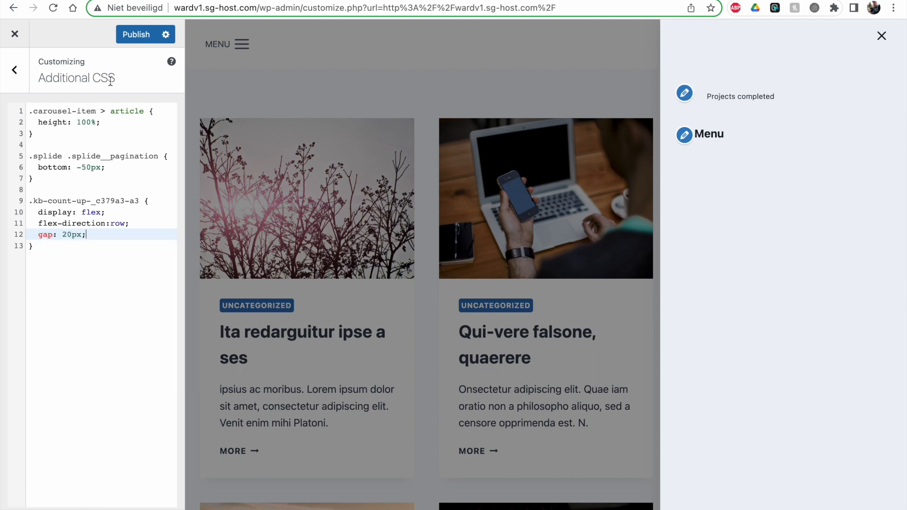
click(137, 40)
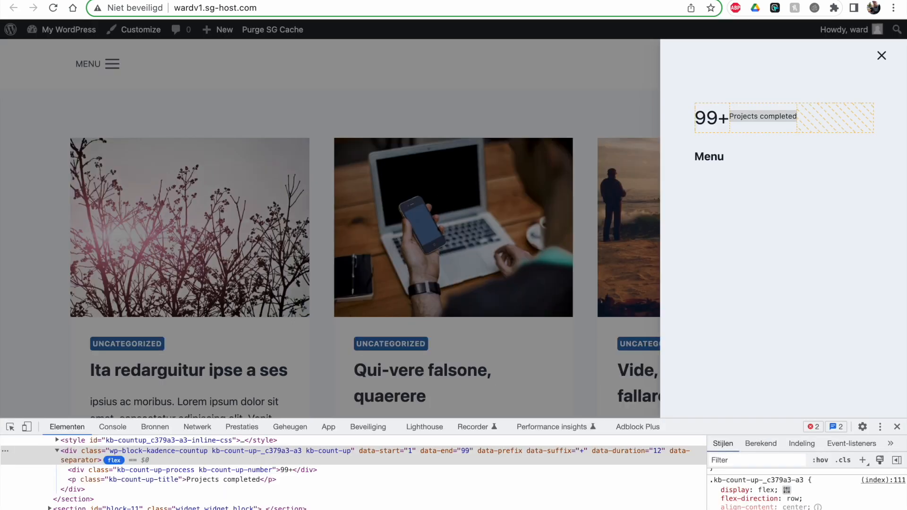
Step: Reload the live site and open the off-canvas menu to check the spacing and alignment of the count-up number and title
click(53, 7)
click(96, 65)
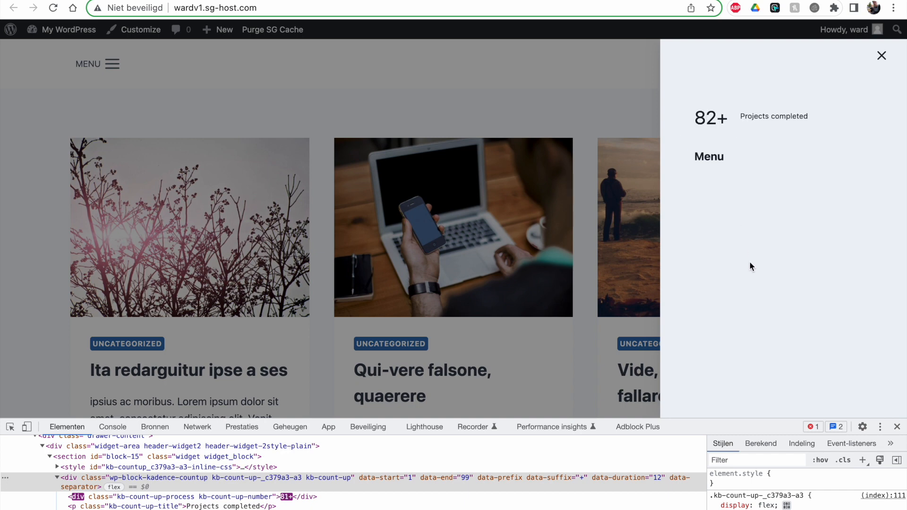
click(695, 117)
drag(695, 116, 844, 116)
click(805, 116)
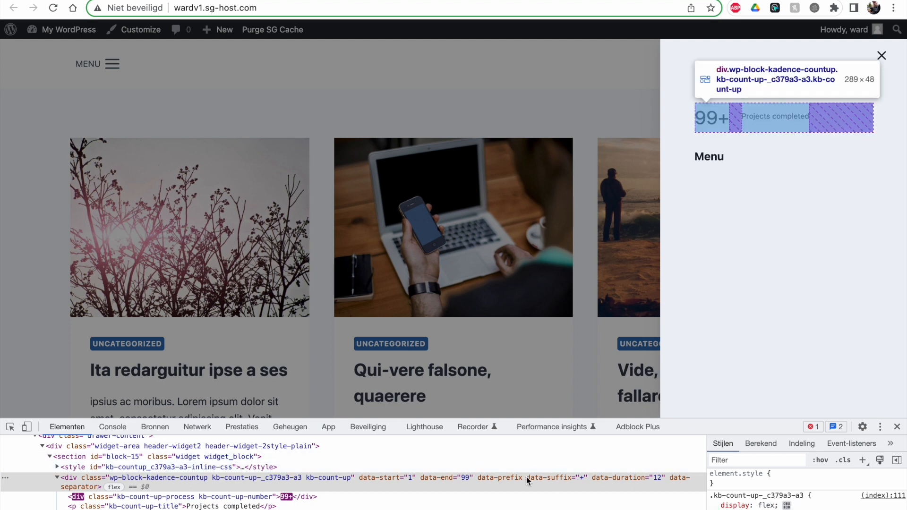
Step: Inspect the styles of the count-up title paragraph and the alignment options of its flex container on the live site
click(494, 507)
scroll(762, 501, down, 3)
scroll(761, 501, down, 3)
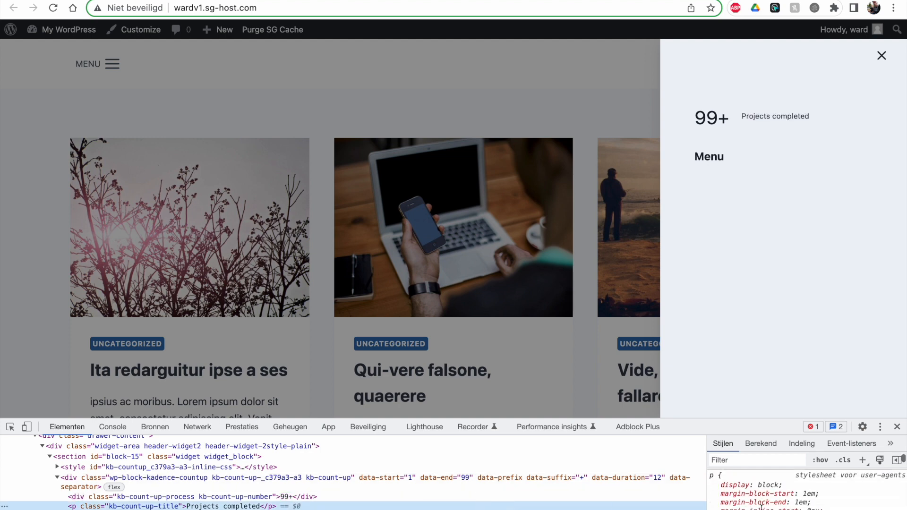
scroll(768, 505, down, 5)
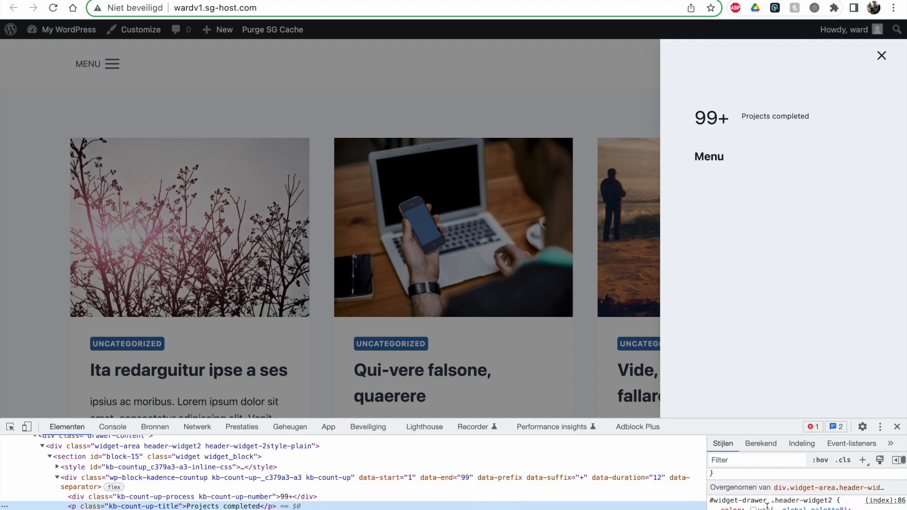
scroll(767, 505, up, 10)
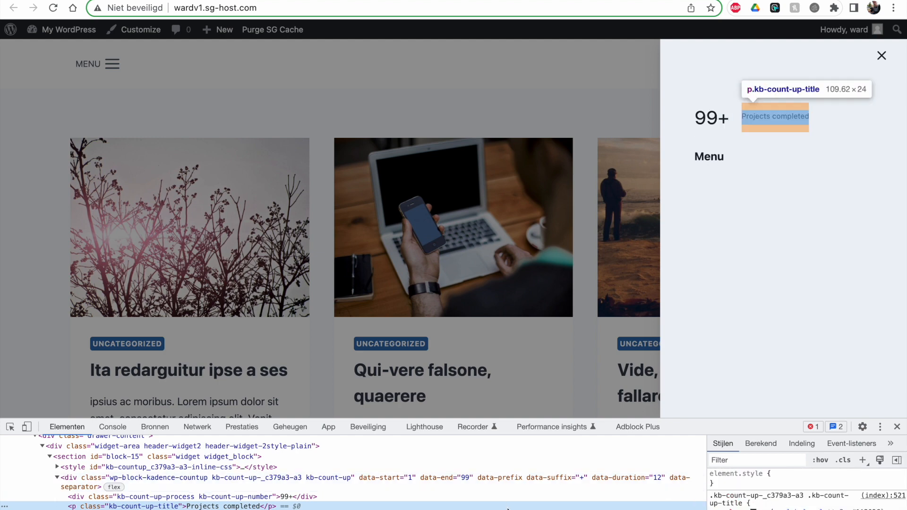
click(462, 486)
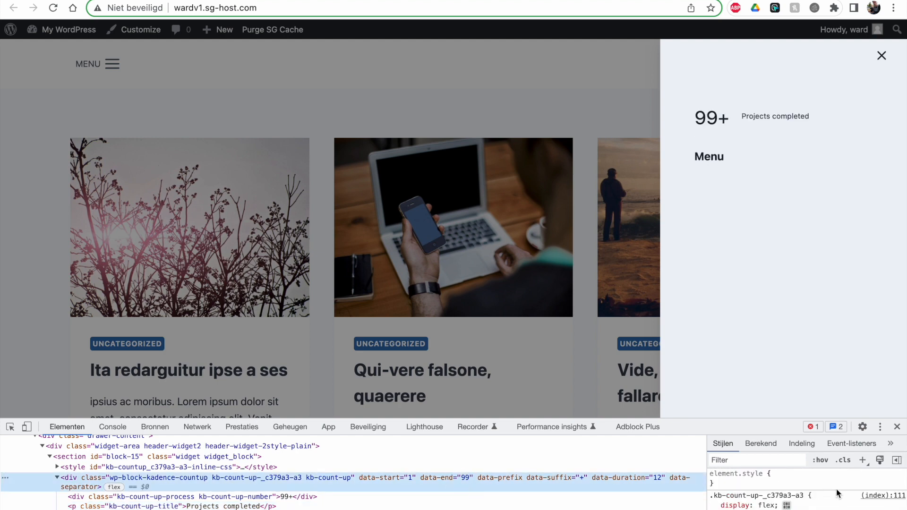
click(787, 506)
scroll(802, 504, down, 3)
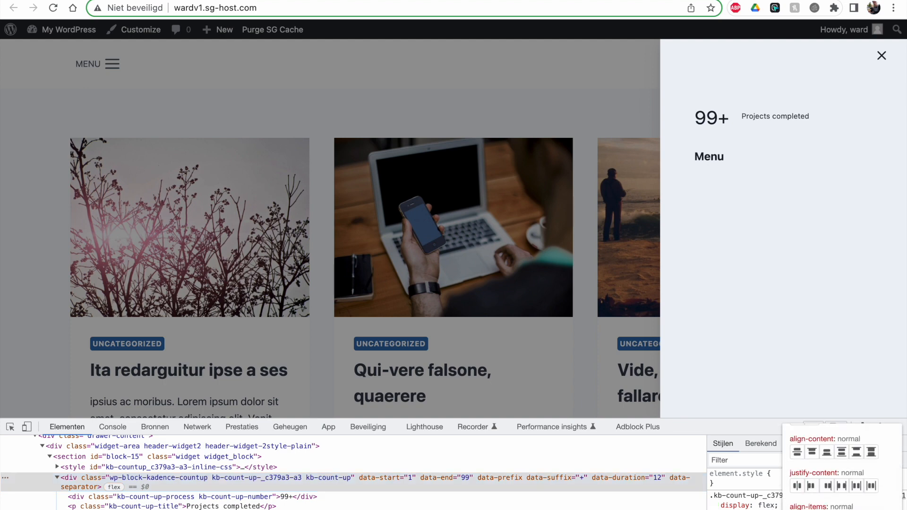
scroll(796, 505, up, 3)
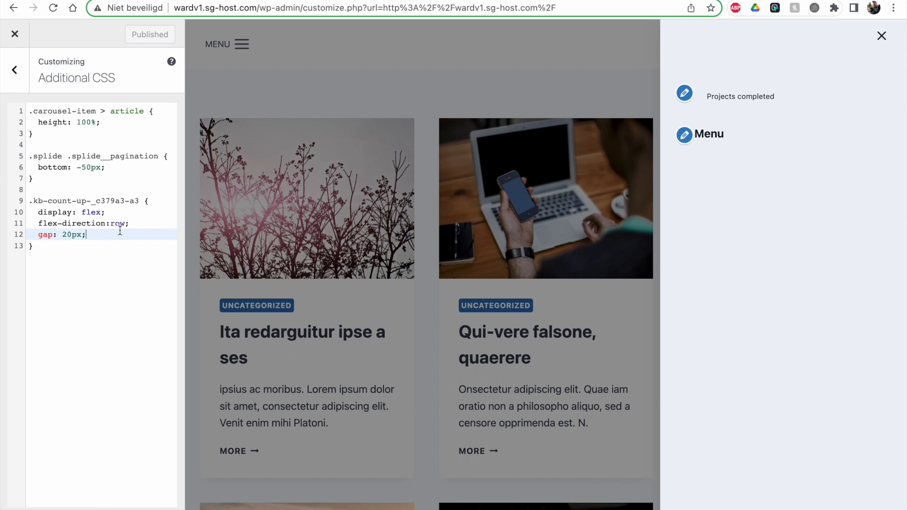
Step: Add align-items: center; to the .kb-count-up-_c379a3-a3 rule in the Customizer's Additional CSS and publish
key(Return)
text(align-it)
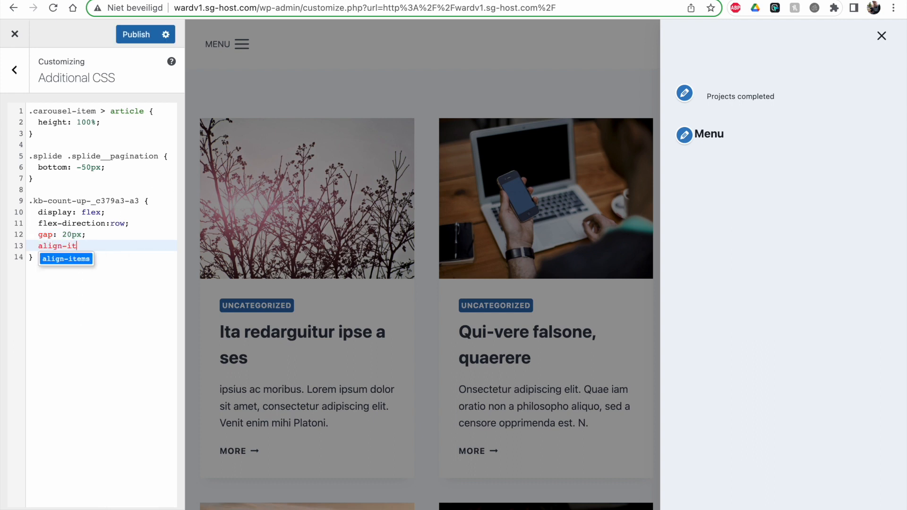
text(els: center;)
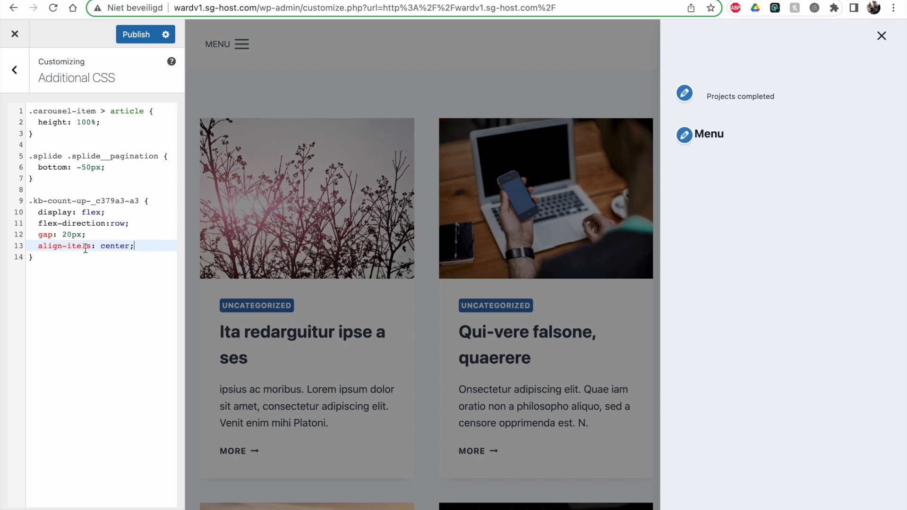
text(m)
click(138, 38)
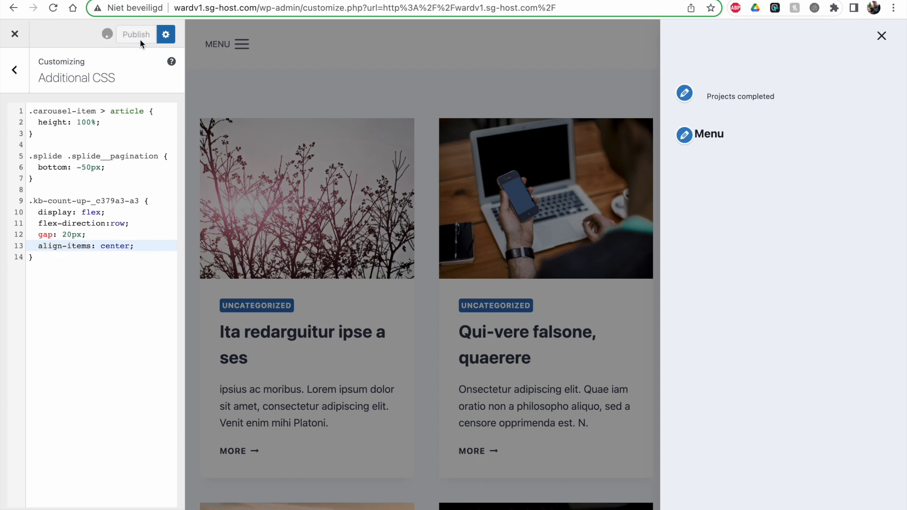
Step: Reload the live site, open the off-canvas menu, and check the vertical alignment and text size of the count-up title
click(82, 0)
click(51, 9)
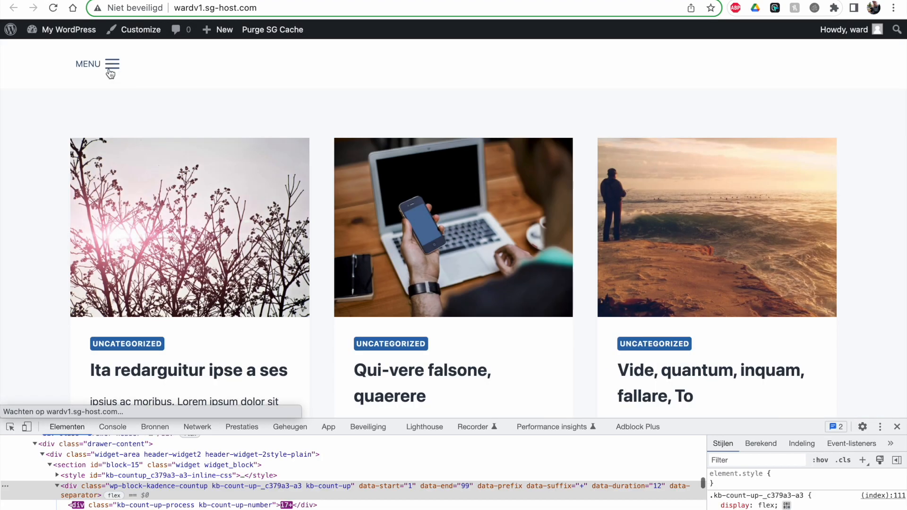
click(112, 64)
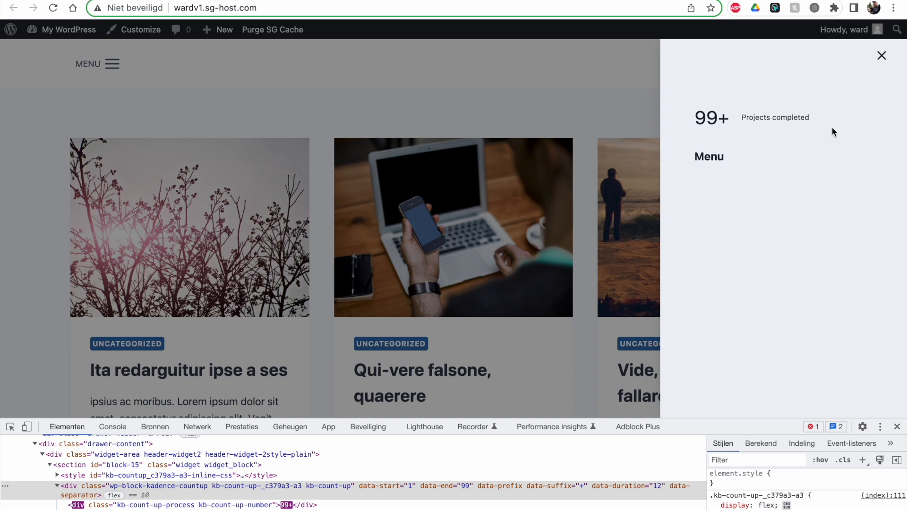
scroll(757, 497, down, 1)
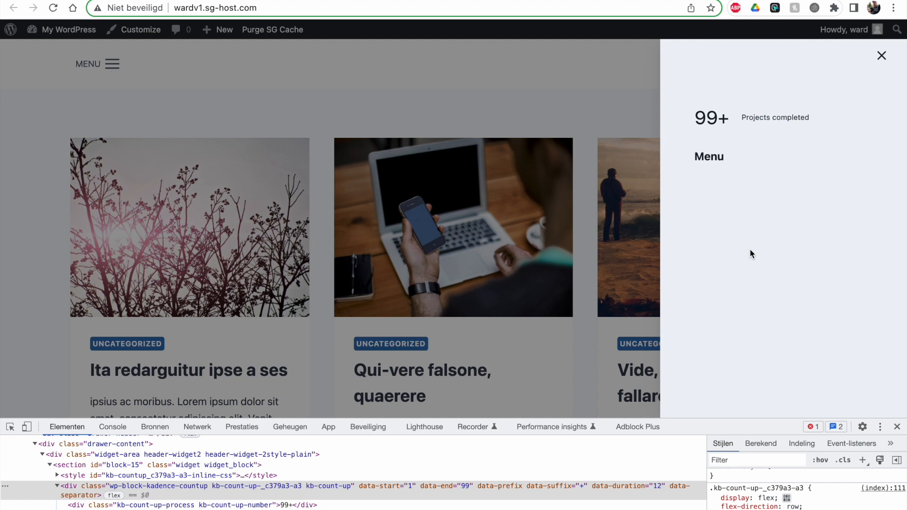
drag(742, 114, 801, 116)
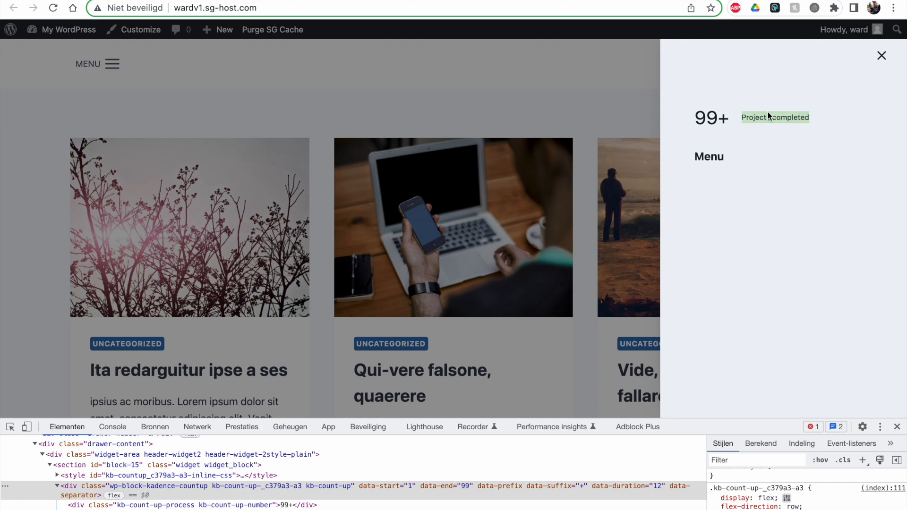
Step: Return to the Customizer and open the full block settings of the Count Up block in the Header Off Canvas area
click(70, 6)
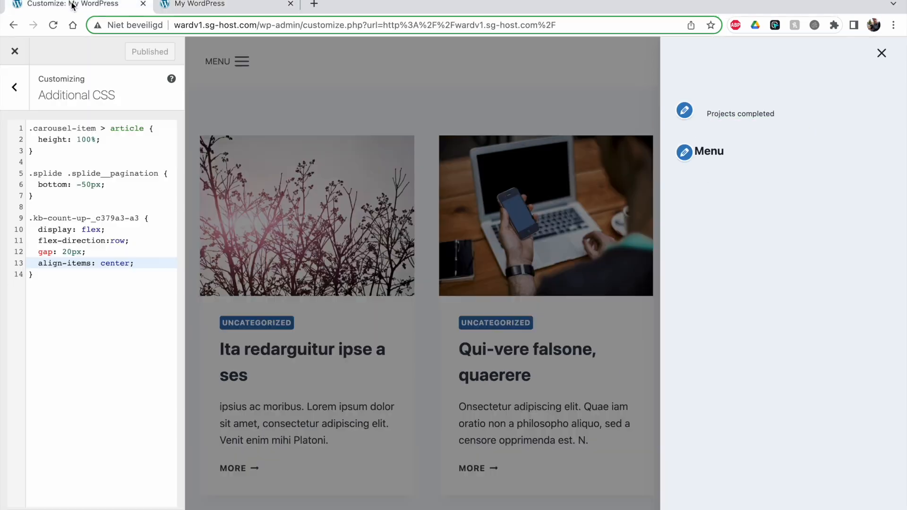
click(14, 70)
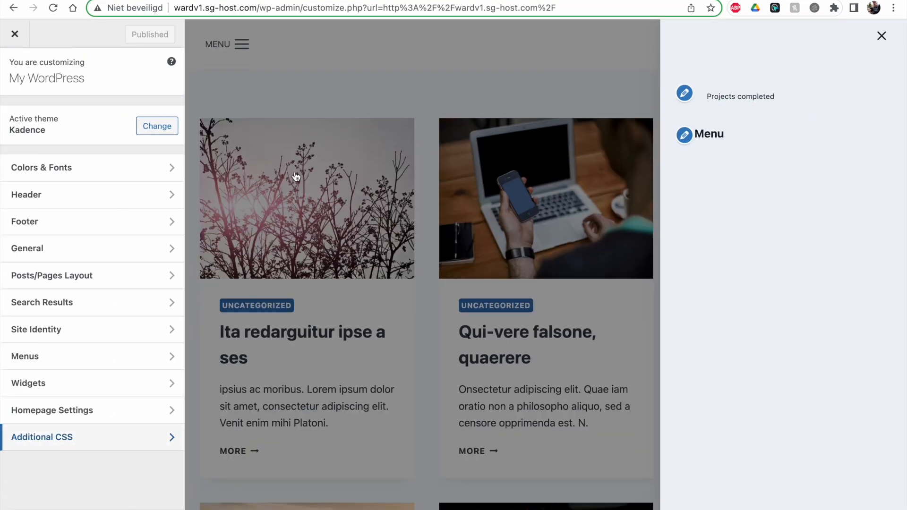
click(685, 136)
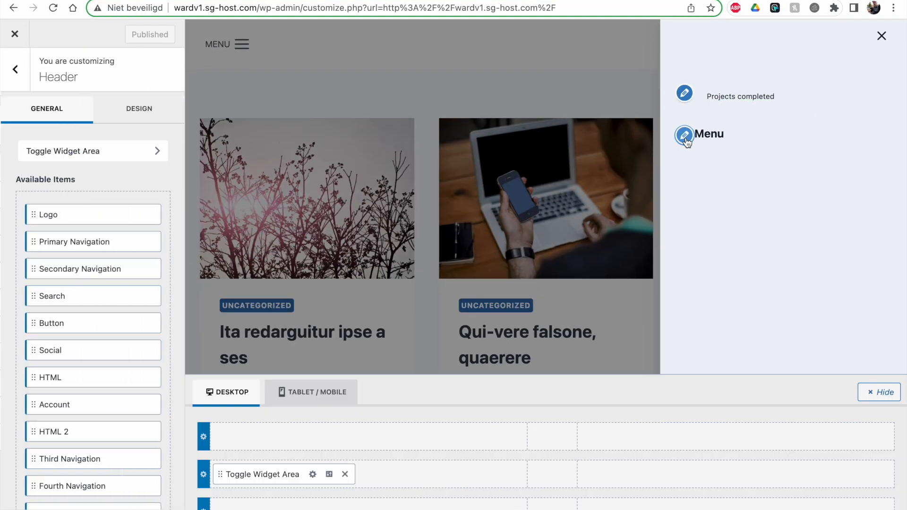
click(686, 94)
click(125, 151)
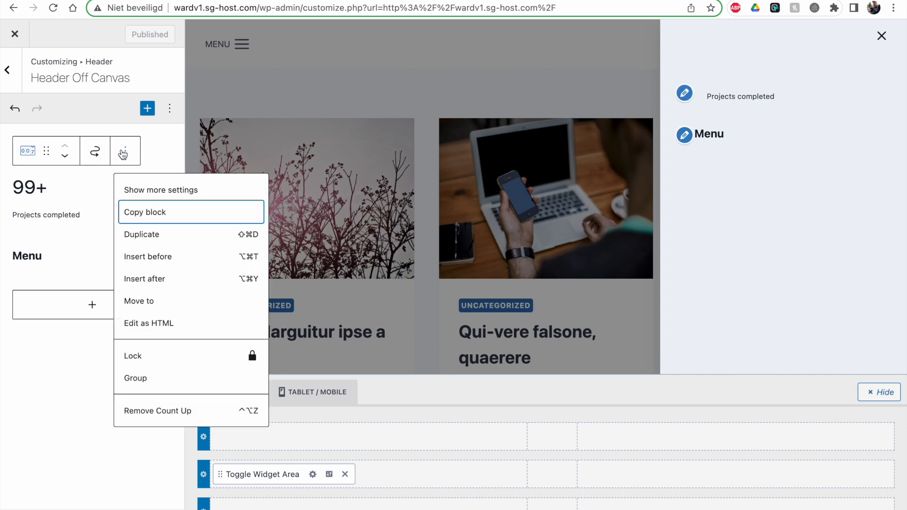
click(142, 188)
Step: Set the Count Up title's font size to 14 px and publish
scroll(106, 285, down, 10)
scroll(106, 287, down, 3)
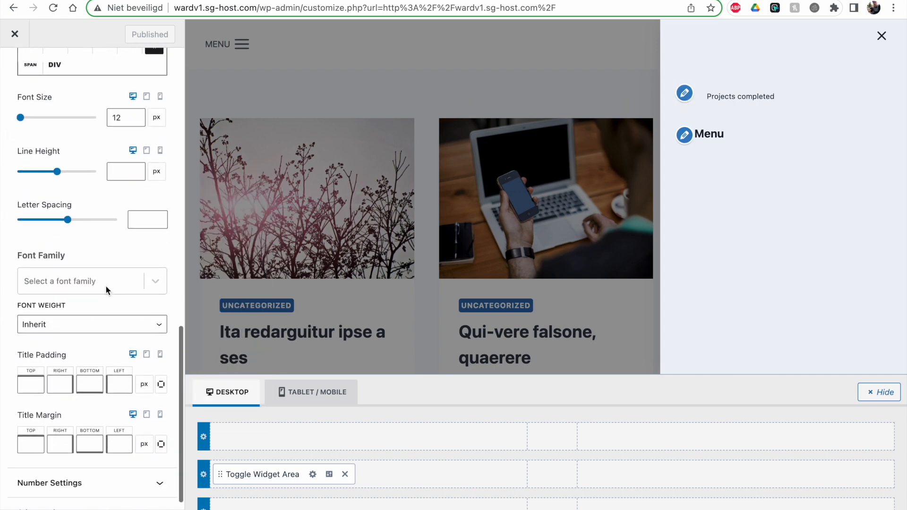
scroll(105, 285, up, 5)
scroll(106, 285, up, 4)
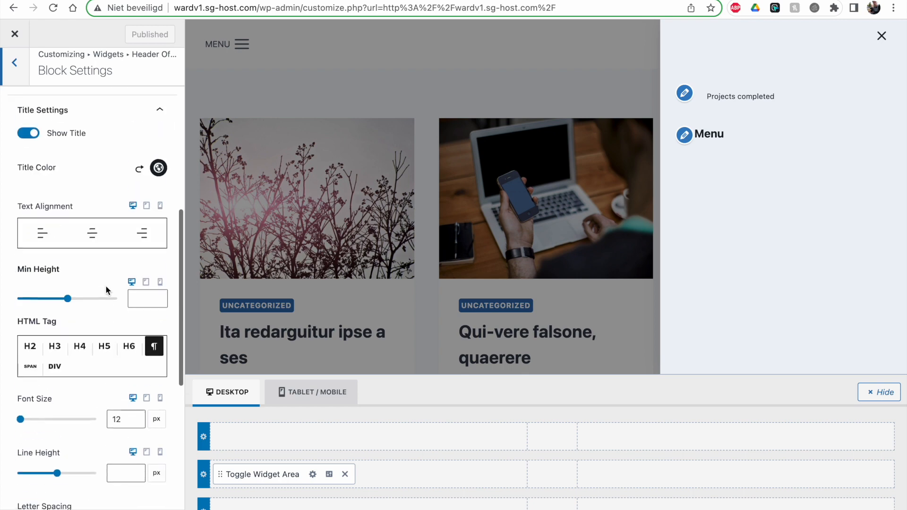
scroll(80, 196, down, 3)
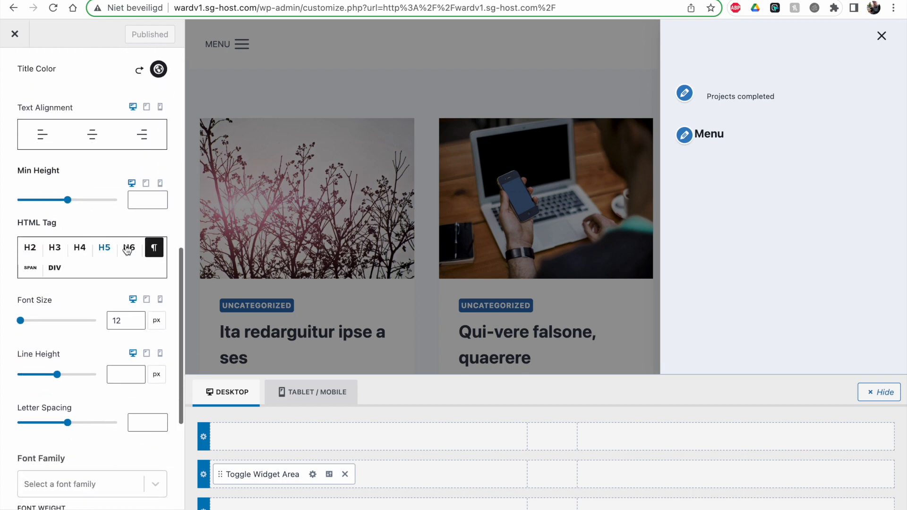
scroll(154, 250, down, 1)
click(136, 271)
click(137, 271)
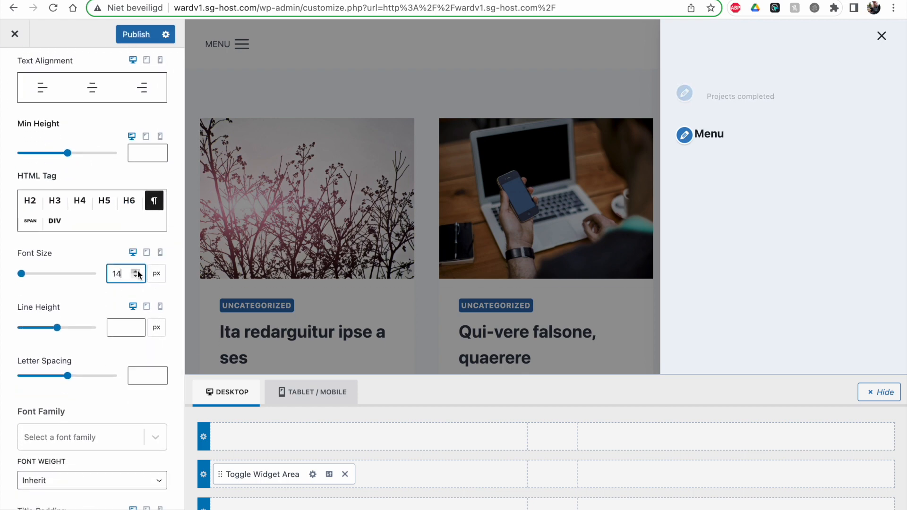
click(127, 33)
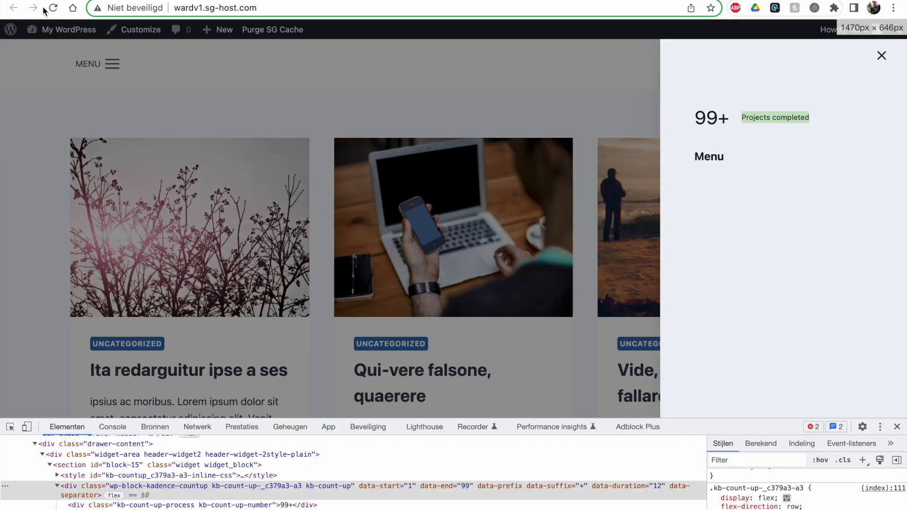
Step: Reload the live site and open the off-canvas menu to check the count-up title's new size
click(53, 7)
click(113, 65)
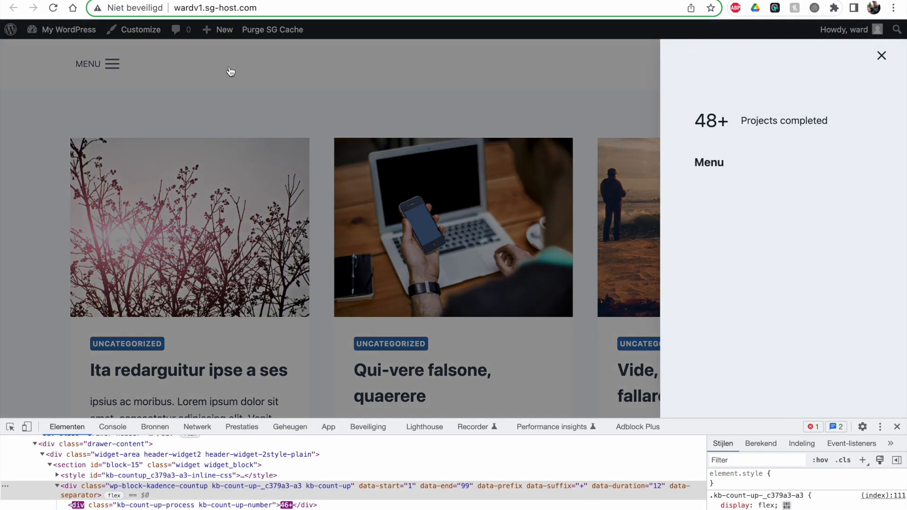
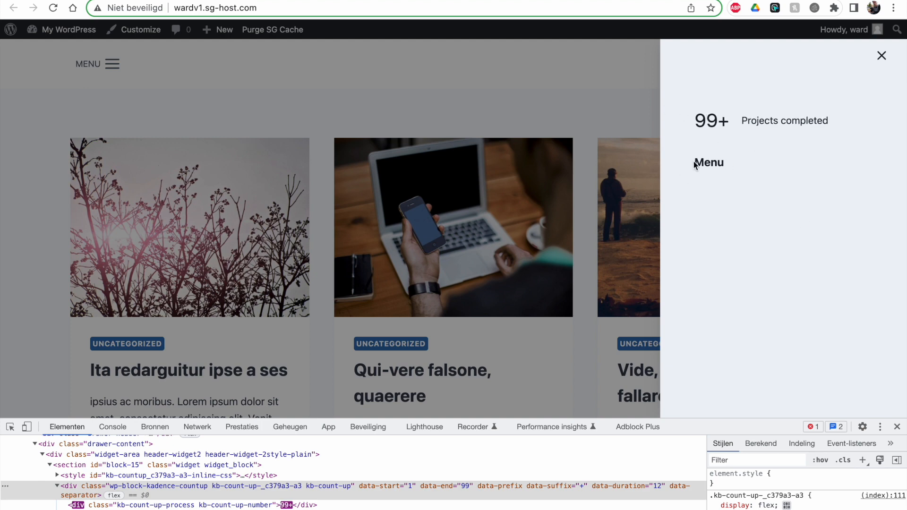
Step: Back in the Customizer, insert a Spacer/Divider block between the Count Up block and the Menu heading
click(141, 29)
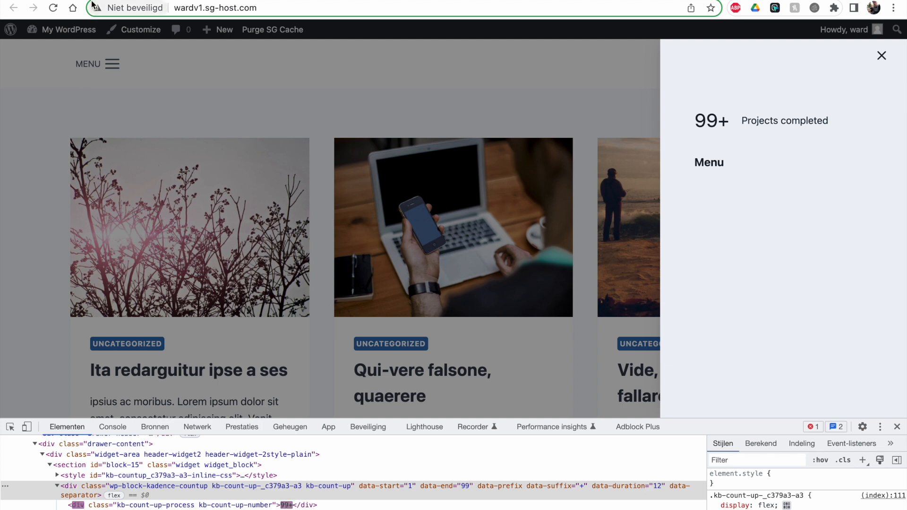
scroll(107, 94, up, 10)
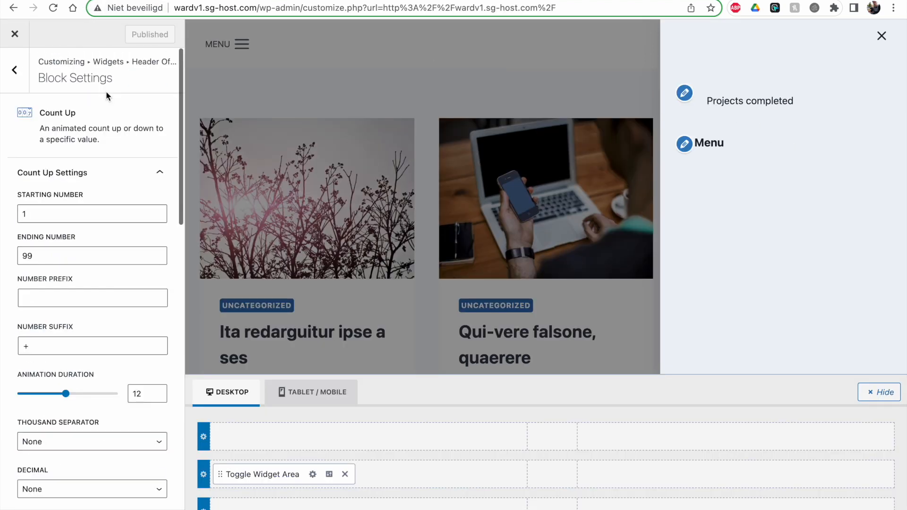
click(8, 70)
click(92, 242)
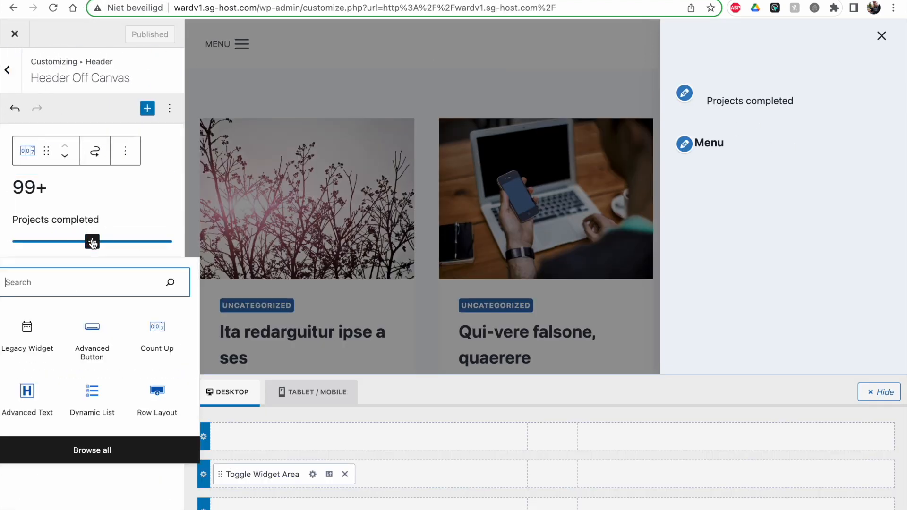
text(sp)
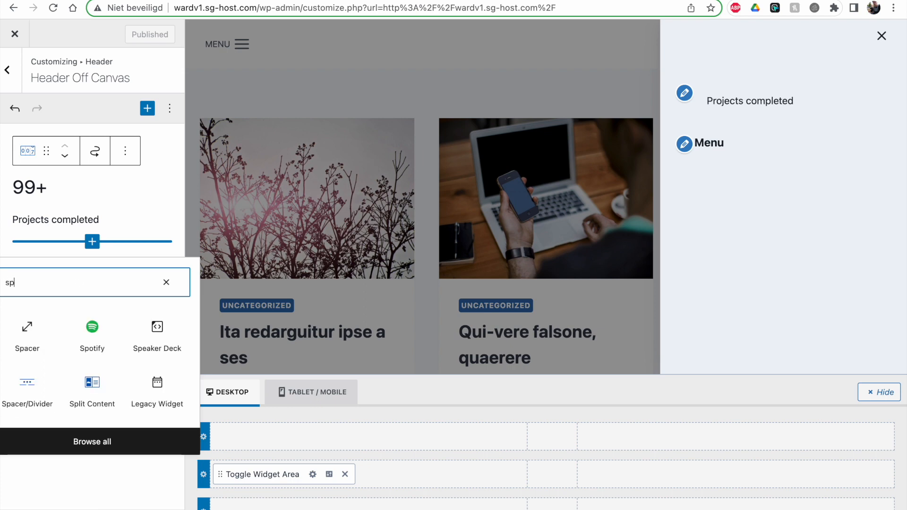
click(27, 384)
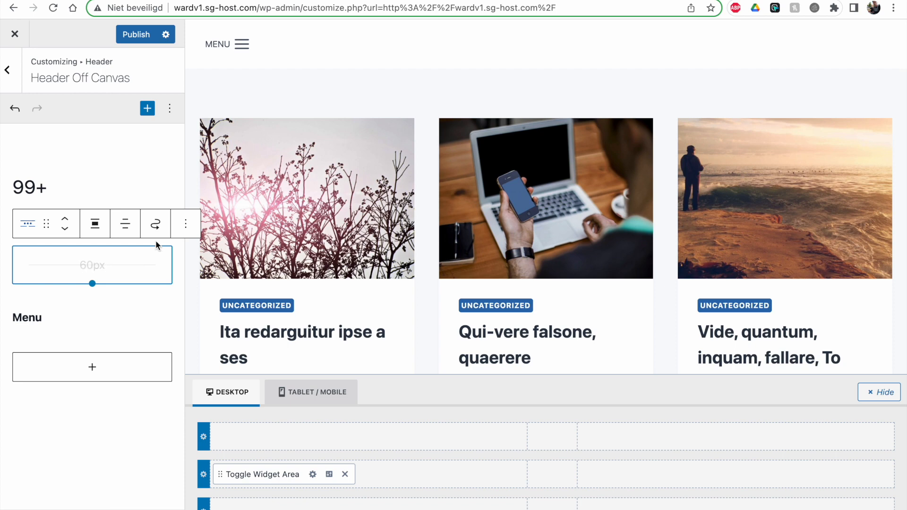
Step: Open the Spacer/Divider block's full settings and change the divider color to a darker global palette color
click(186, 226)
click(222, 263)
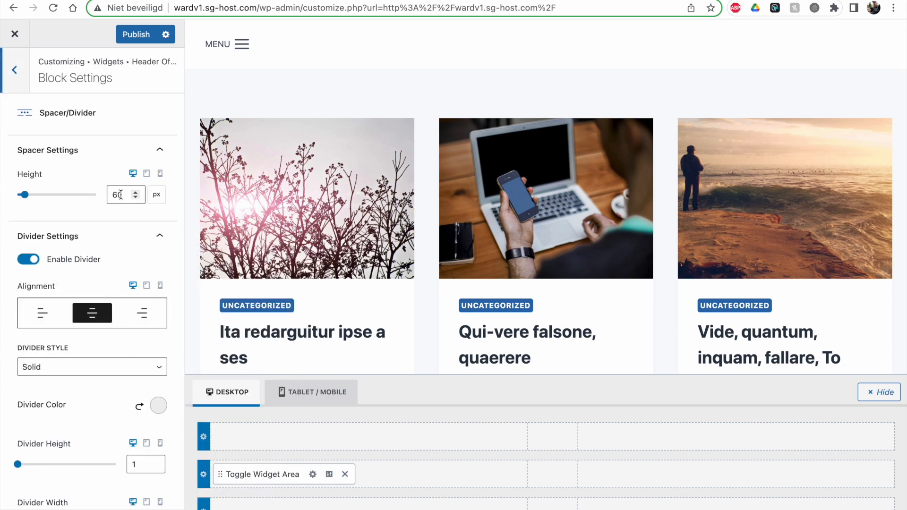
scroll(117, 204, down, 1)
scroll(115, 239, up, 1)
scroll(118, 211, down, 2)
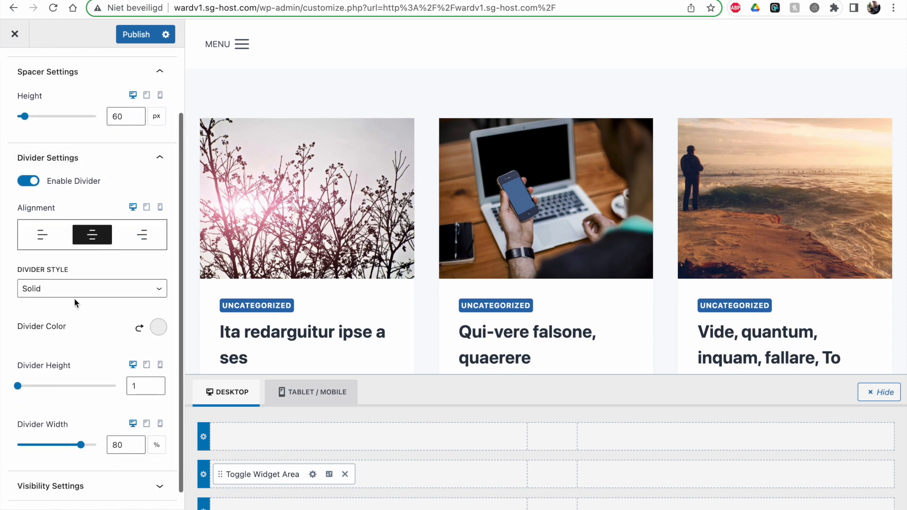
click(161, 329)
click(225, 301)
click(125, 326)
scroll(122, 326, down, 1)
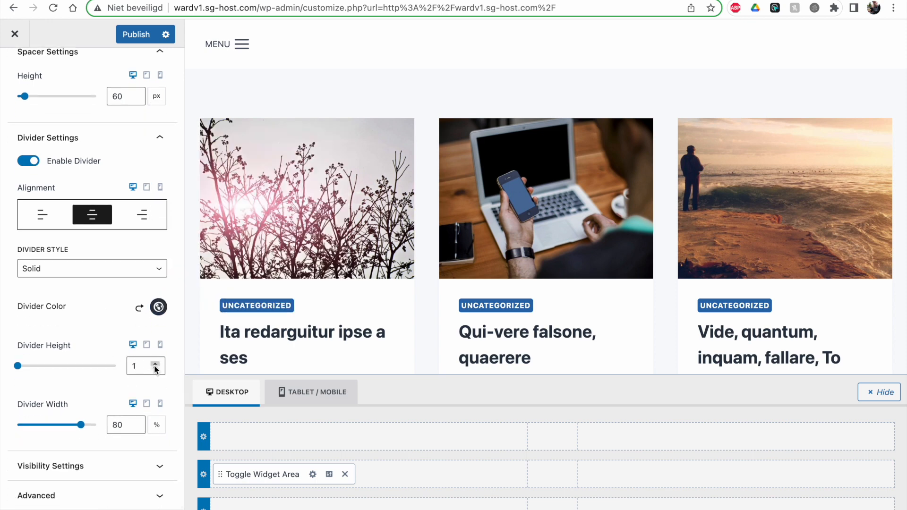
Step: Look over the divider's visibility settings, publish the changes, and open the off-canvas menu in the preview
click(90, 467)
scroll(87, 470, down, 2)
scroll(111, 275, up, 3)
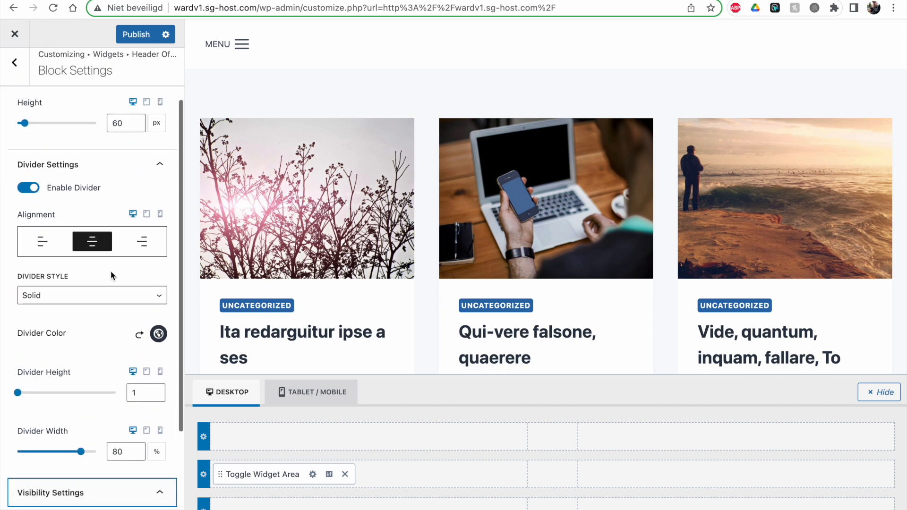
click(135, 34)
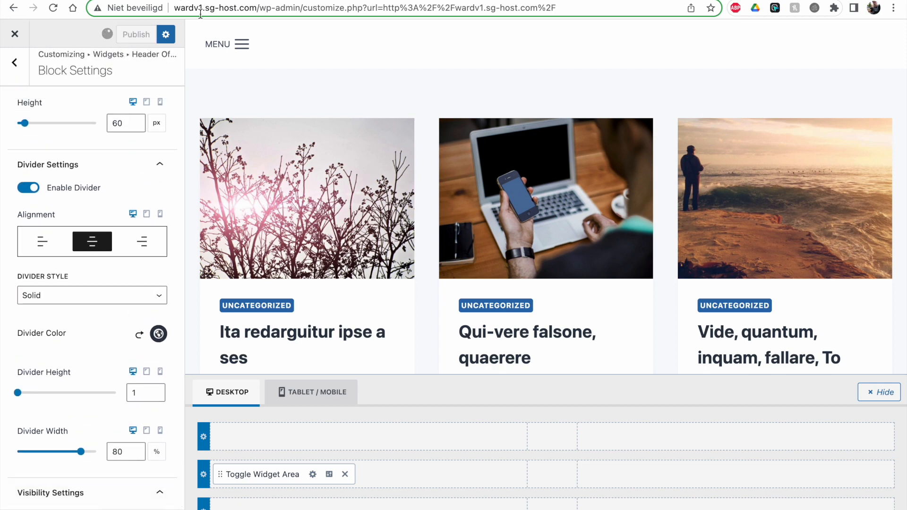
click(242, 45)
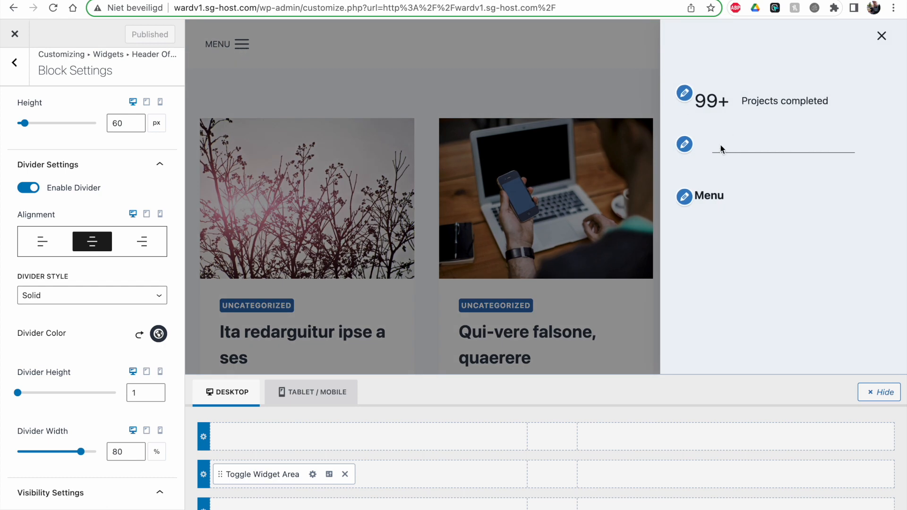
Step: Reload the live site and open the off-canvas menu to check the divider between the count-up and the Menu heading
click(198, 3)
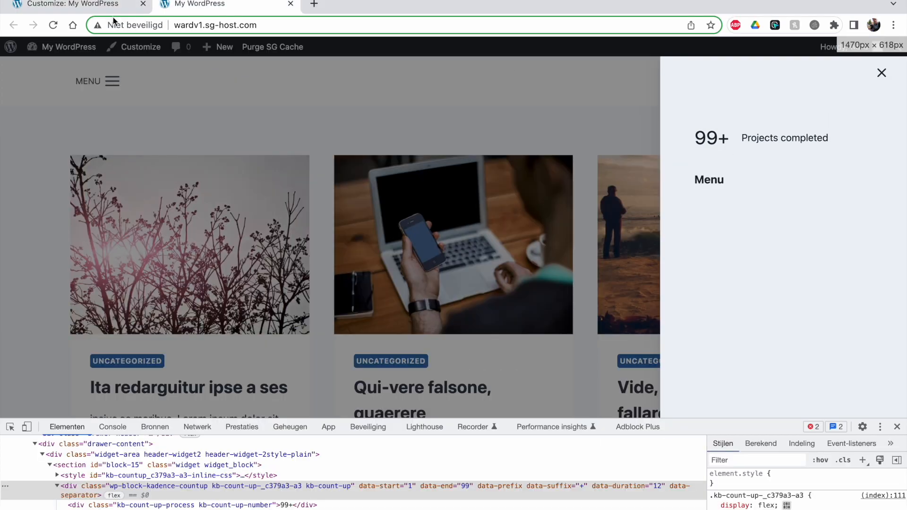
click(52, 26)
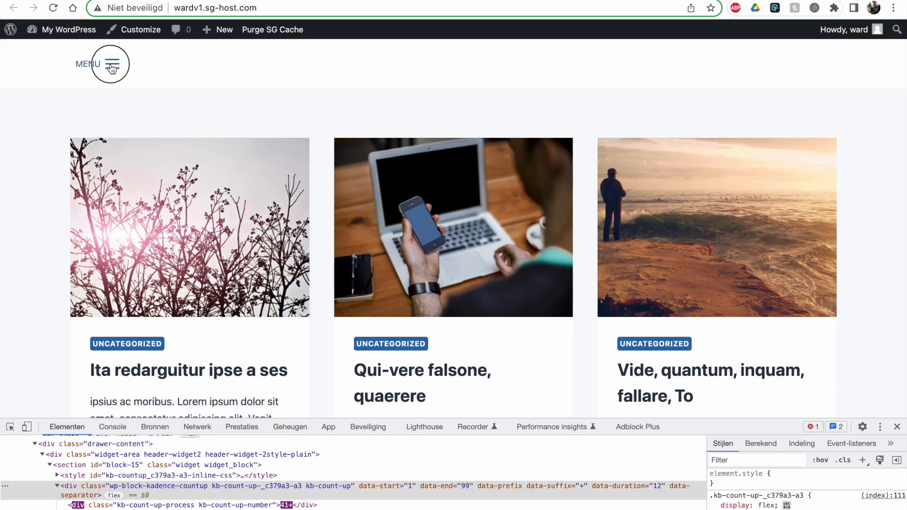
click(112, 69)
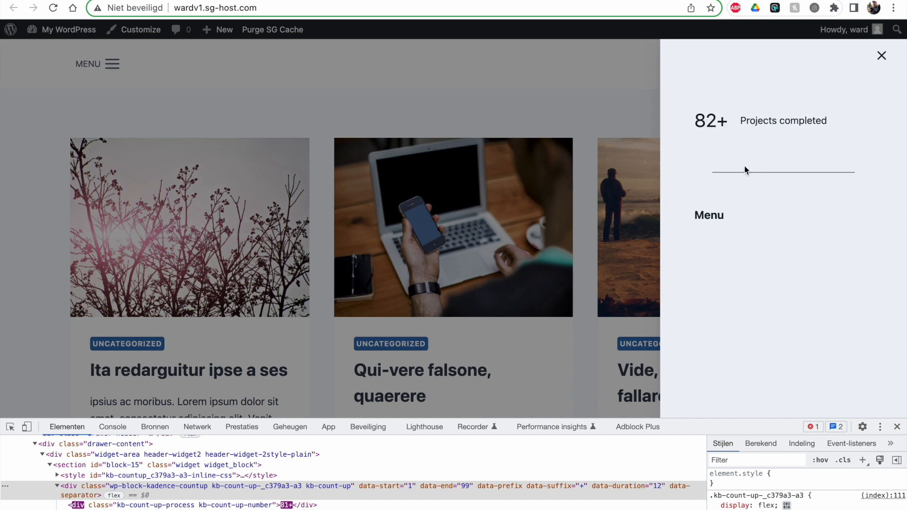
Step: Back in the Customizer, set the Spacer/Divider block's height to 10 px and publish the change
click(95, 0)
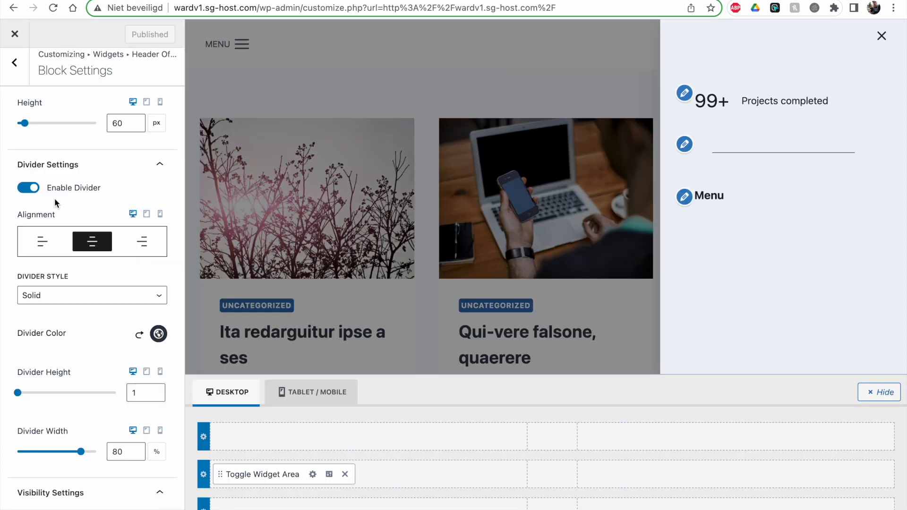
text(3)
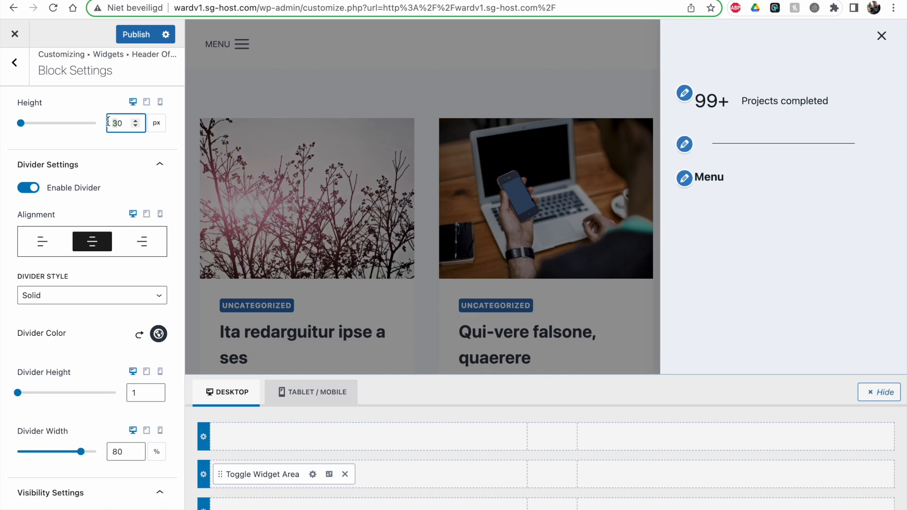
key(BackSpace)
text(1)
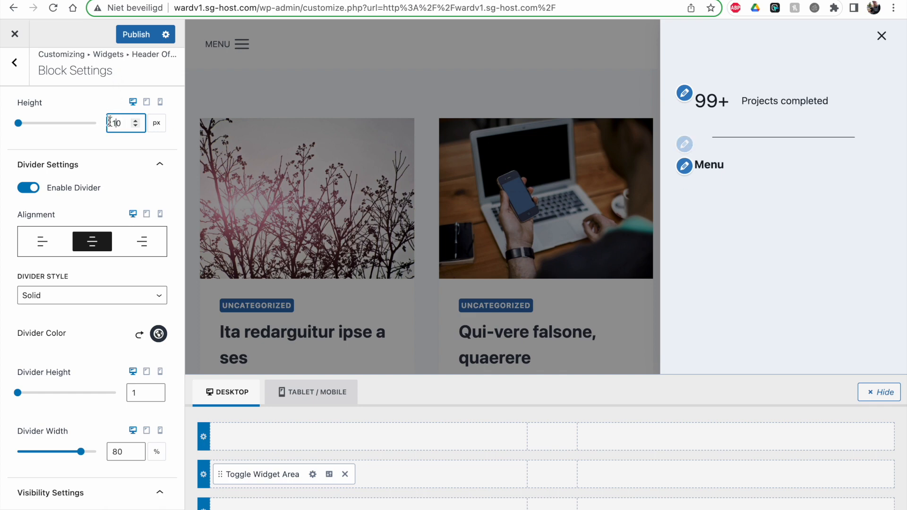
click(133, 38)
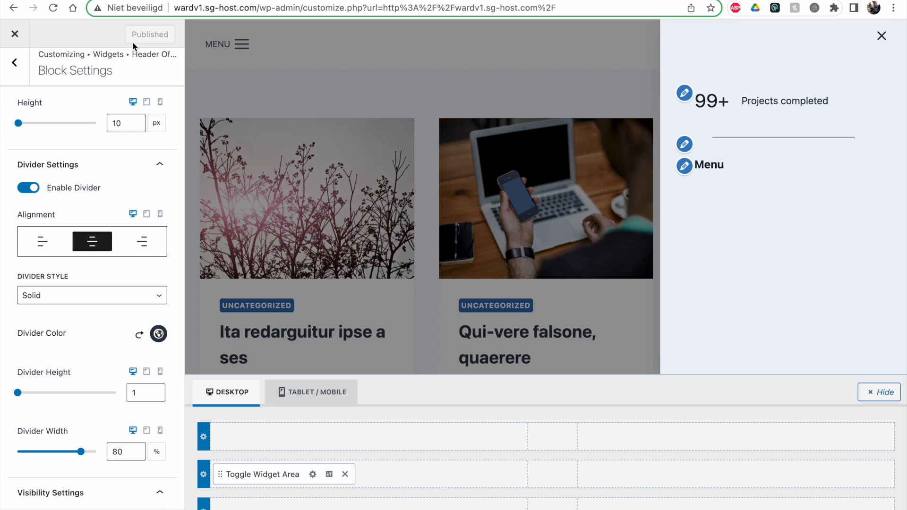
Step: Reload the live site and open the off-canvas menu to check the spacing around the divider
click(179, 1)
click(57, 10)
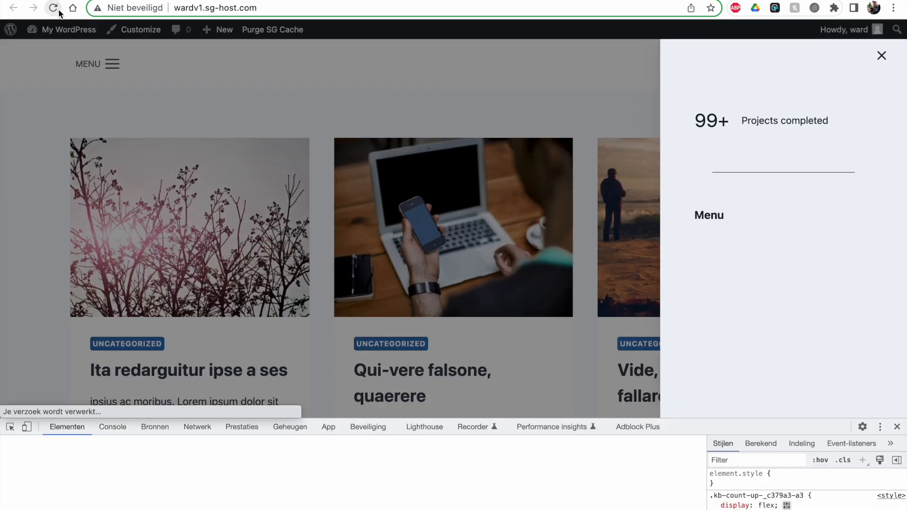
click(92, 66)
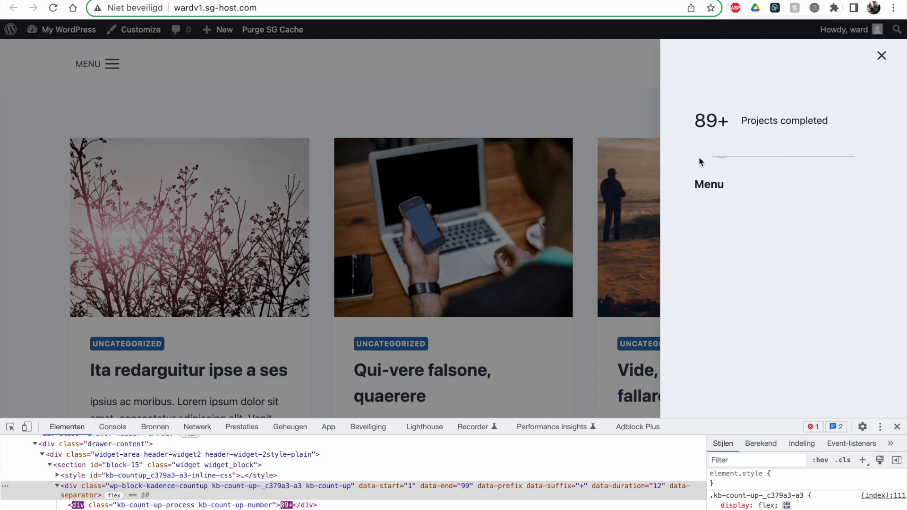
Step: Return to the Customizer, set the divider width to 100% and publish the change
click(78, 1)
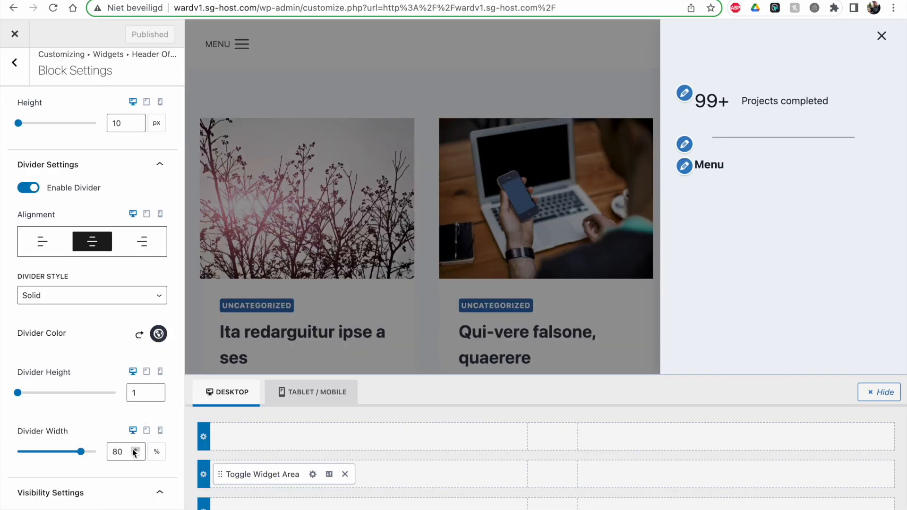
click(102, 456)
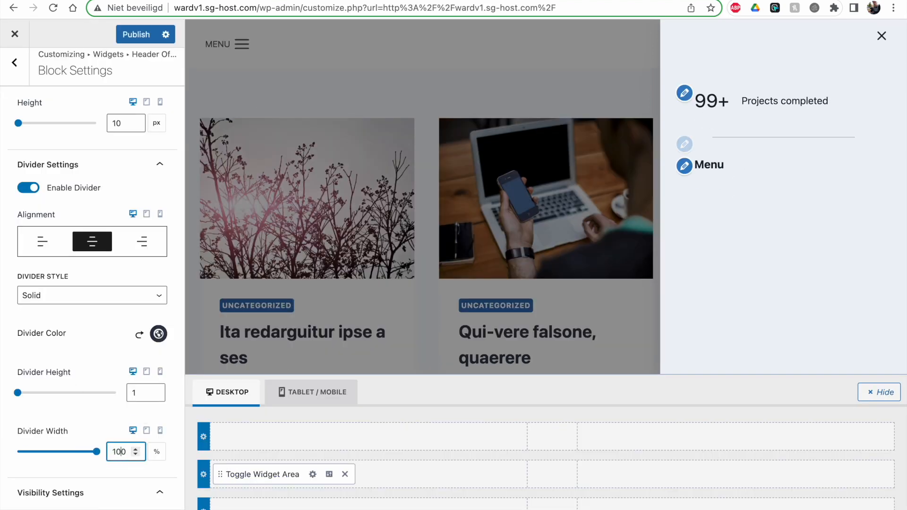
click(144, 35)
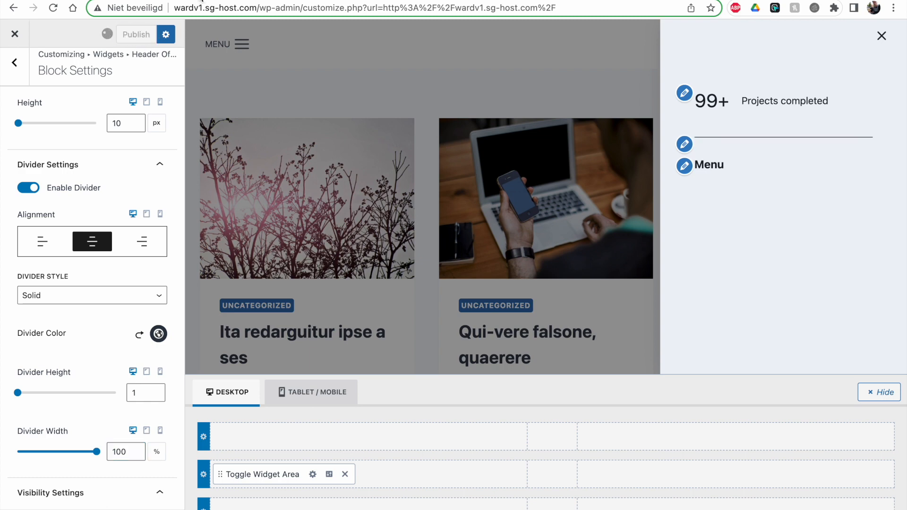
Step: Reload the live site and open the off-canvas menu to check the divider's new width
click(201, 0)
click(53, 11)
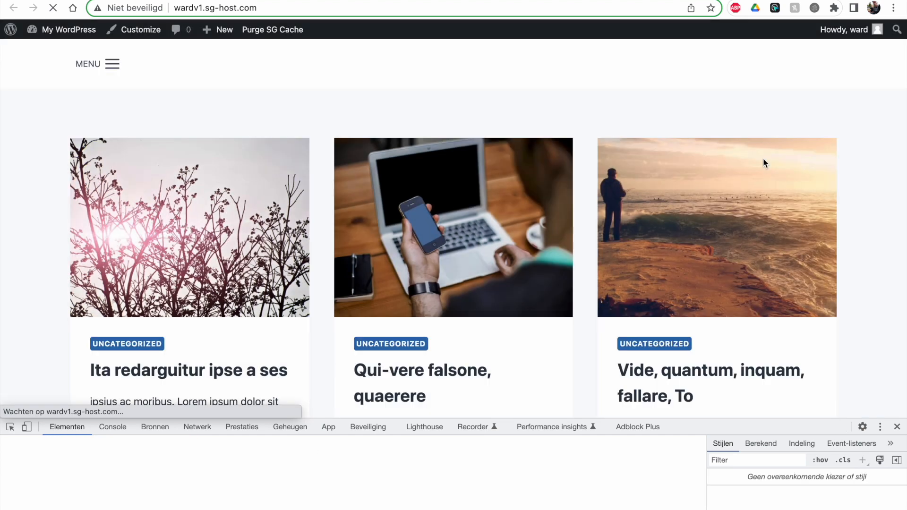
click(101, 70)
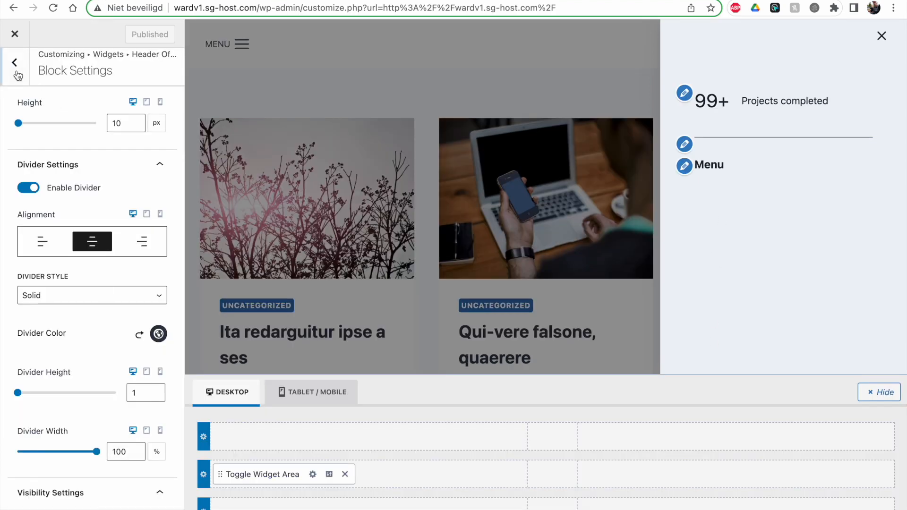
Step: Insert an Image Overlay block between the divider and the Menu heading in the Header Off Canvas widget area
click(16, 71)
mouse_move(88, 277)
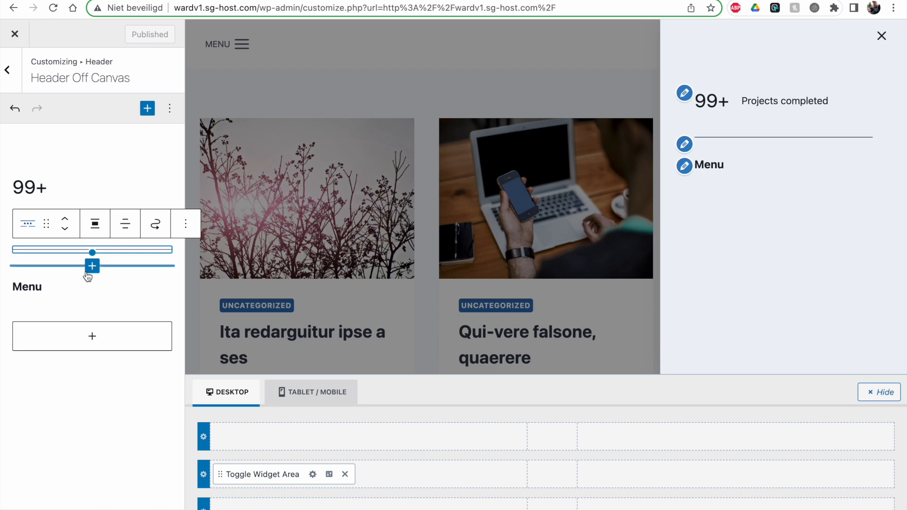
click(91, 272)
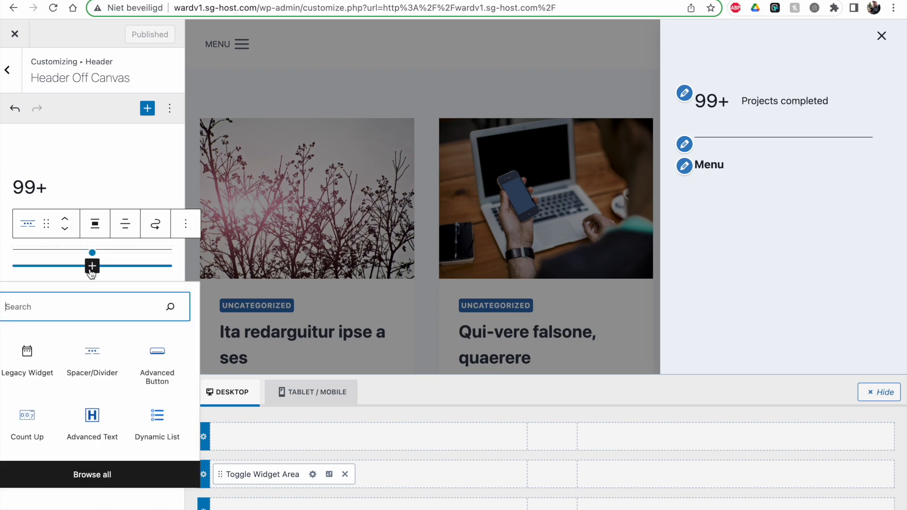
click(95, 472)
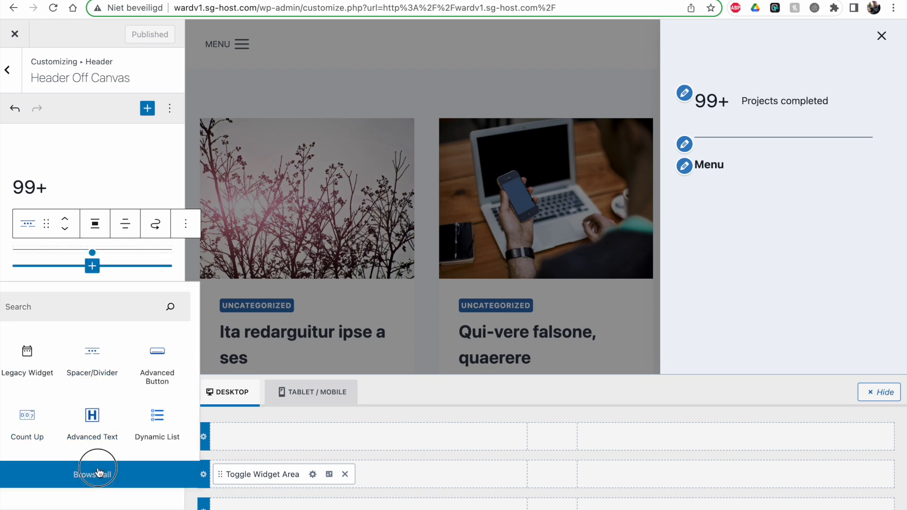
scroll(285, 207, down, 1)
scroll(285, 207, down, 3)
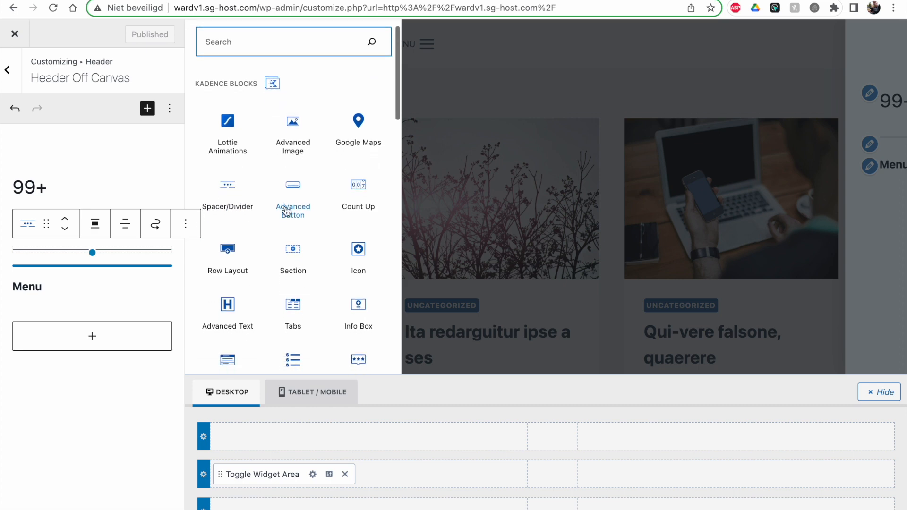
scroll(336, 228, down, 1)
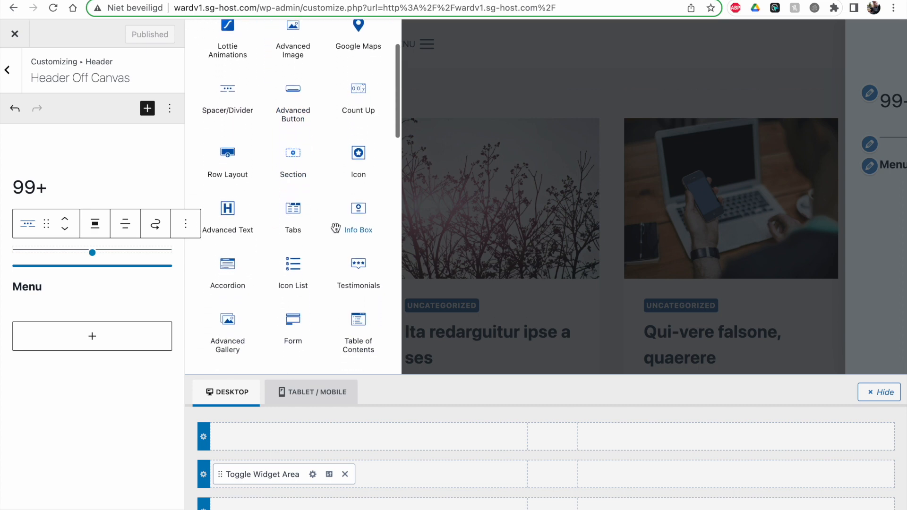
scroll(337, 232, down, 1)
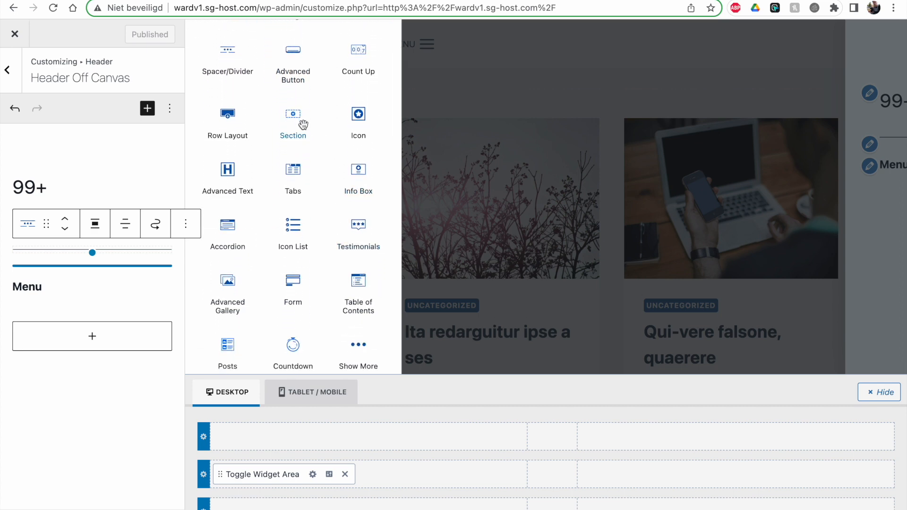
scroll(315, 231, down, 3)
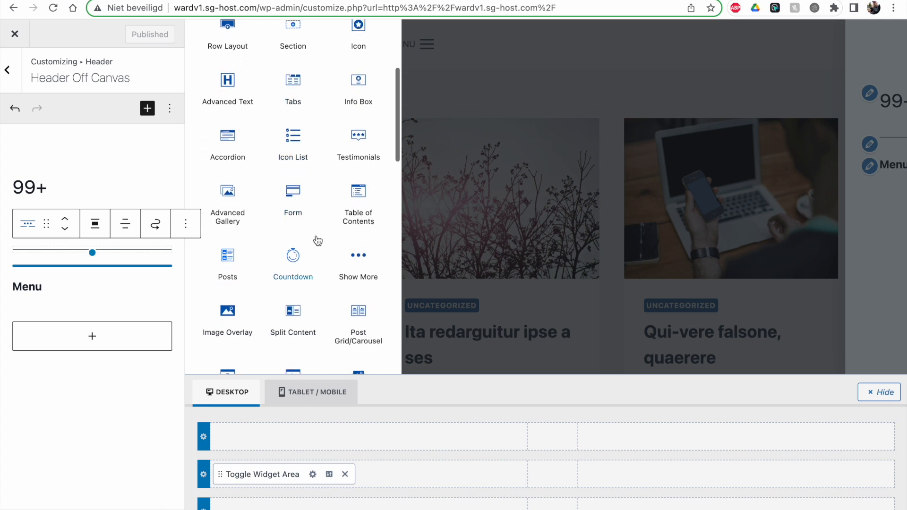
scroll(318, 241, down, 1)
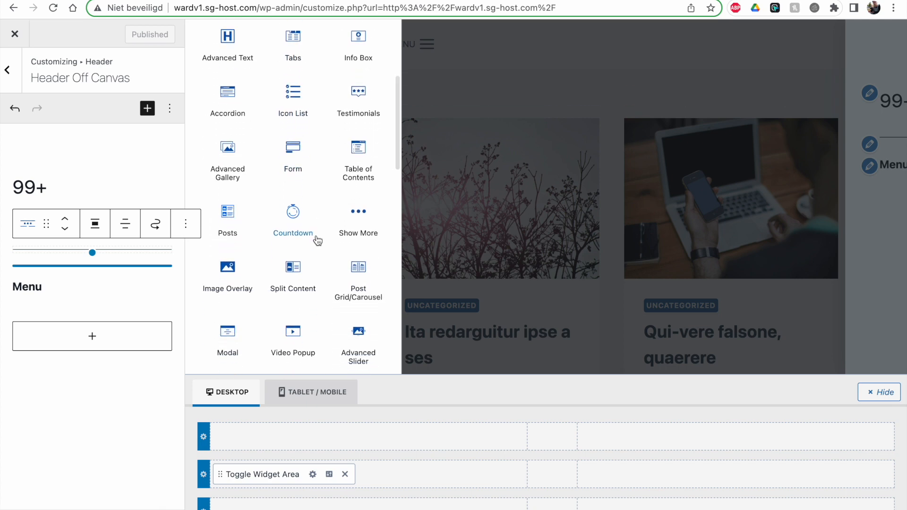
scroll(317, 241, down, 1)
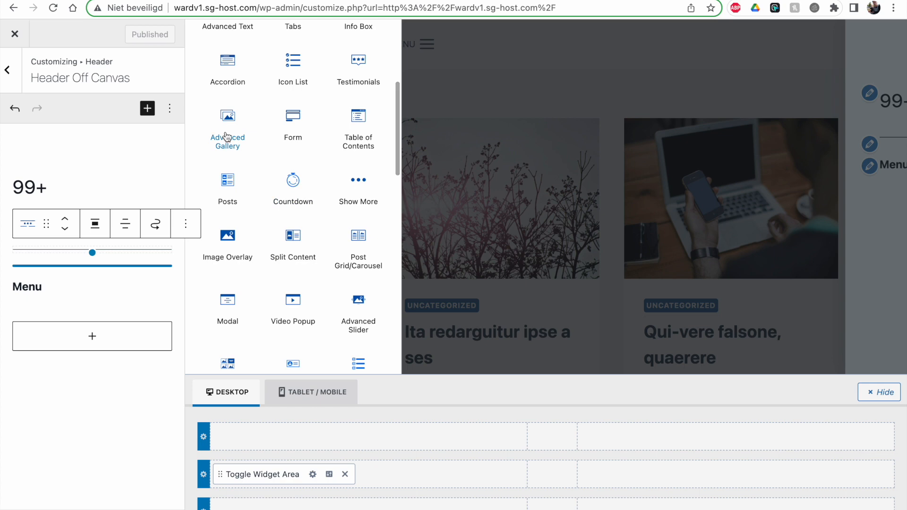
scroll(235, 248, up, 3)
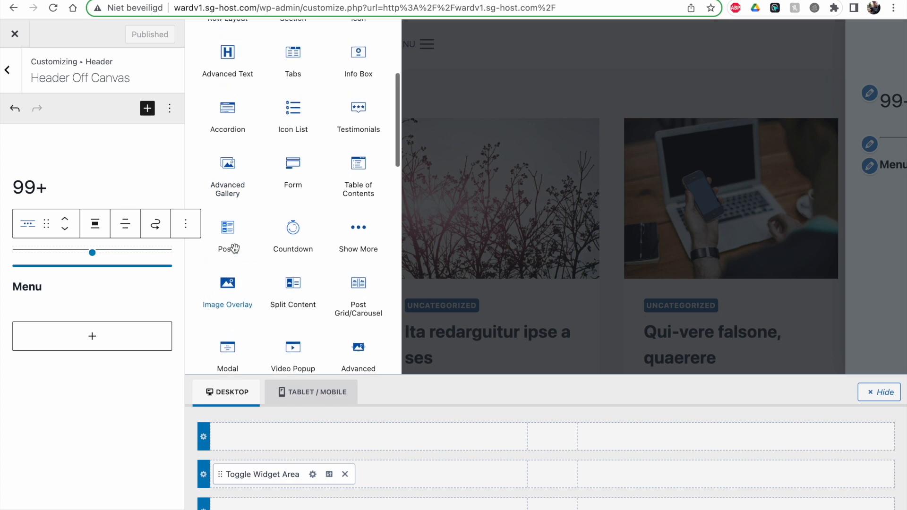
scroll(235, 248, up, 1)
scroll(237, 251, down, 4)
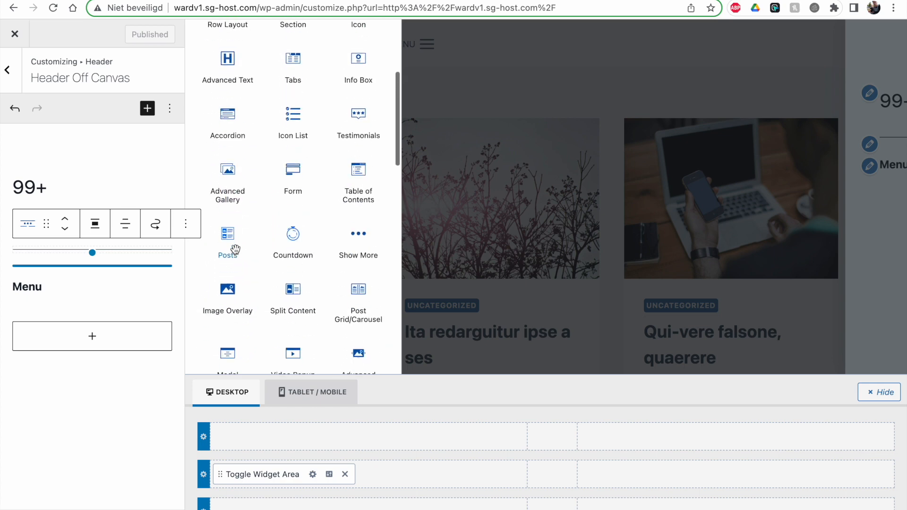
scroll(235, 254, down, 2)
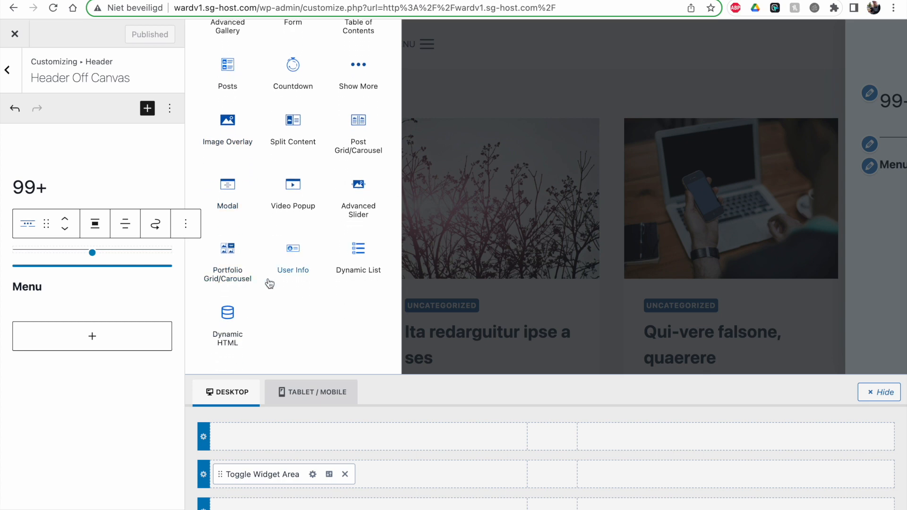
scroll(270, 283, up, 1)
scroll(284, 202, up, 1)
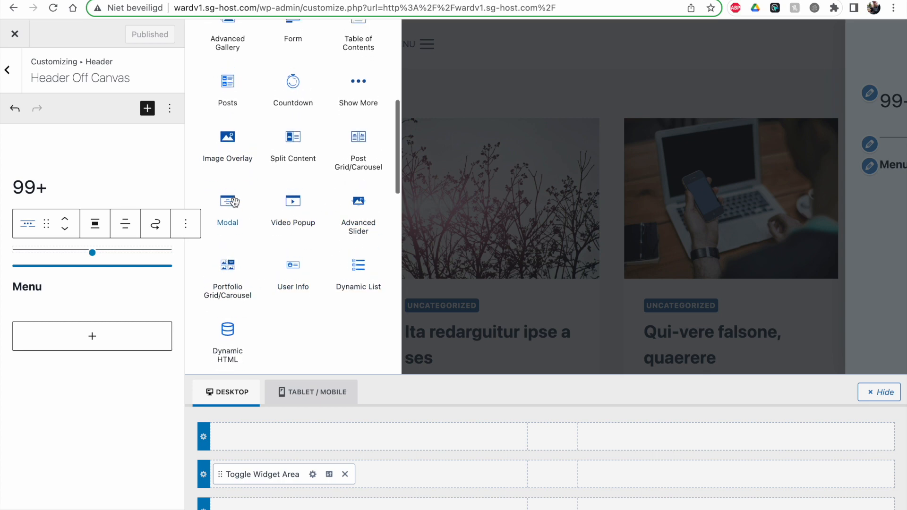
scroll(235, 202, up, 1)
click(224, 160)
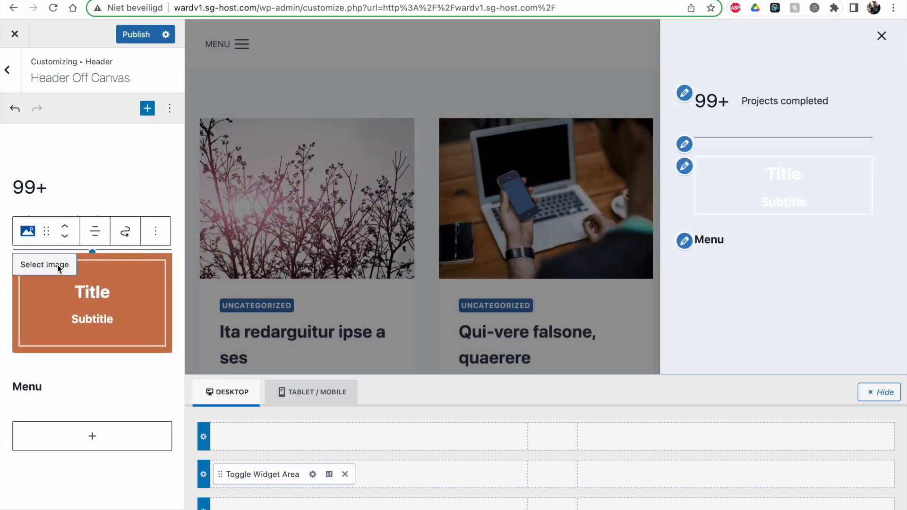
Step: Set the Image Overlay's picture to 3333-11-scaled.jpg, the phone-and-laptop photo, from the media library
click(44, 264)
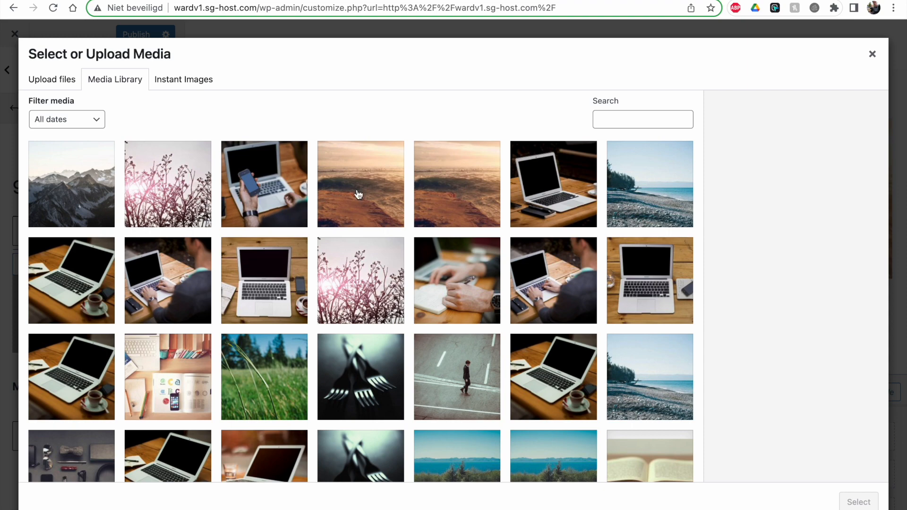
click(256, 198)
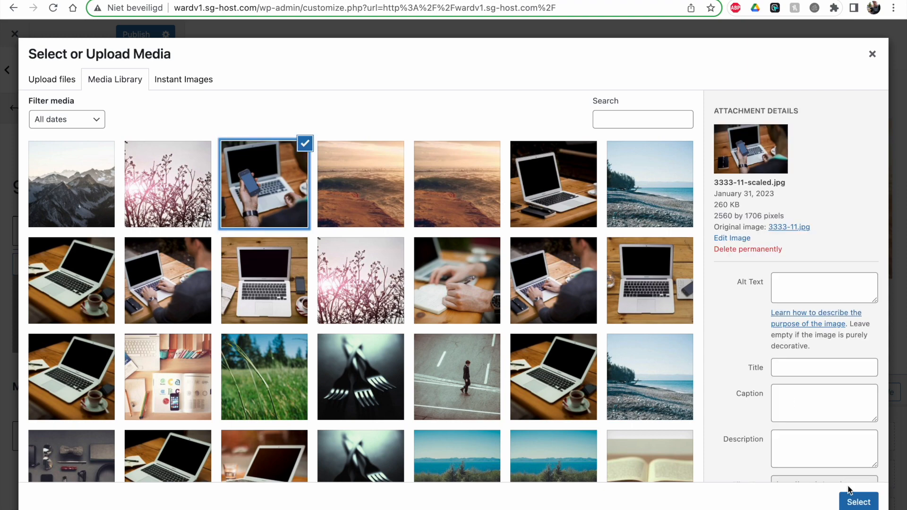
click(855, 500)
Step: Replace the overlay's title with "SALE!" and its subtitle with "20% off"
click(93, 296)
double_click(94, 296)
text(SALE!)
double_click(92, 321)
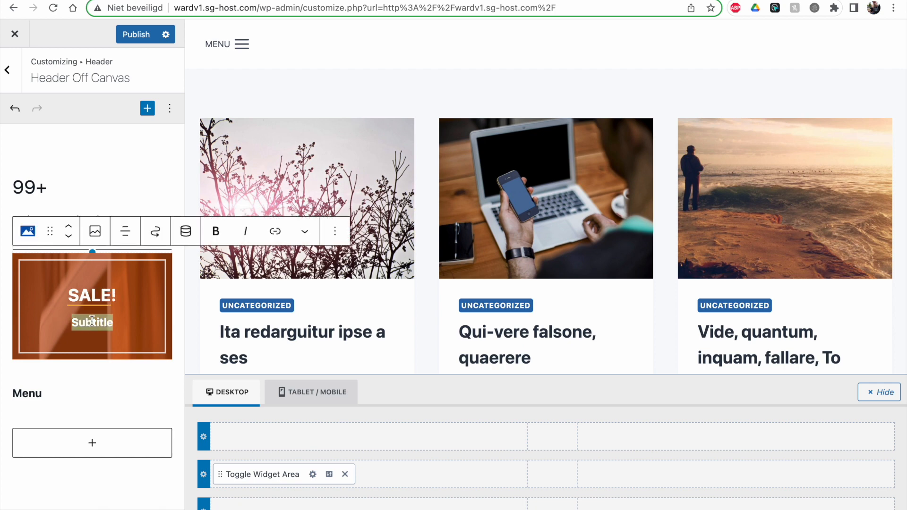
text(20)
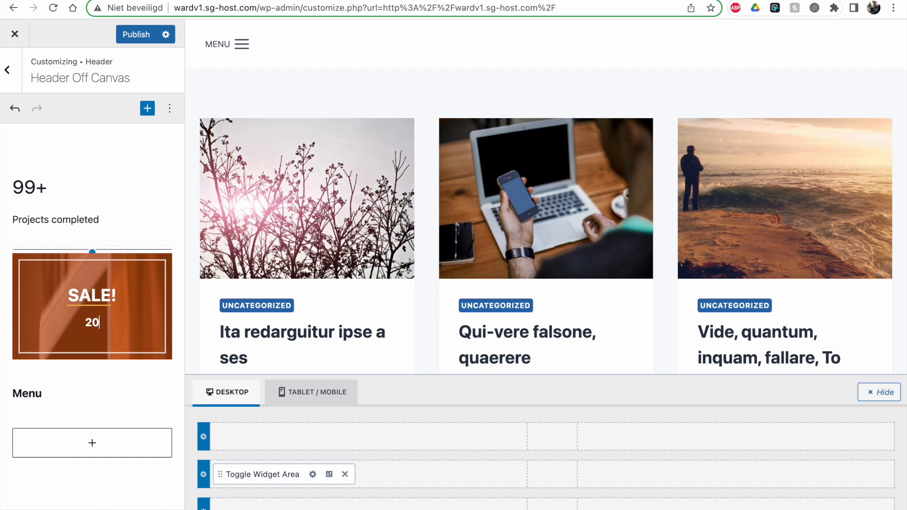
text(% off)
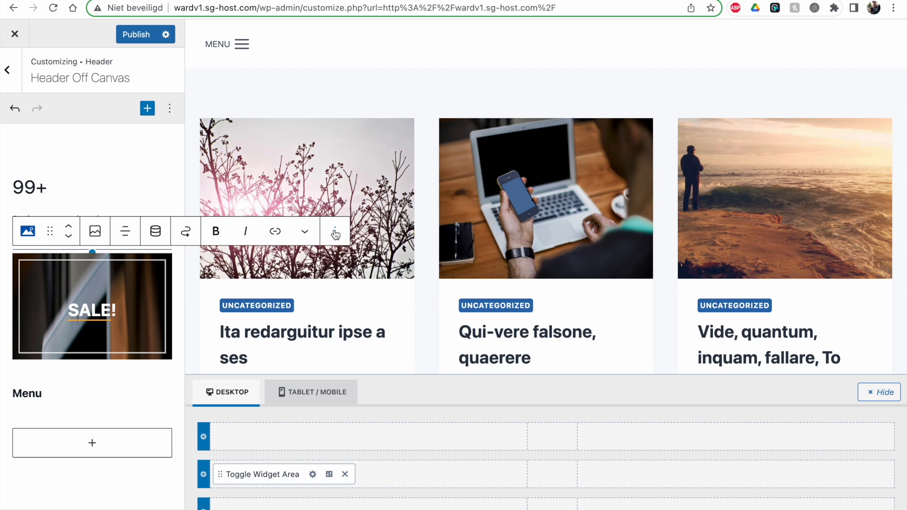
Step: Show the Image Overlay's full block settings and set the image file size to thumbnail (150x150)
click(335, 232)
click(357, 268)
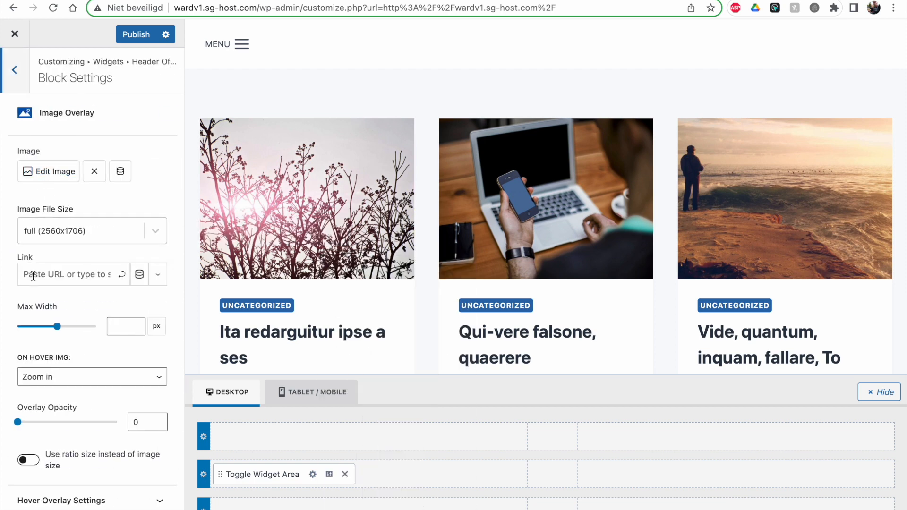
click(44, 228)
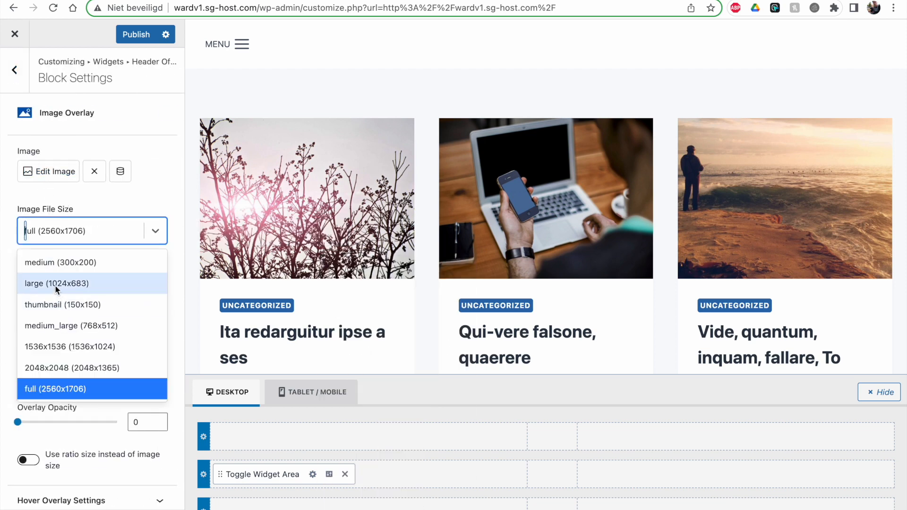
click(57, 304)
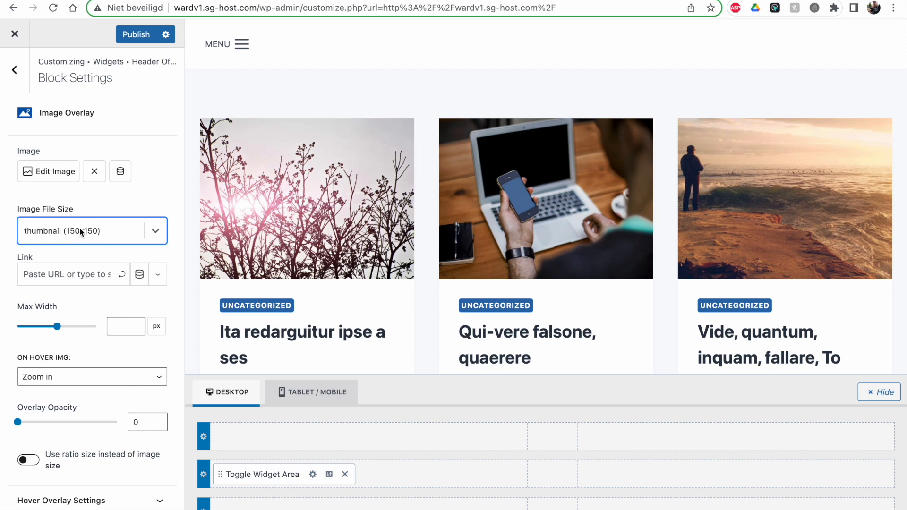
click(110, 200)
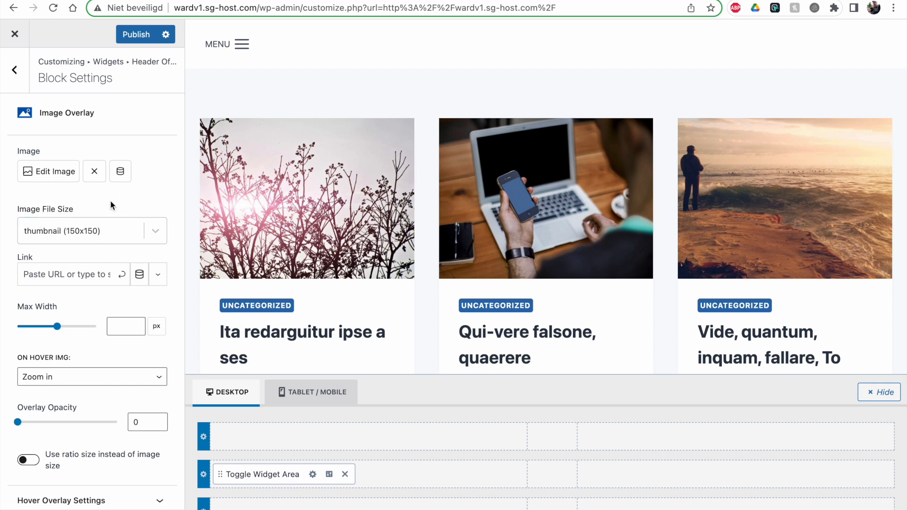
Step: Search for "cat" as the Image Overlay's link target and link the block to one of the suggested site entries
click(139, 276)
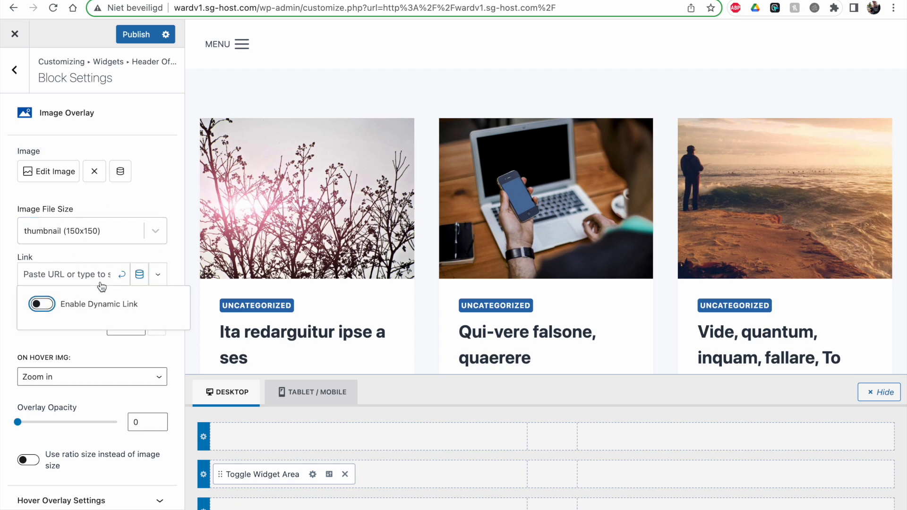
click(44, 275)
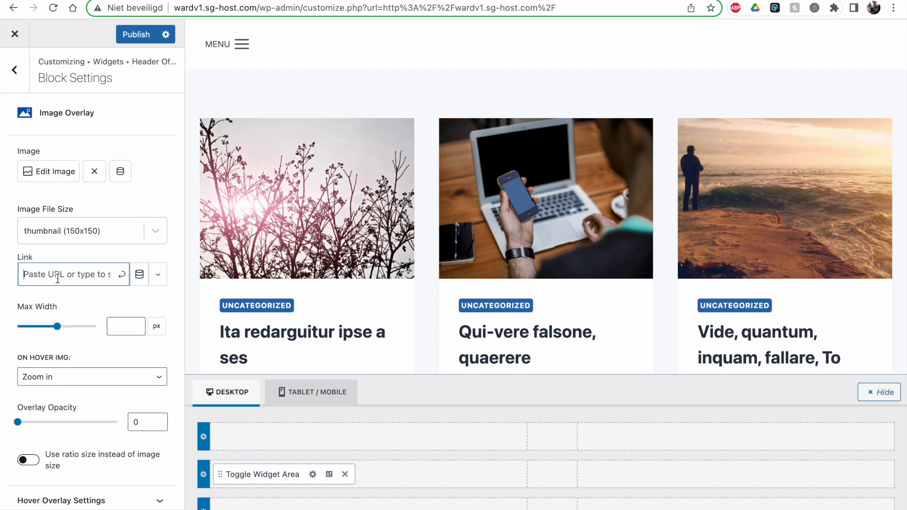
click(121, 279)
text(cat)
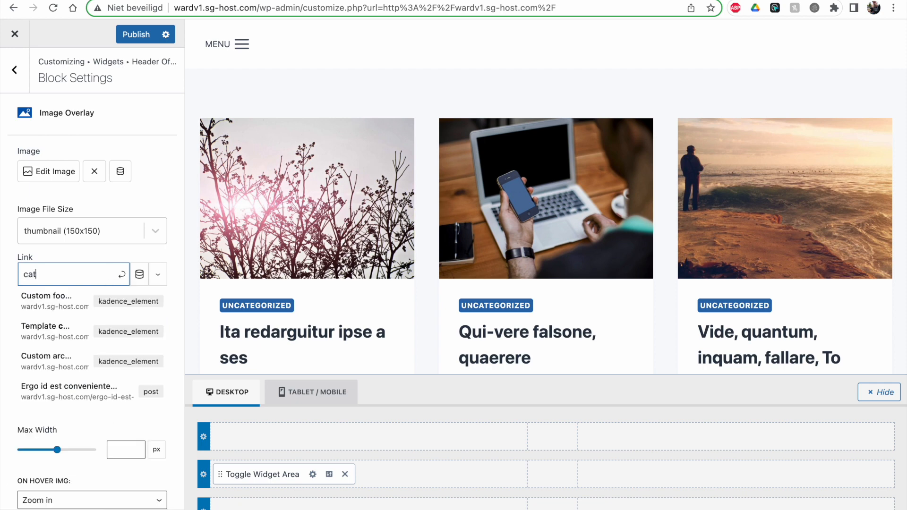
scroll(70, 301, down, 5)
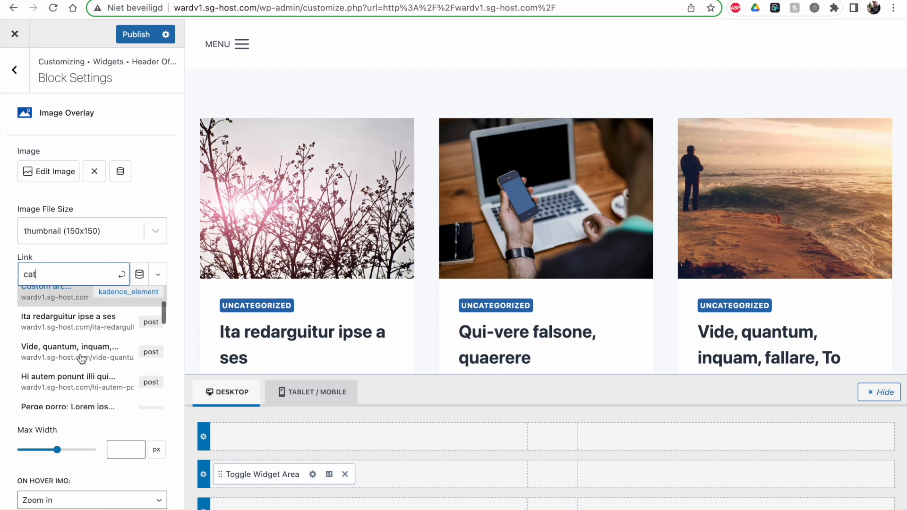
click(71, 337)
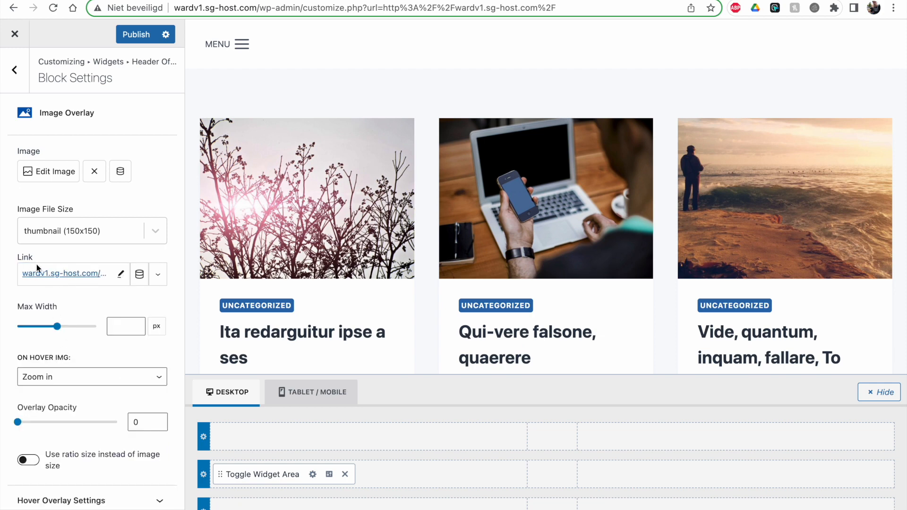
Step: Change the Image Overlay's hover overlay color to the first blue of the theme palette
scroll(28, 306, down, 4)
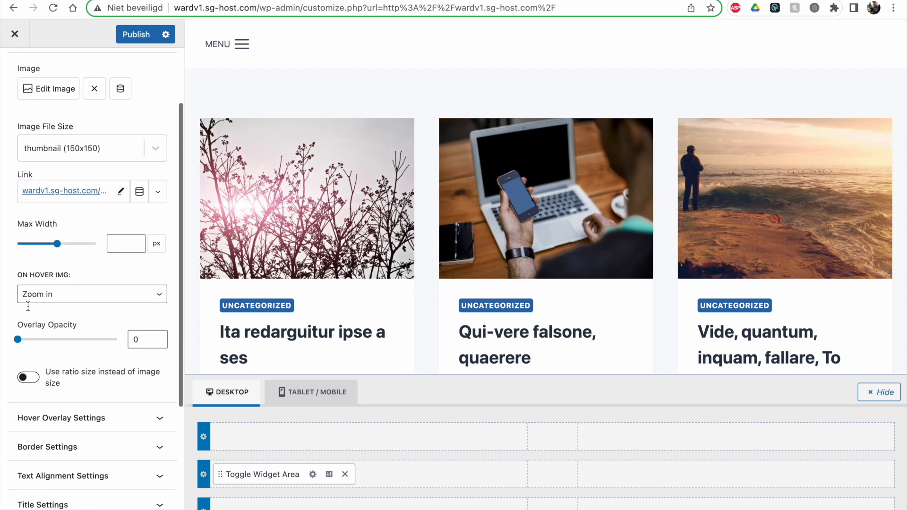
click(71, 344)
scroll(72, 344, down, 2)
click(162, 297)
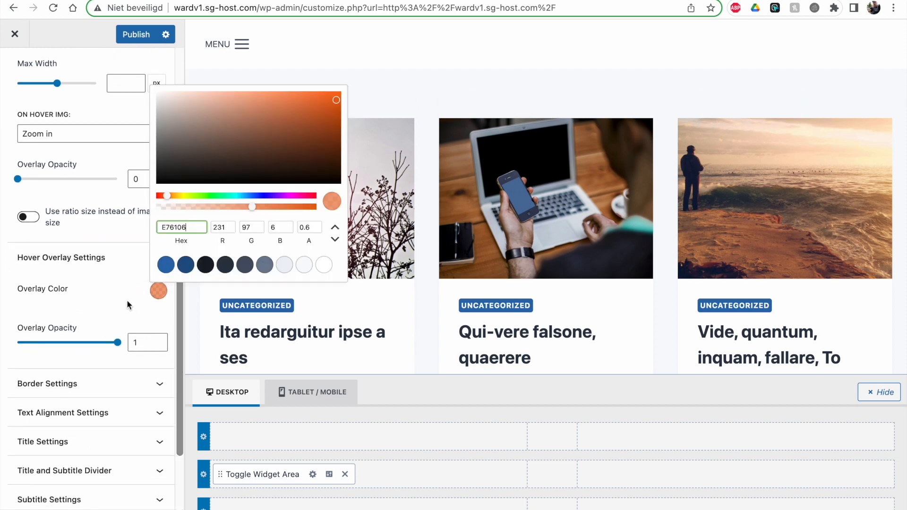
click(165, 261)
scroll(113, 296, down, 1)
click(111, 289)
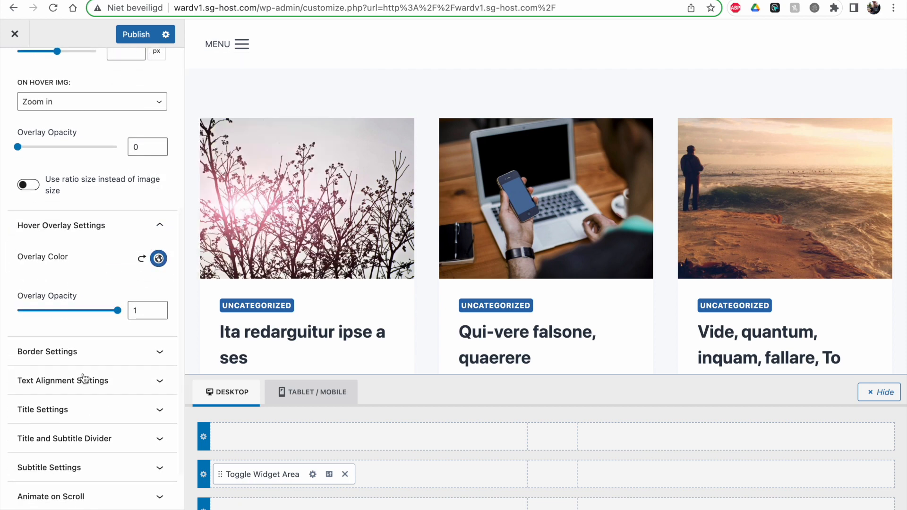
Step: Examine the Image Overlay's text alignment options and its title settings, from colors and HTML tag to typography, padding and margin
scroll(80, 373, down, 2)
click(83, 332)
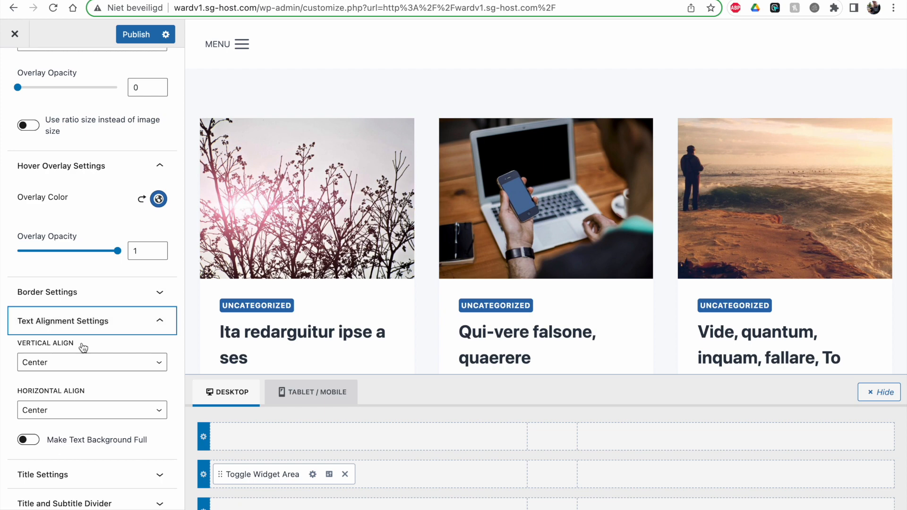
scroll(81, 345, down, 4)
click(85, 348)
scroll(86, 350, down, 6)
scroll(85, 349, up, 1)
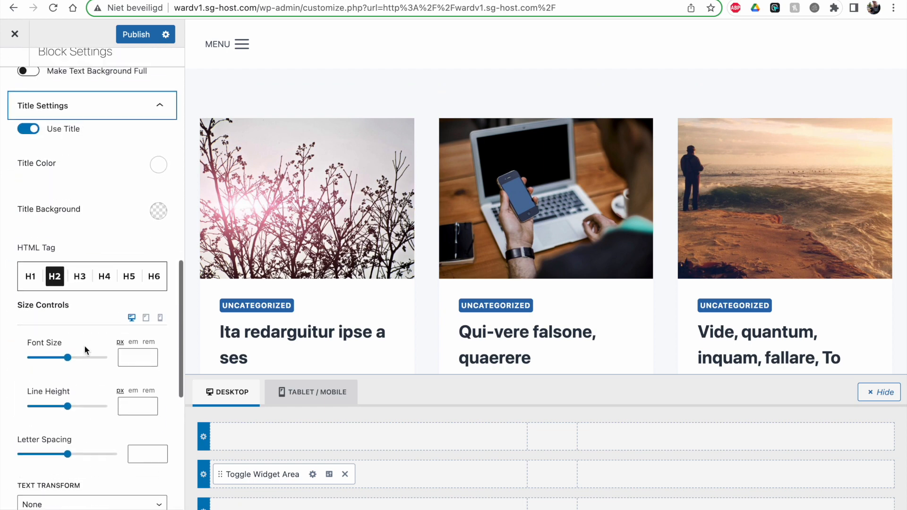
scroll(95, 276, down, 5)
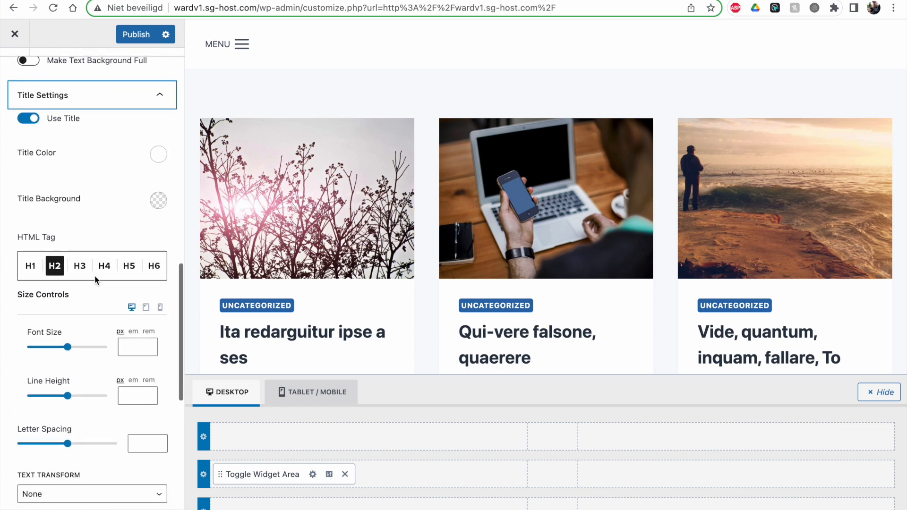
scroll(100, 311, down, 3)
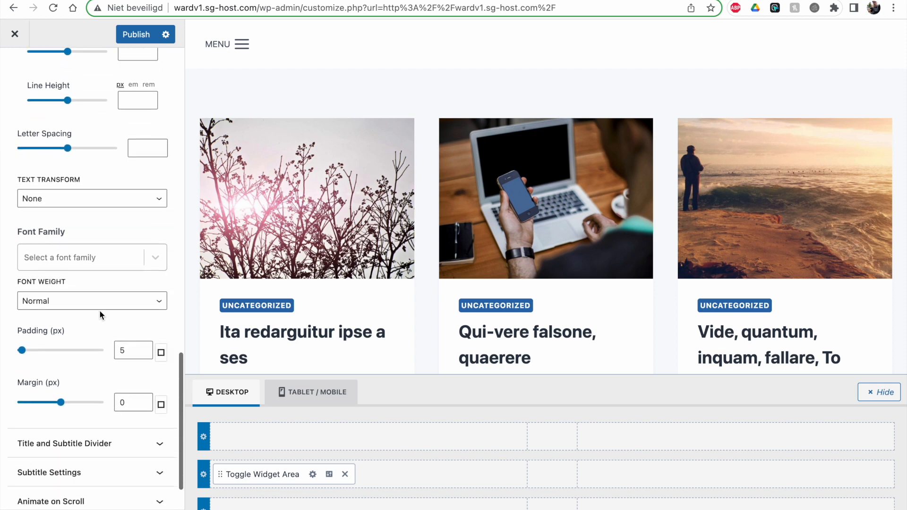
Step: Examine the Image Overlay's title and subtitle divider options and its subtitle settings, including the subtitle style choices
click(94, 437)
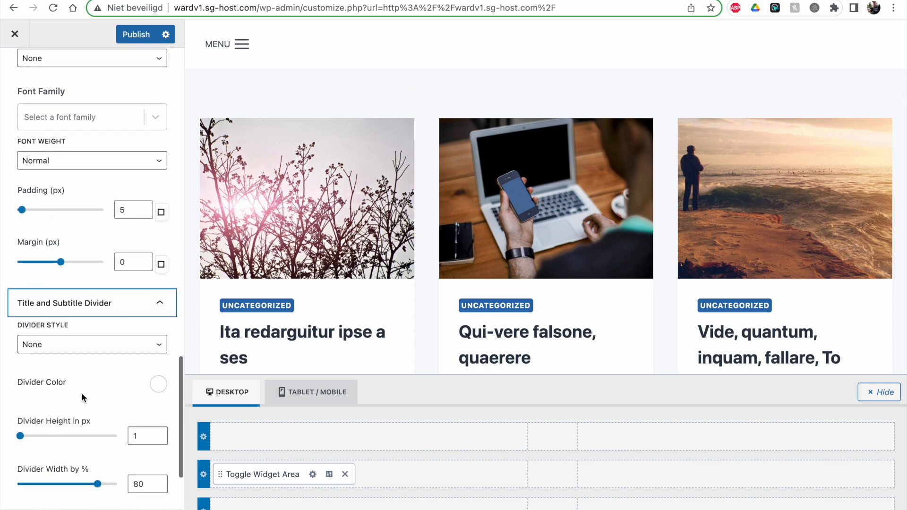
scroll(82, 394, down, 3)
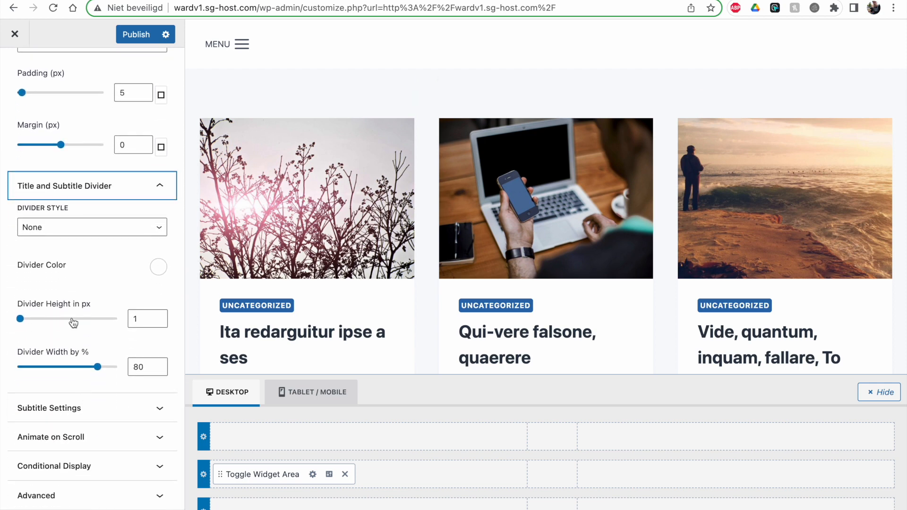
click(62, 409)
scroll(63, 424, down, 7)
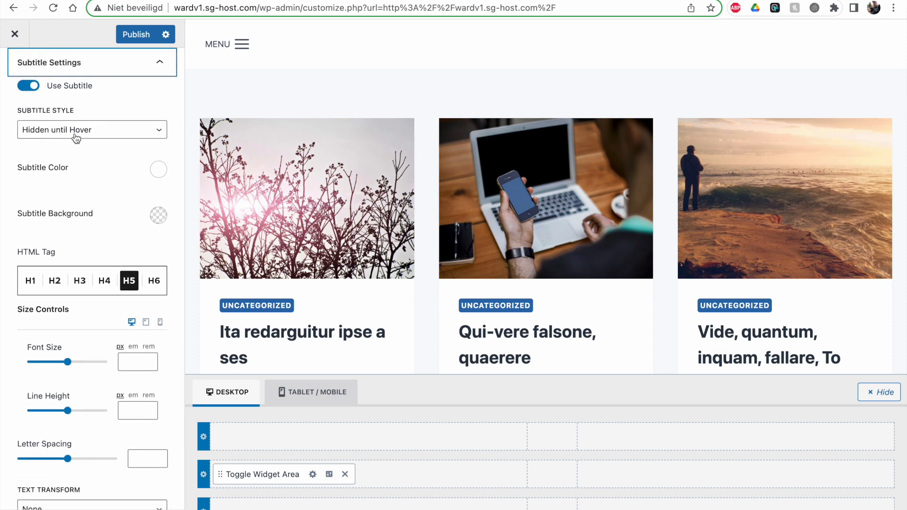
click(58, 136)
click(58, 132)
Step: Publish the Image Overlay changes and view the sale banner in the off-canvas area of the reloaded live site
click(140, 34)
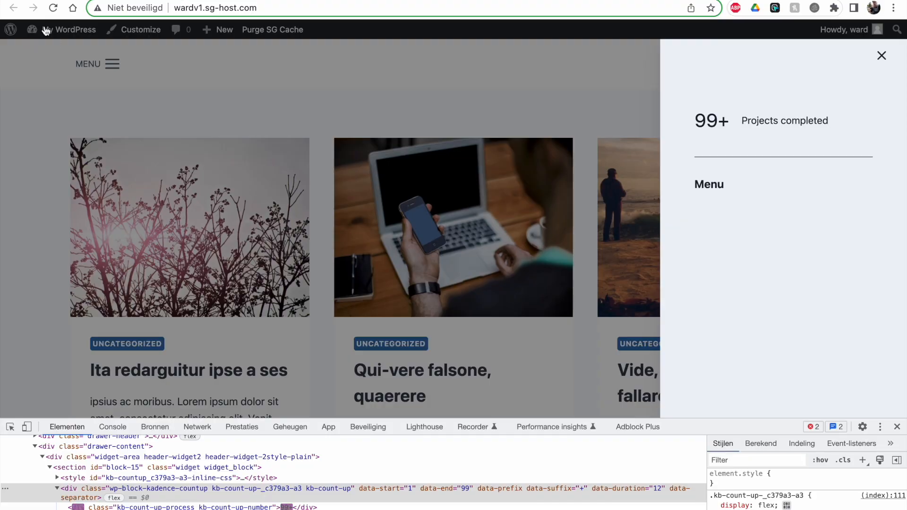
click(53, 7)
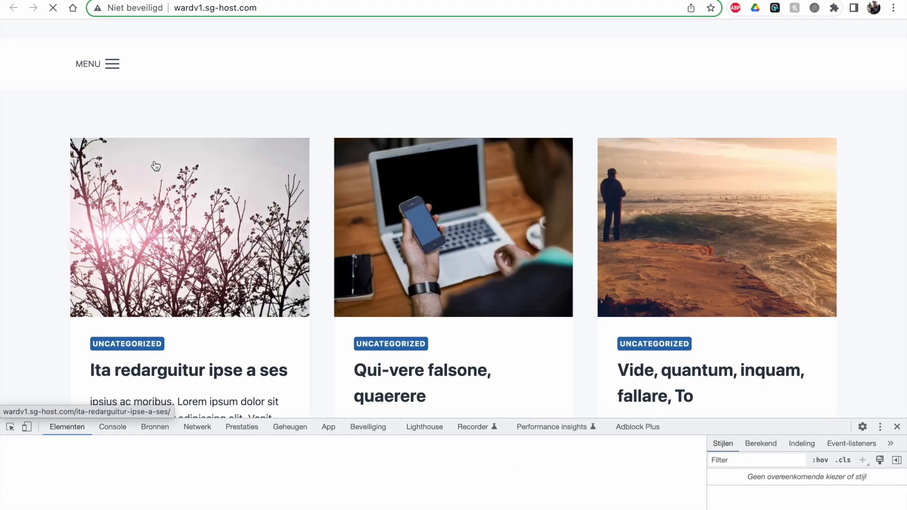
click(112, 71)
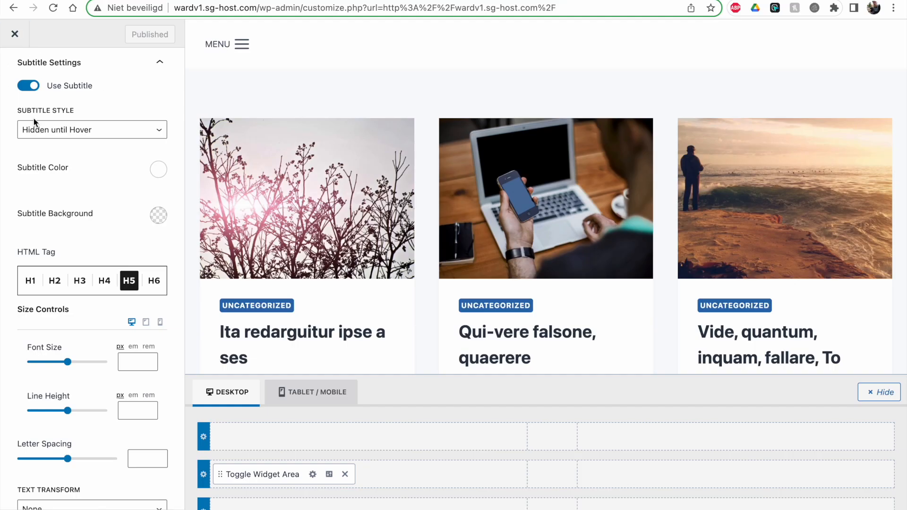
Step: Set the Image Overlay's image file size to medium_large (768x512) and publish the change
scroll(33, 118, up, 15)
scroll(87, 228, down, 1)
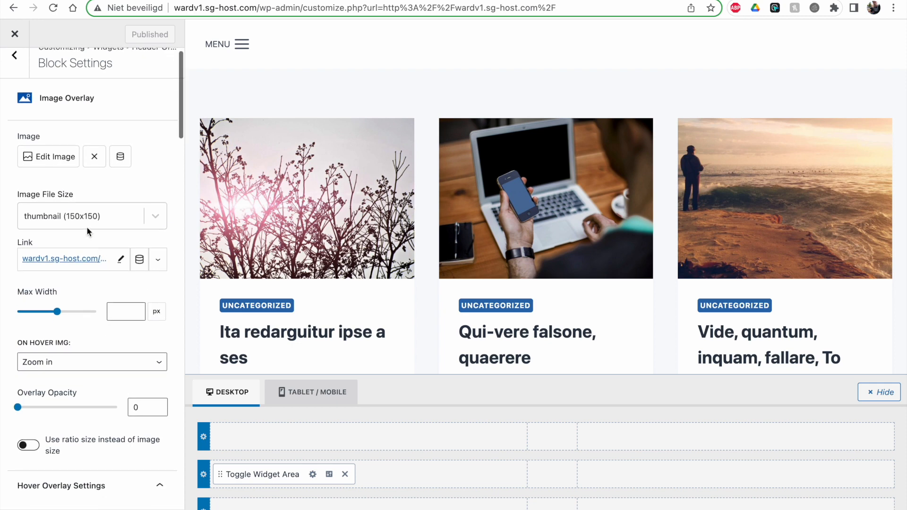
click(87, 226)
click(75, 308)
click(132, 31)
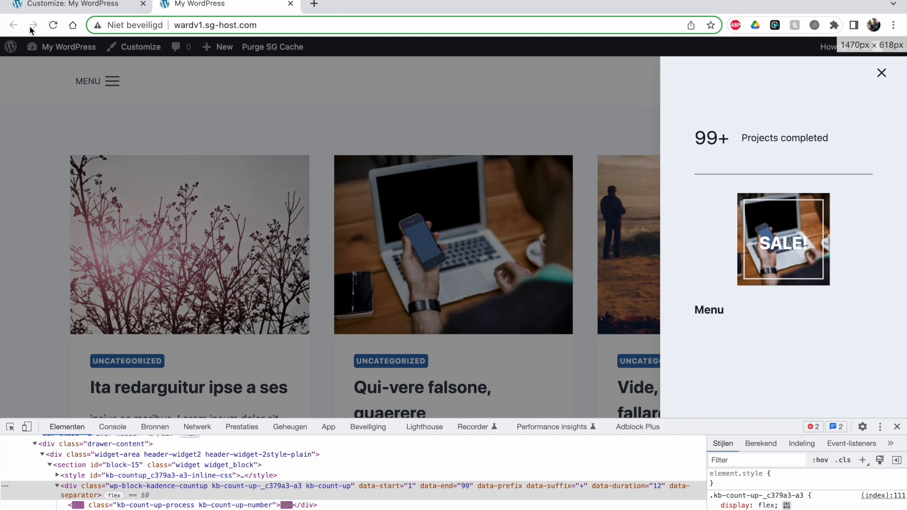
Step: Reload the live site, reopen its off-canvas area to view the resized banner, and close the developer tools
click(53, 25)
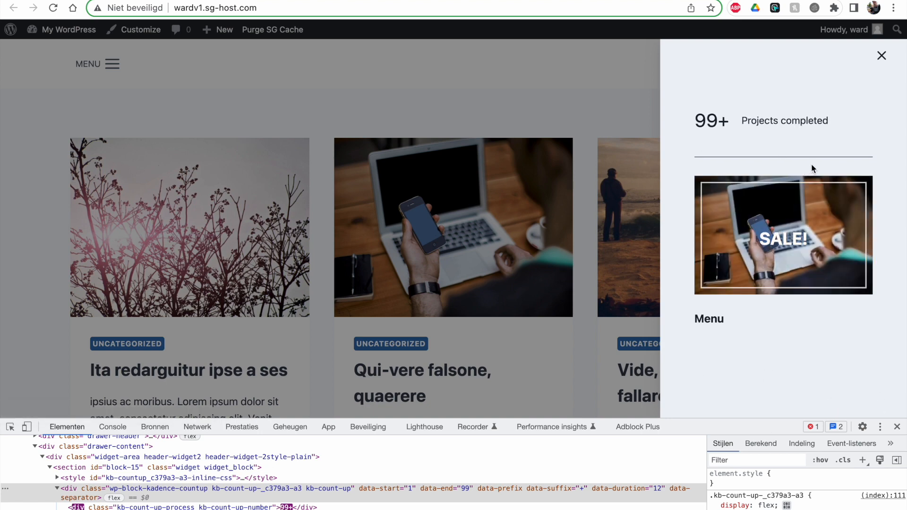
click(883, 56)
click(97, 67)
click(897, 428)
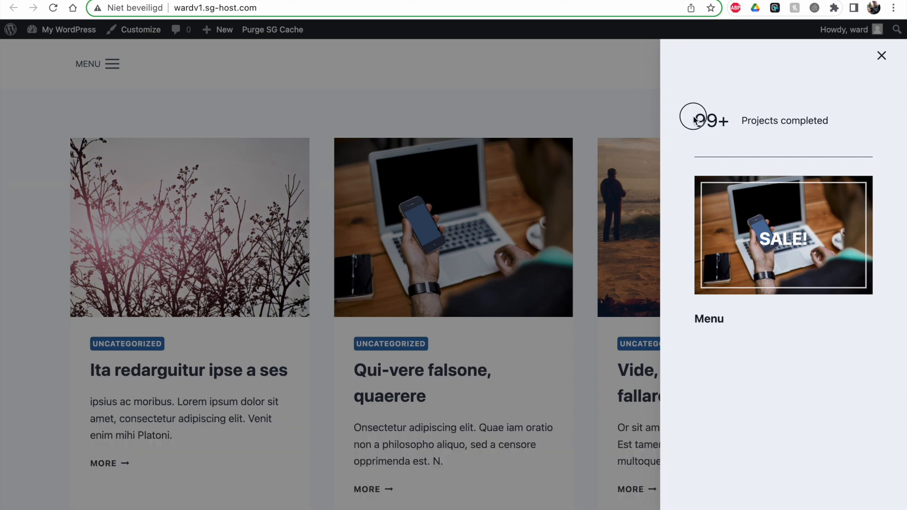
Step: Test the sale banner's hover effect and link on the live site, and open the off-canvas area on the linked post
drag(694, 119, 853, 133)
click(715, 138)
mouse_move(770, 226)
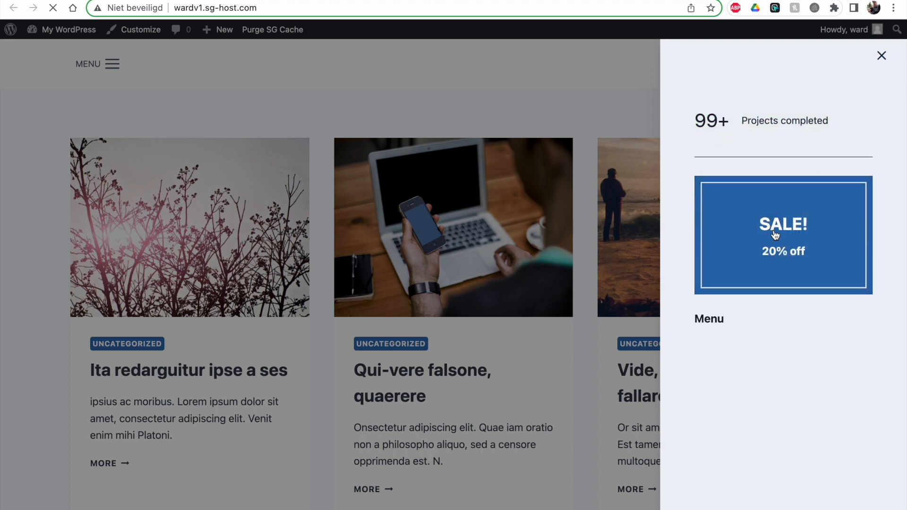
scroll(405, 287, down, 3)
scroll(405, 288, up, 3)
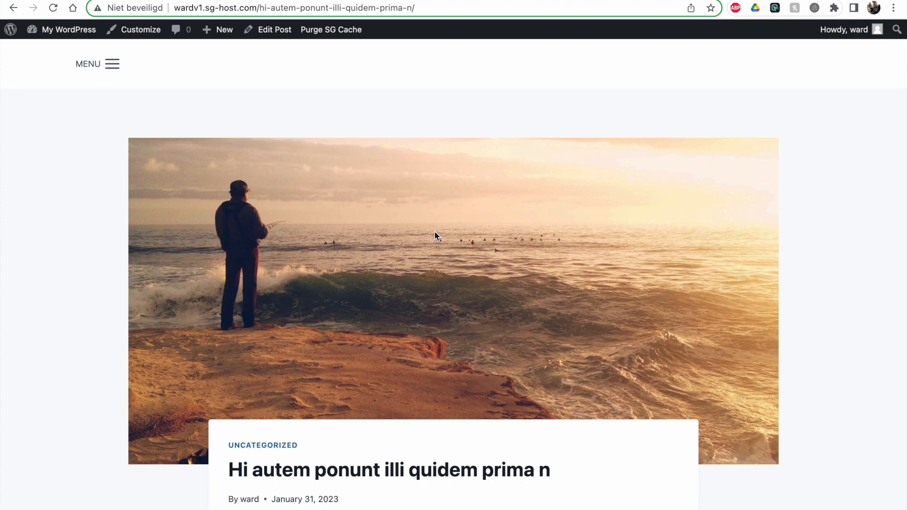
click(112, 64)
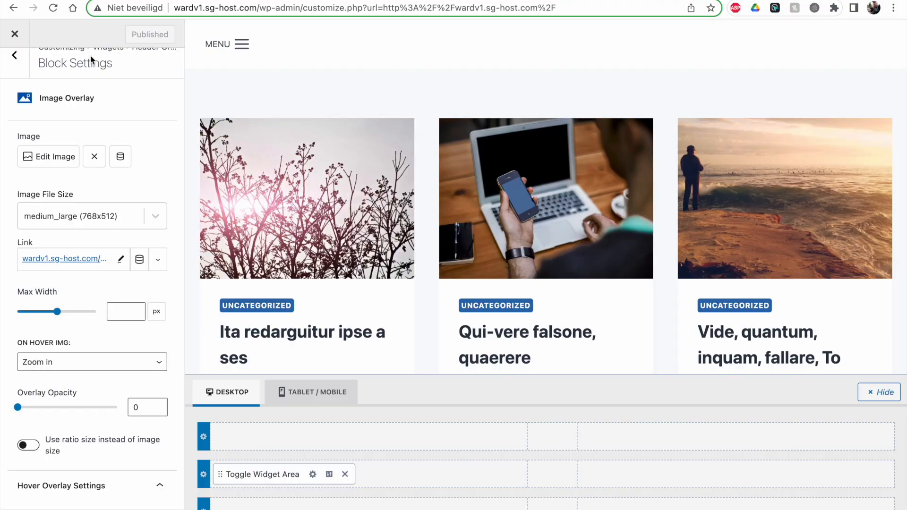
Step: Publish the Image Overlay with a hover overlay opacity of 0.7 and check the banner on the reloaded post page
scroll(69, 248, down, 7)
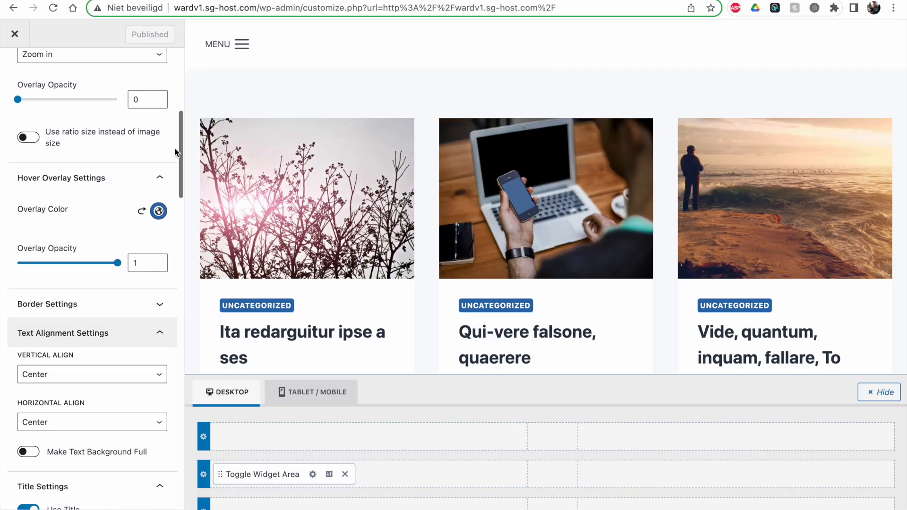
drag(117, 263, 88, 265)
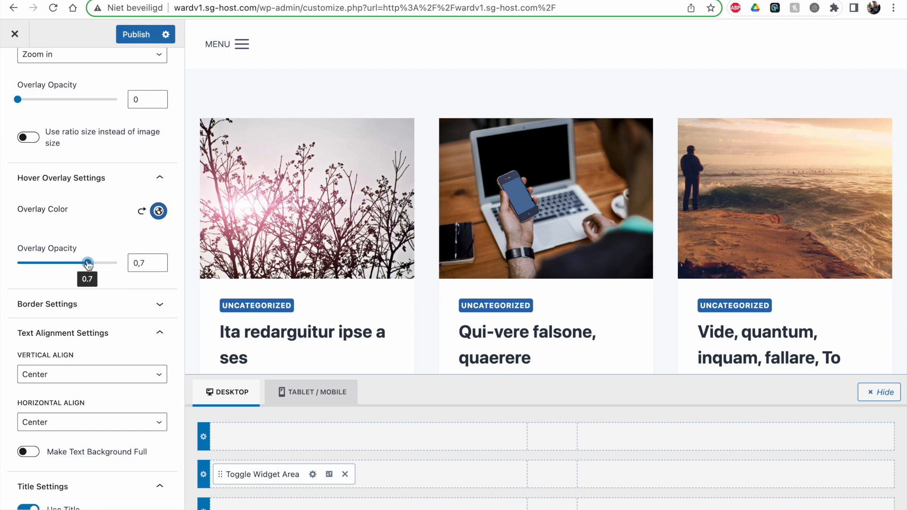
click(136, 35)
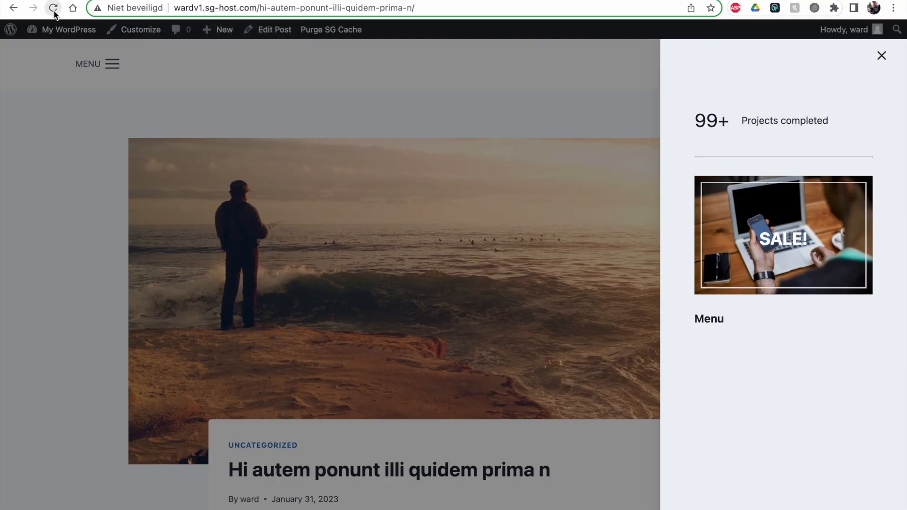
click(490, 119)
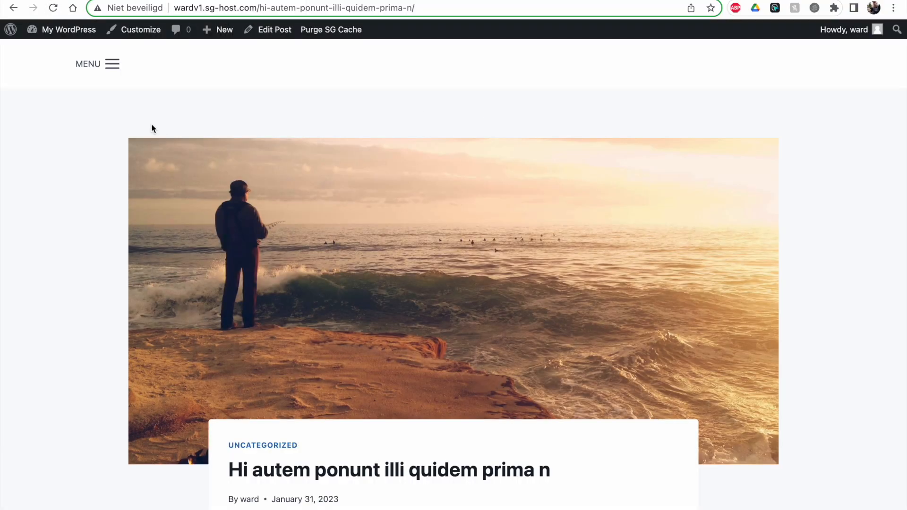
click(122, 75)
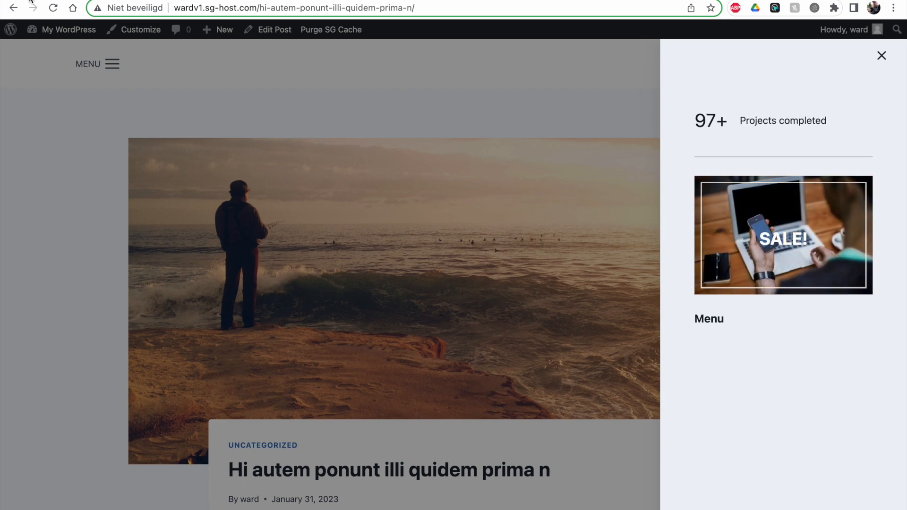
Step: Return to the Header Off Canvas widget area and search the available blocks for "menu"
click(14, 8)
scroll(135, 369, down, 3)
scroll(136, 369, up, 10)
click(16, 68)
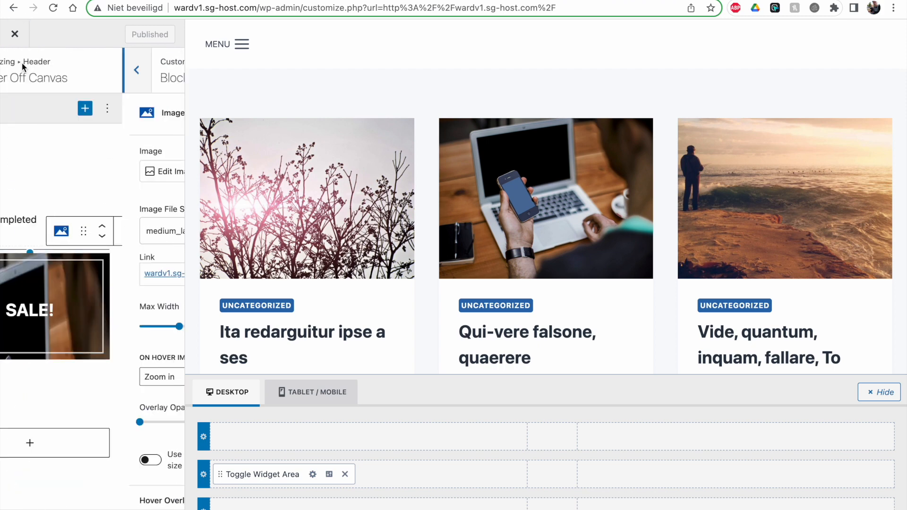
click(75, 445)
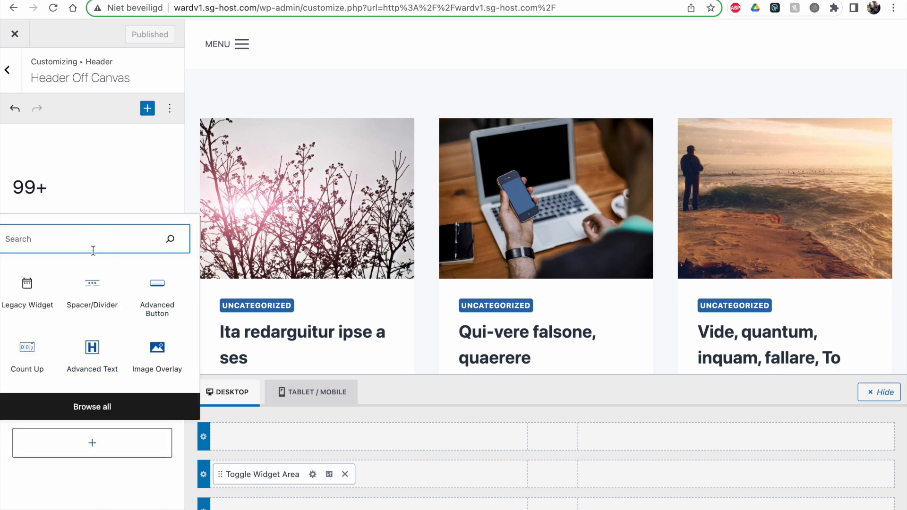
text(menu)
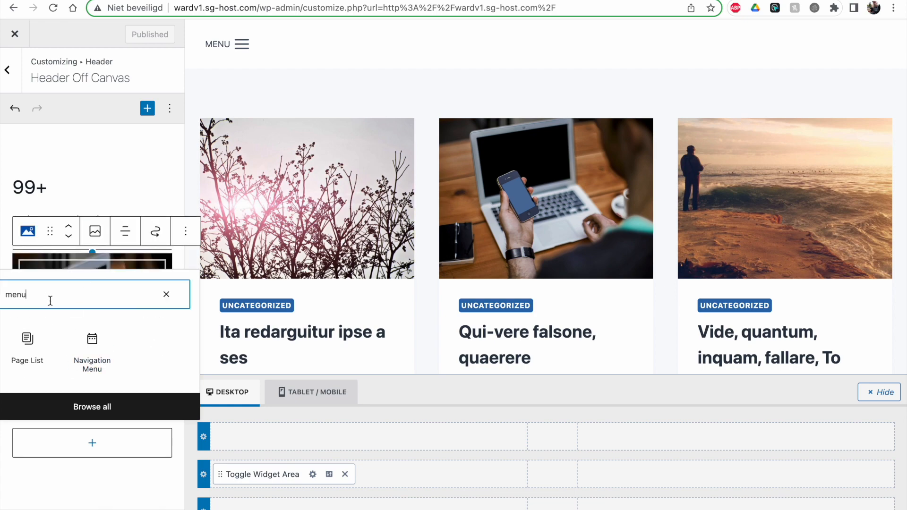
Step: Add an Icon List block below the Menu heading and name its first item "Home"
click(93, 342)
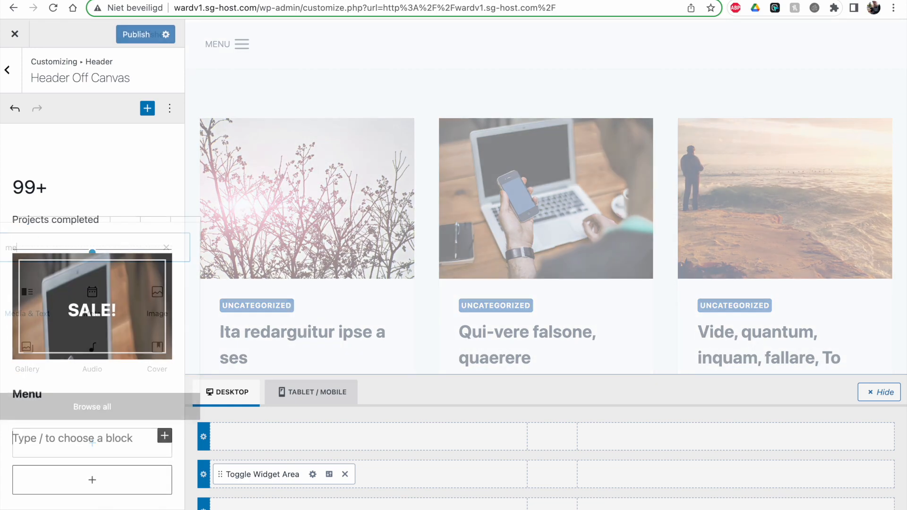
text(/icon li)
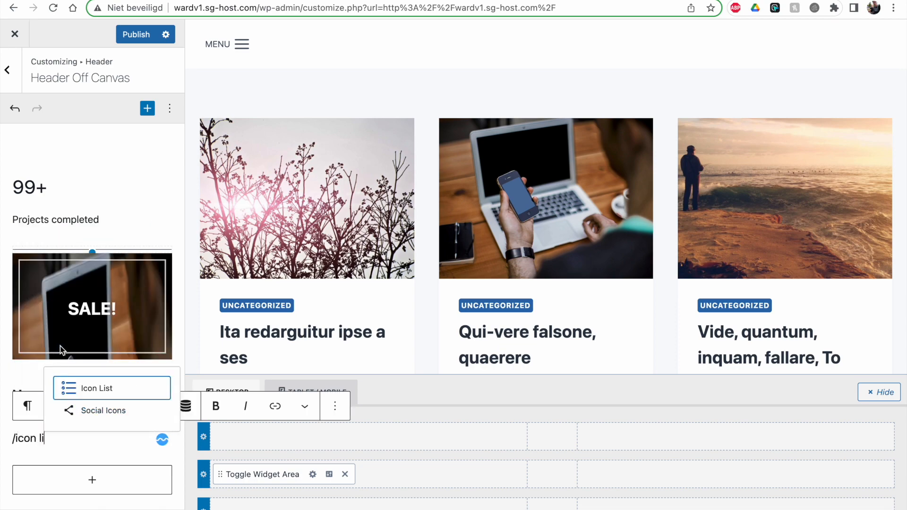
click(92, 387)
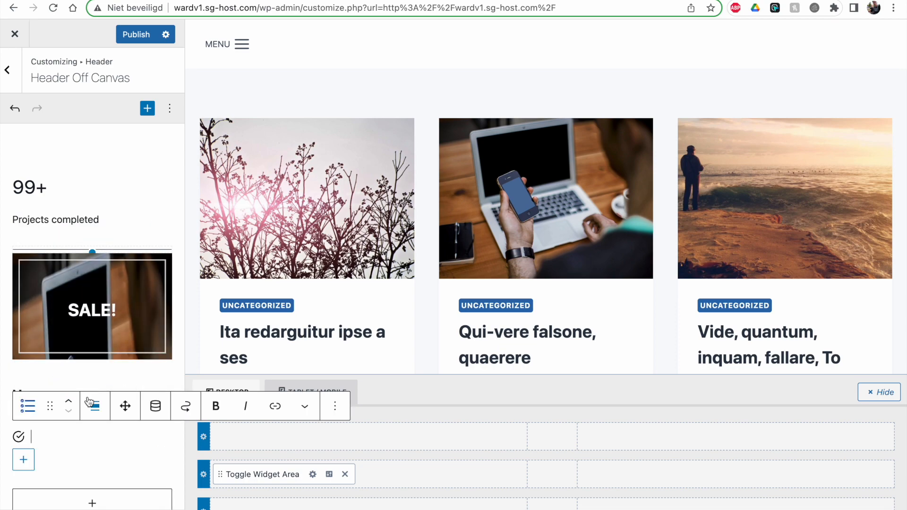
text(Ho)
Step: Show the Icon List's full block settings and link its Home item to the site's front page at wardv1.sg-host.com/
double_click(46, 437)
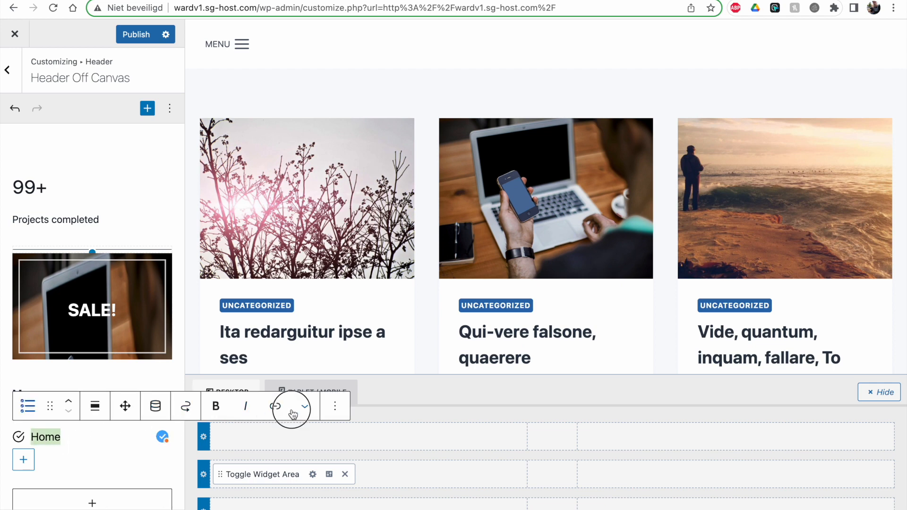
click(275, 406)
click(327, 409)
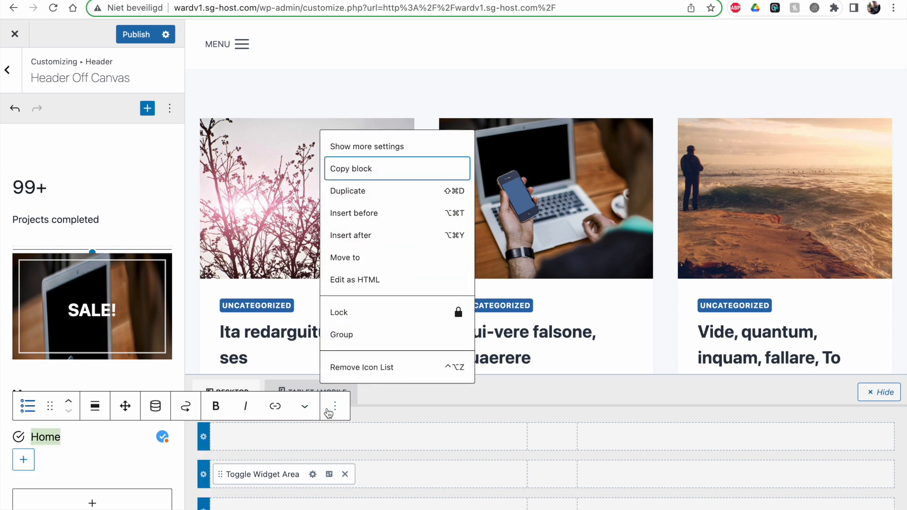
click(357, 147)
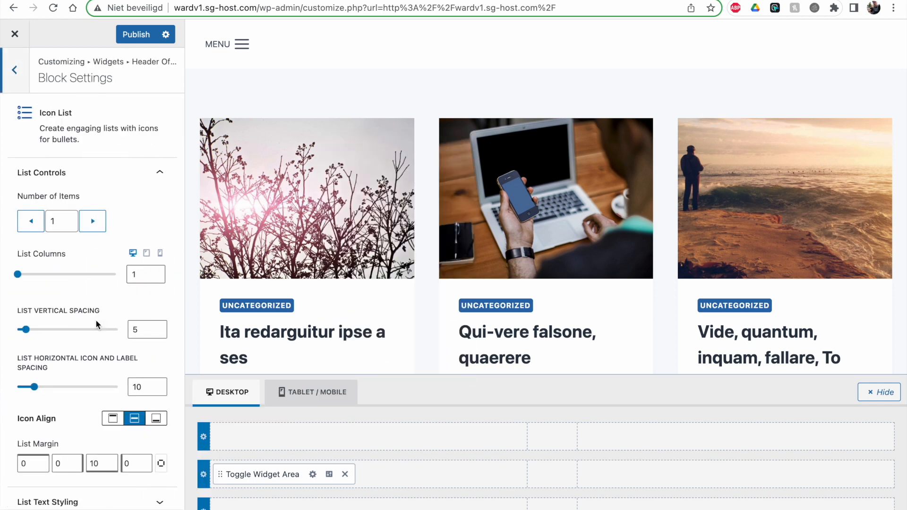
scroll(97, 322, down, 3)
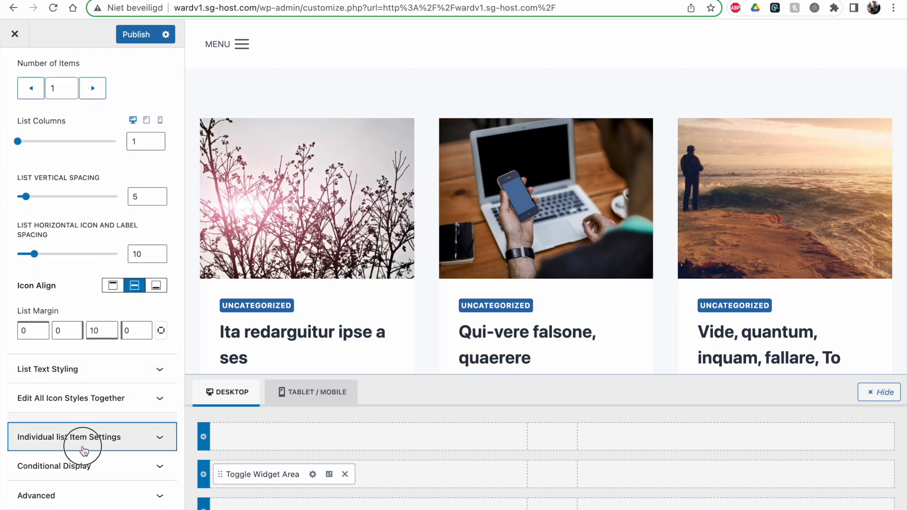
click(84, 451)
click(86, 259)
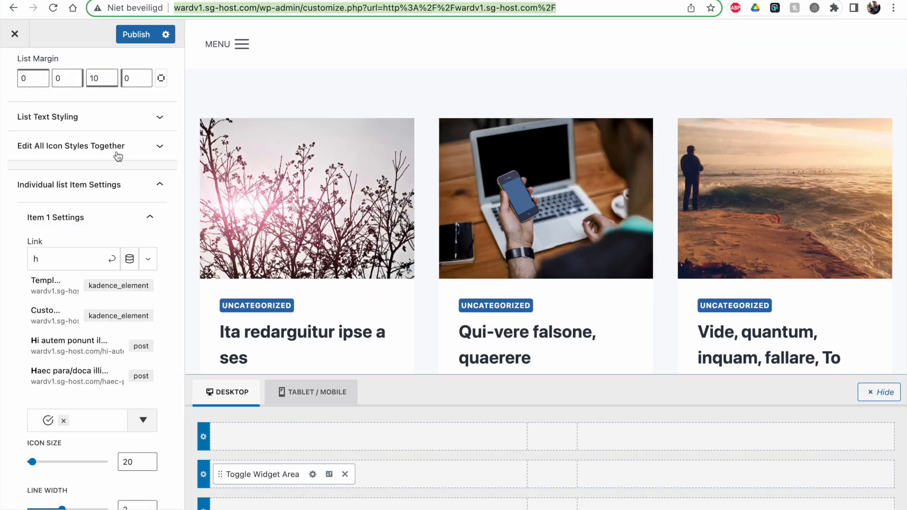
key(ctrl+v)
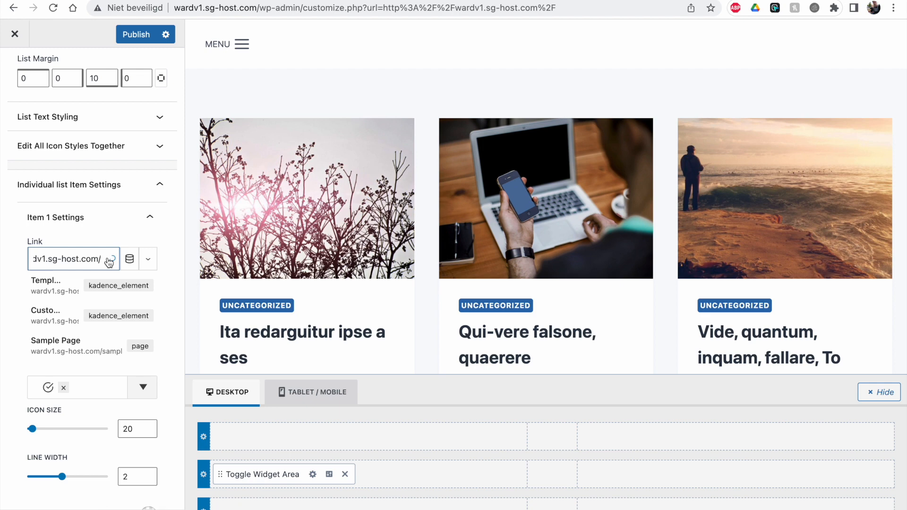
click(111, 259)
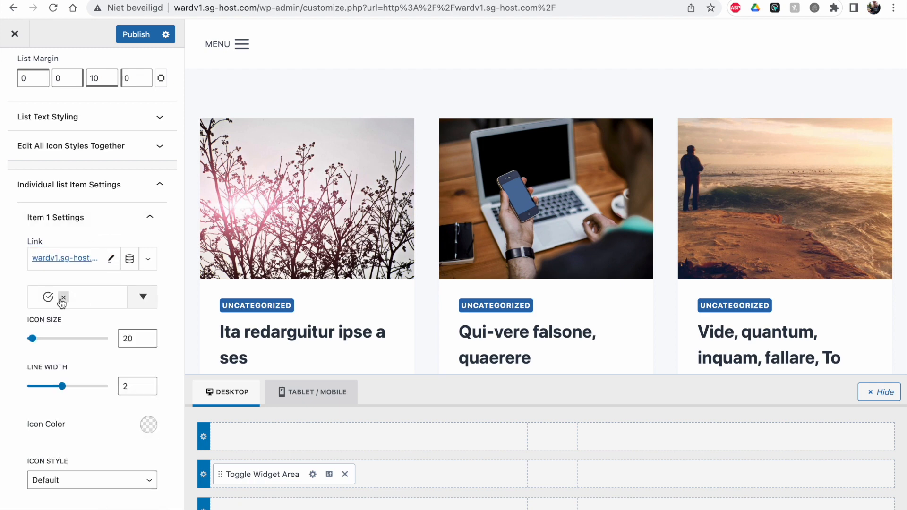
Step: Replace the Home item's icon with the outlined house icon, found by searching the icons for "home"
click(141, 296)
click(101, 77)
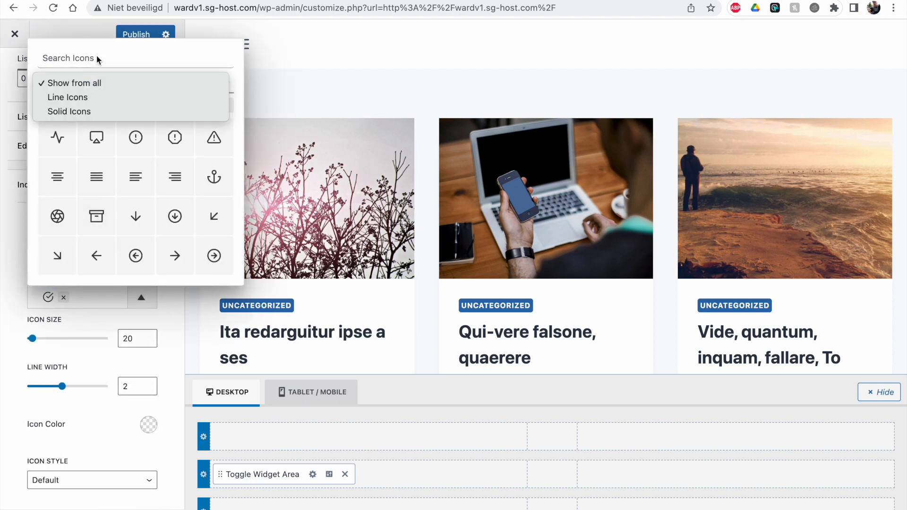
click(98, 57)
text(home)
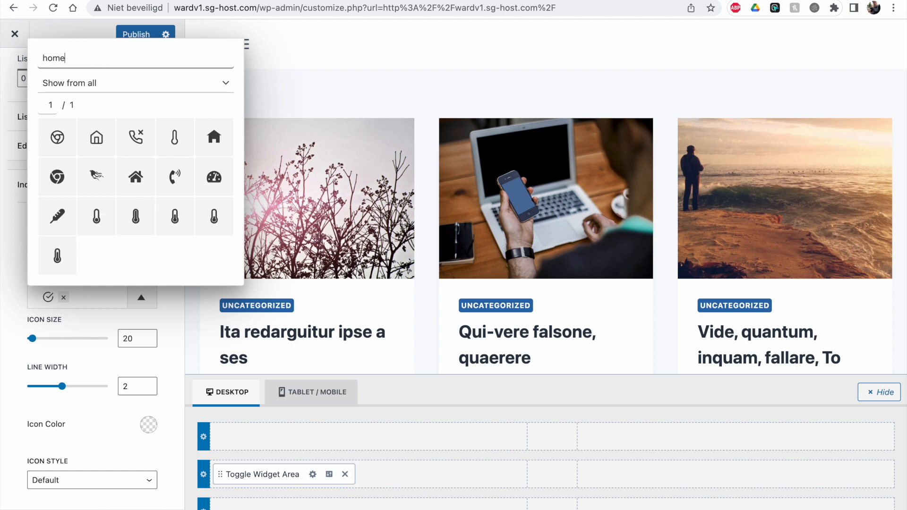
click(96, 137)
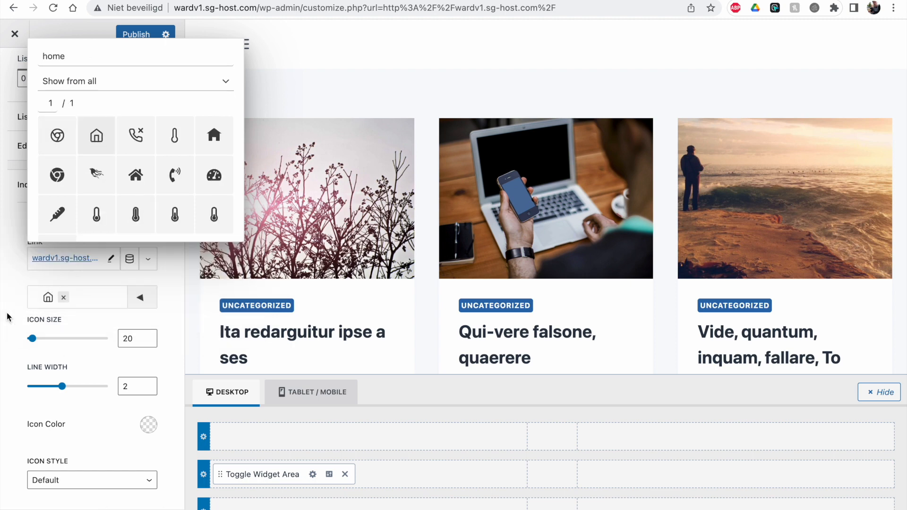
Step: Set the Home item's icon size to 10 and its colour to the palette's 1A202C, with the Default icon style
click(127, 338)
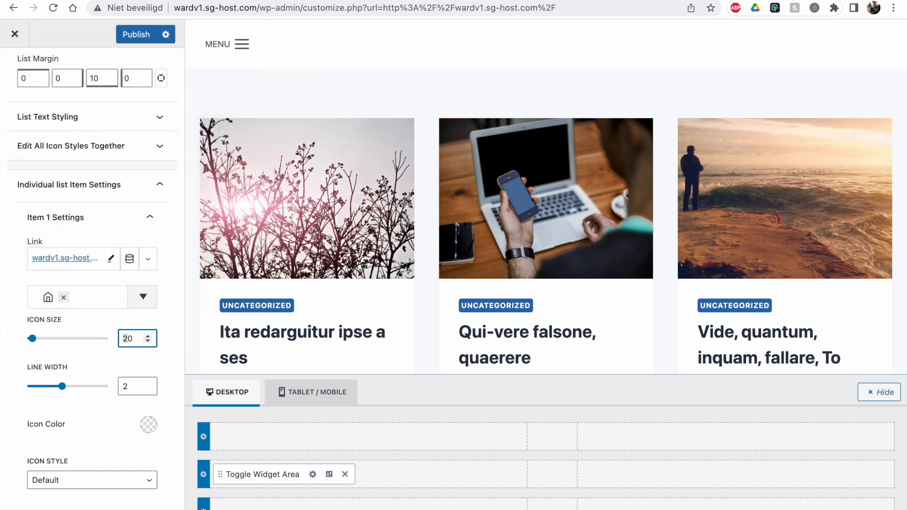
scroll(113, 331, down, 3)
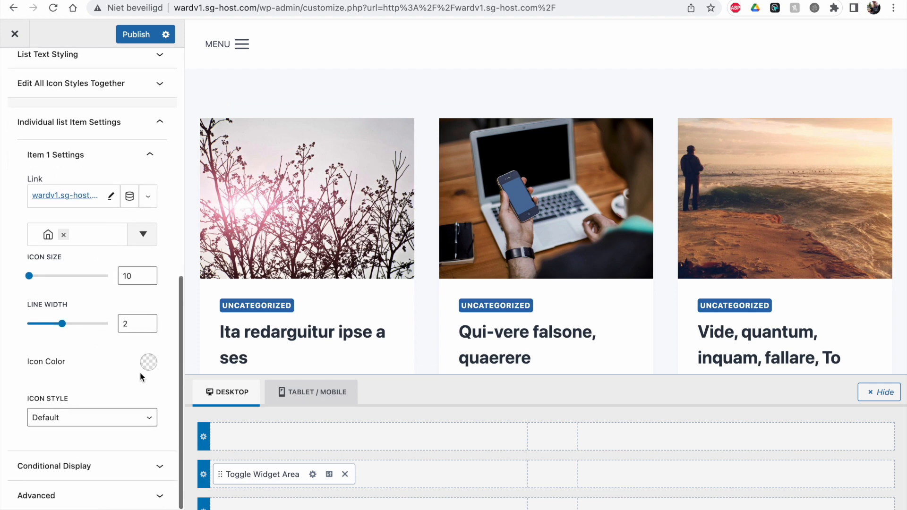
click(150, 364)
click(196, 336)
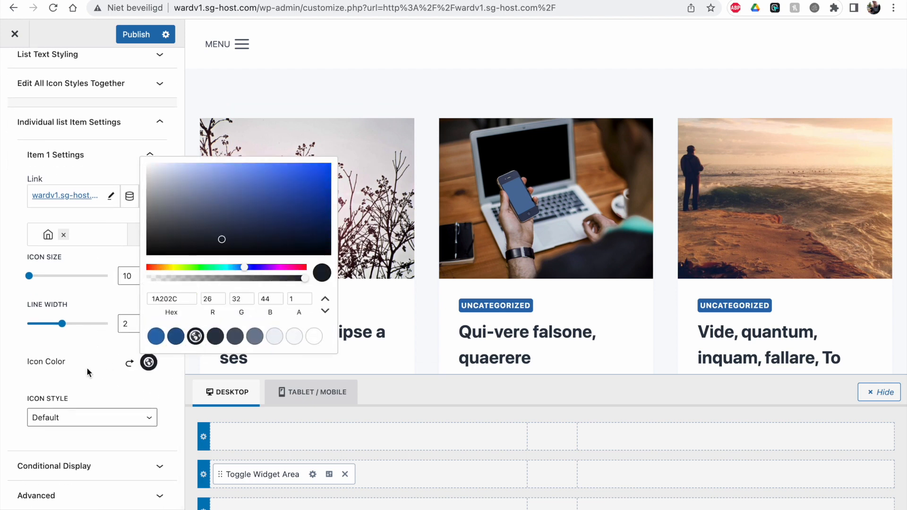
click(79, 418)
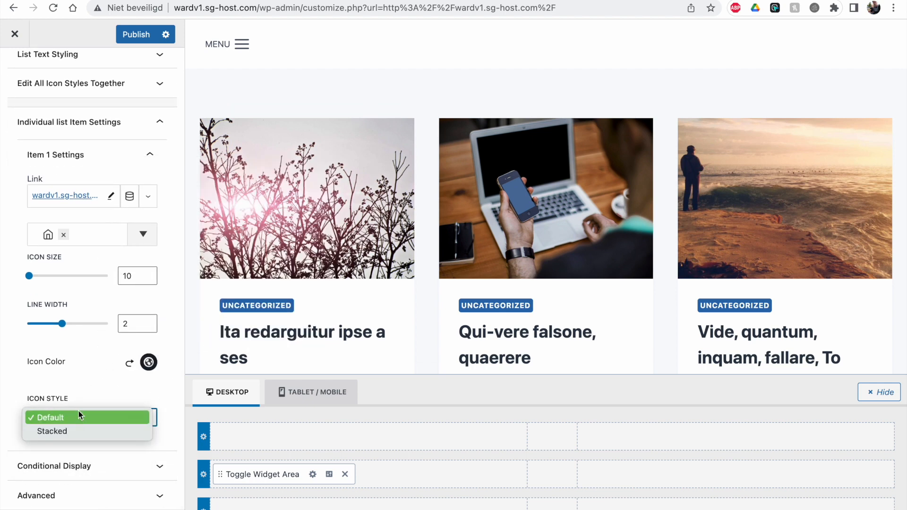
click(78, 418)
Step: Publish the changes and check the off-canvas menu's Home link on the live site
click(136, 35)
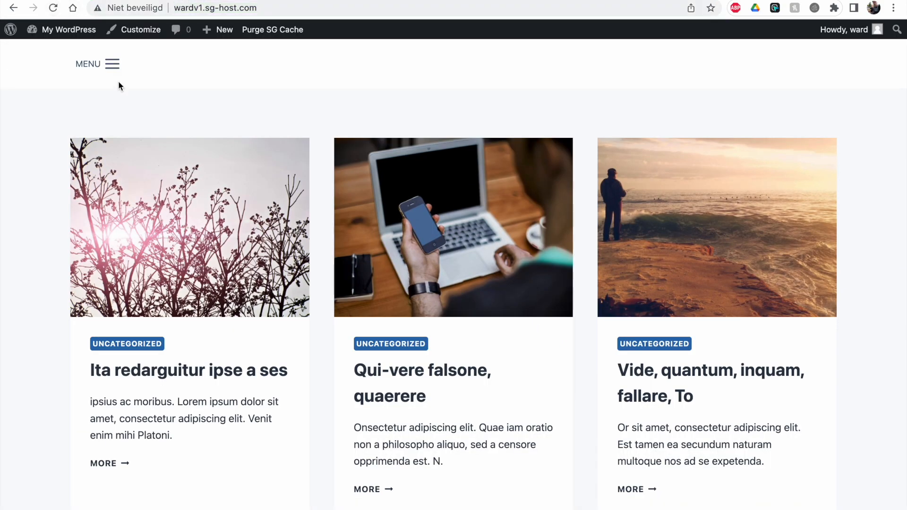
click(112, 64)
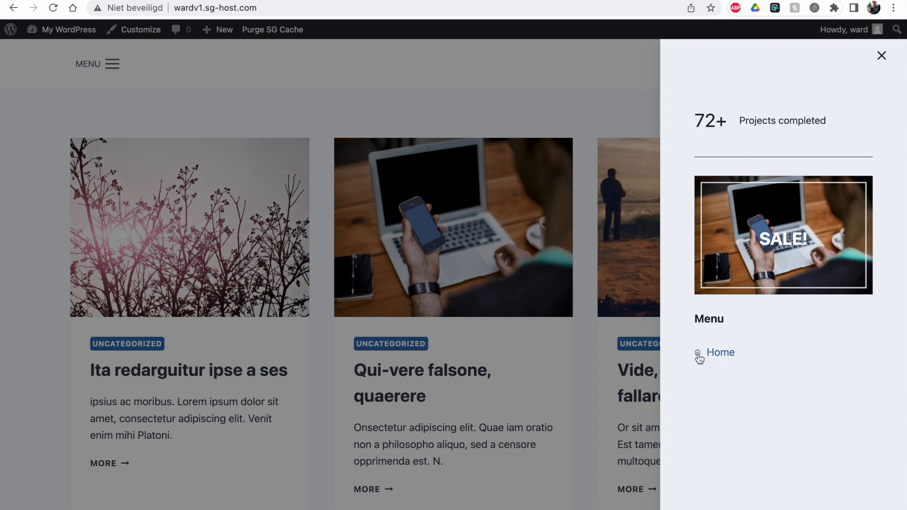
click(723, 358)
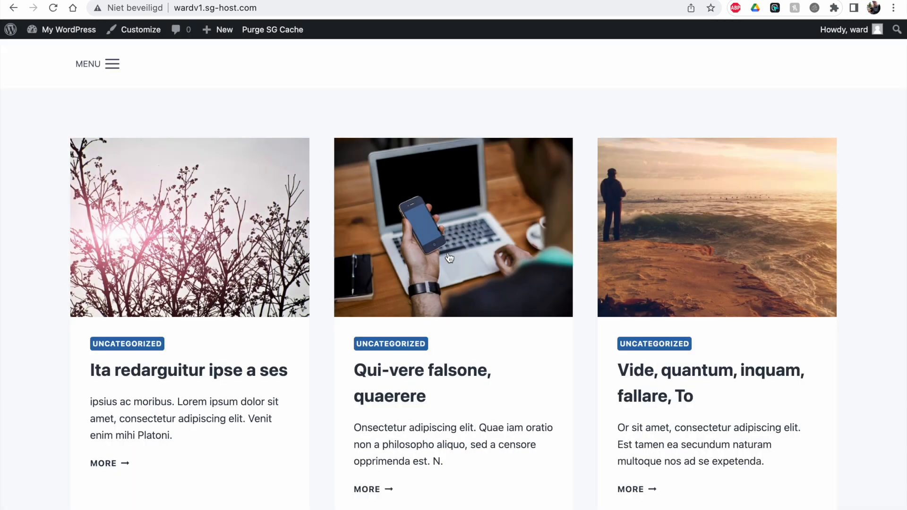
click(107, 67)
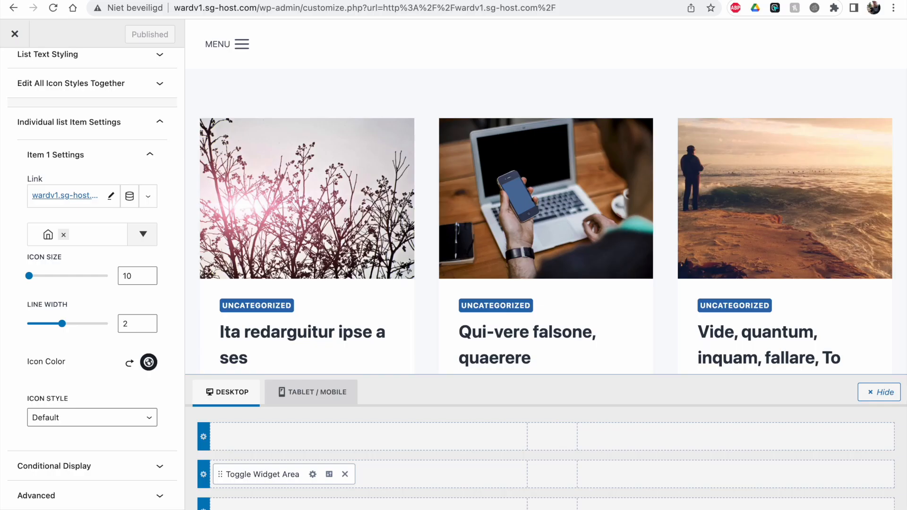
Step: Return to the Header Off Canvas blocks and add a second Icon List item named "Cat 1"
click(28, 121)
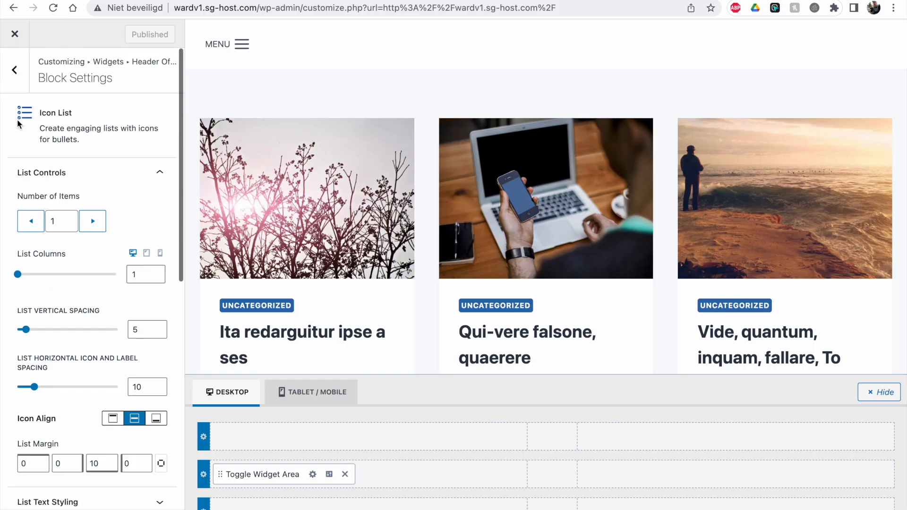
click(10, 83)
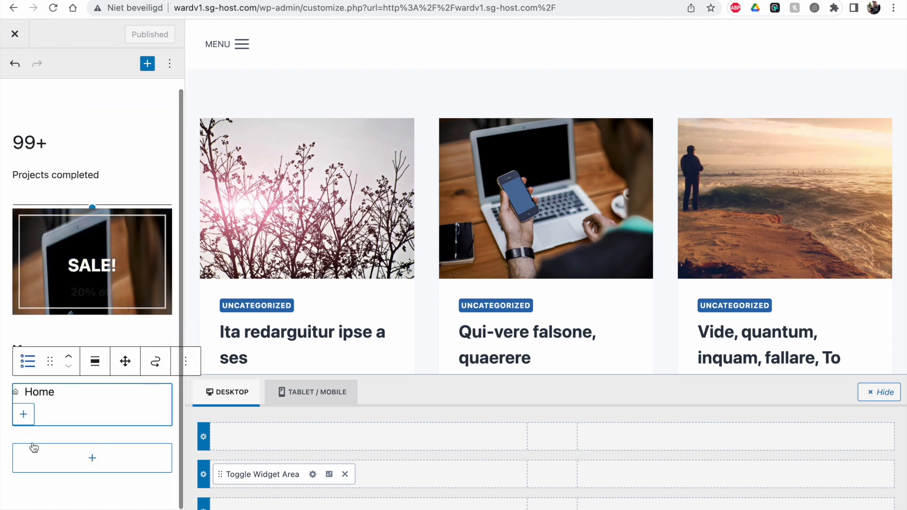
click(27, 417)
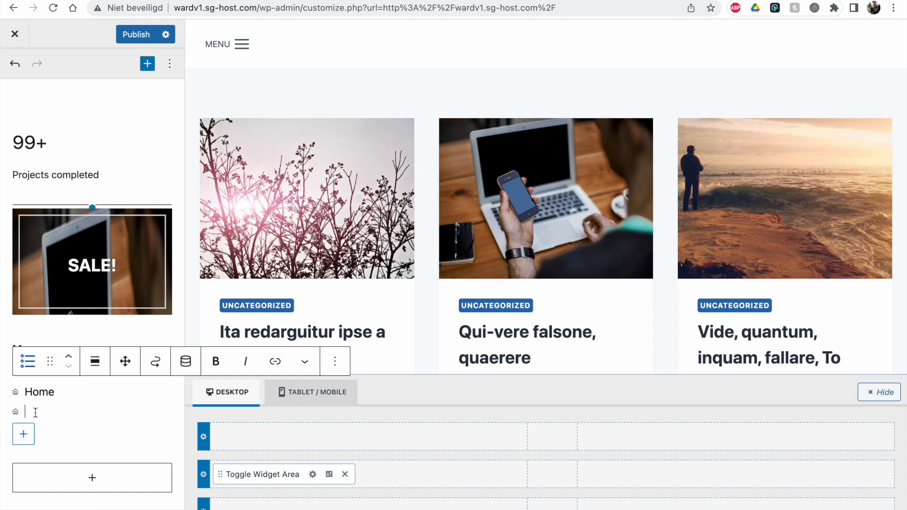
text(Cat 1)
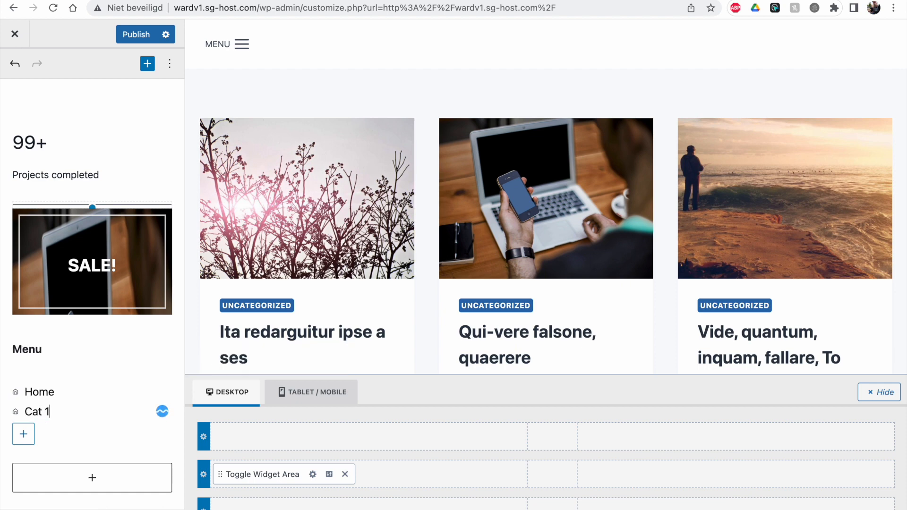
Step: Show the Icon List's full settings for Item 2 and clear its copied link for editing
click(335, 361)
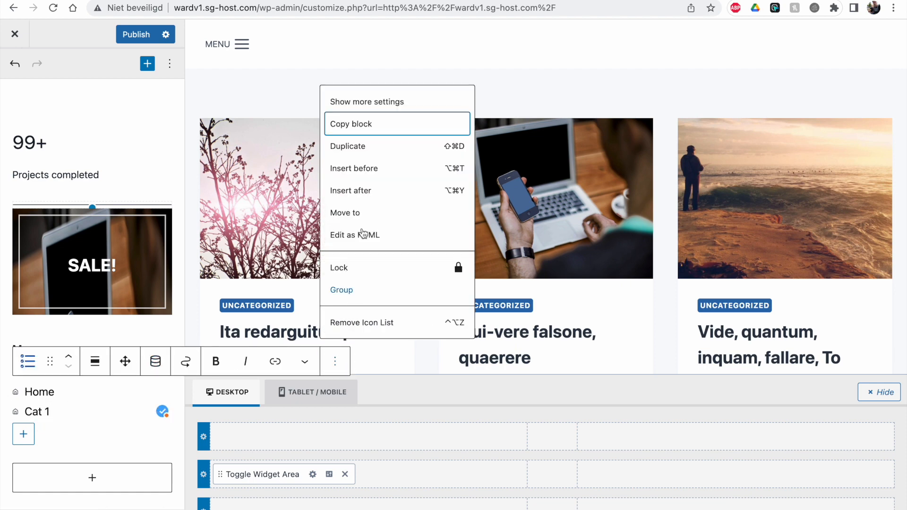
click(362, 112)
scroll(95, 307, down, 4)
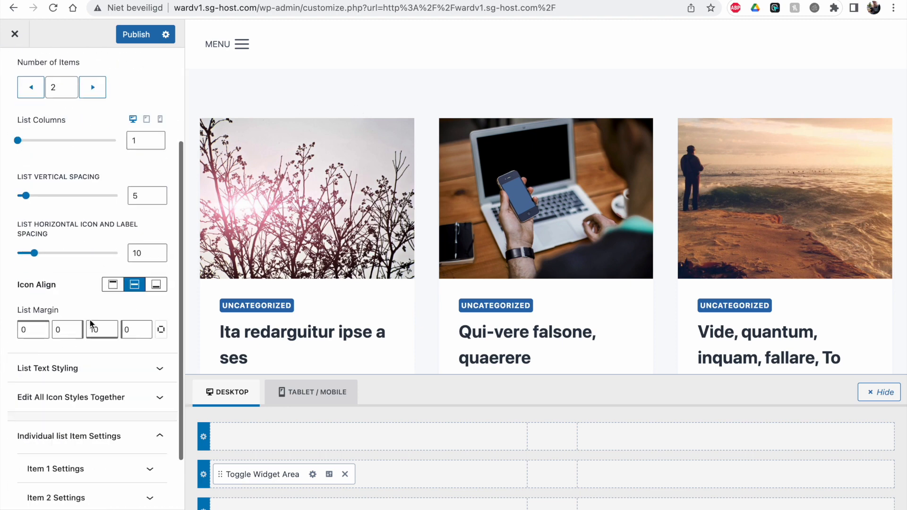
click(66, 427)
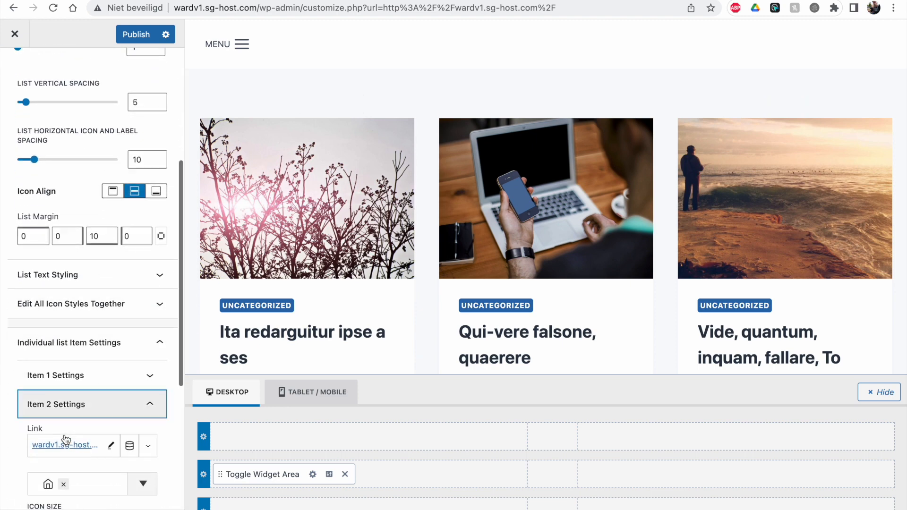
click(111, 228)
click(80, 228)
click(94, 227)
click(80, 227)
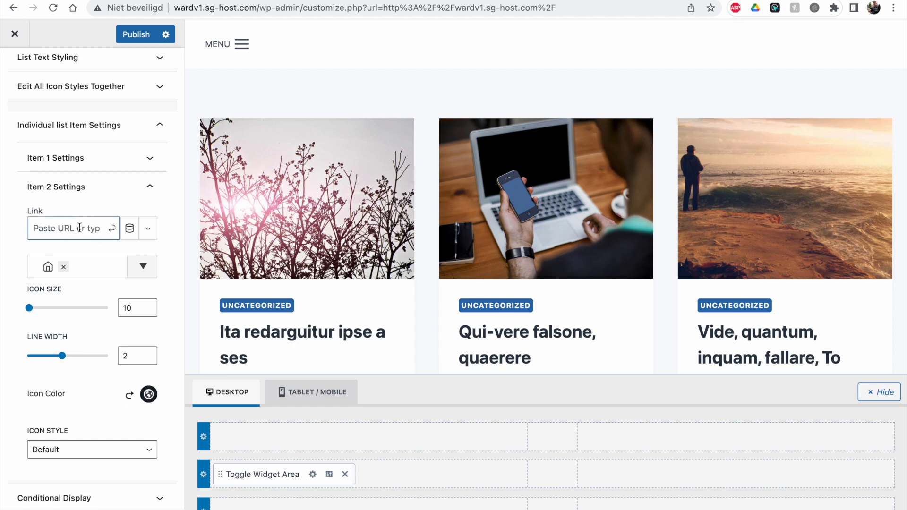
Step: Try to find a link target for the Cat 1 item by searching for "cat 1", and clear the search
text(cat 1)
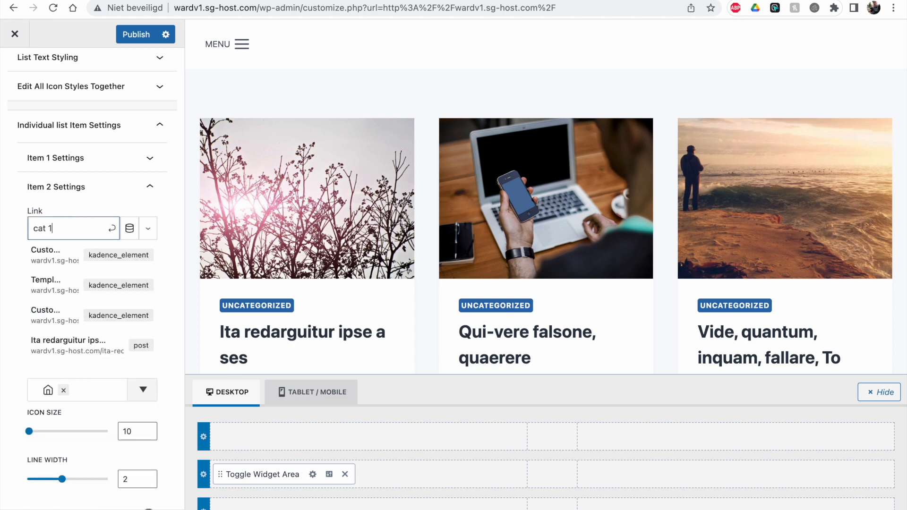
scroll(71, 310, down, 10)
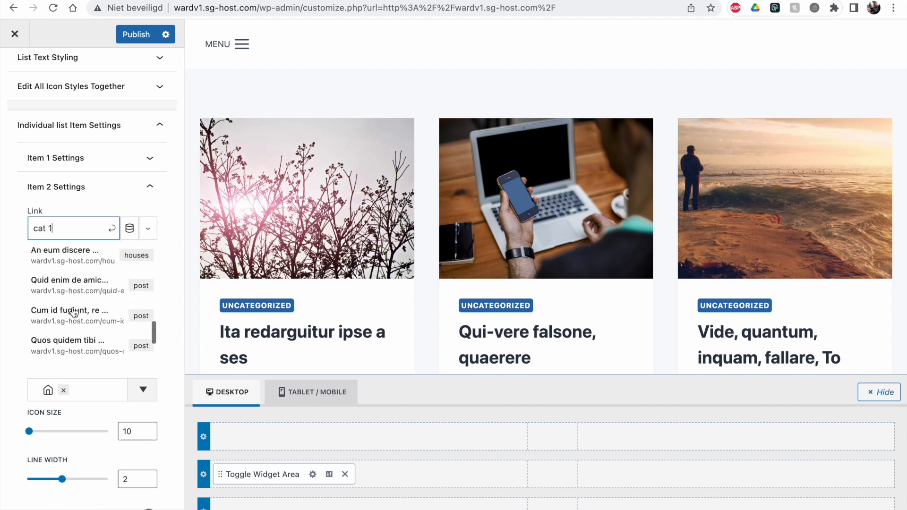
scroll(73, 312, up, 10)
key(BackSpace)
key(BackSpace)
key(BackSpace)
key(BackSpace)
key(BackSpace)
Step: Try to find a link target for the Cat 1 item by searching for "archive", and clear the search
text(archeo)
key(BackSpace)
key(BackSpace)
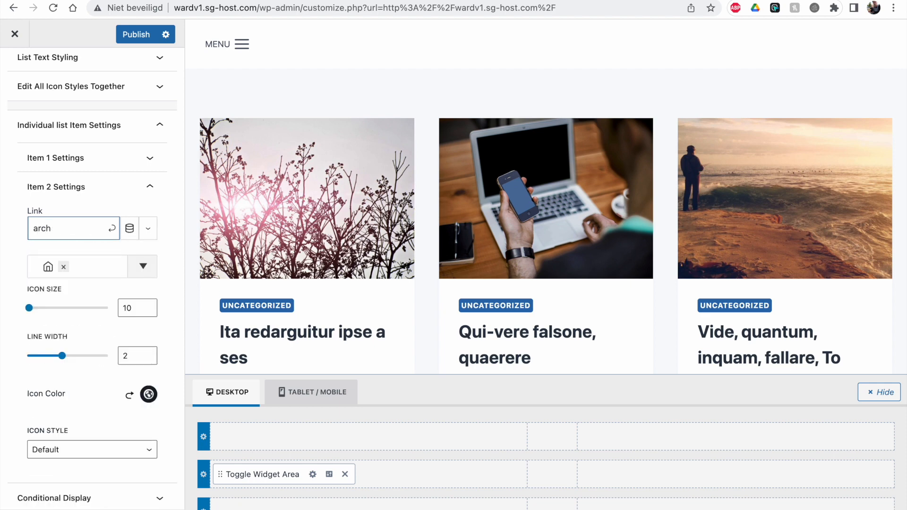
text(iv)
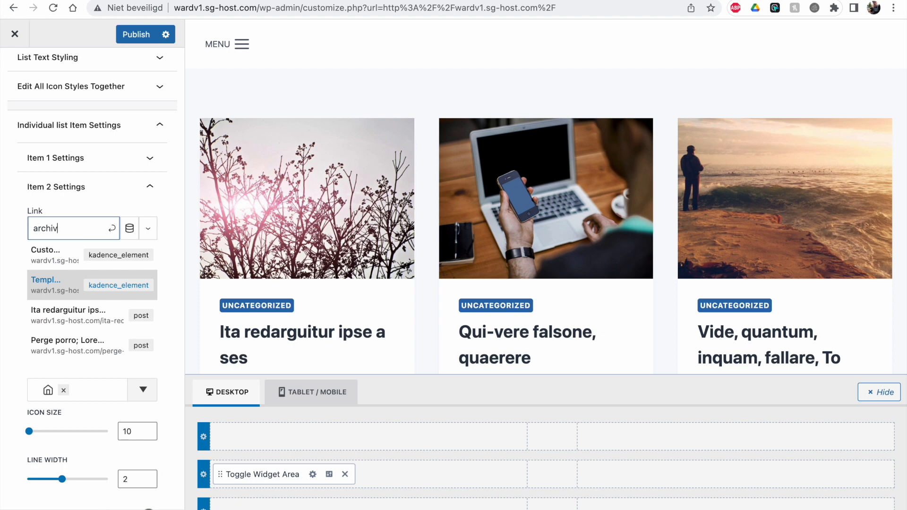
text(e)
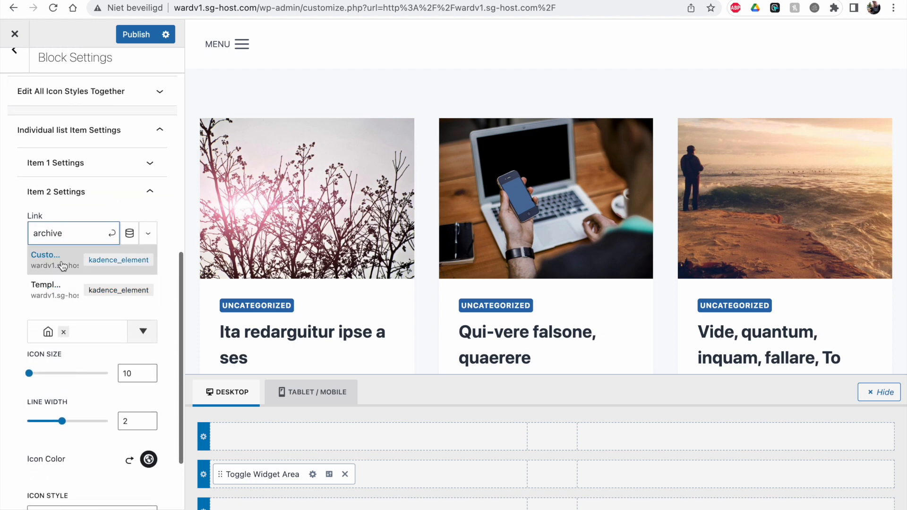
double_click(64, 229)
key(Right)
key(BackSpace)
key(BackSpace)
key(BackSpace)
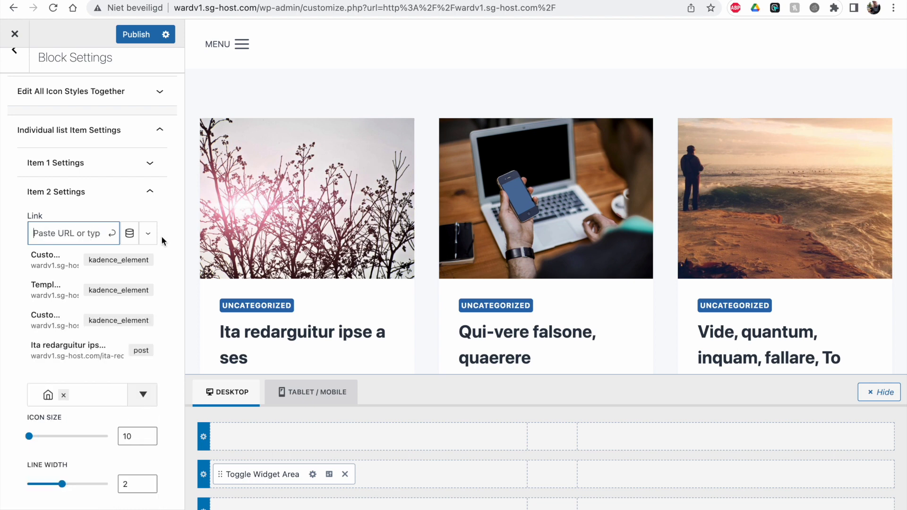
Step: On the live site, open the Cat 1 category archive from page 2 of the posts and copy its address
scroll(507, 284, down, 3)
scroll(507, 284, up, 1)
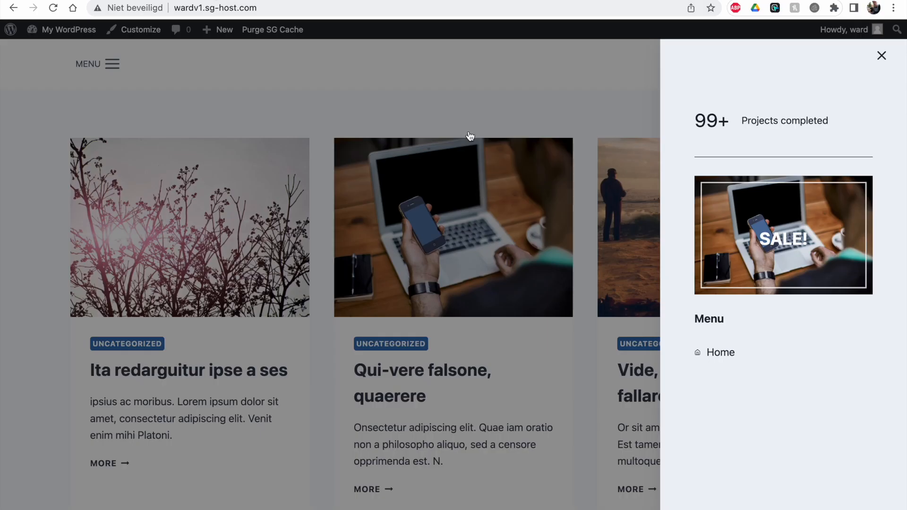
click(512, 168)
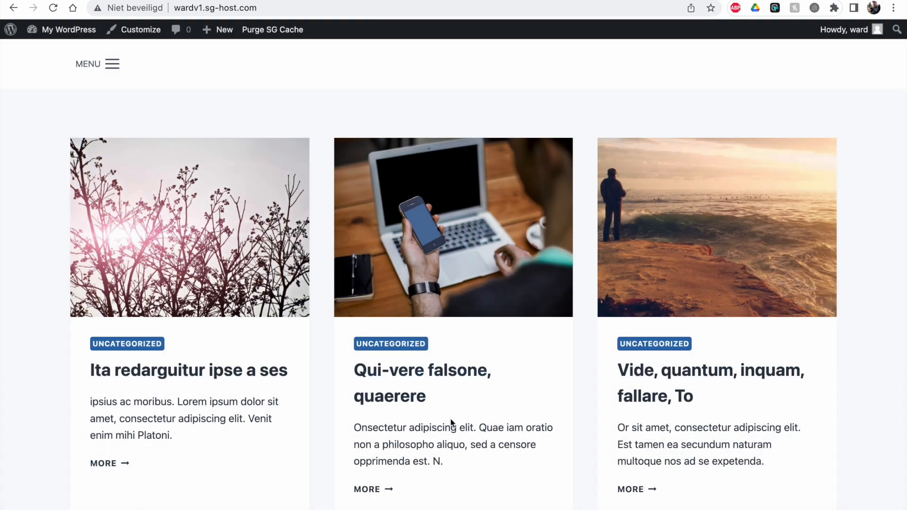
scroll(460, 445, down, 10)
scroll(459, 446, down, 10)
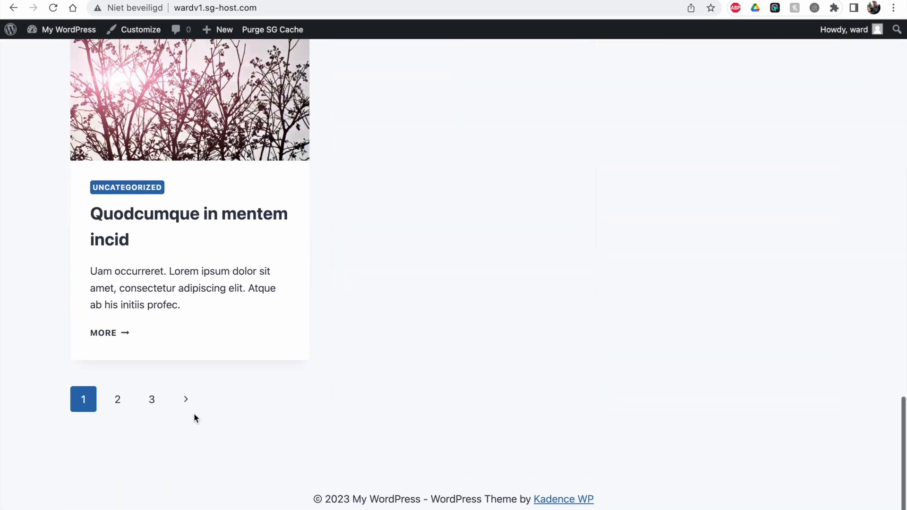
click(114, 406)
click(368, 350)
click(243, 6)
key(super+c)
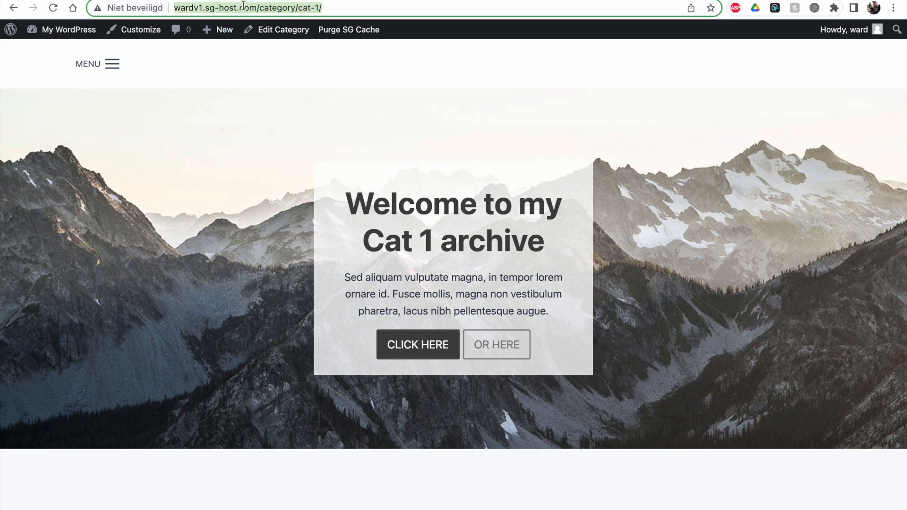
Step: Link the Cat 1 item to wardv1.sg-host.com/category/cat-1/ and remove its house icon
click(94, 1)
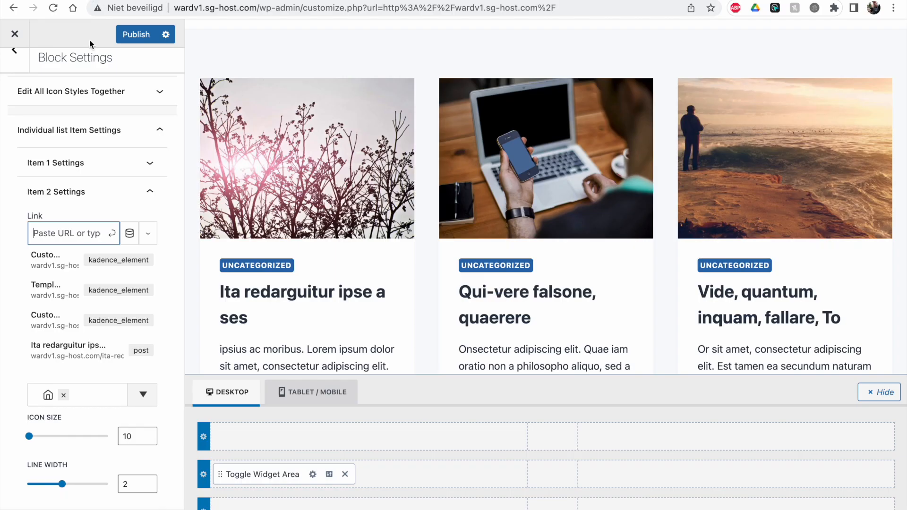
key(super+v)
click(112, 234)
click(62, 272)
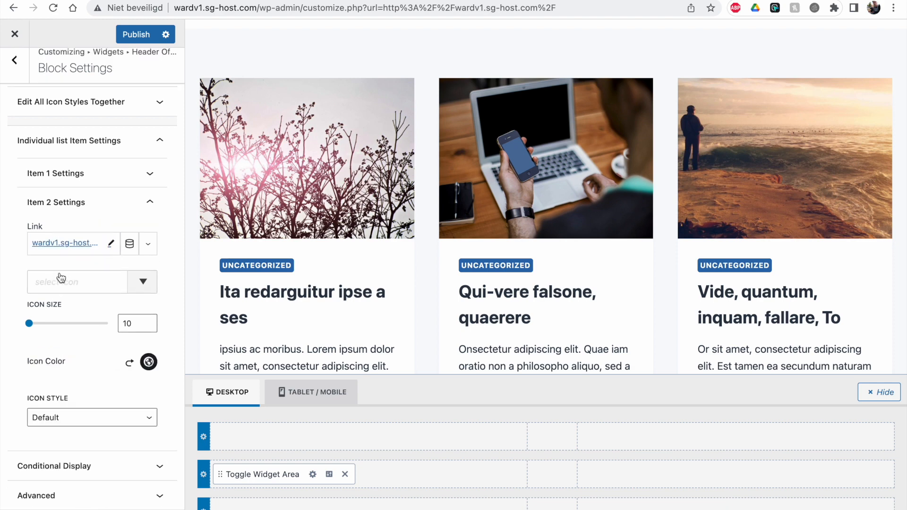
Step: Try to find an icon for the Cat 1 item by searching for "categ", and clear the search
click(62, 282)
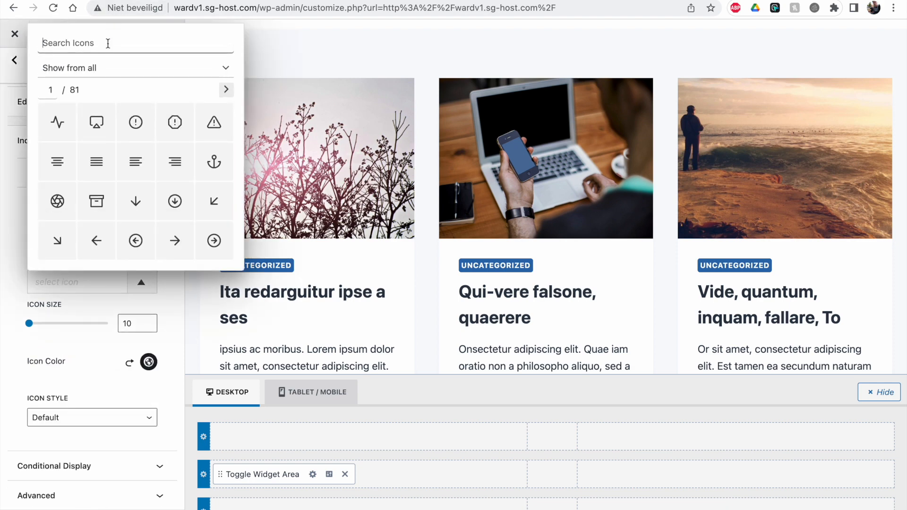
text(categ)
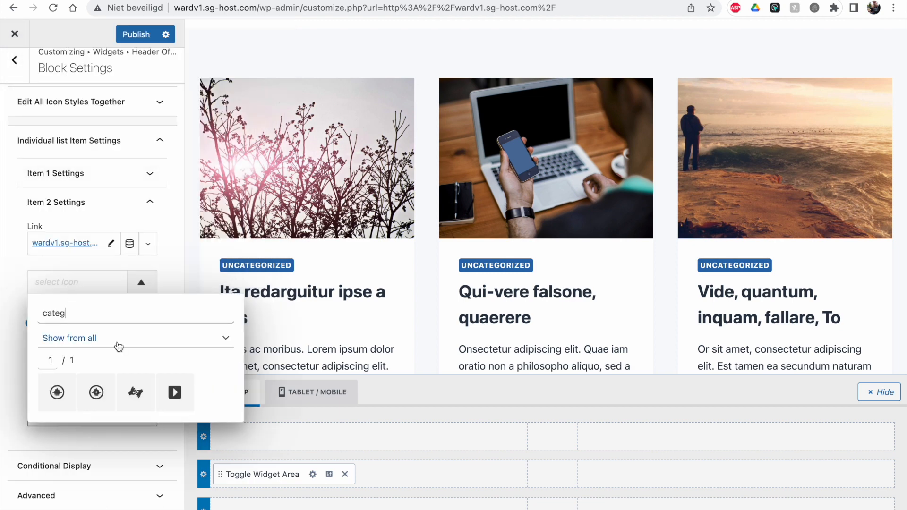
key(BackSpace)
key(BackSpace)
key(BackSpace)
key(BackSpace)
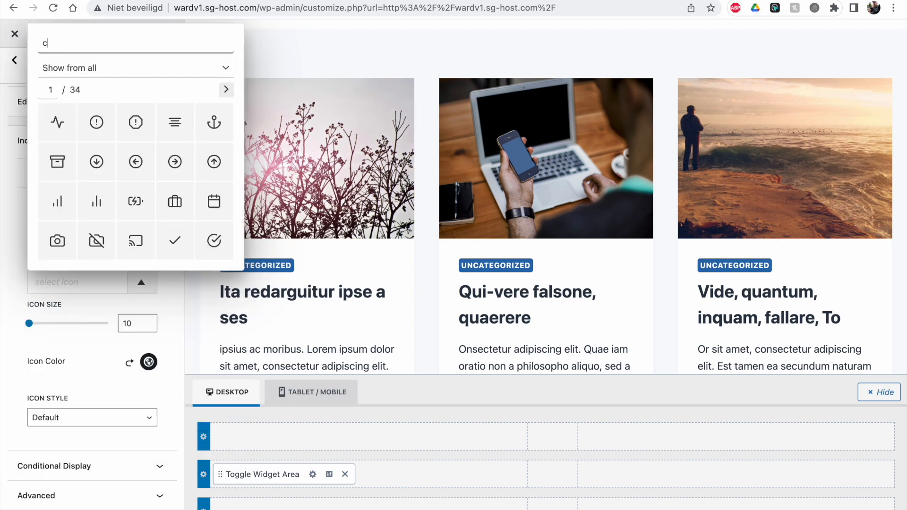
key(BackSpace)
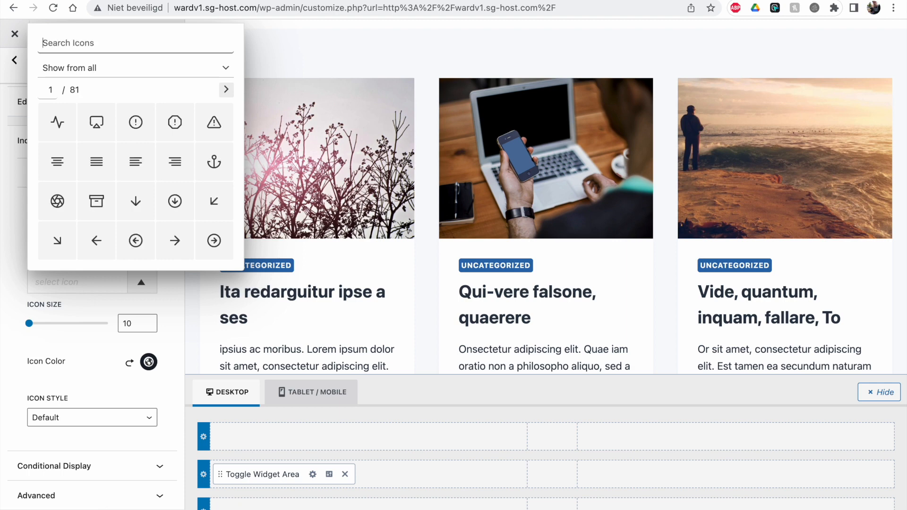
Step: Give the Cat 1 item a plain right-arrow icon with an icon size of 10, and publish the changes
click(173, 241)
click(85, 324)
click(69, 324)
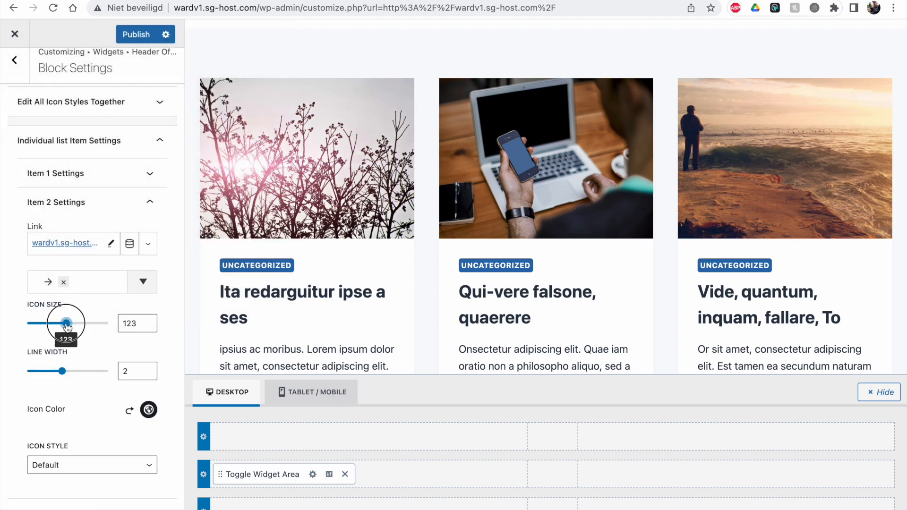
double_click(122, 324)
text(10)
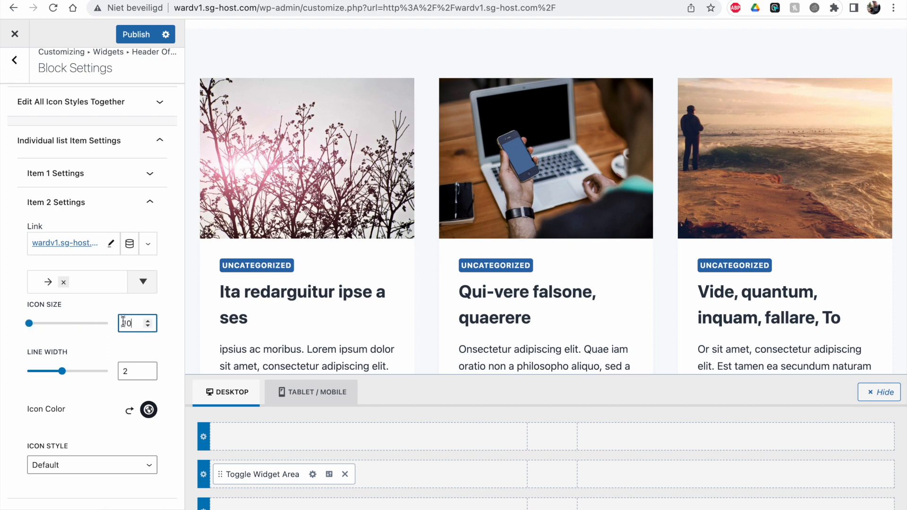
scroll(118, 317, down, 2)
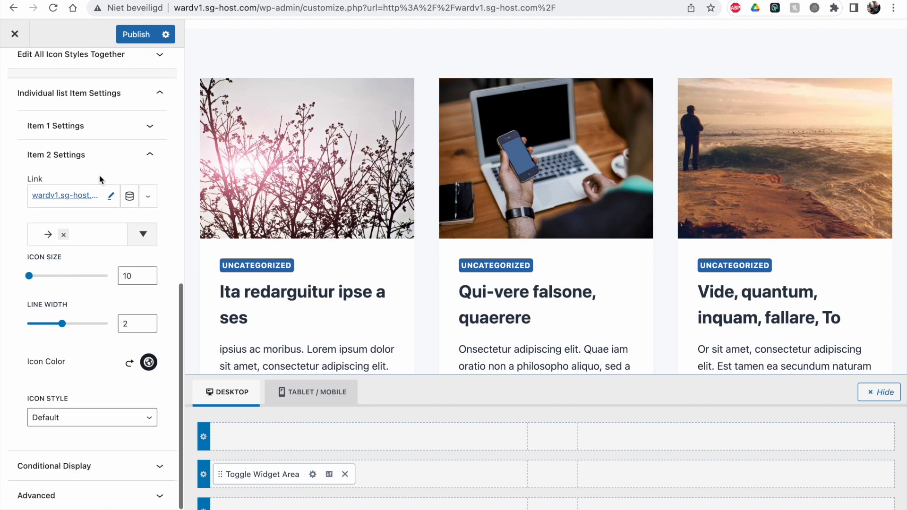
click(125, 35)
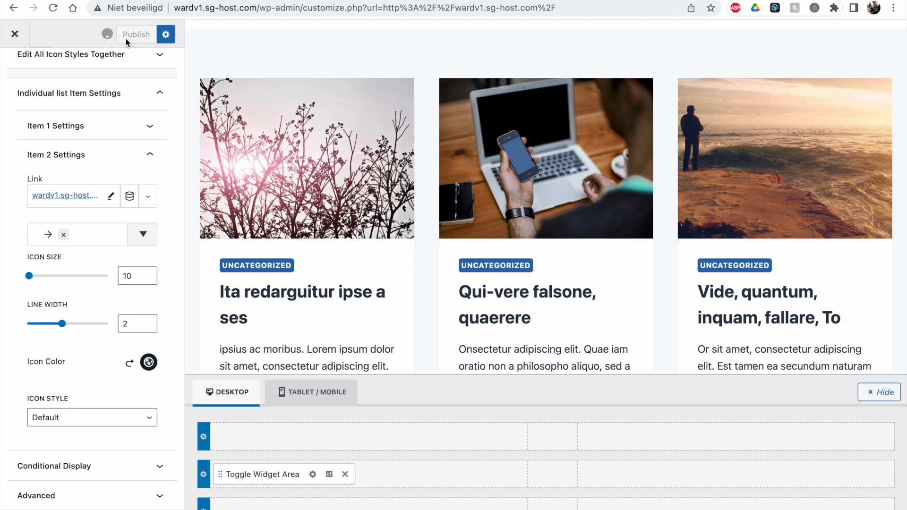
Step: Return to the Header Off Canvas blocks and add a third Icon List item named Cat 2
click(14, 69)
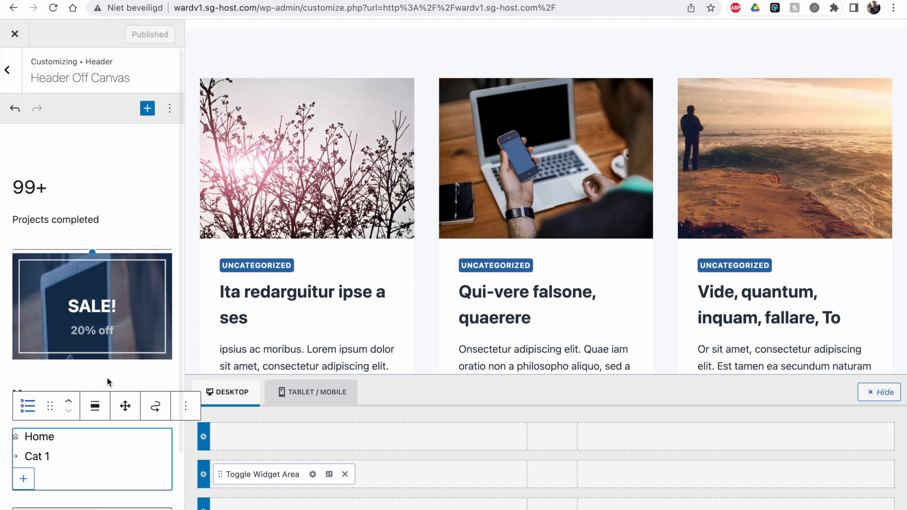
click(24, 480)
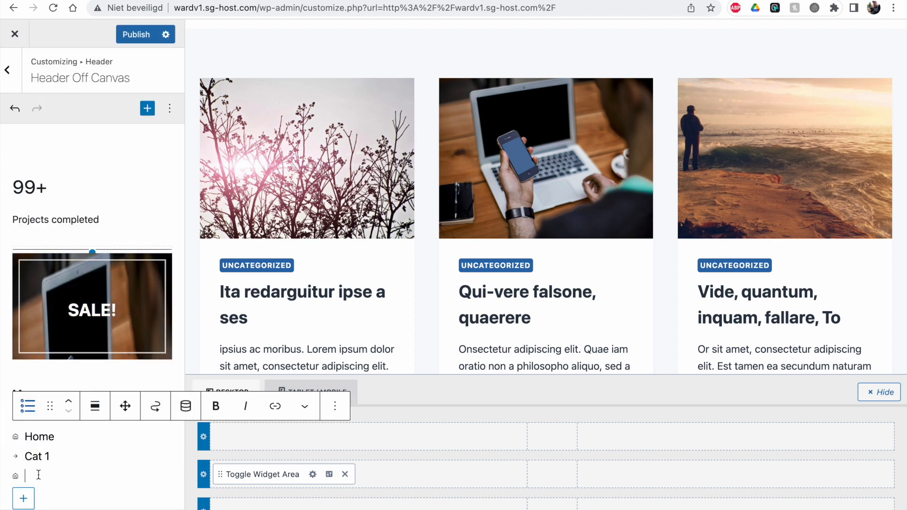
text(Cat 2)
drag(26, 78, 130, 81)
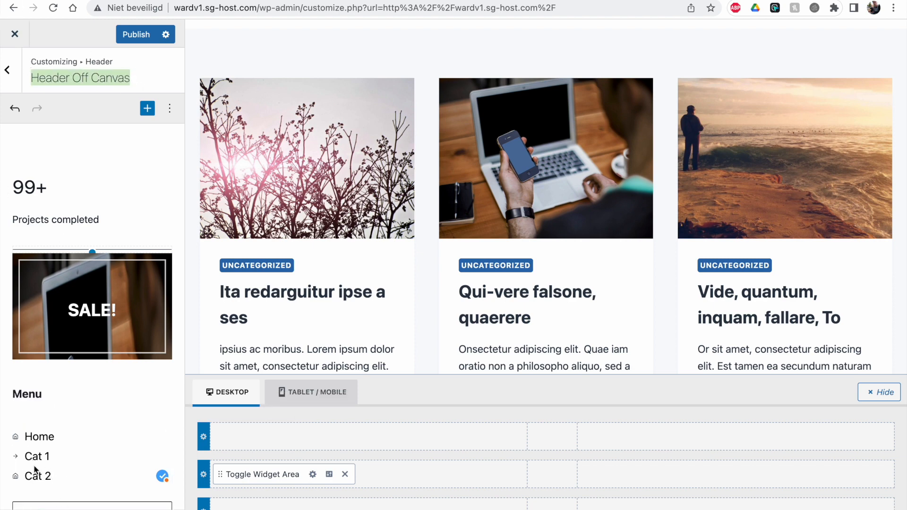
Step: Open the Icon List block's individual settings for the Cat 2 item and make its link editable
click(53, 475)
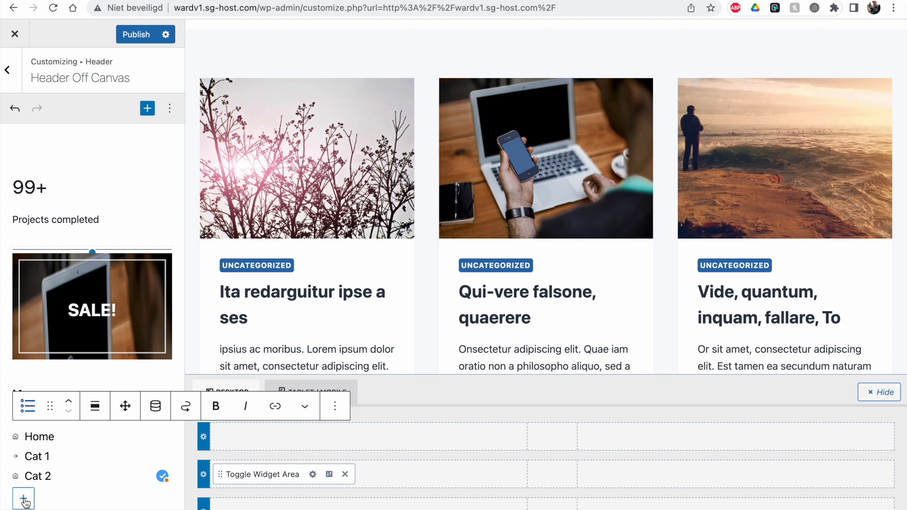
click(336, 406)
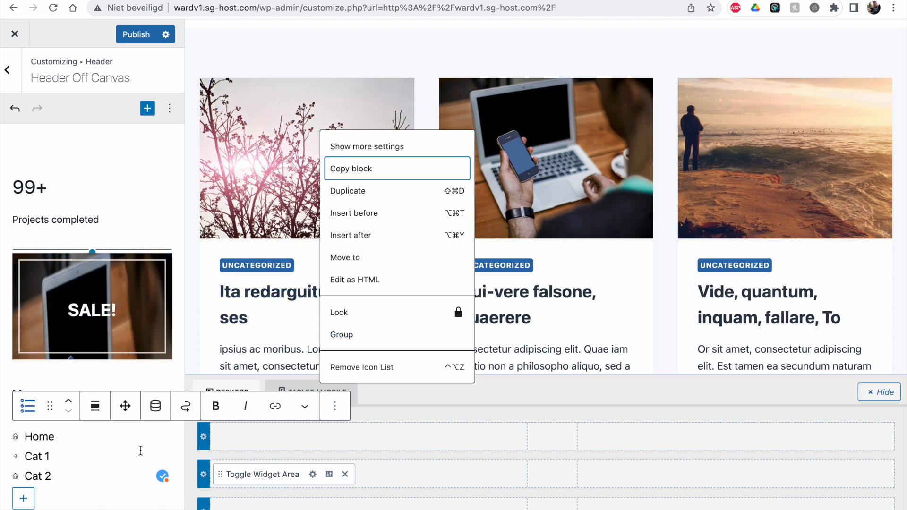
click(380, 147)
scroll(53, 327, down, 7)
click(63, 285)
click(67, 292)
click(66, 427)
scroll(73, 378, down, 5)
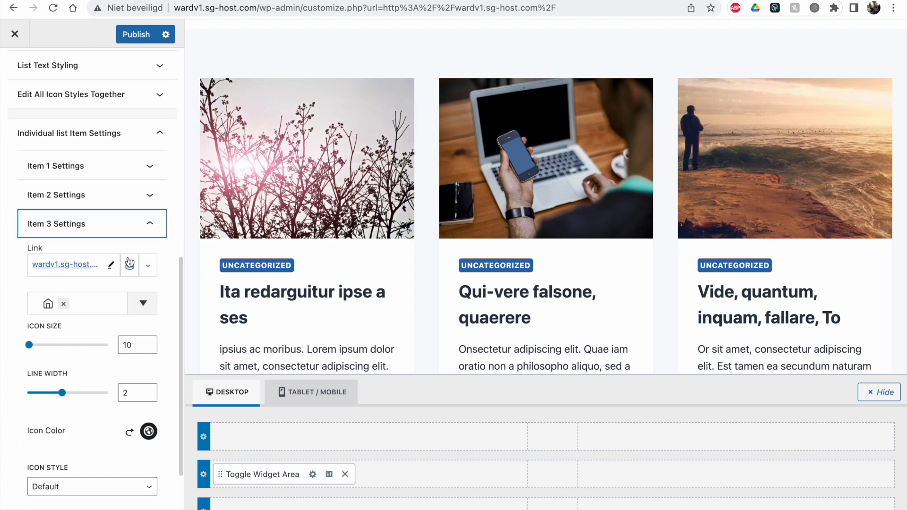
click(110, 265)
click(87, 267)
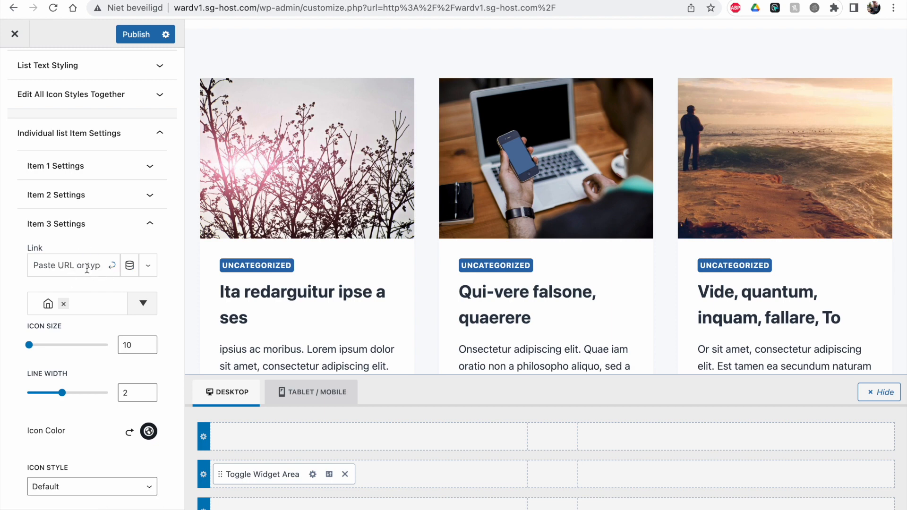
click(73, 193)
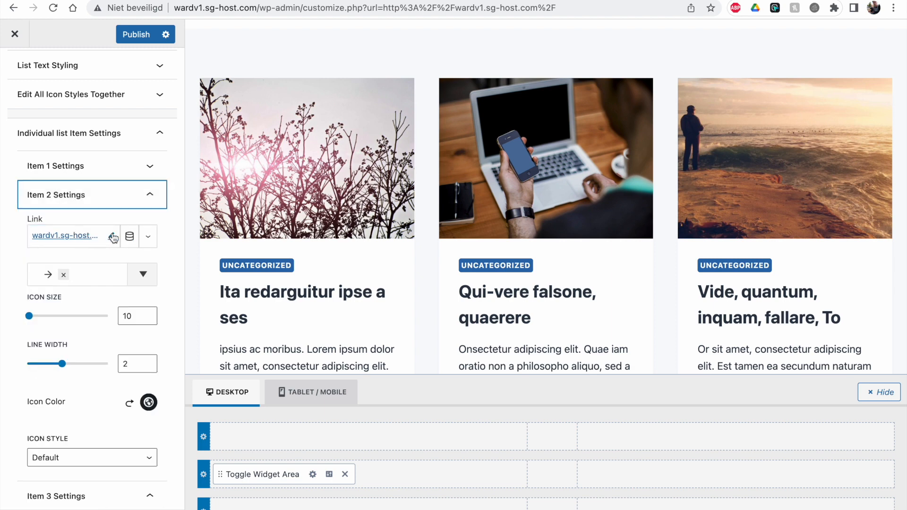
click(148, 237)
click(147, 241)
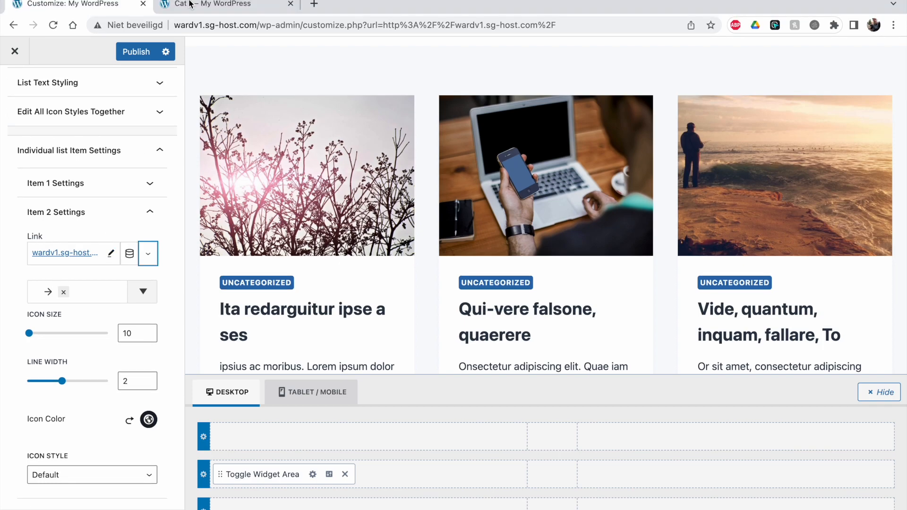
Step: Switch to the live site, change the category address to wardv1.sg-host.com/category/cat-2/, load it and copy the address
click(190, 4)
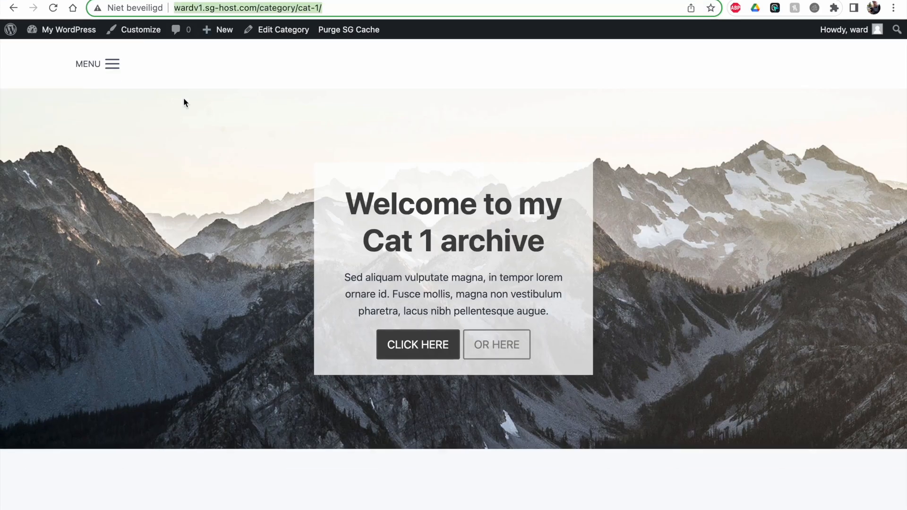
click(333, 4)
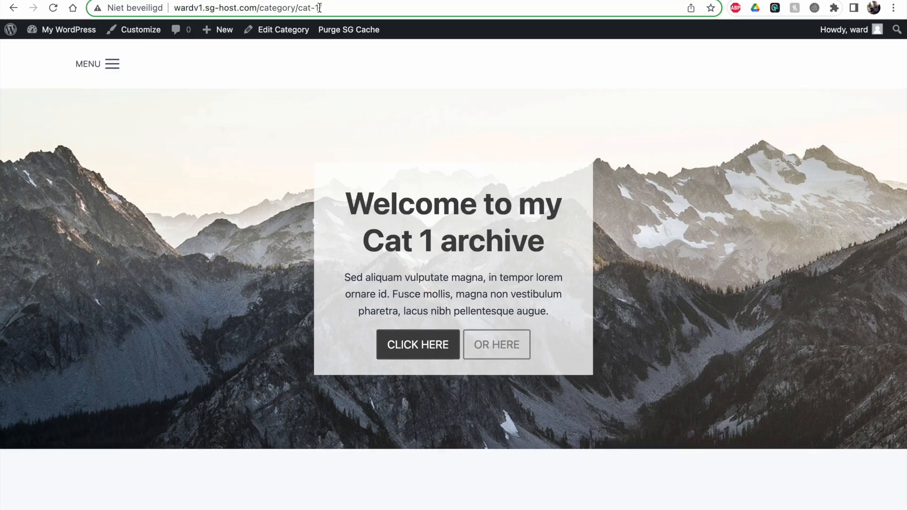
key(BackSpace)
text(2/)
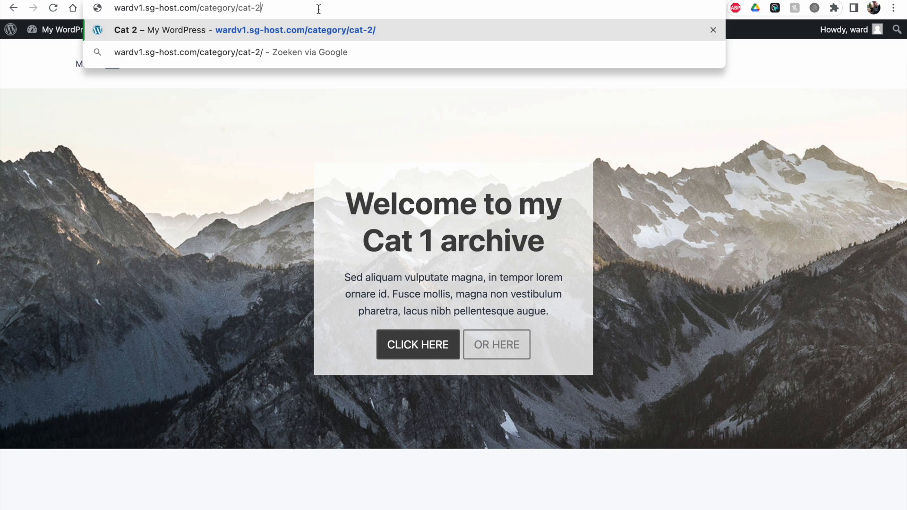
key(Return)
click(305, 8)
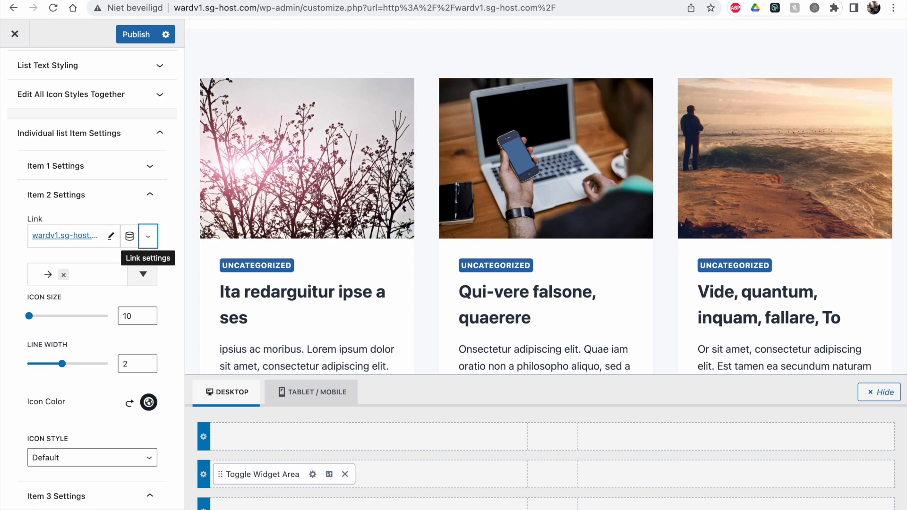
Step: Back in the customizer, link the Cat 2 item to wardv1.sg-host.com/category/cat-2/ and publish the change
click(85, 196)
click(81, 263)
key(ctrl+v)
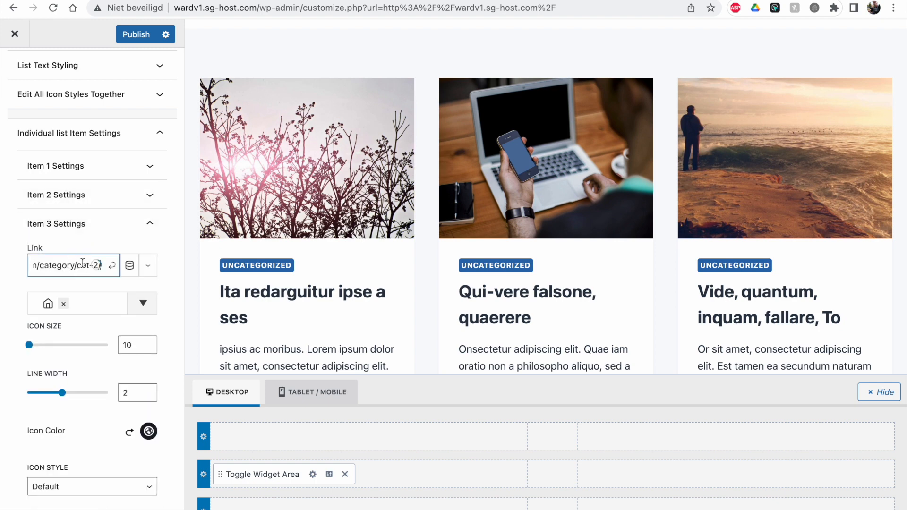
click(111, 266)
scroll(91, 323, down, 2)
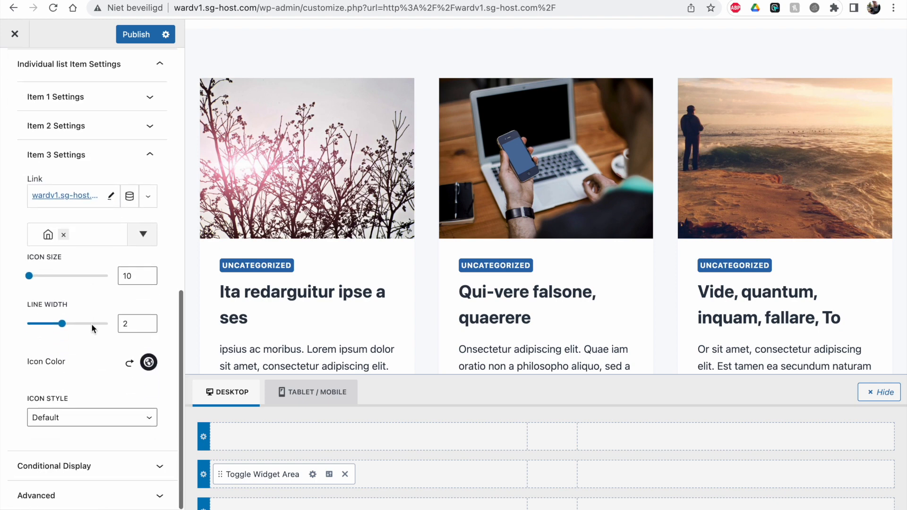
click(136, 34)
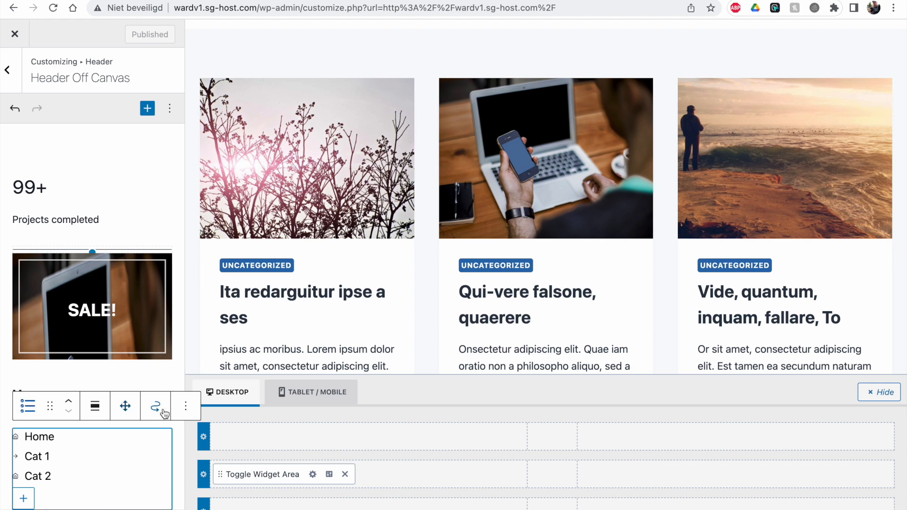
Step: Replace the Cat 2 item's house icon with a plain right arrow and publish the change
click(187, 408)
click(217, 147)
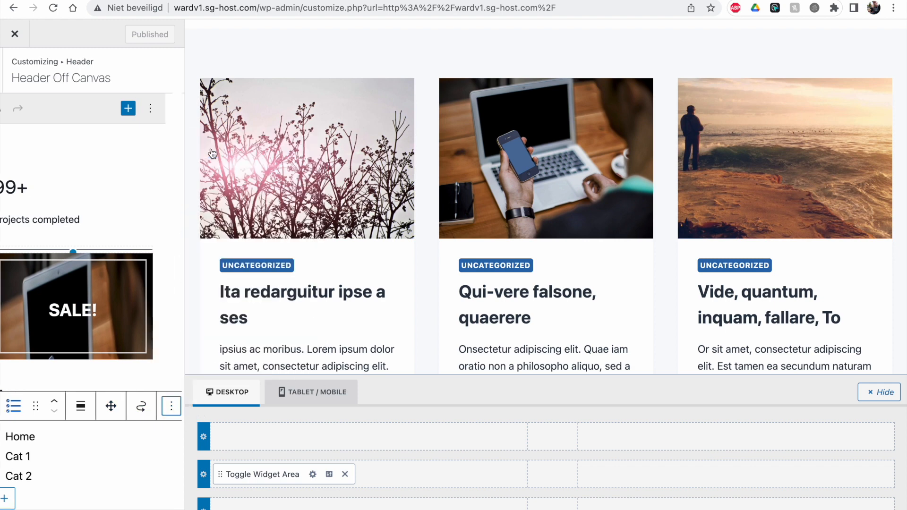
scroll(75, 256, down, 8)
click(64, 366)
click(116, 365)
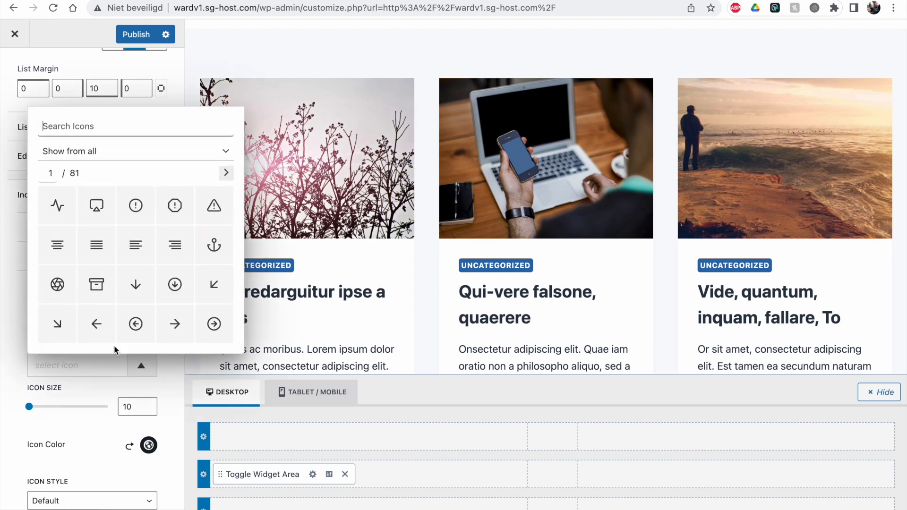
click(174, 324)
click(136, 34)
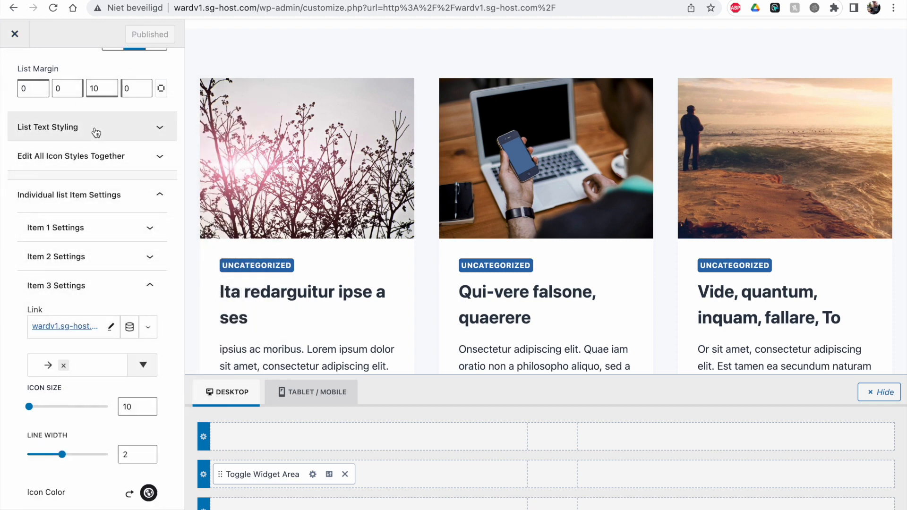
scroll(96, 132, up, 4)
key(XF86AudioMute)
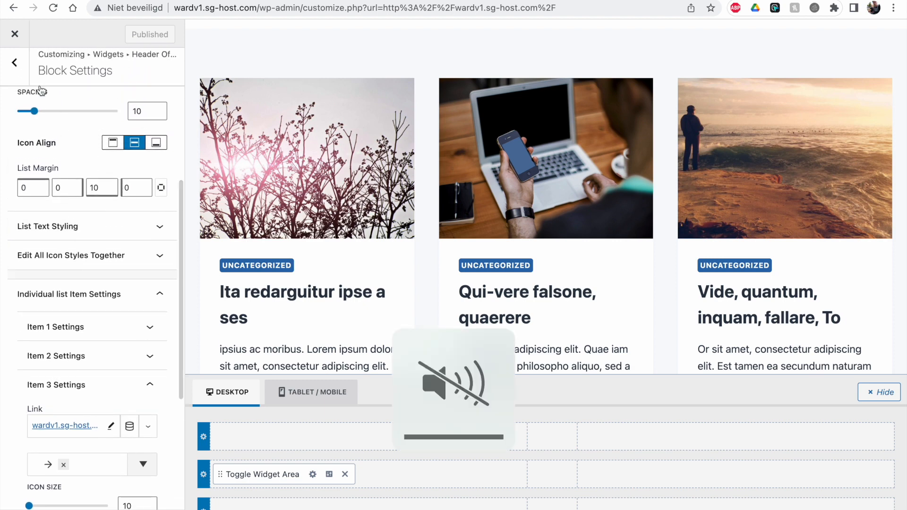
click(21, 77)
scroll(117, 348, down, 3)
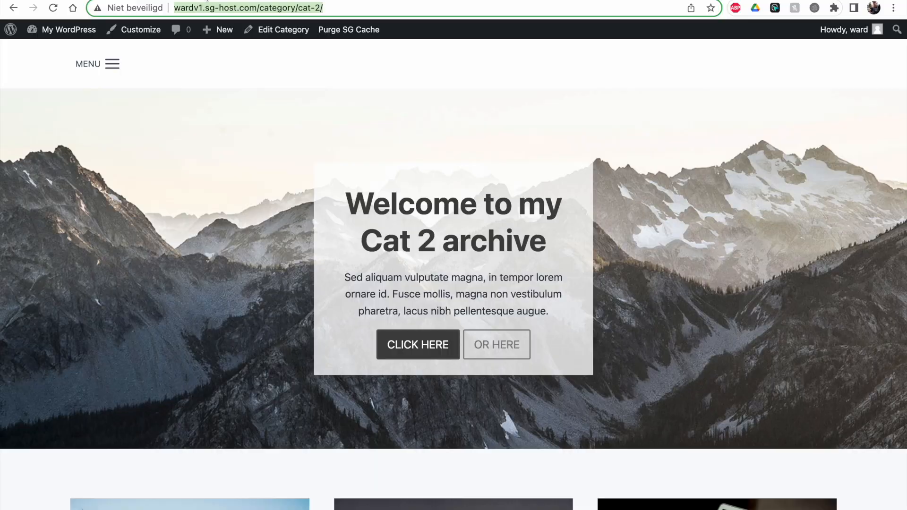
Step: Reload the live Cat 2 archive and open the off-canvas panel to review its counter, sale banner and menu
click(53, 13)
click(112, 64)
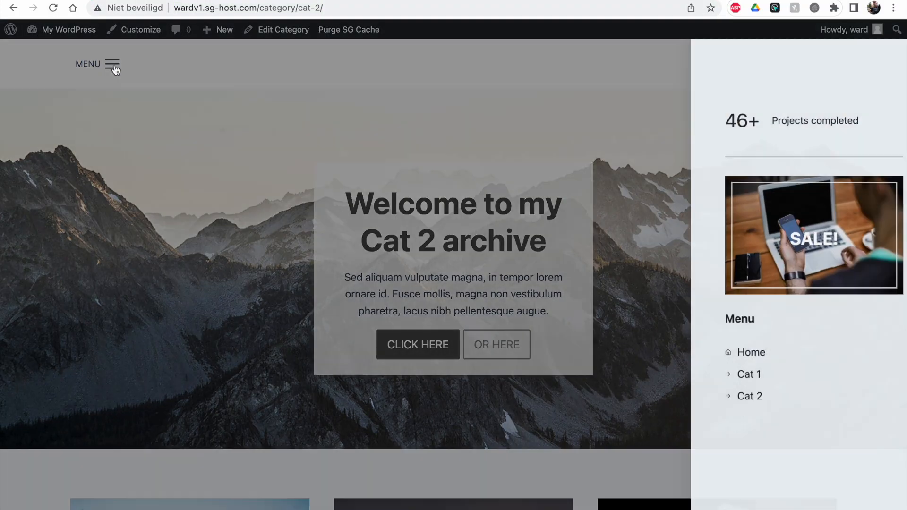
drag(688, 116, 826, 150)
mouse_move(790, 241)
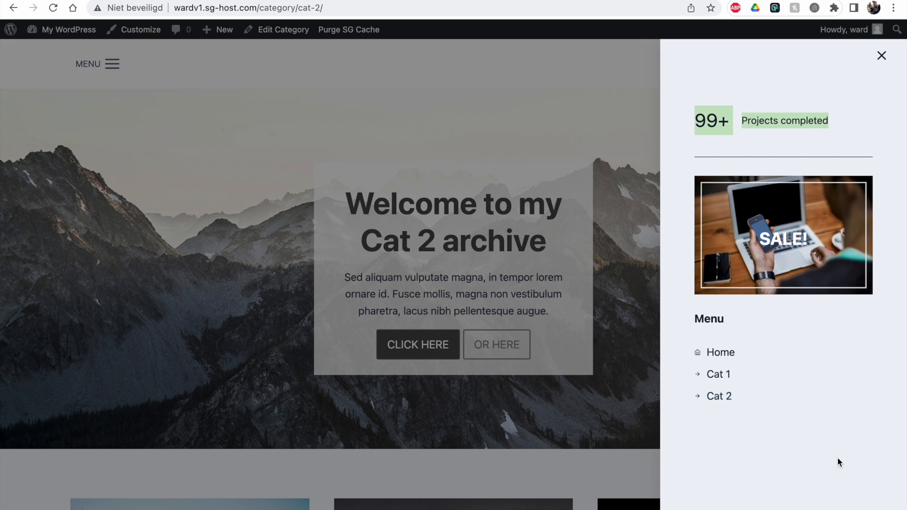
click(806, 307)
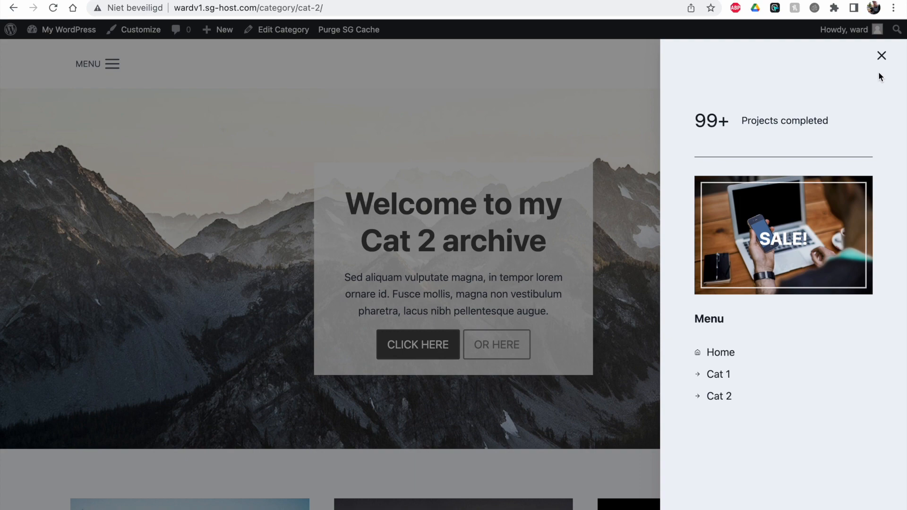
click(882, 57)
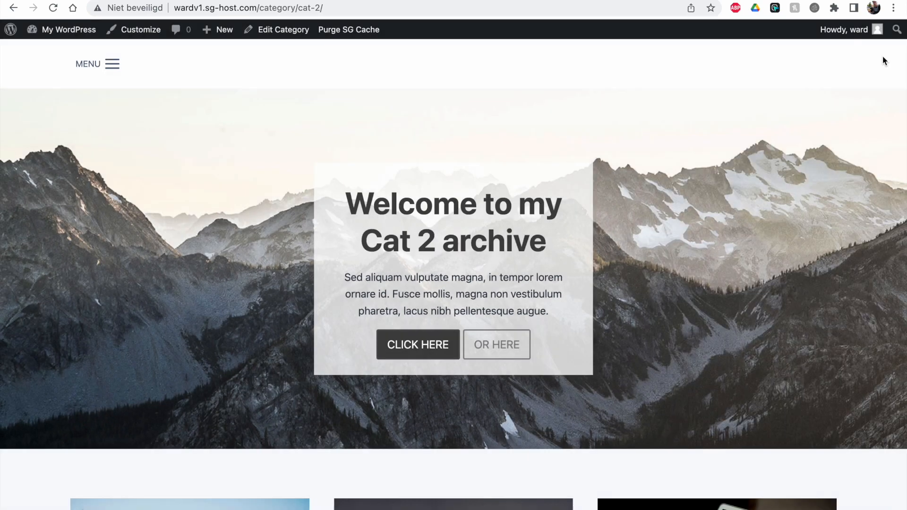
click(116, 66)
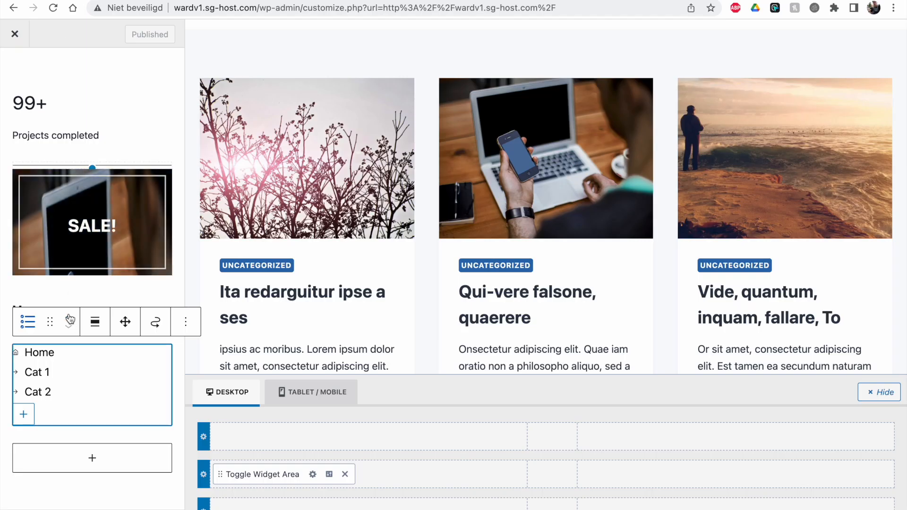
Step: Set the line height of the Menu heading in the off-canvas widget area to 1 px
click(48, 336)
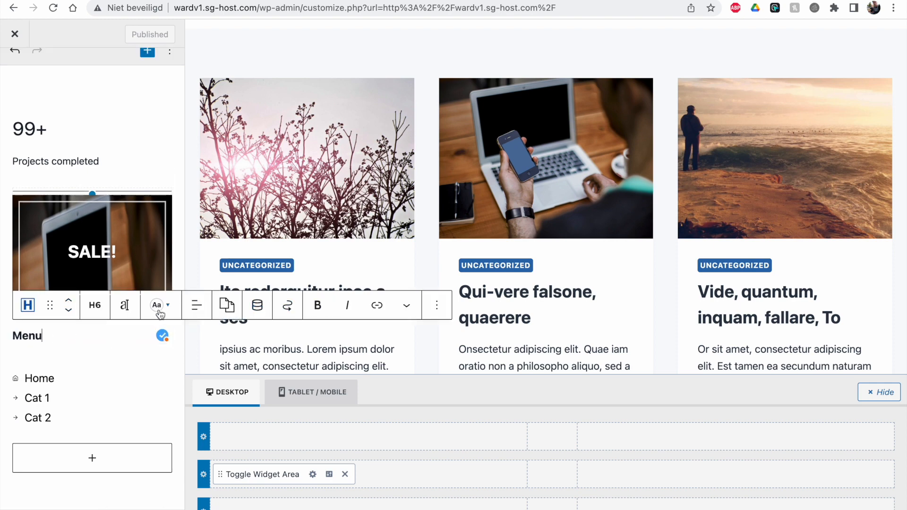
click(154, 308)
click(128, 308)
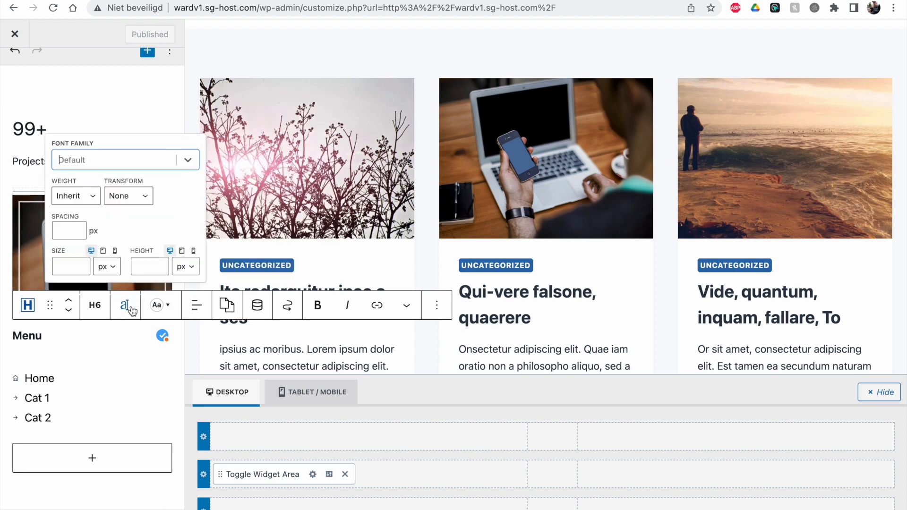
click(146, 269)
text(1)
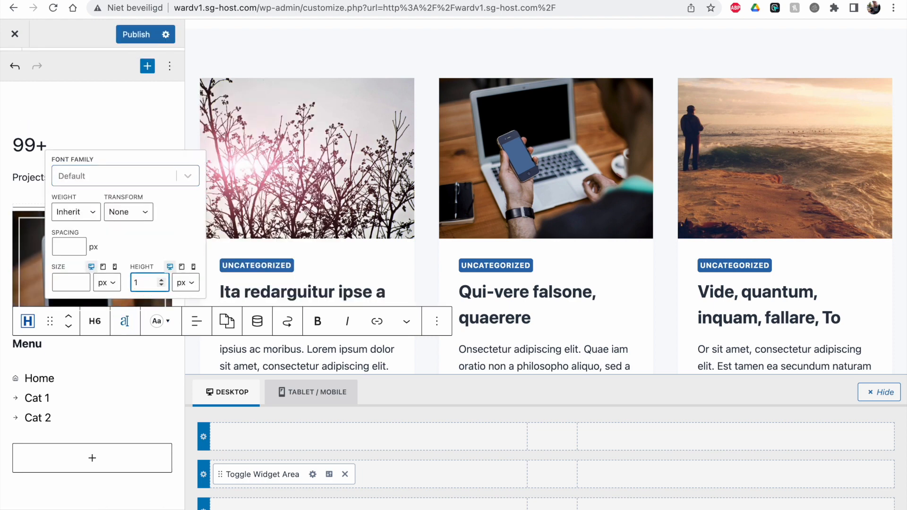
Step: In the Menu heading's block settings, set both padding and margin to 0 px on all sides and publish the changes
click(66, 245)
click(437, 322)
click(470, 61)
scroll(59, 278, down, 5)
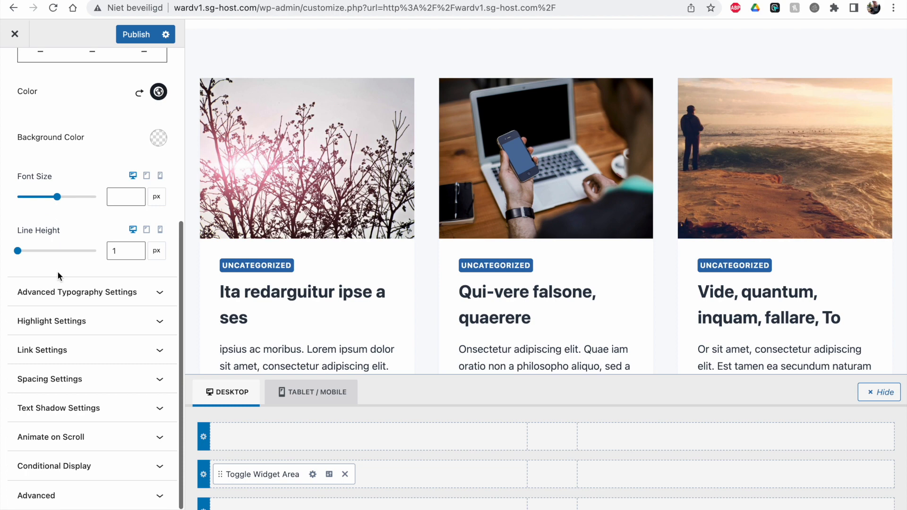
click(65, 379)
scroll(66, 330, down, 2)
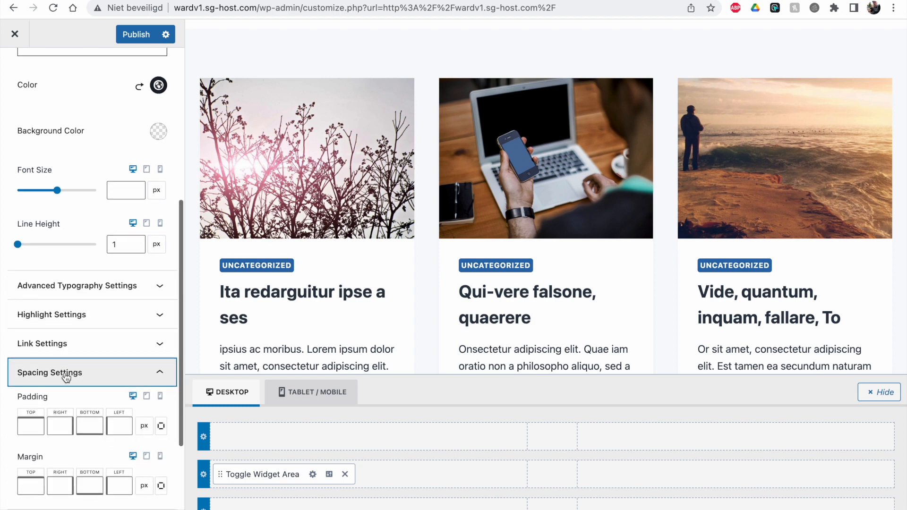
click(116, 337)
text(0)
click(161, 394)
click(123, 389)
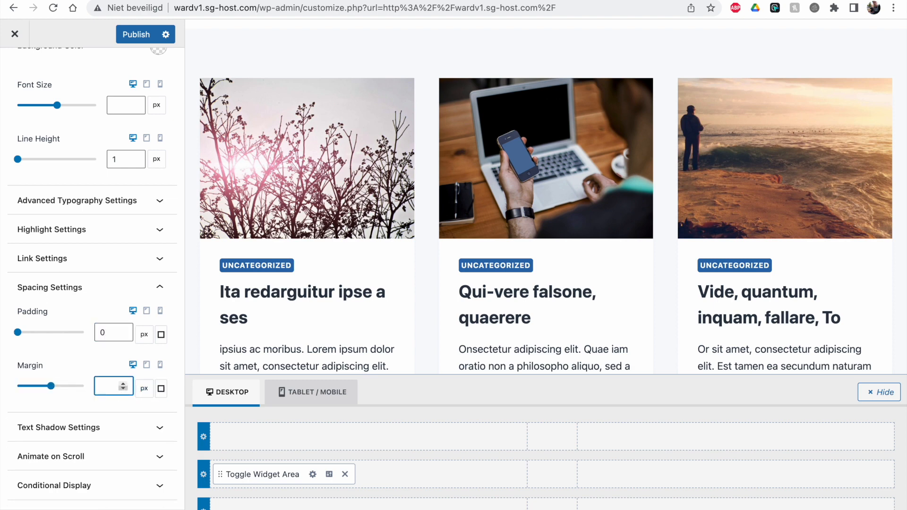
click(138, 32)
Step: Reload the live Cat 2 archive and open the off-canvas panel to check the spacing around the Menu heading
click(5, 24)
click(52, 8)
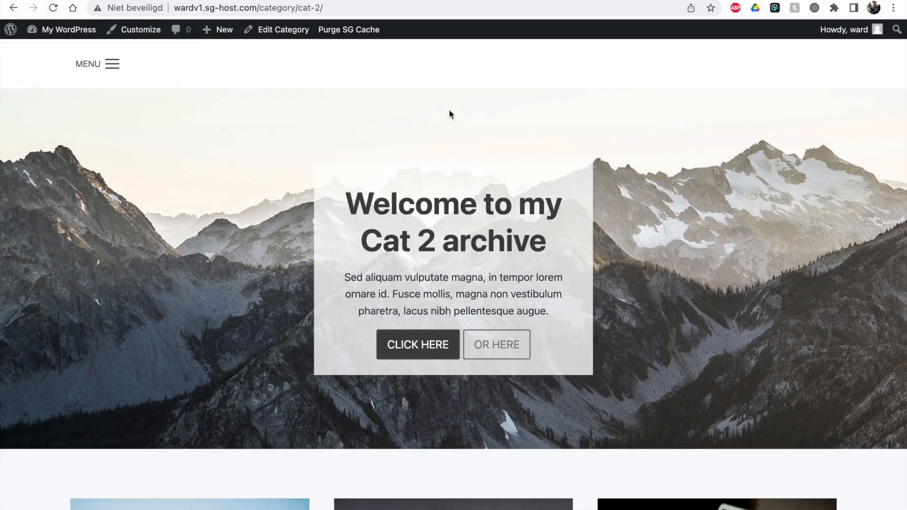
click(83, 64)
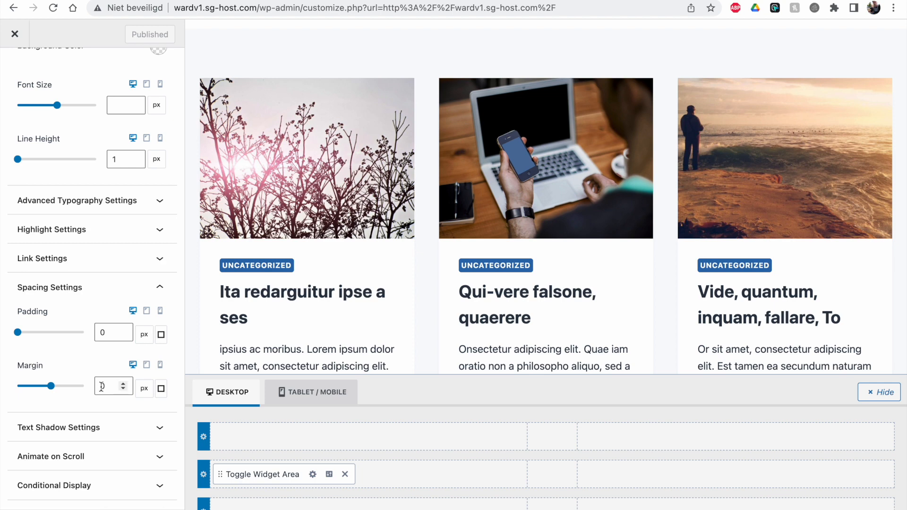
Step: Back in the customizer, unlink the Menu heading's margin sides, set the top margin to 30 px and publish
click(160, 388)
click(24, 394)
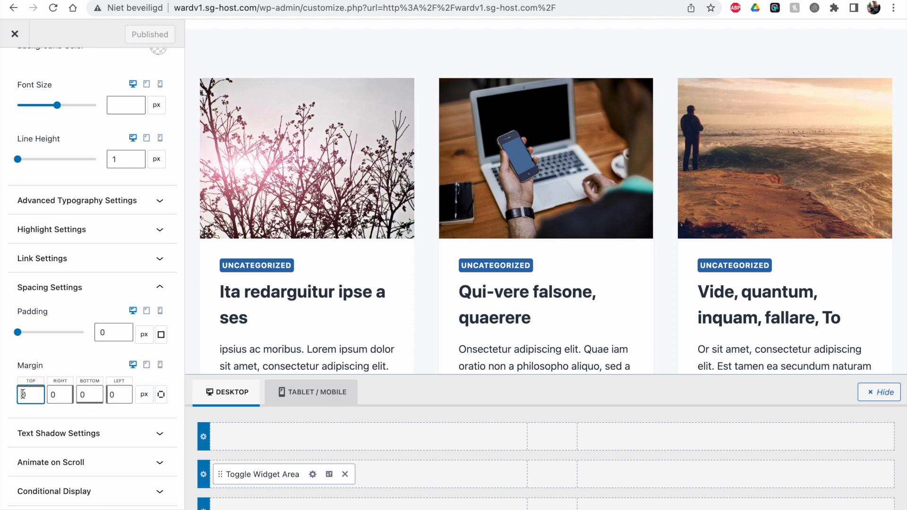
text(3)
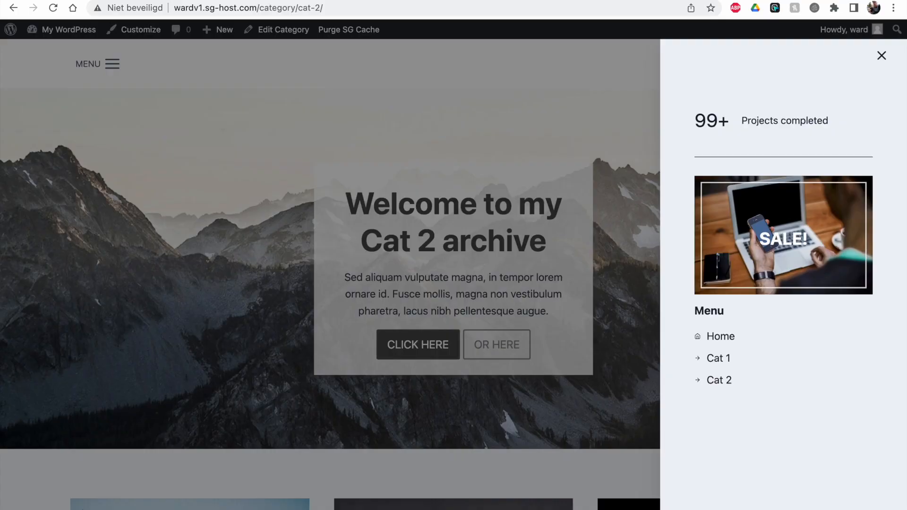
Step: Reload the live Cat 2 archive, go to the site's home page and check the Menu heading's spacing in the off-canvas panel
click(48, 11)
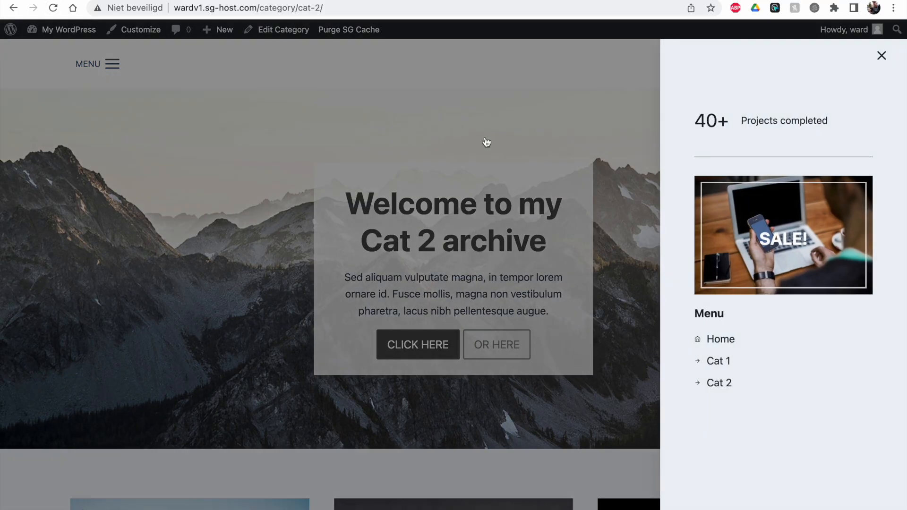
click(61, 83)
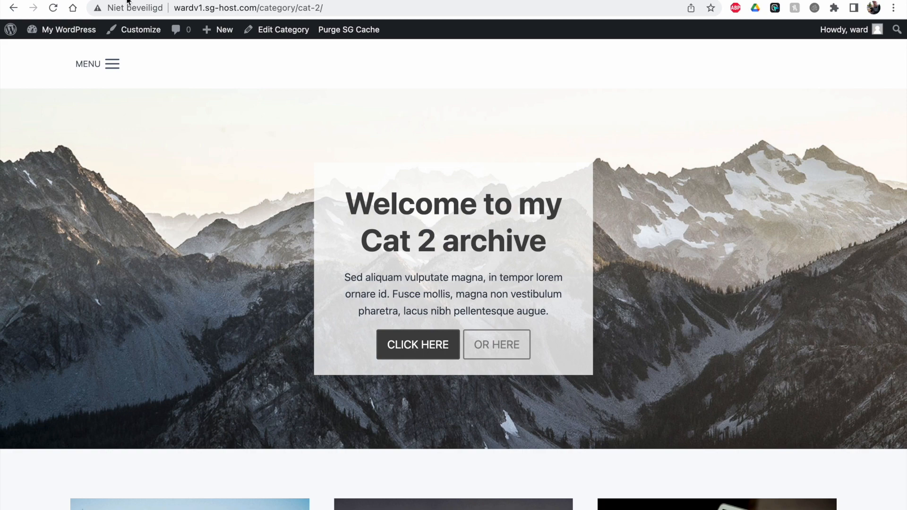
click(56, 29)
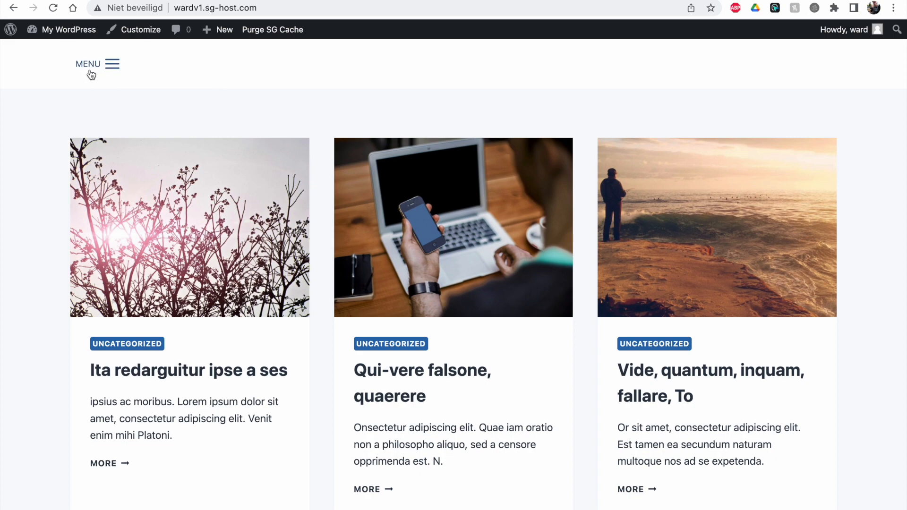
click(85, 65)
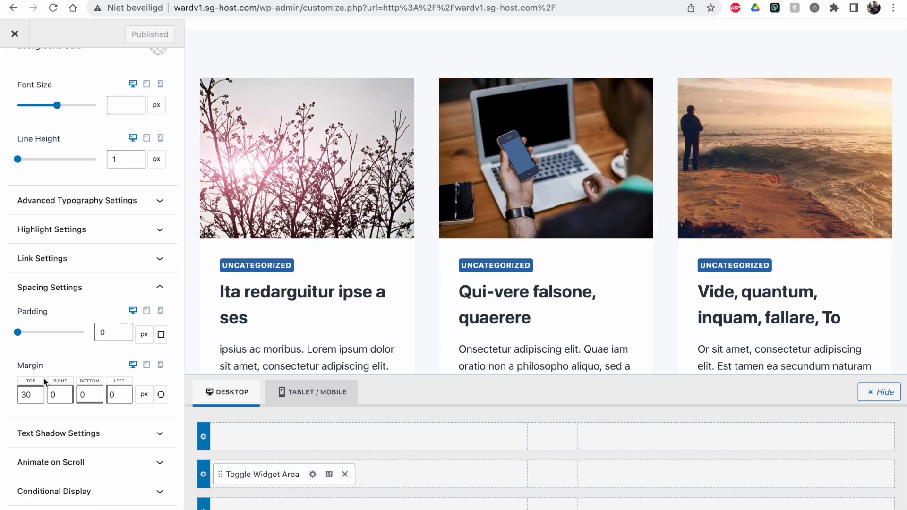
Step: Back in the customizer, set the Menu heading's top margin to 60 px and publish the change
click(22, 392)
text(6)
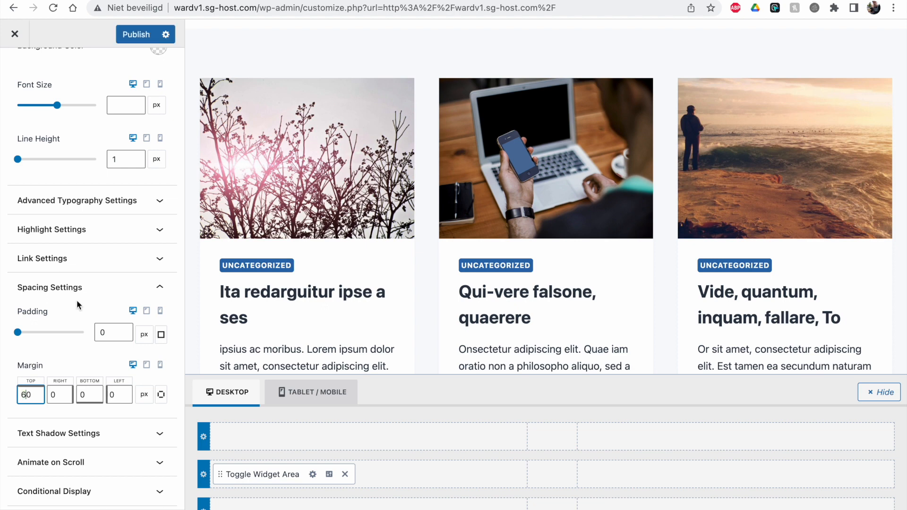
click(137, 35)
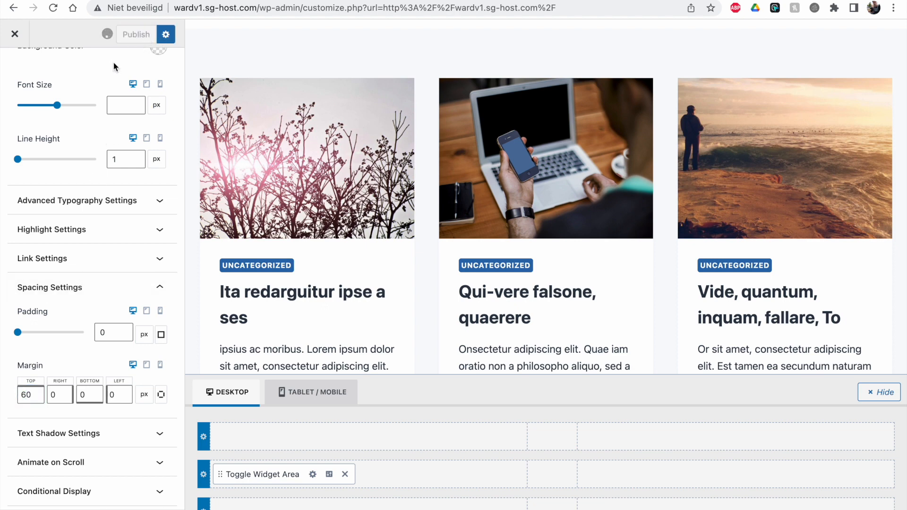
Step: Reload the live home page and open the off-canvas panel to check the gap between the sale banner and the Menu heading
click(13, 8)
click(34, 8)
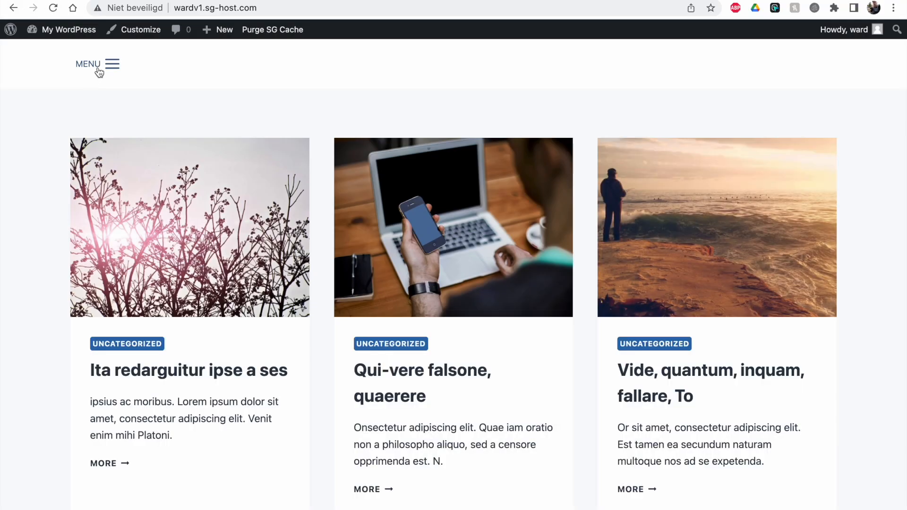
click(98, 69)
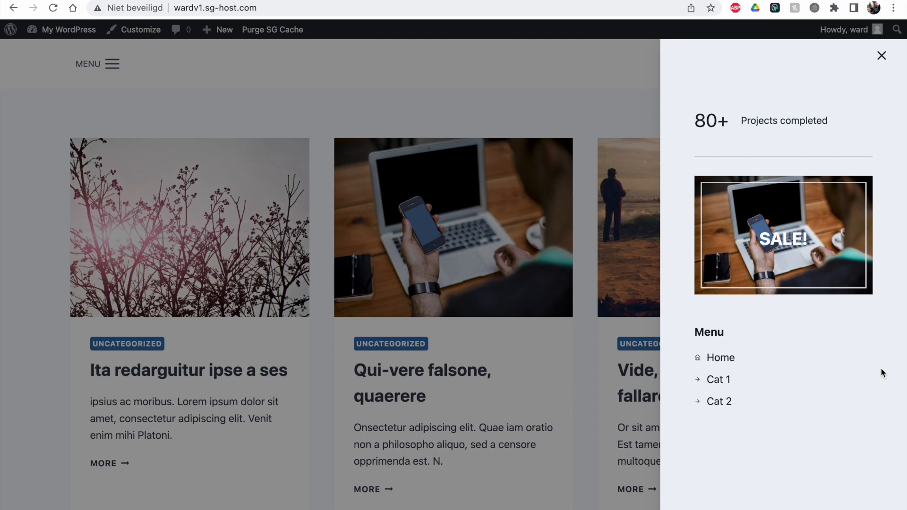
scroll(827, 357, down, 1)
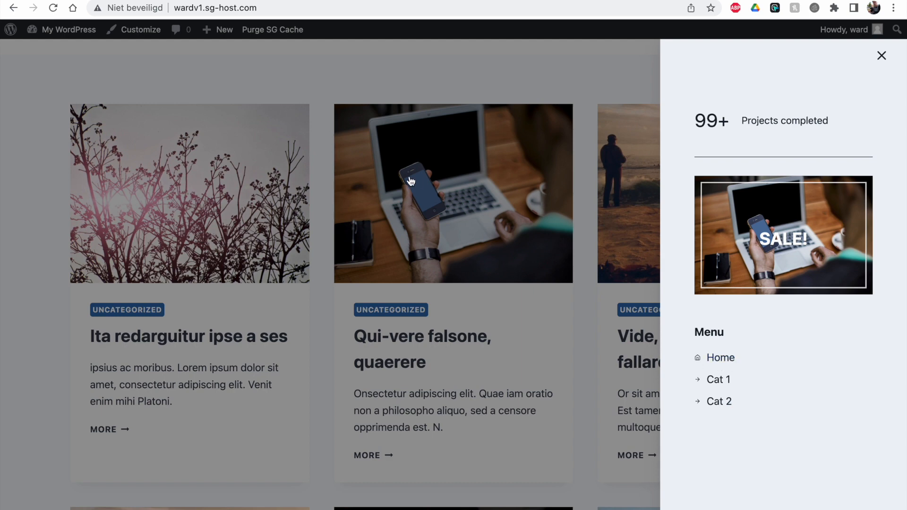
Step: Back in the customizer, open the Icon List's block settings, set its left list margin to 15 and publish the change
click(139, 31)
scroll(81, 175, up, 8)
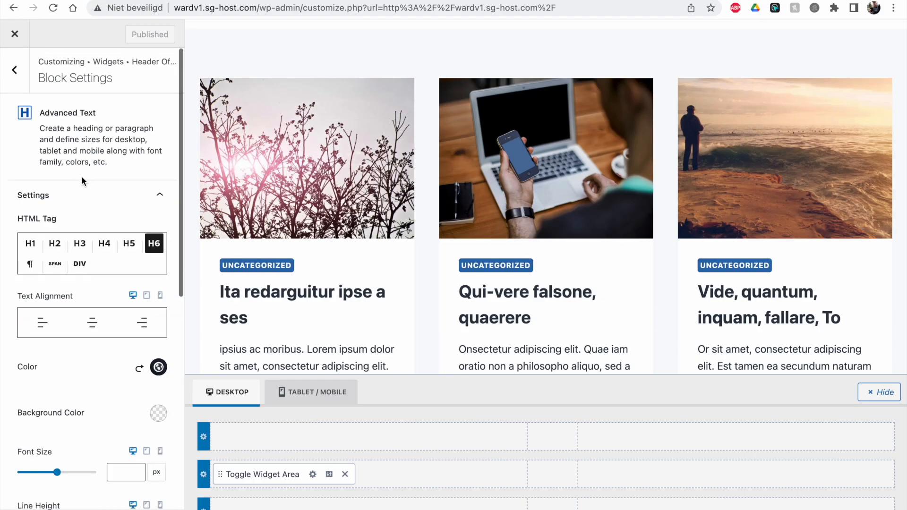
click(12, 71)
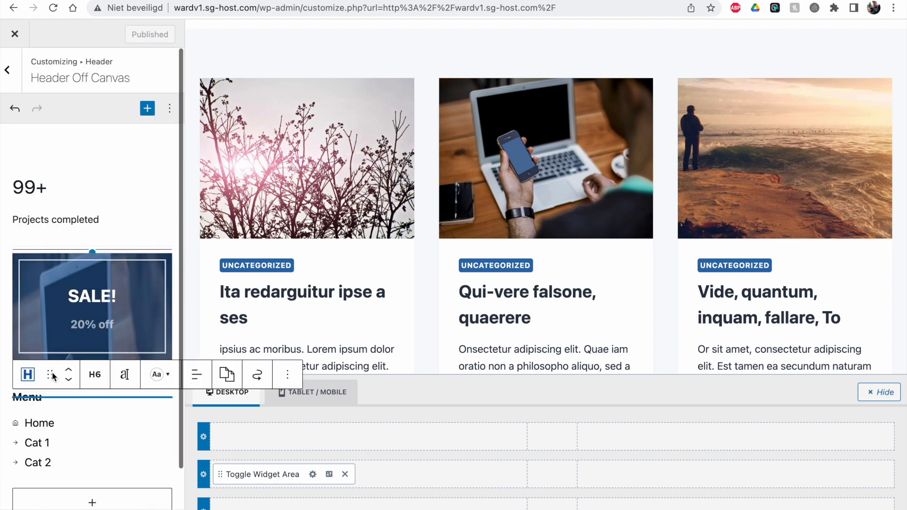
click(65, 427)
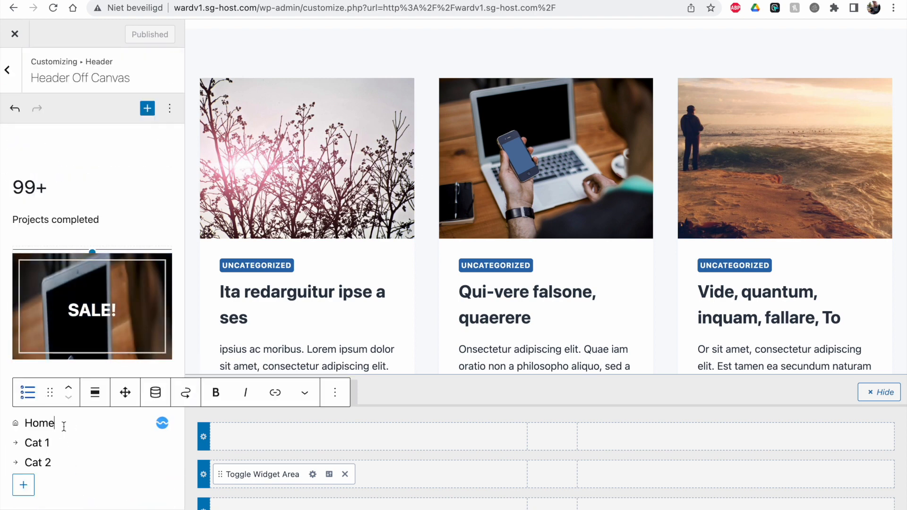
click(336, 392)
click(362, 131)
scroll(64, 297, down, 3)
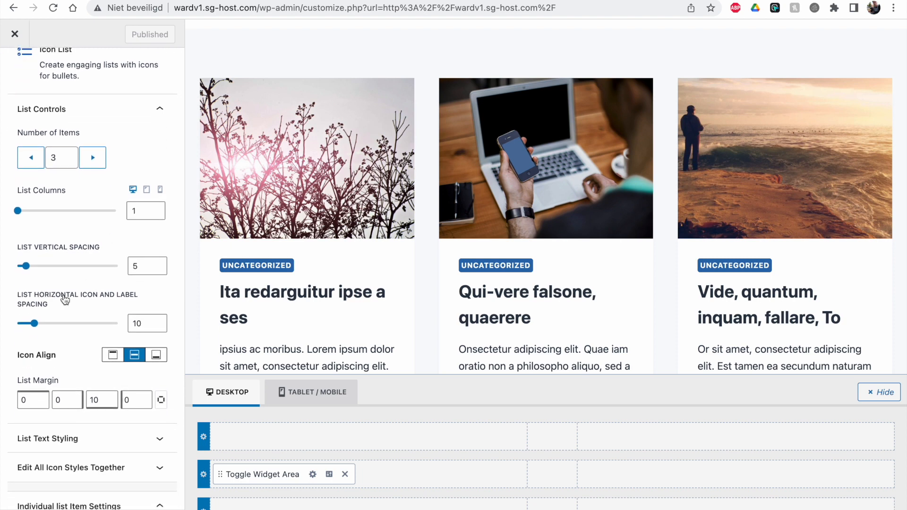
scroll(65, 299, down, 1)
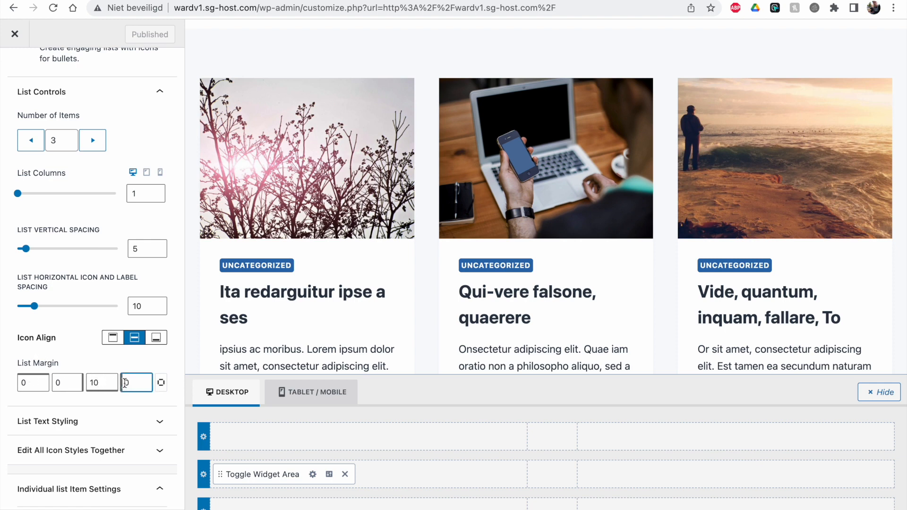
double_click(125, 383)
text(15)
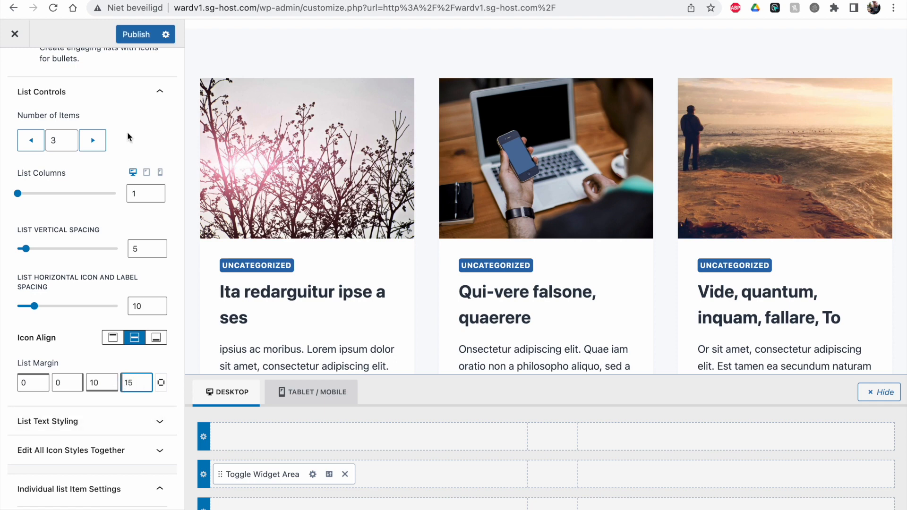
click(131, 40)
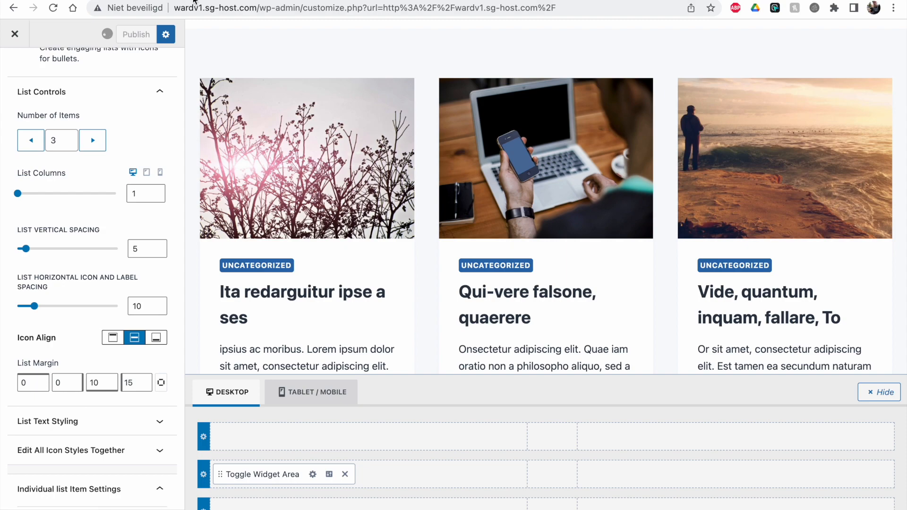
Step: Reload the live home page and open the off-canvas panel to check the indentation of the Home, Cat 1 and Cat 2 links
click(40, 1)
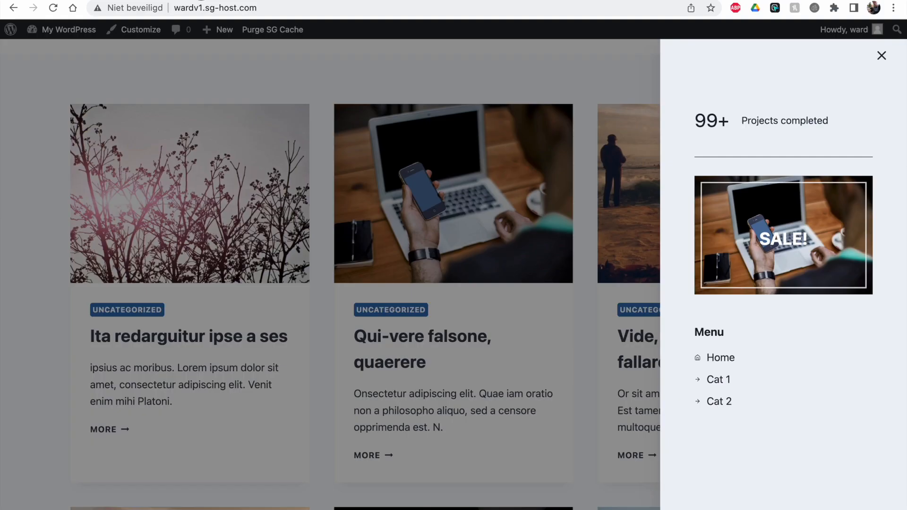
click(53, 9)
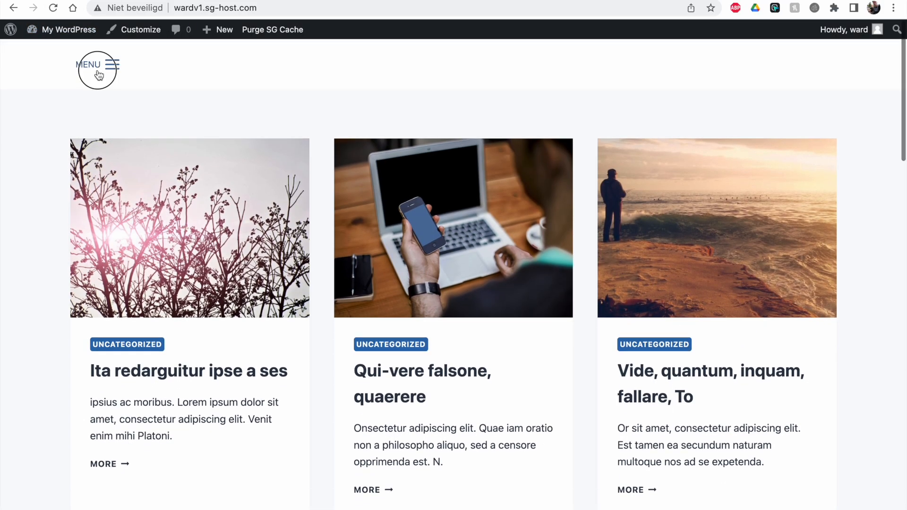
click(99, 74)
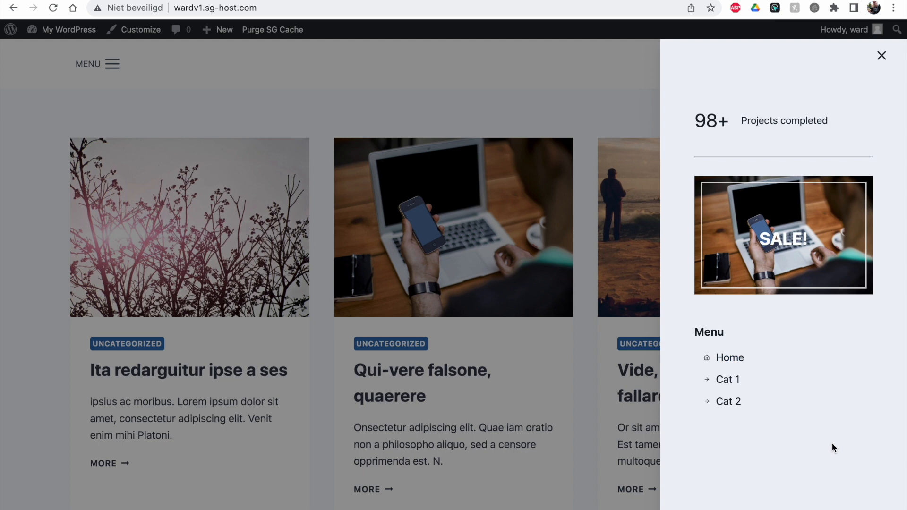
scroll(827, 451, down, 3)
scroll(821, 458, up, 4)
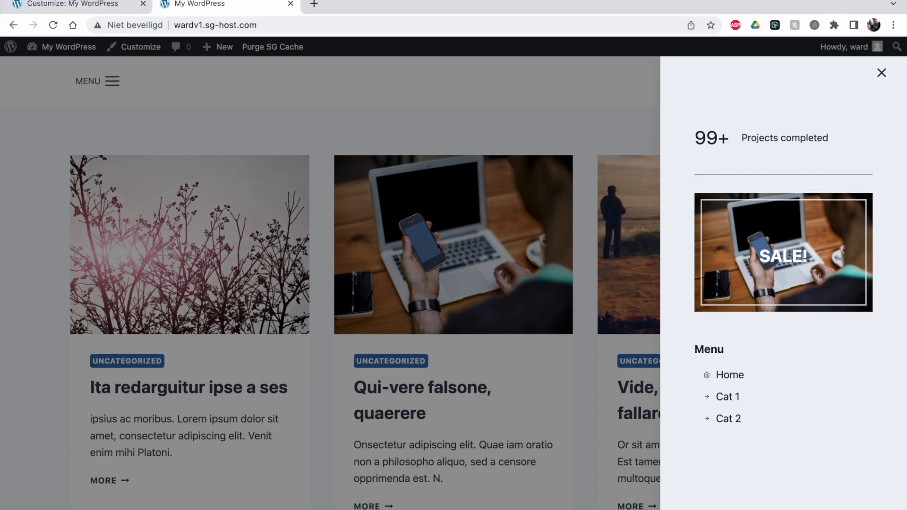
Step: Return to the customizer and insert a Post Grid/Carousel block below the Icon List in the Header Off Canvas area
click(85, 8)
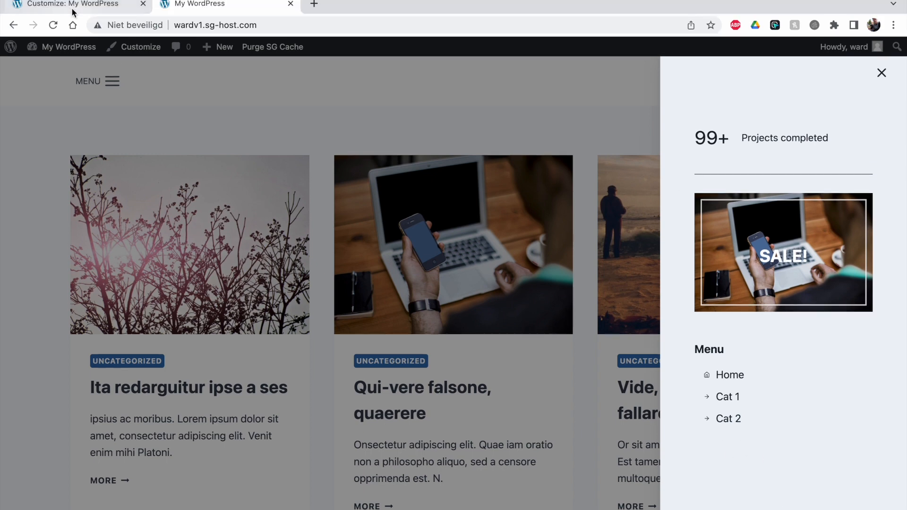
scroll(14, 142, up, 2)
click(13, 72)
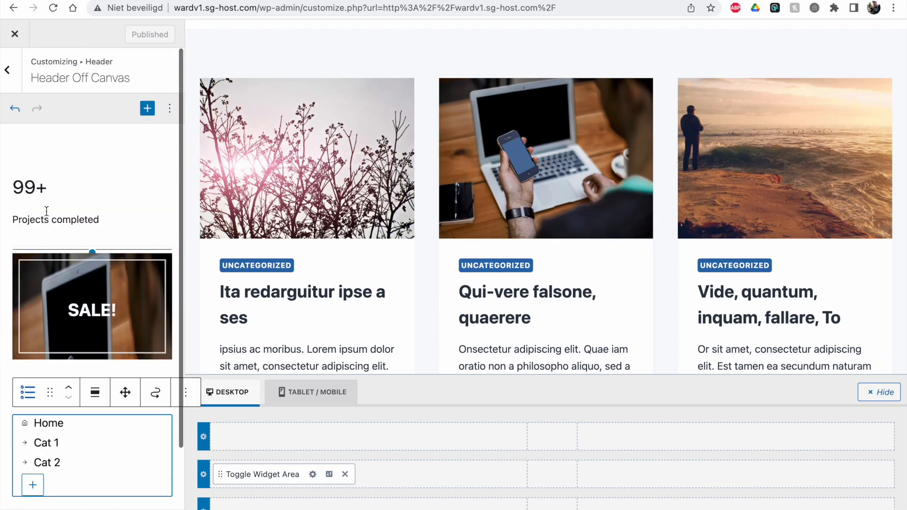
scroll(54, 250, down, 2)
click(67, 447)
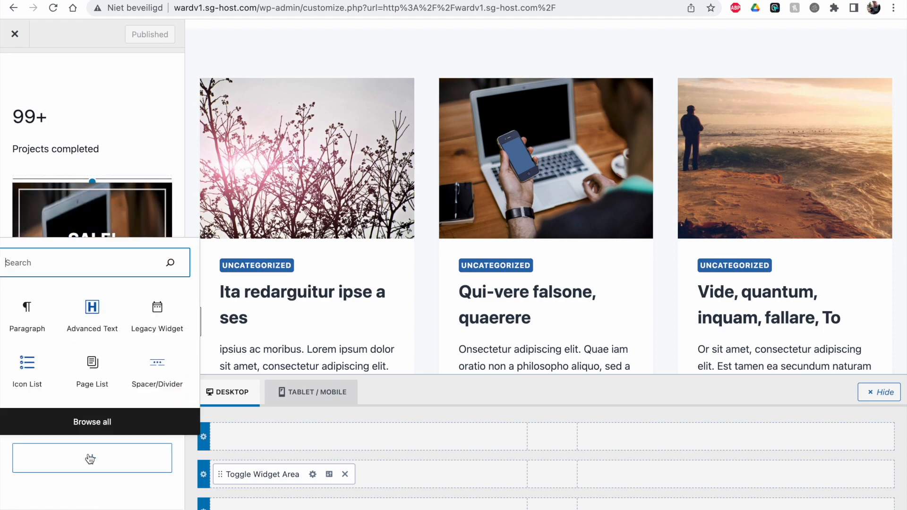
click(93, 420)
scroll(320, 250, down, 5)
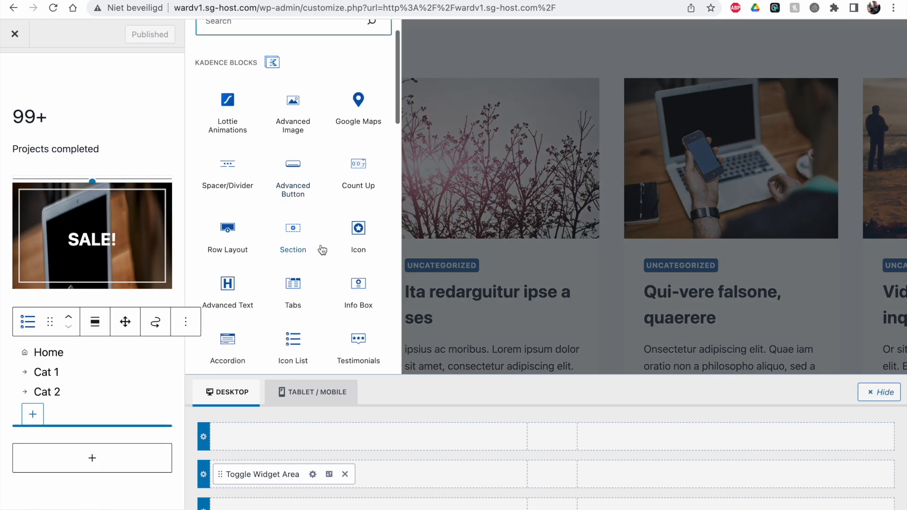
scroll(322, 250, down, 3)
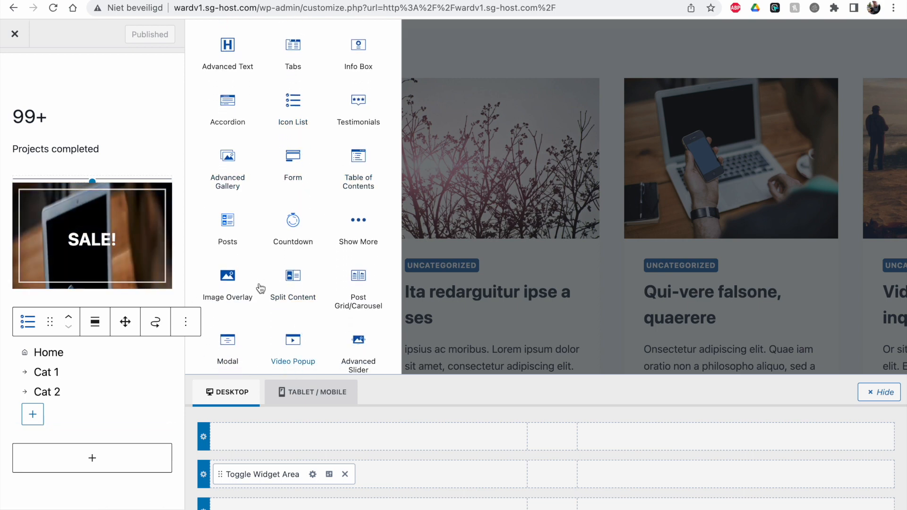
scroll(276, 276, down, 1)
scroll(273, 270, down, 2)
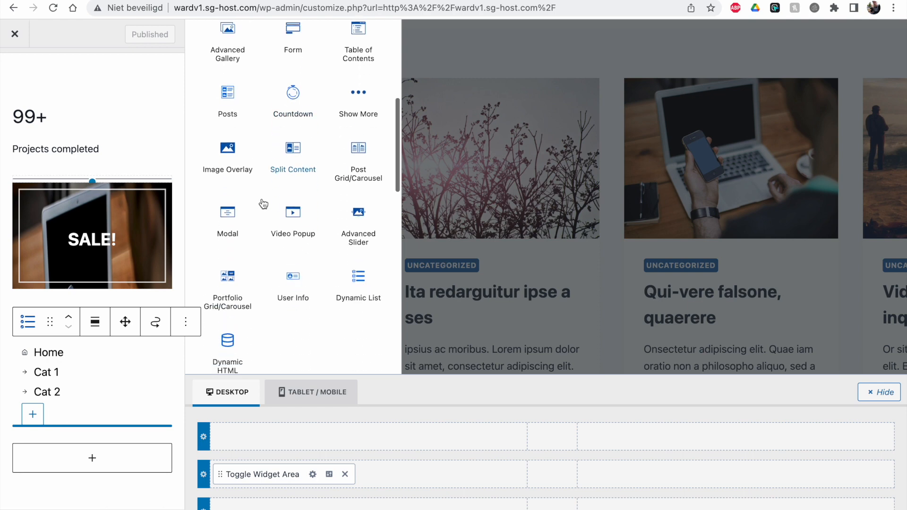
click(359, 142)
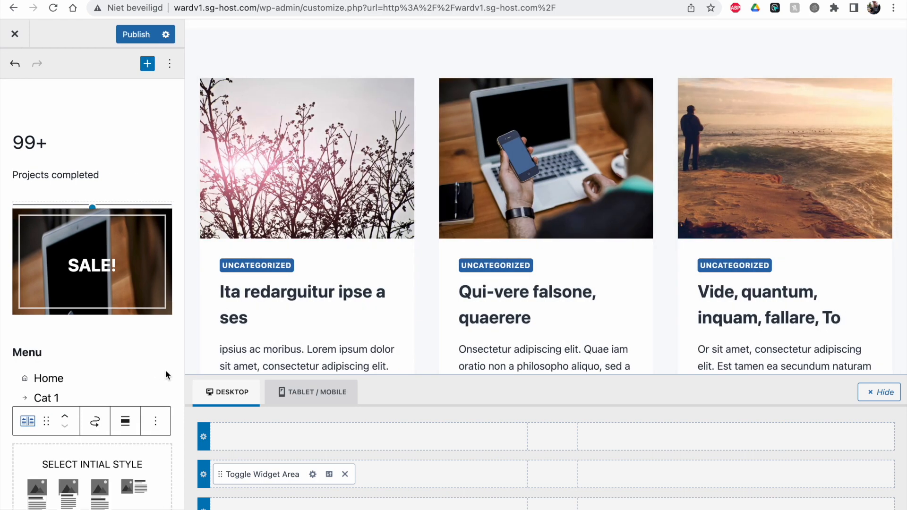
Step: Choose the third initial style for the Post Grid/Carousel block and open its full block settings
scroll(94, 454, down, 3)
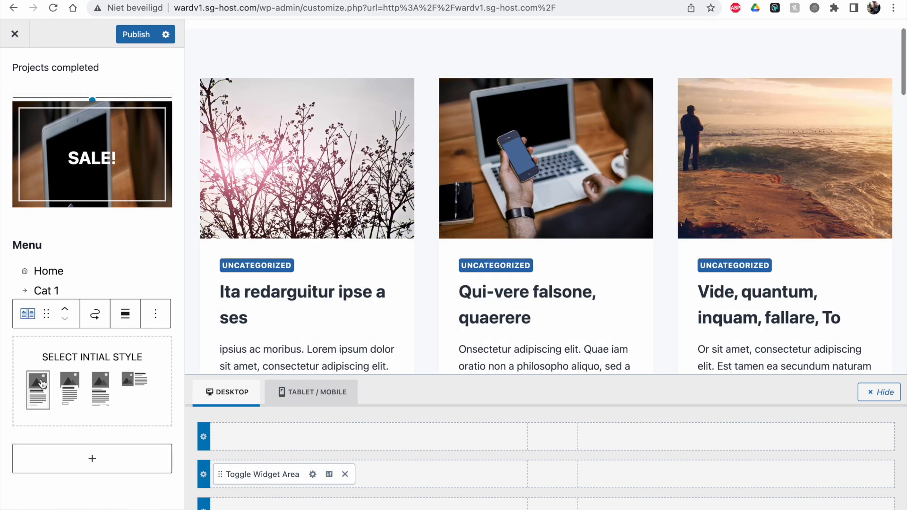
click(100, 388)
scroll(89, 391, down, 4)
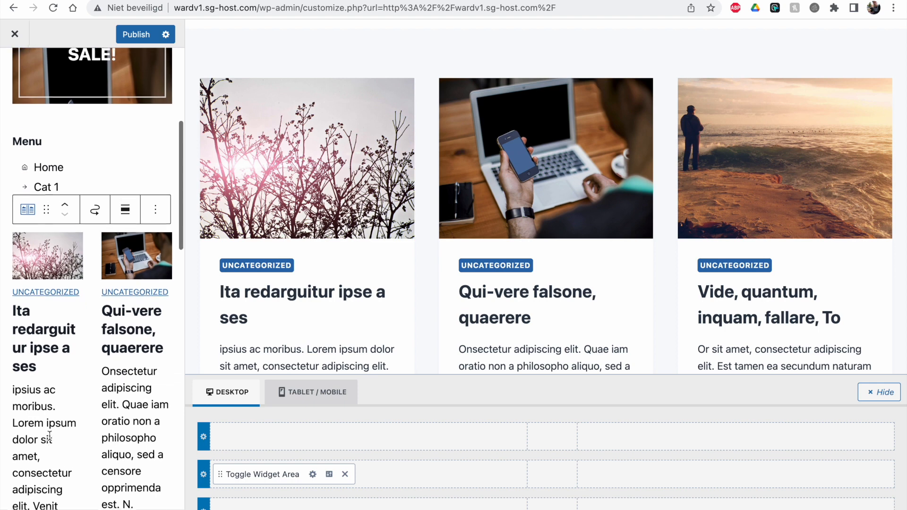
scroll(49, 440, up, 3)
click(155, 284)
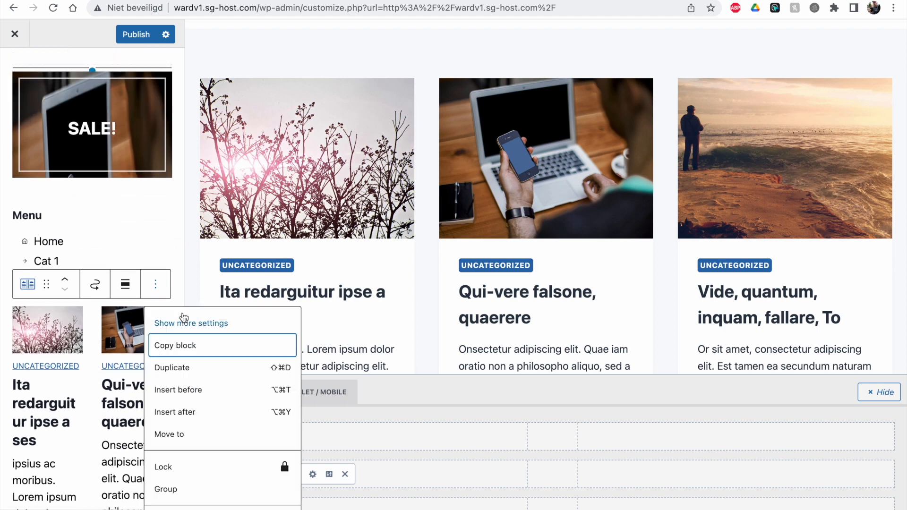
click(188, 325)
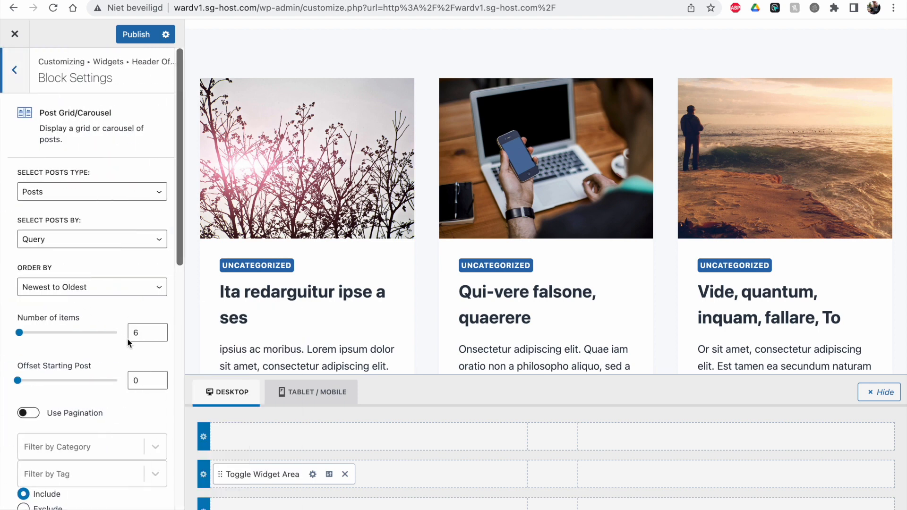
Step: Set the post grid's number of items to 1 and turn on Use Pagination
double_click(138, 334)
text(1)
scroll(96, 373, down, 1)
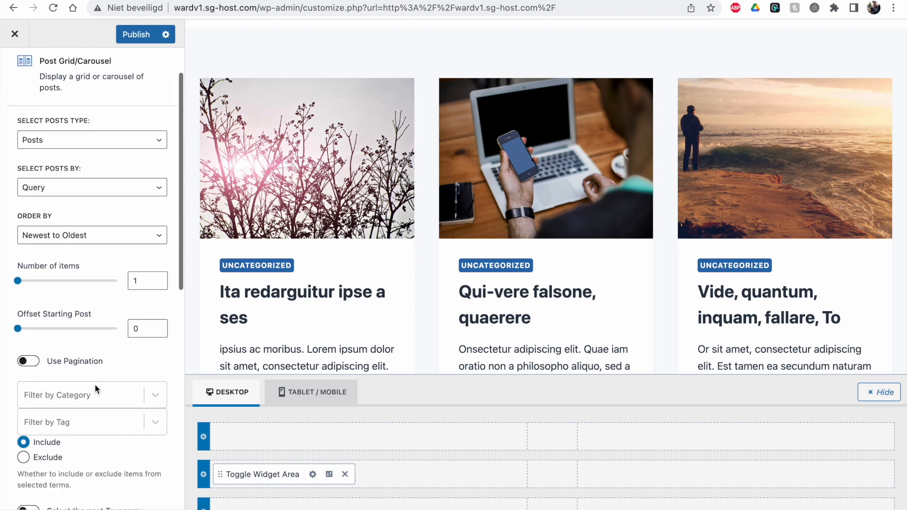
click(31, 373)
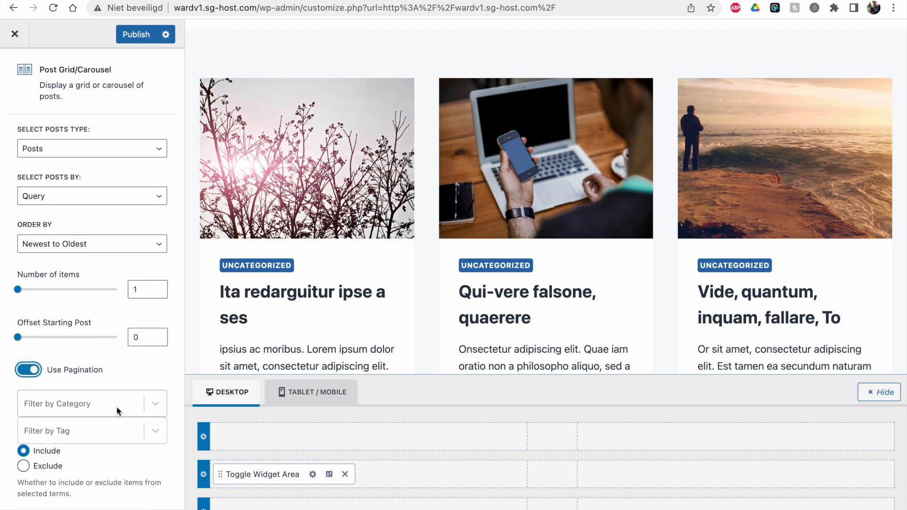
Step: In the block's layout settings, set the columns to 1 and change the layout to Carousel
scroll(116, 361, down, 4)
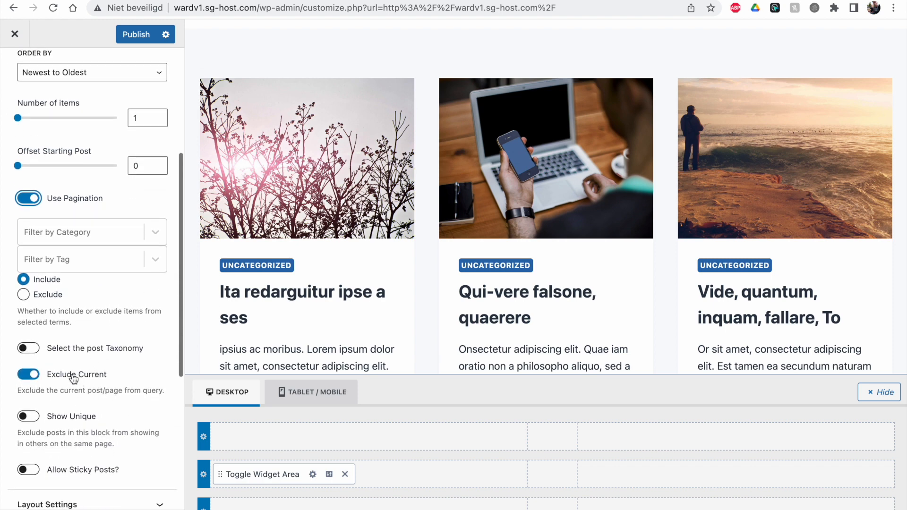
scroll(73, 376, down, 3)
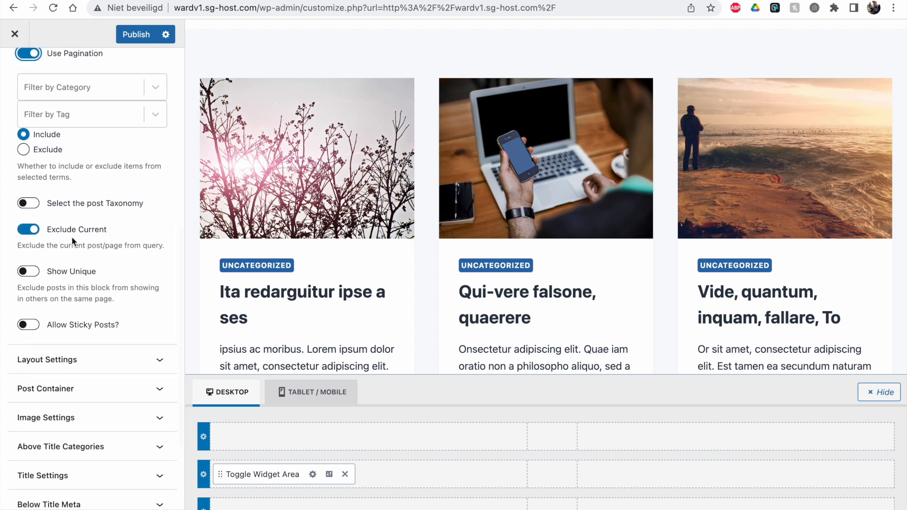
scroll(97, 267, down, 3)
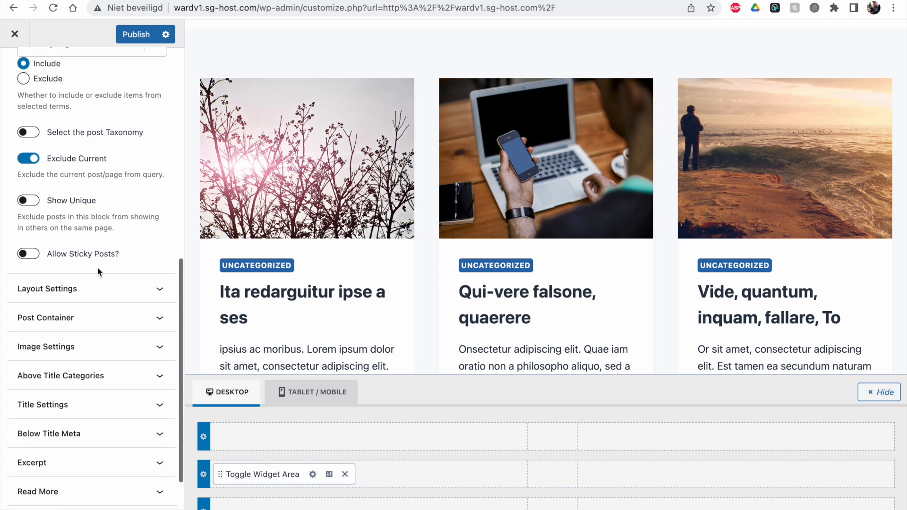
click(75, 246)
scroll(81, 348, down, 1)
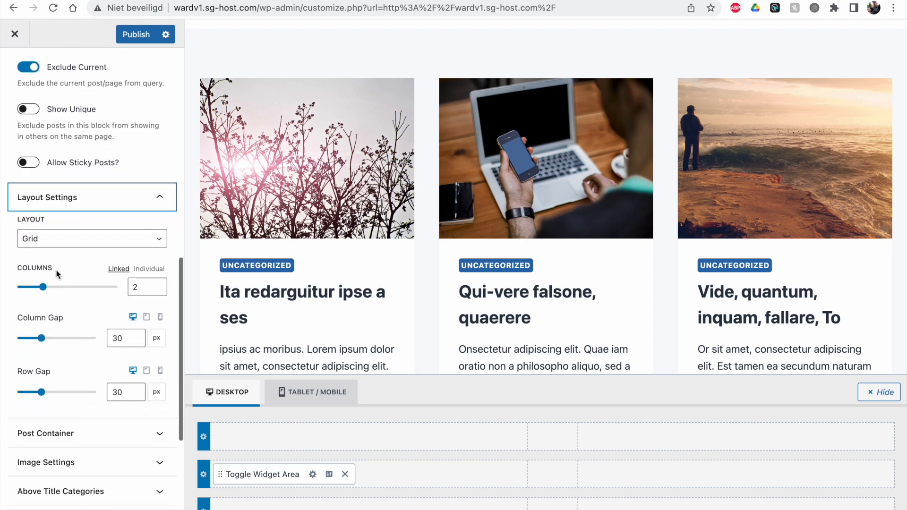
click(132, 286)
text(1)
click(89, 269)
scroll(85, 326, down, 1)
scroll(96, 285, up, 1)
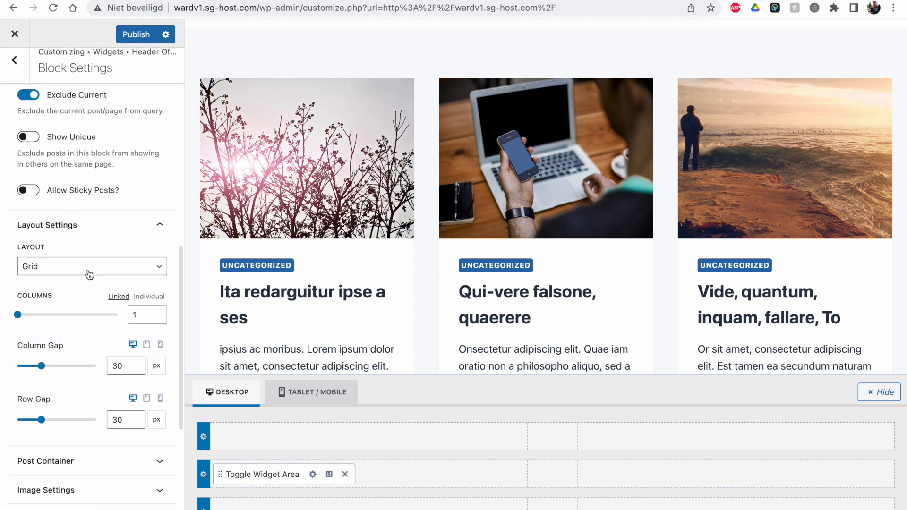
click(88, 269)
click(84, 293)
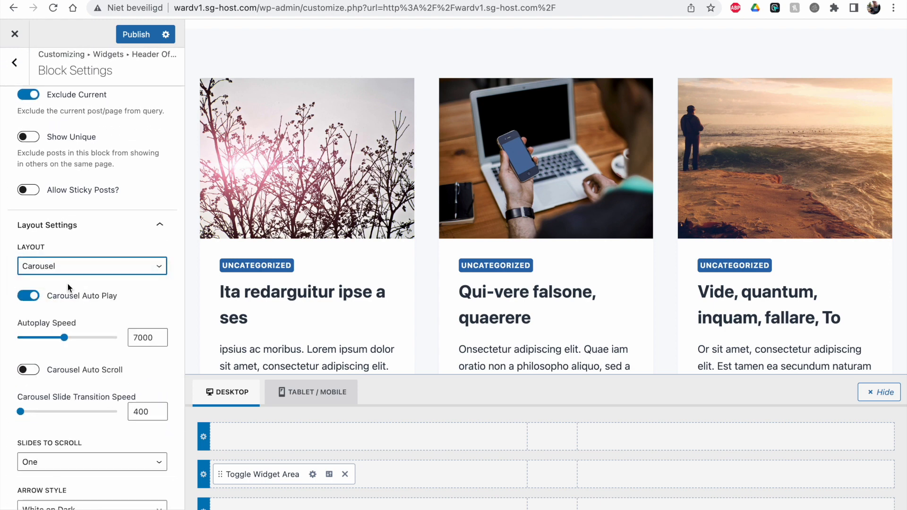
scroll(140, 311, down, 1)
Step: Set the carousel's number of items to 6
scroll(77, 257, up, 8)
click(135, 210)
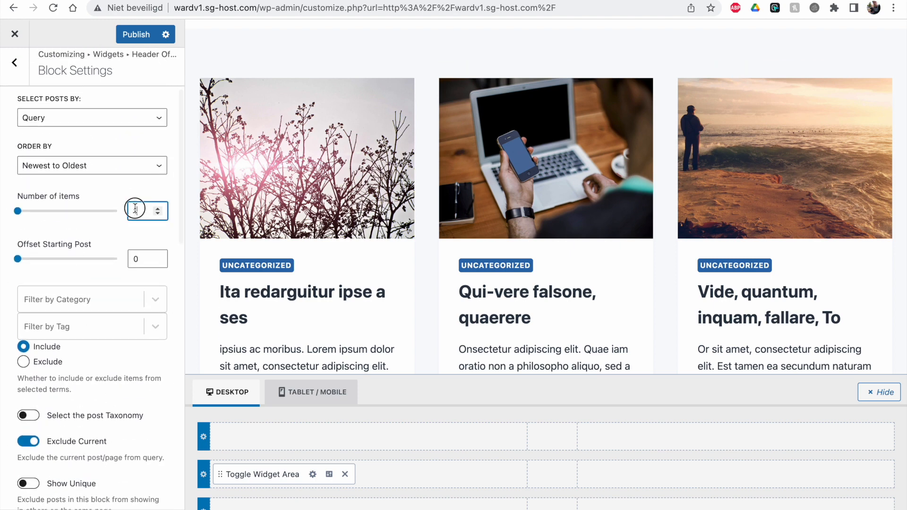
text(6)
click(123, 191)
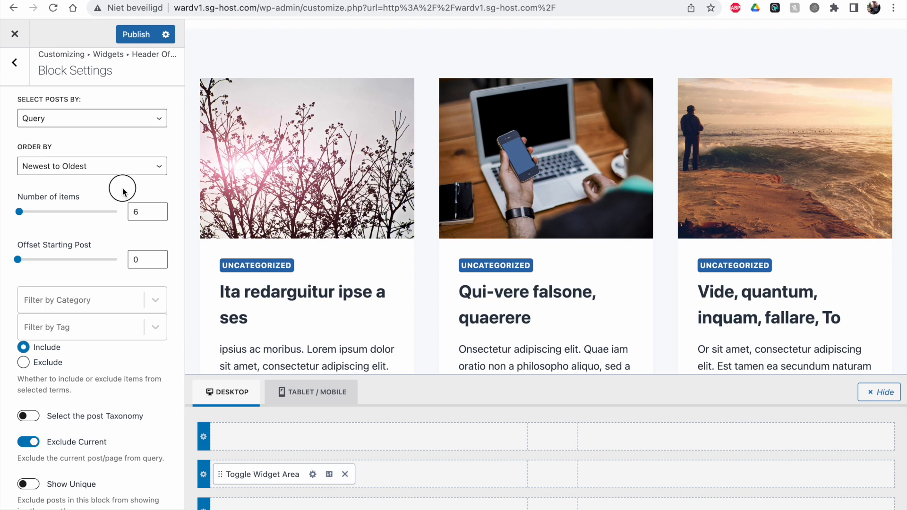
Step: Review the post type and selection options, and set the carousel's post order to Random
scroll(143, 242, down, 8)
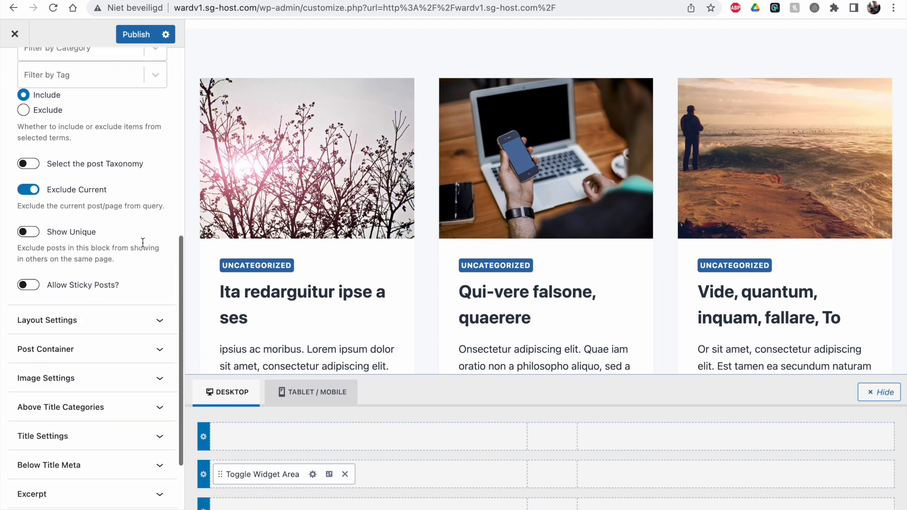
scroll(133, 239, up, 7)
scroll(139, 265, up, 3)
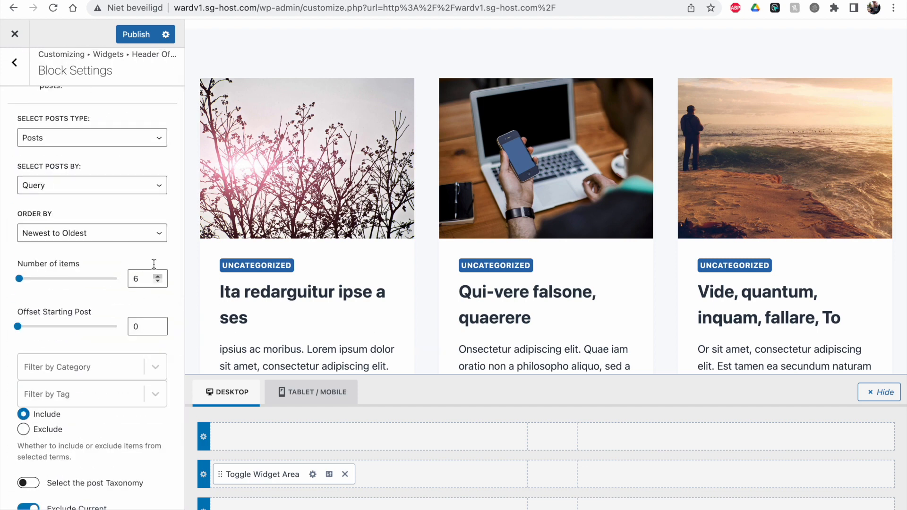
scroll(141, 278, up, 1)
scroll(137, 269, up, 1)
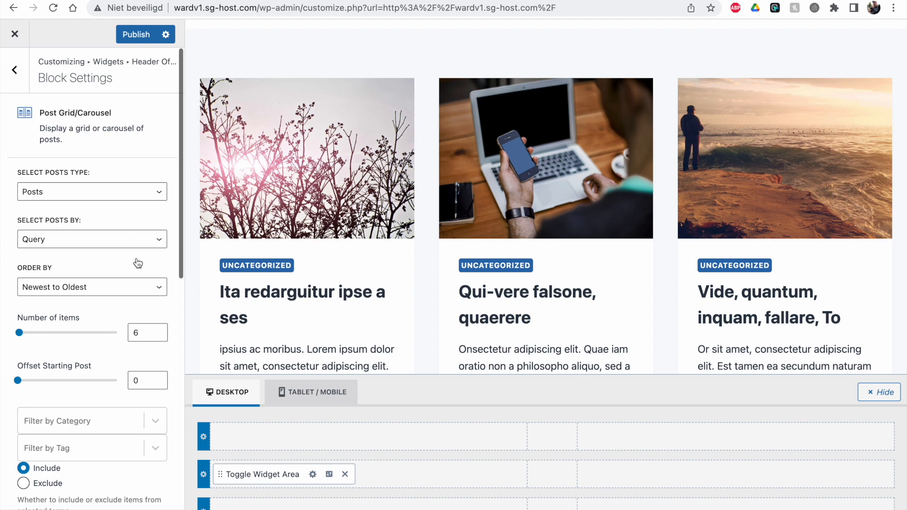
click(81, 187)
click(81, 192)
click(75, 237)
click(75, 244)
click(71, 286)
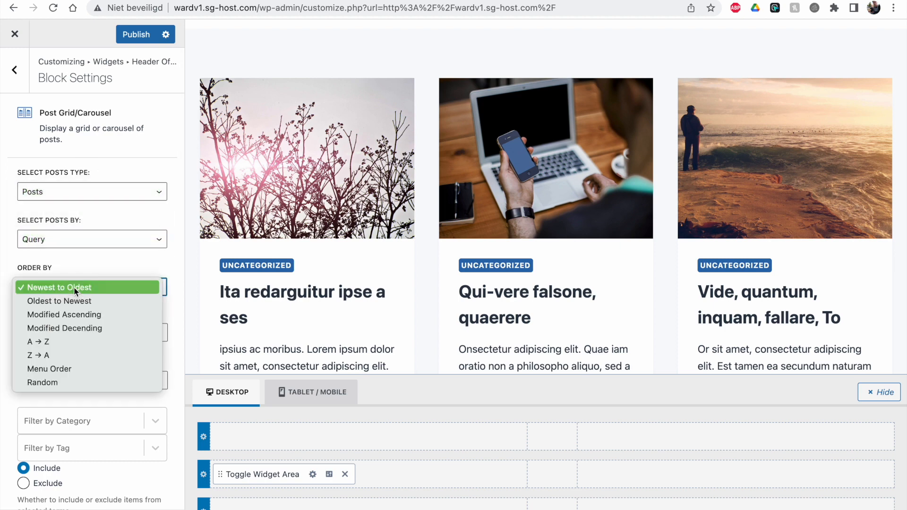
click(73, 287)
click(92, 283)
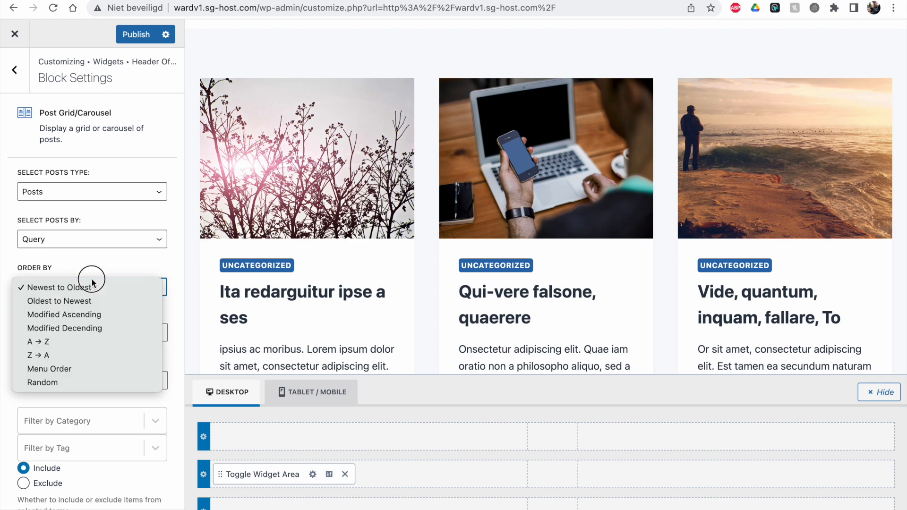
click(61, 381)
Step: Look through the choices for filtering the carousel's posts by category and by tag
scroll(98, 258, down, 5)
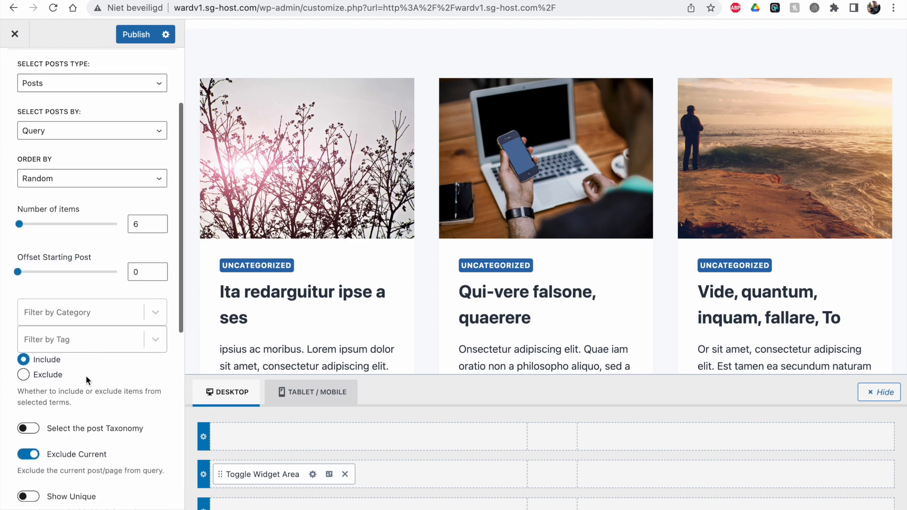
click(83, 293)
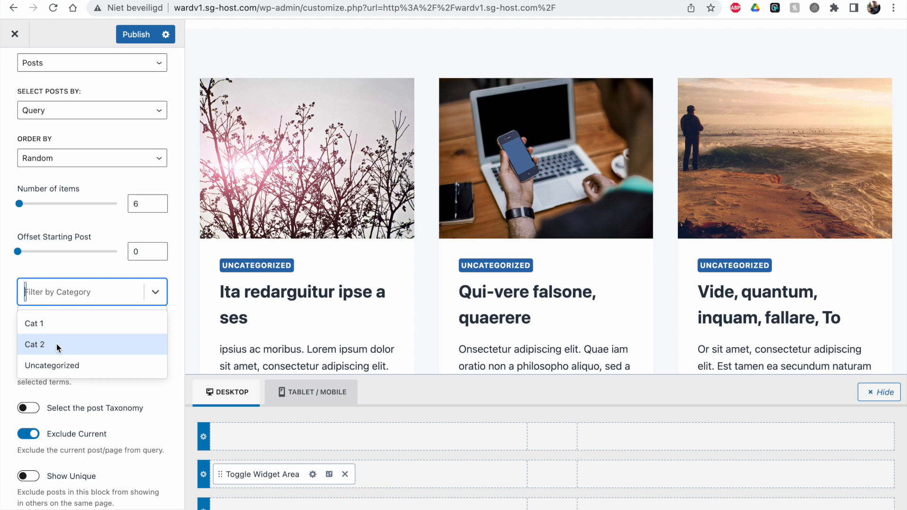
click(75, 265)
click(78, 319)
click(81, 329)
scroll(75, 373, down, 5)
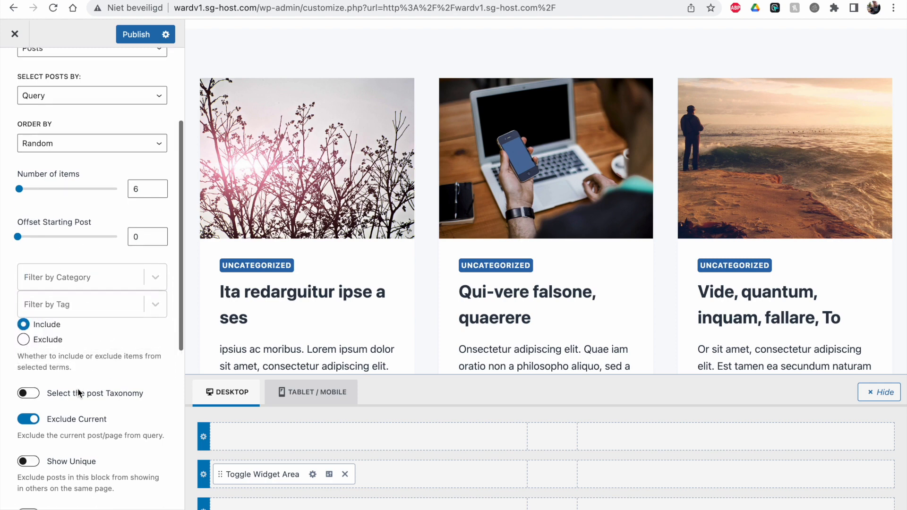
Step: Highlight the Exclude Current option and open the Uncategorized category page in the site preview
scroll(77, 390, down, 1)
drag(48, 187, 110, 185)
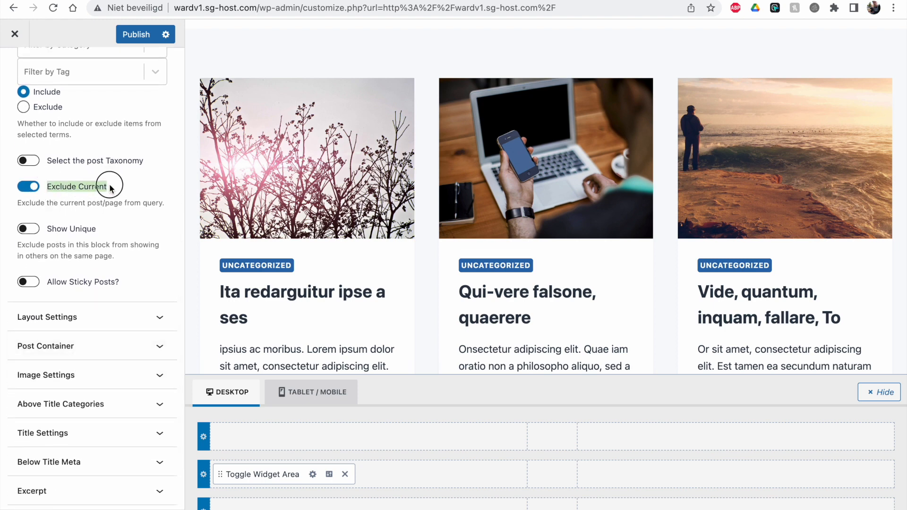
click(278, 267)
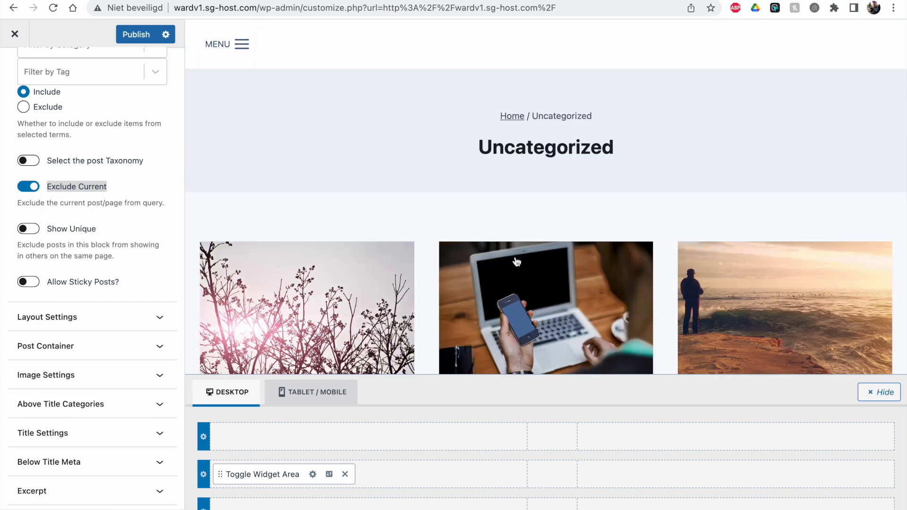
Step: In the block's image settings, set the image file size to medium_large (768x0)
scroll(533, 304, down, 2)
scroll(128, 279, down, 1)
scroll(129, 280, down, 1)
click(89, 301)
scroll(89, 307, down, 1)
scroll(72, 363, down, 1)
click(72, 364)
click(70, 351)
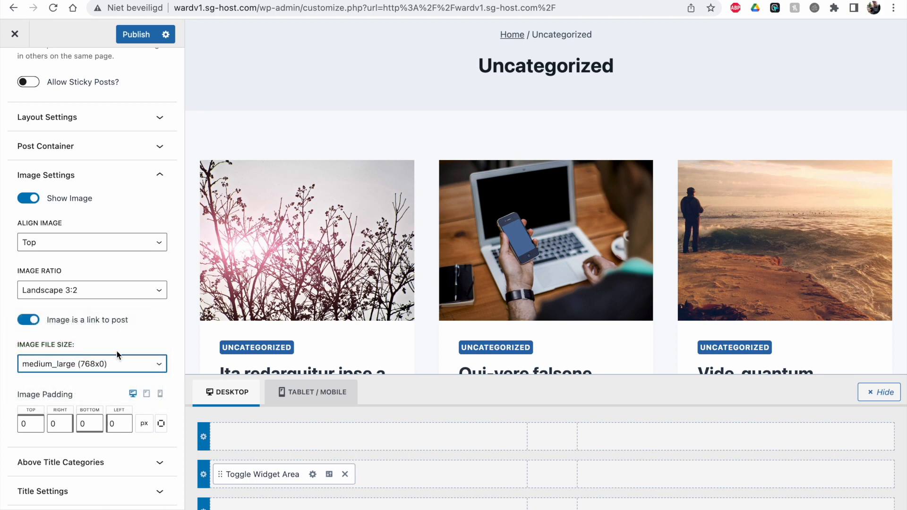
Step: Turn off Show Excerpt for the posts in the carousel
scroll(114, 352, down, 3)
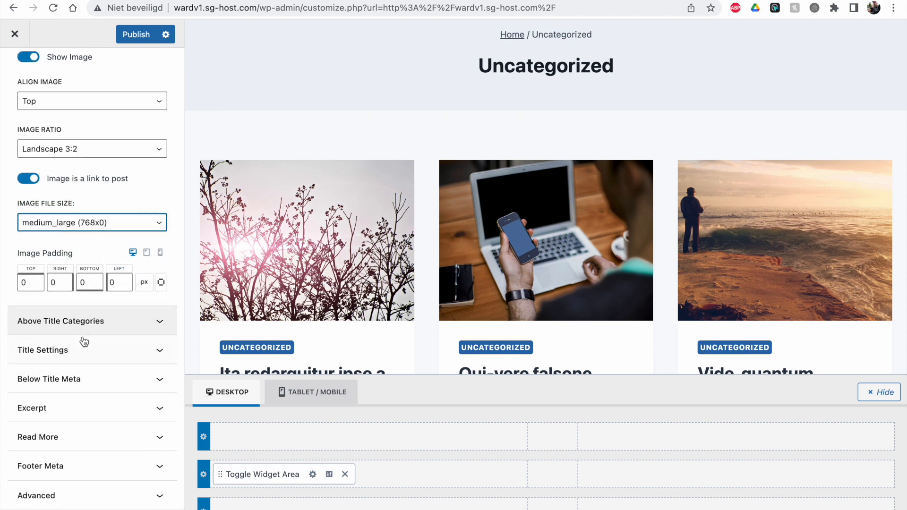
click(71, 417)
scroll(71, 418, down, 3)
click(26, 291)
Step: Turn off the meta below the title and the categories above the title for the carousel's posts
click(45, 237)
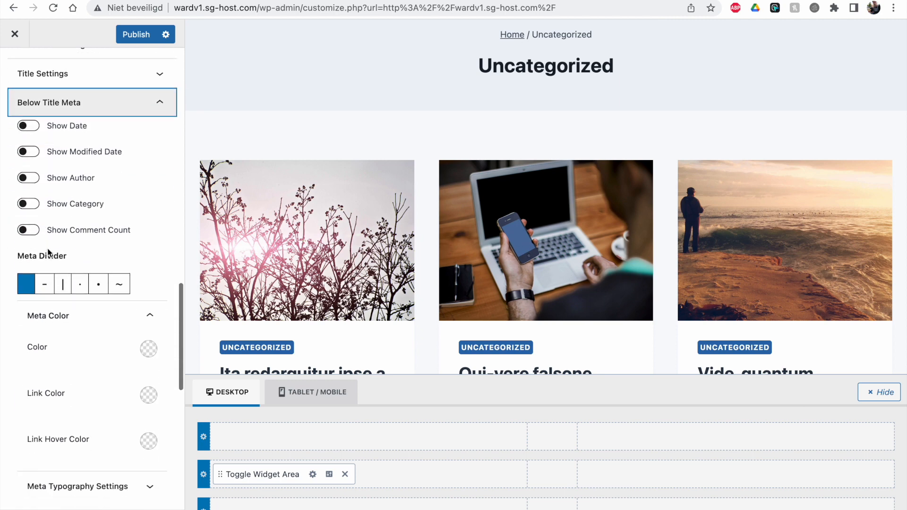
click(42, 221)
click(42, 194)
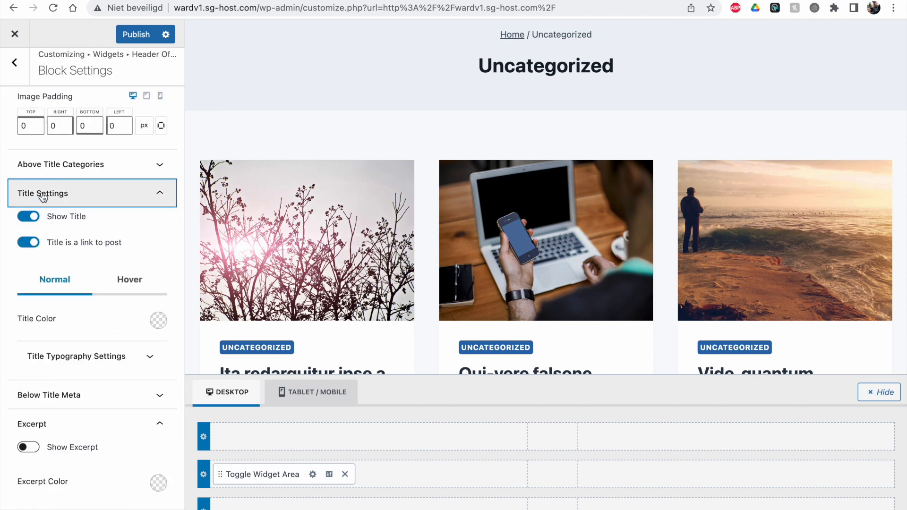
click(57, 197)
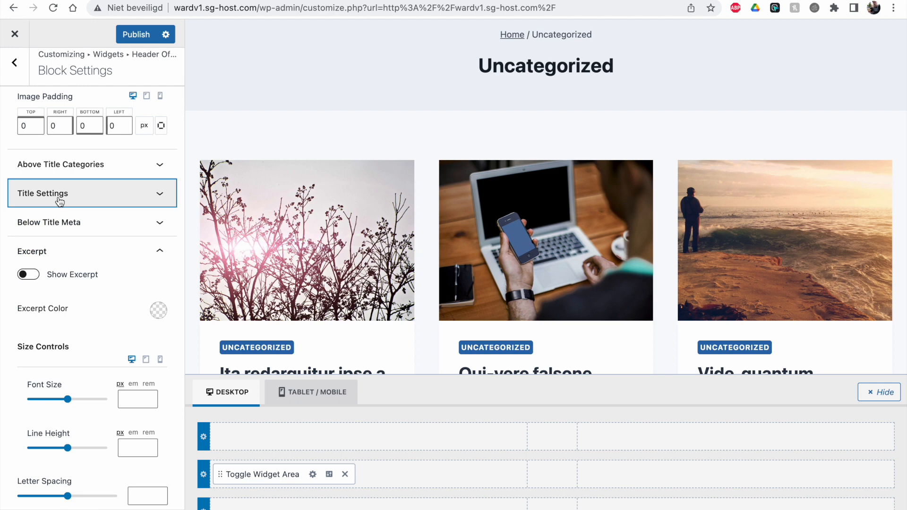
click(60, 167)
click(40, 187)
click(45, 164)
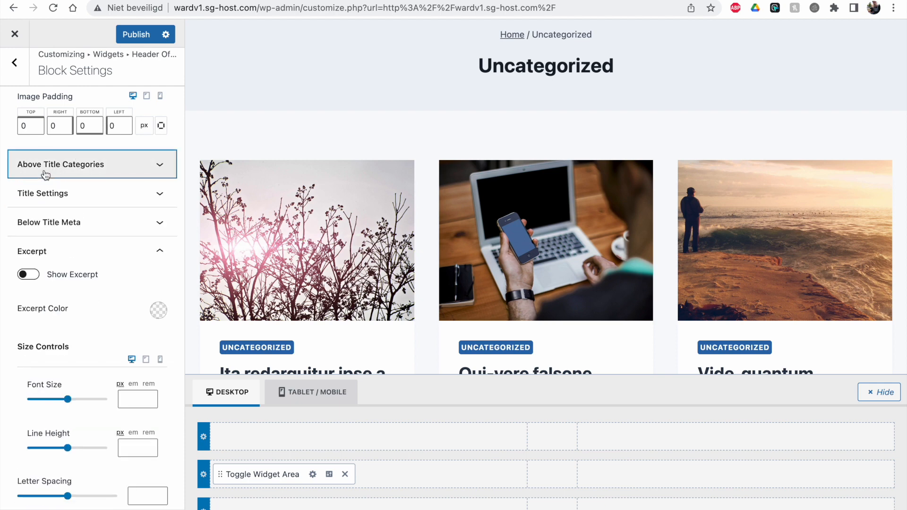
scroll(62, 298, down, 4)
scroll(65, 314, up, 3)
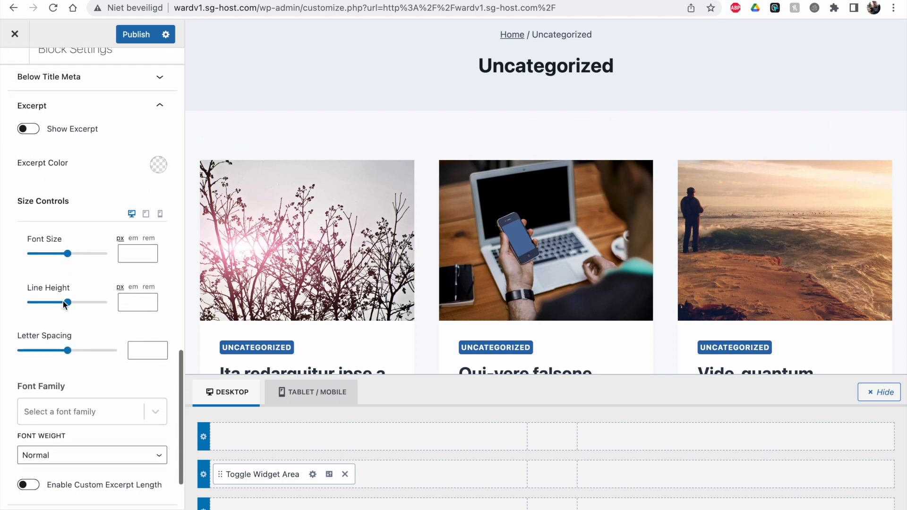
click(65, 182)
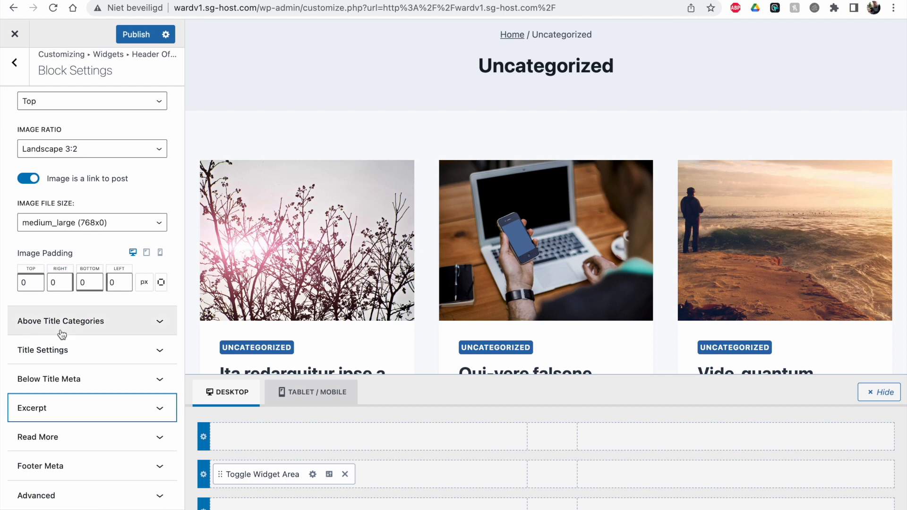
Step: Check the Read More settings and turn off the footer meta items for the carousel's posts
click(57, 437)
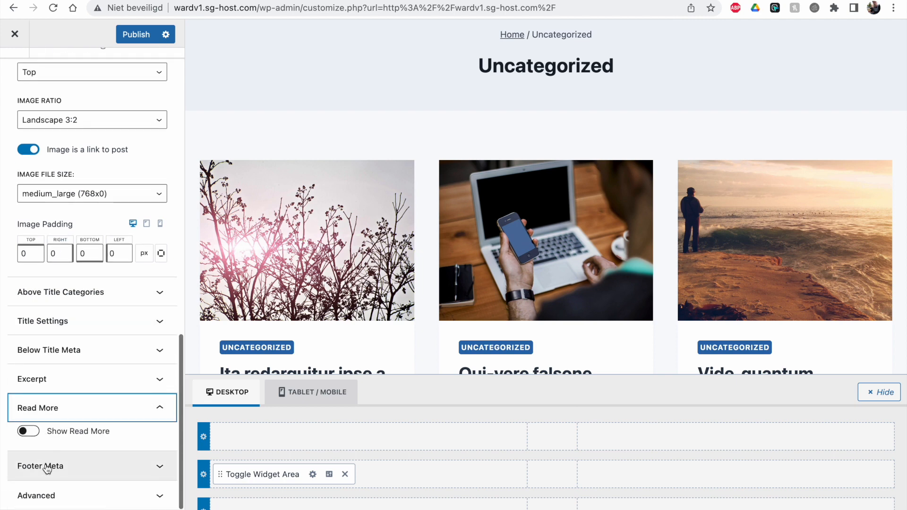
click(46, 463)
click(38, 208)
click(29, 337)
click(28, 366)
click(85, 153)
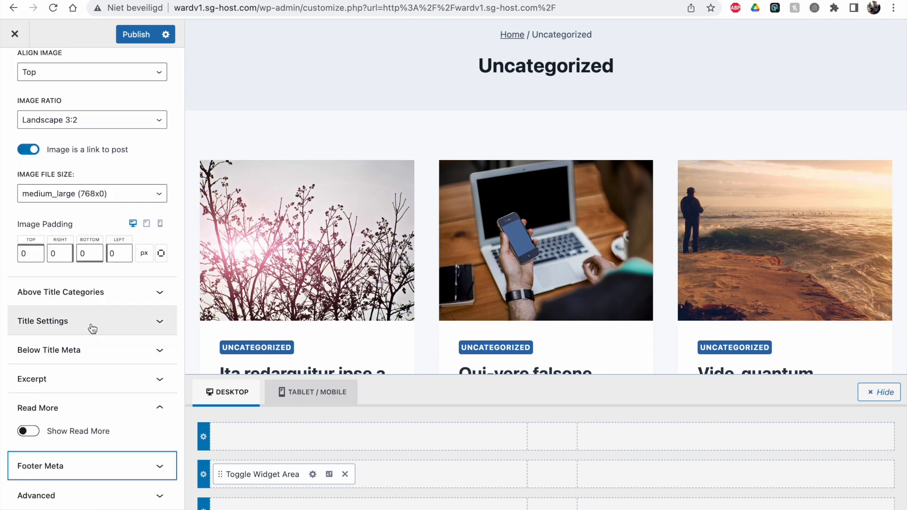
click(71, 419)
Step: Look through the carousel's layout settings, including autoplay, slides to scroll, arrow style, dot style, columns and column gap
scroll(67, 381, up, 7)
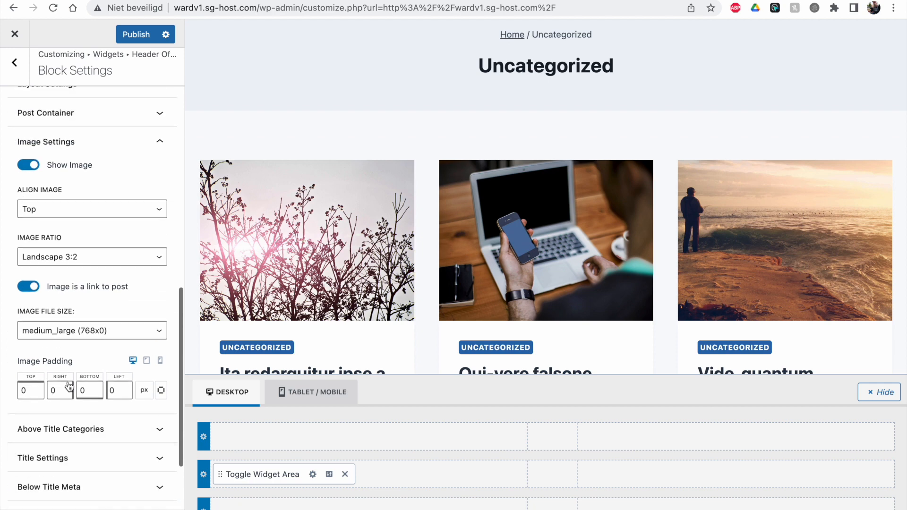
scroll(67, 293, up, 3)
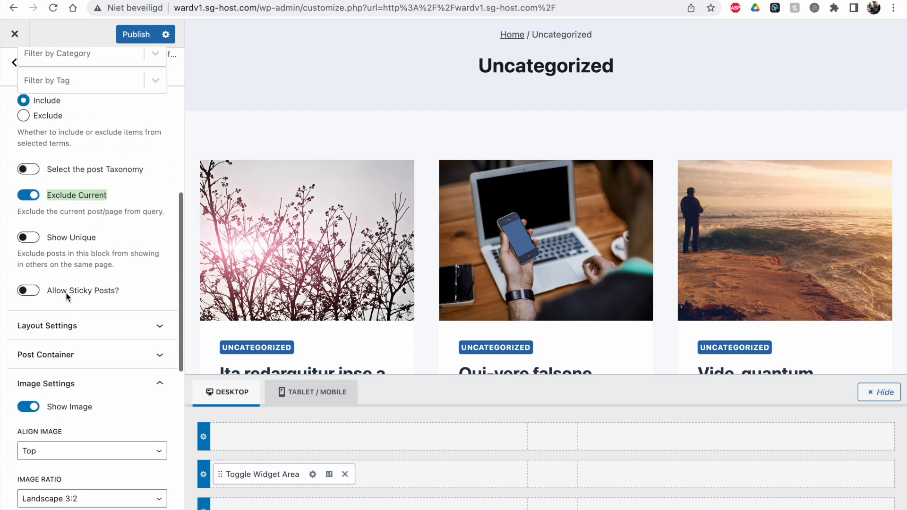
scroll(66, 293, down, 2)
click(57, 348)
scroll(66, 352, down, 5)
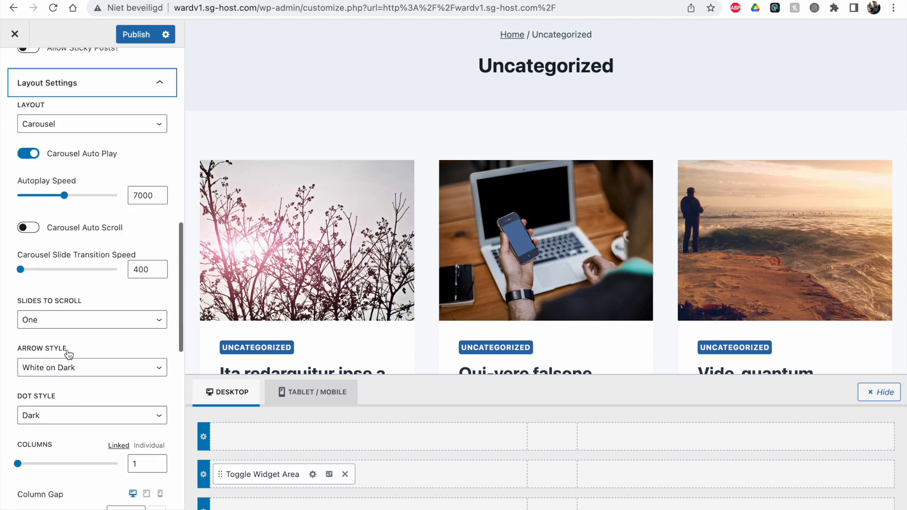
scroll(113, 260, down, 1)
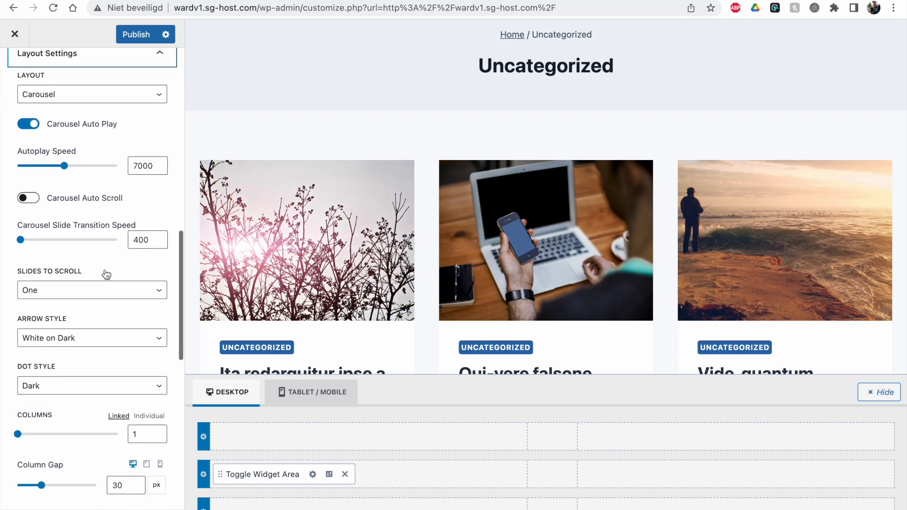
click(75, 286)
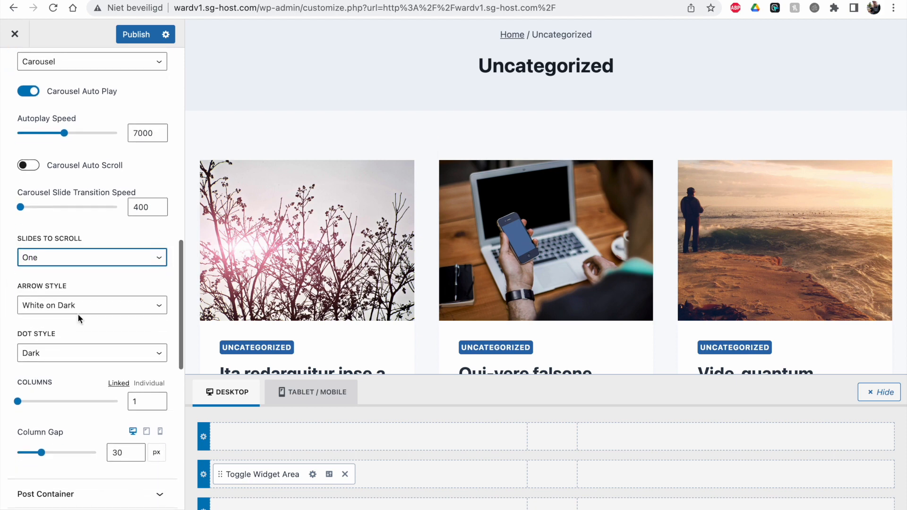
scroll(76, 378, down, 4)
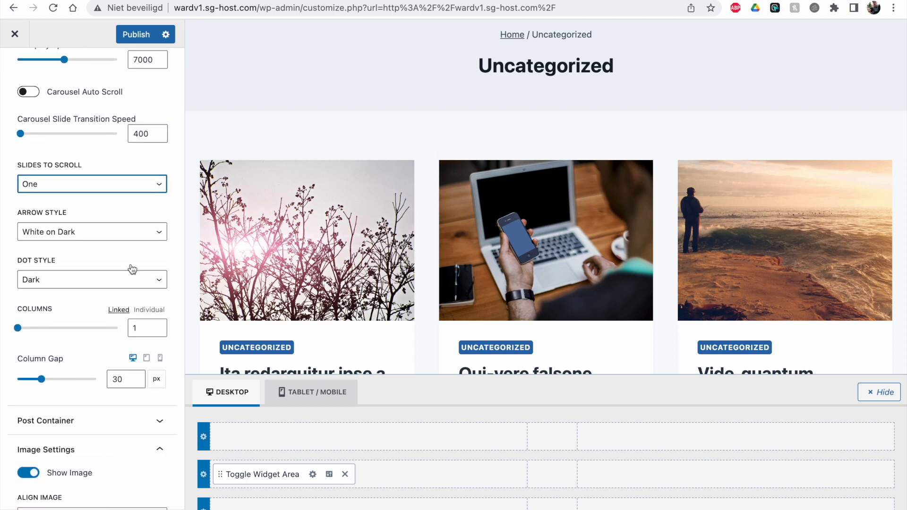
Step: Publish the changes and open the off-canvas area from the MENU toggle on the live site
click(131, 41)
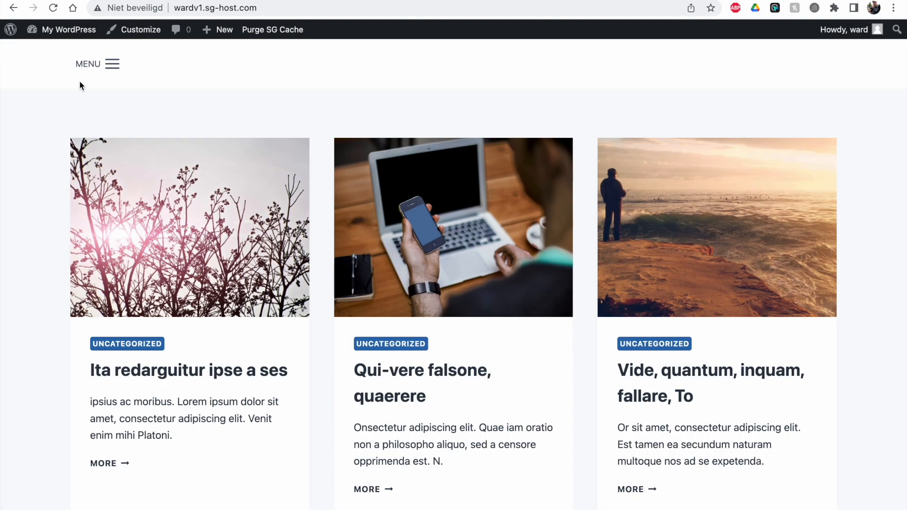
click(108, 64)
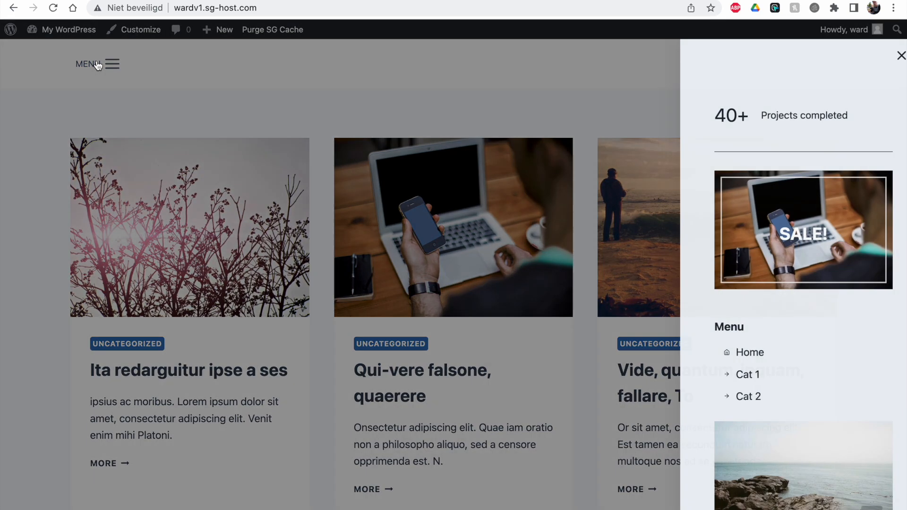
scroll(740, 373, down, 3)
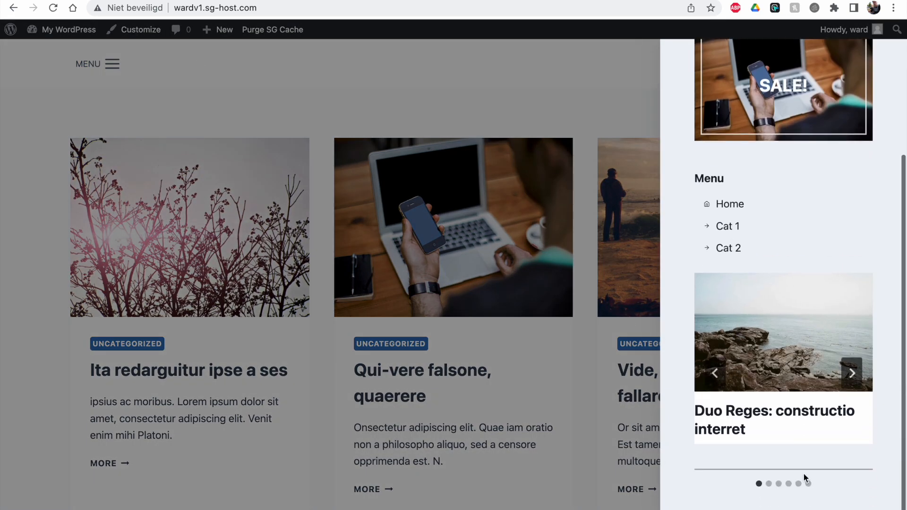
Step: Page forward and back through the post carousel in the live off-canvas area and review the blocks above it
click(852, 375)
click(852, 375)
click(852, 375)
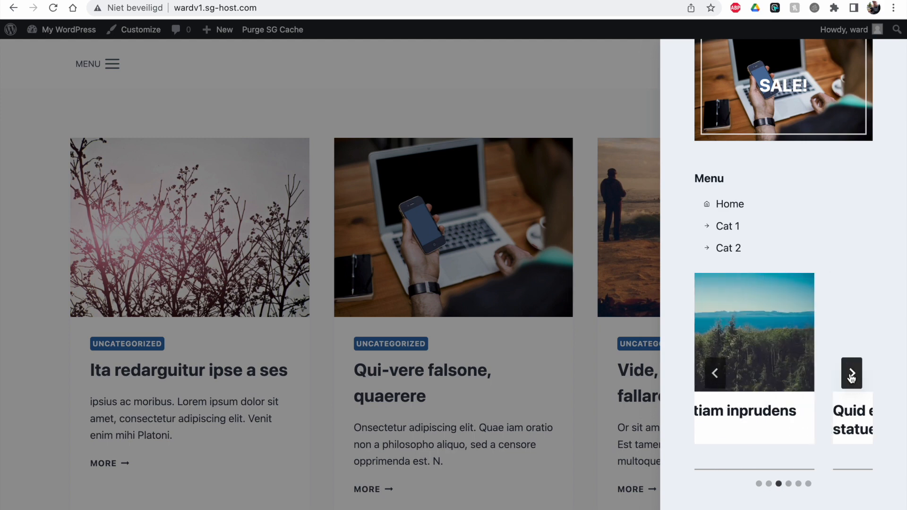
click(852, 375)
click(852, 375)
click(852, 375)
click(852, 376)
click(852, 376)
scroll(851, 378, up, 1)
scroll(851, 378, down, 1)
click(716, 373)
click(716, 374)
click(717, 373)
click(717, 373)
scroll(718, 374, up, 3)
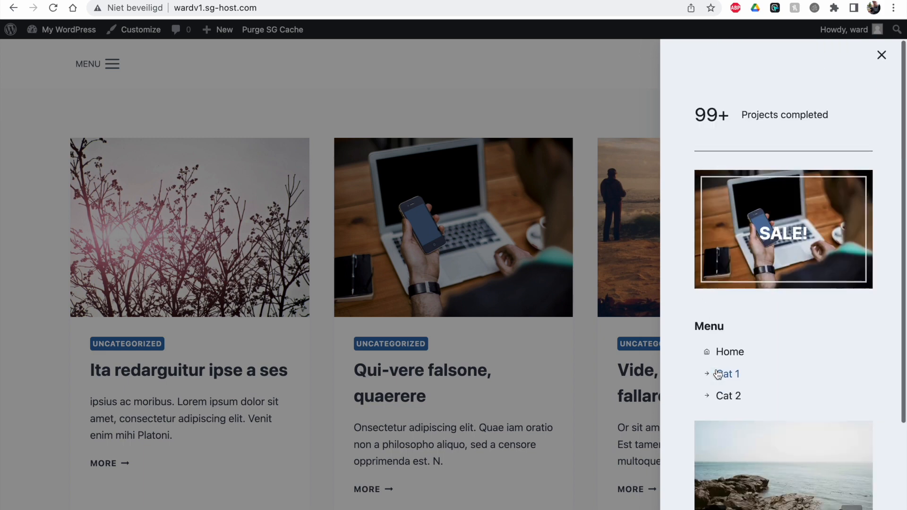
scroll(717, 374, down, 2)
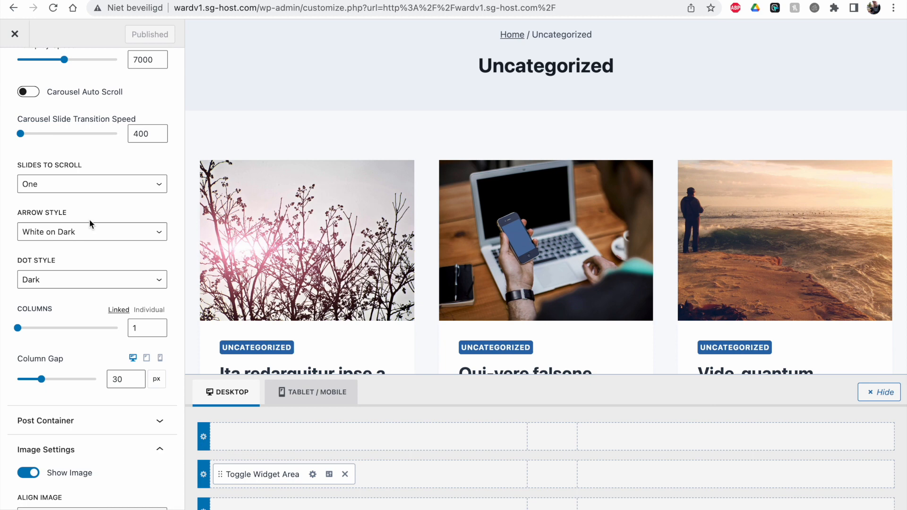
Step: Back in the widget area, insert a heading block between the icon list and the post carousel and set its type to Paragraph
scroll(89, 219, up, 5)
click(26, 78)
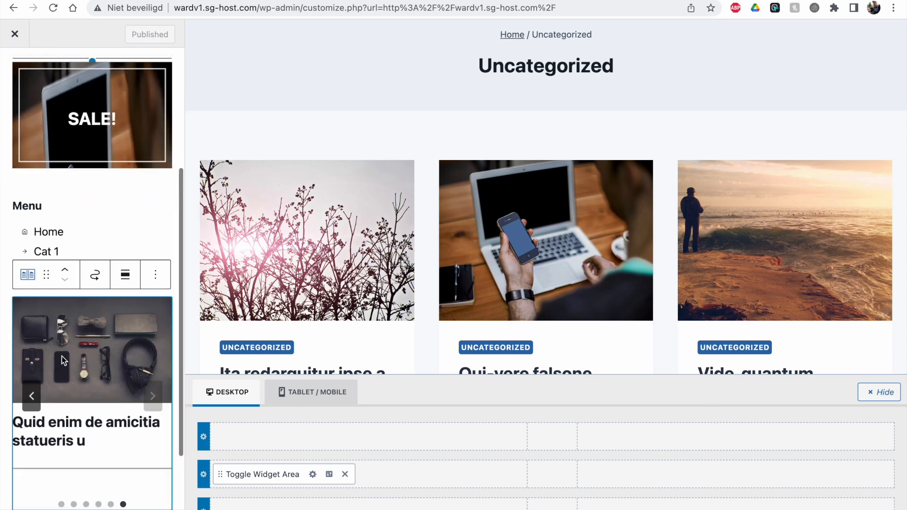
click(111, 250)
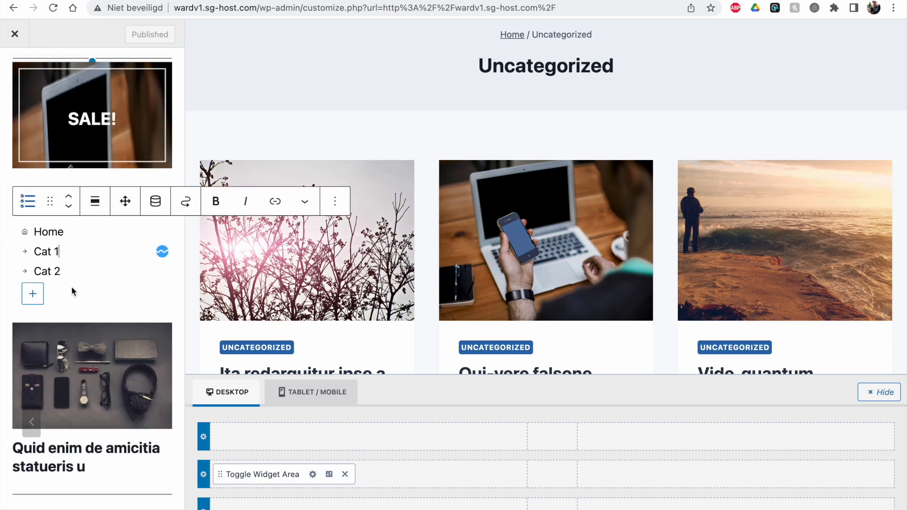
click(67, 316)
click(105, 237)
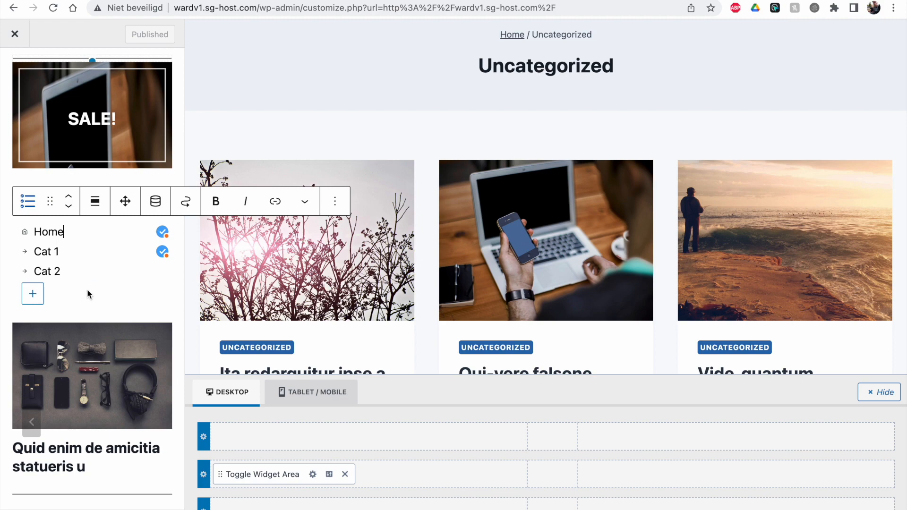
click(92, 314)
click(93, 399)
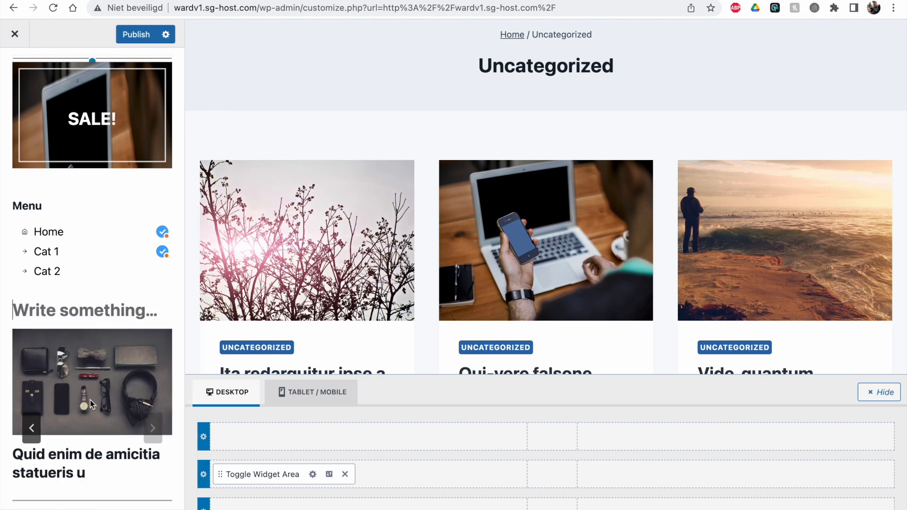
click(95, 275)
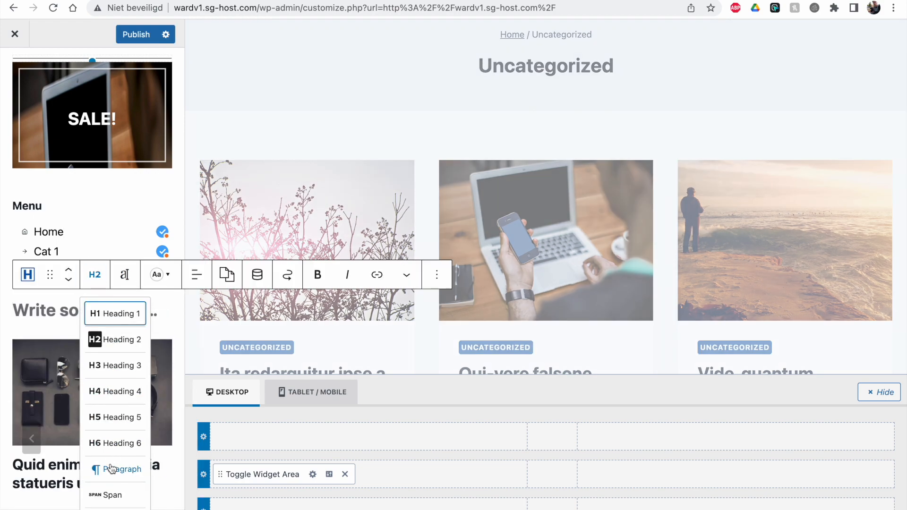
double_click(113, 469)
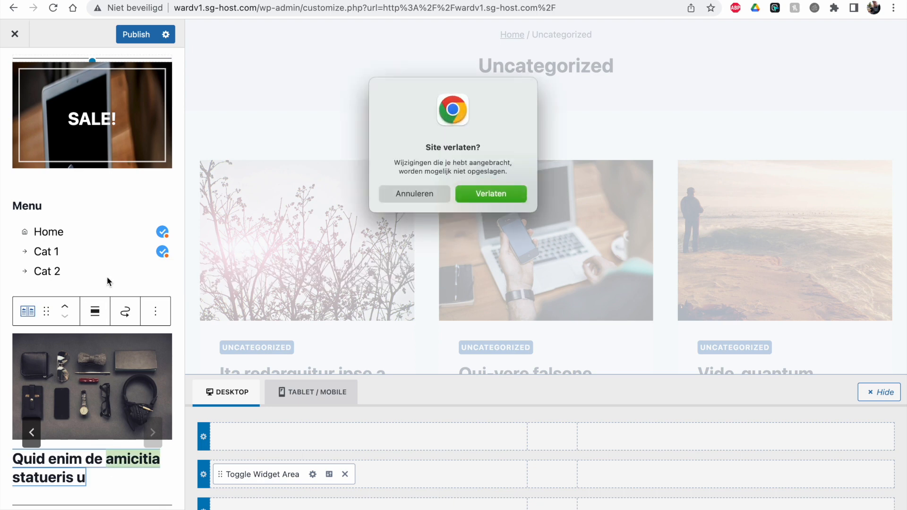
click(387, 202)
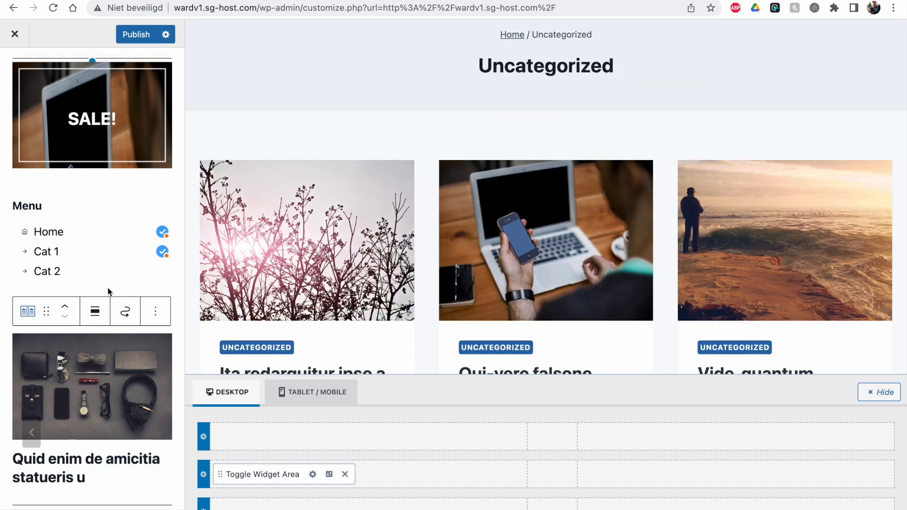
Step: Replace the empty text block above the post carousel with a duplicate of the Menu heading
click(78, 310)
click(33, 210)
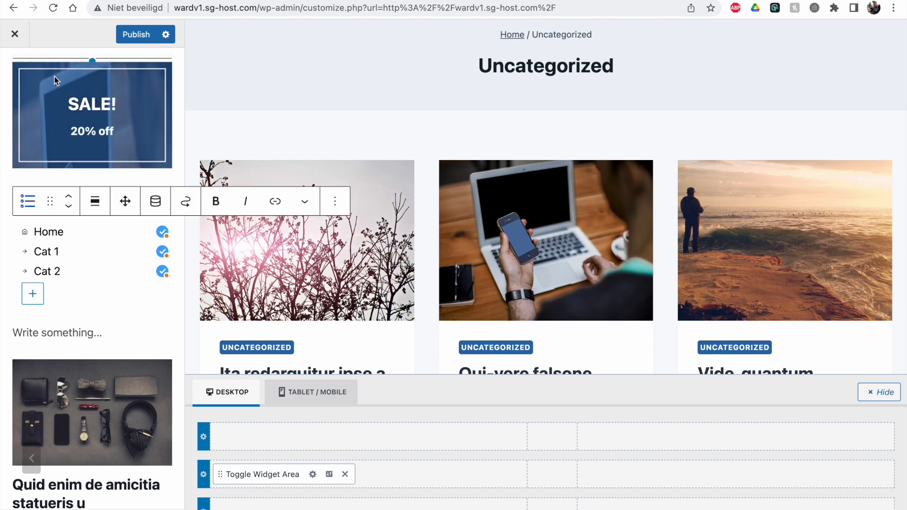
click(10, 180)
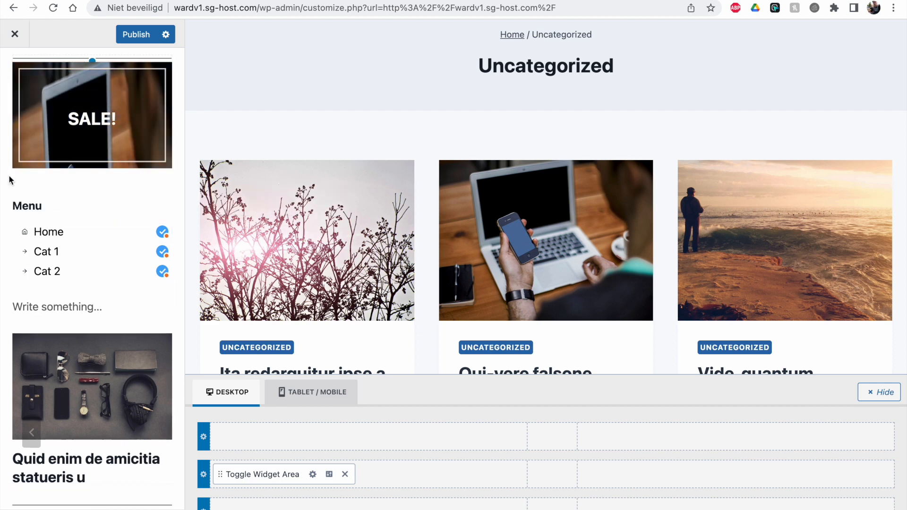
click(19, 206)
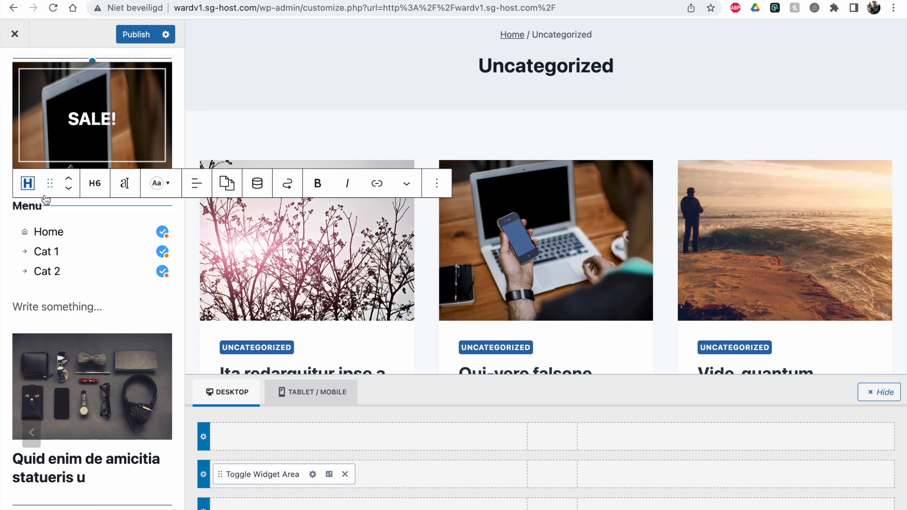
scroll(46, 199, up, 3)
scroll(34, 212, down, 2)
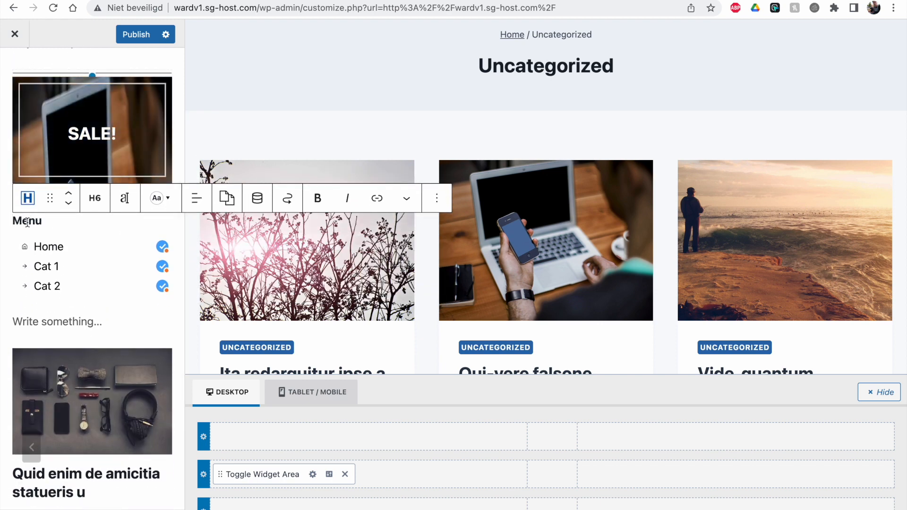
click(228, 200)
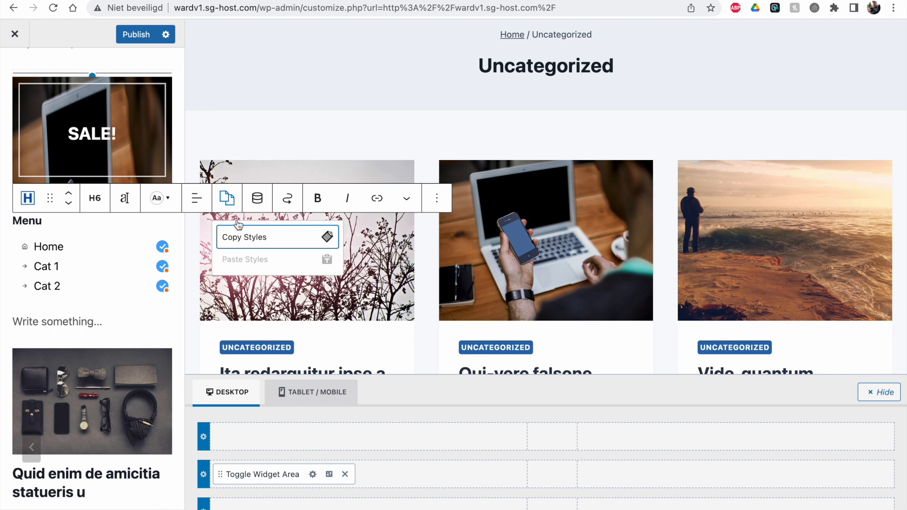
click(437, 199)
click(448, 280)
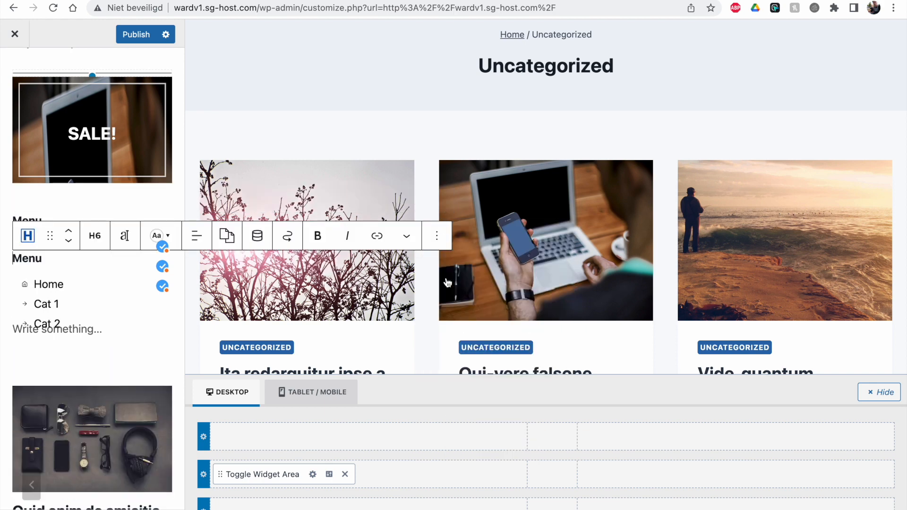
click(66, 239)
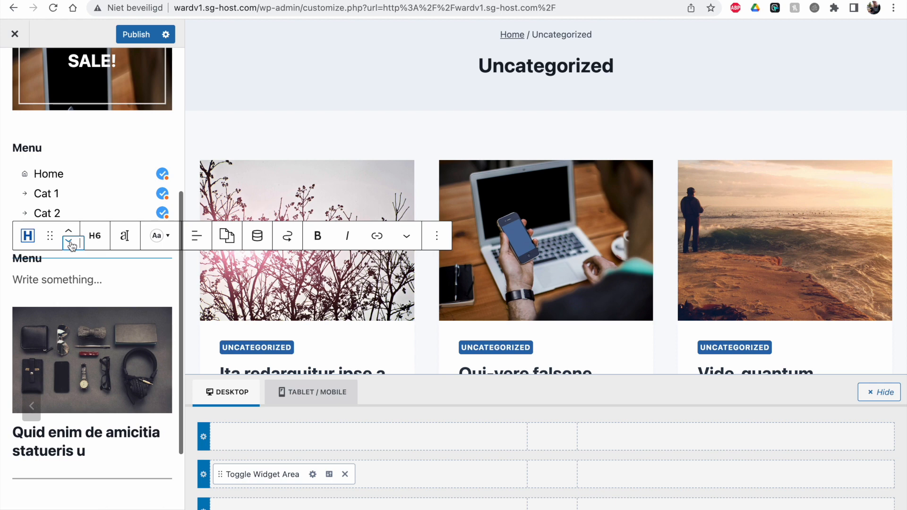
click(24, 277)
key(BackSpace)
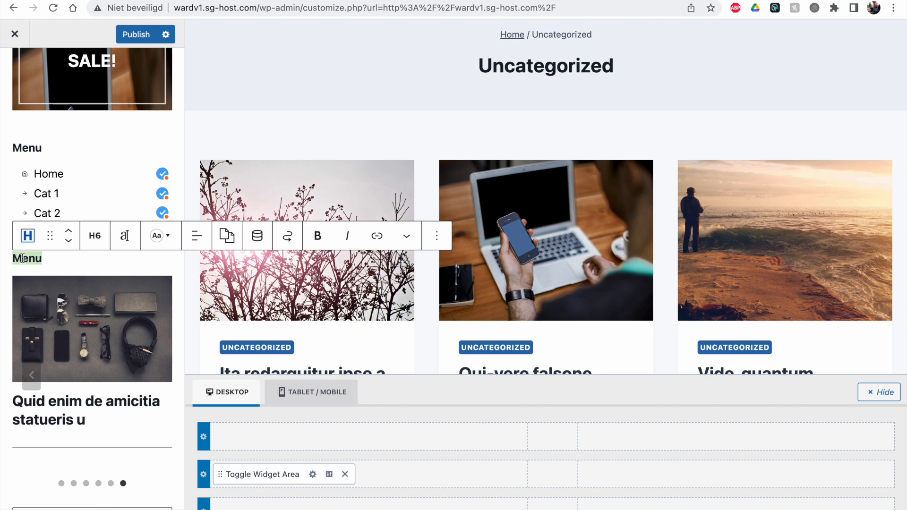
Step: Change the duplicated heading's text above the post carousel to "Recent posts" and publish the changes
text(Recent posts)
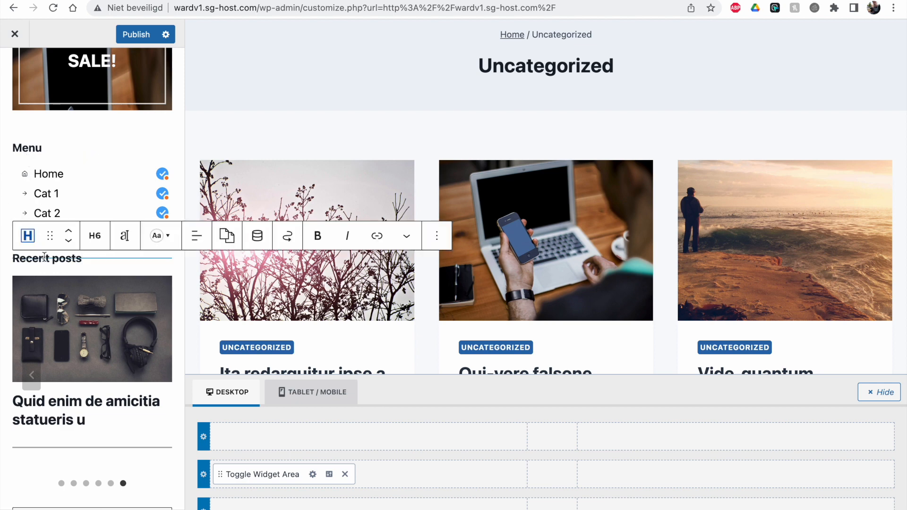
click(131, 35)
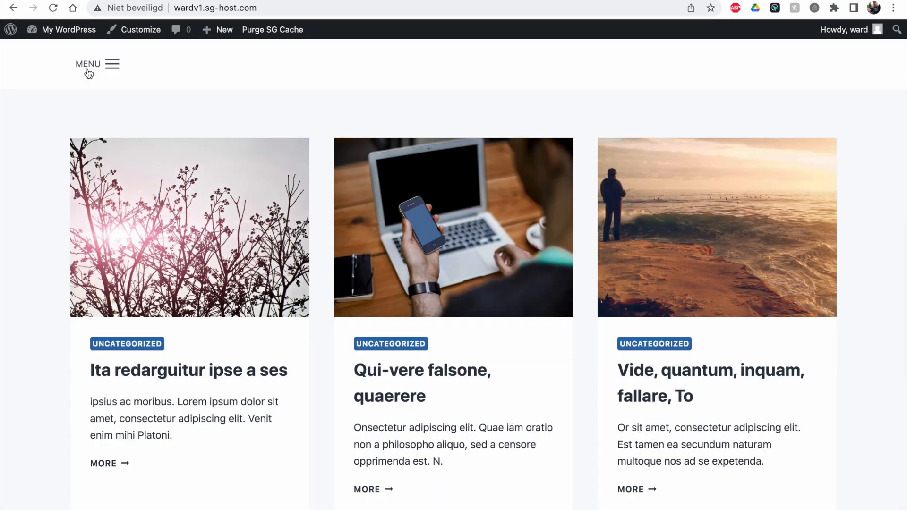
Step: Open the off-canvas area on the live site and page forward through the carousel under the Recent posts heading
click(88, 71)
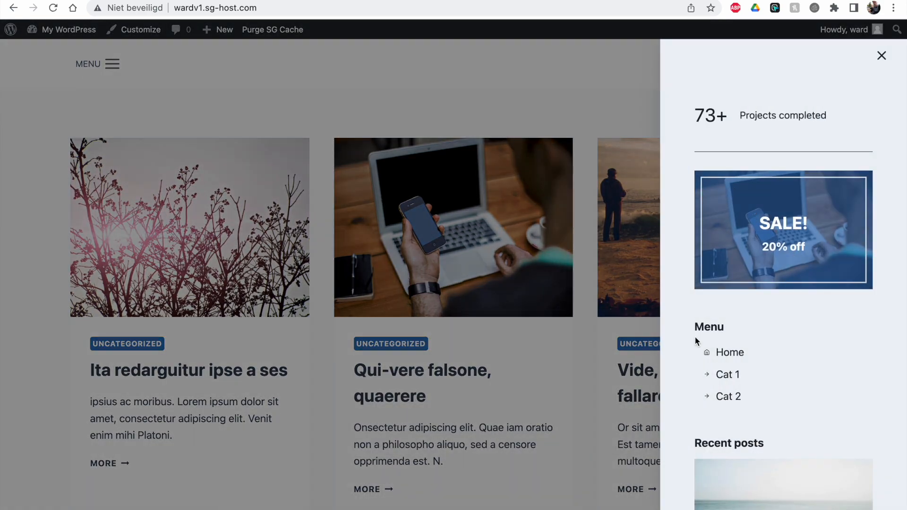
scroll(731, 385, down, 3)
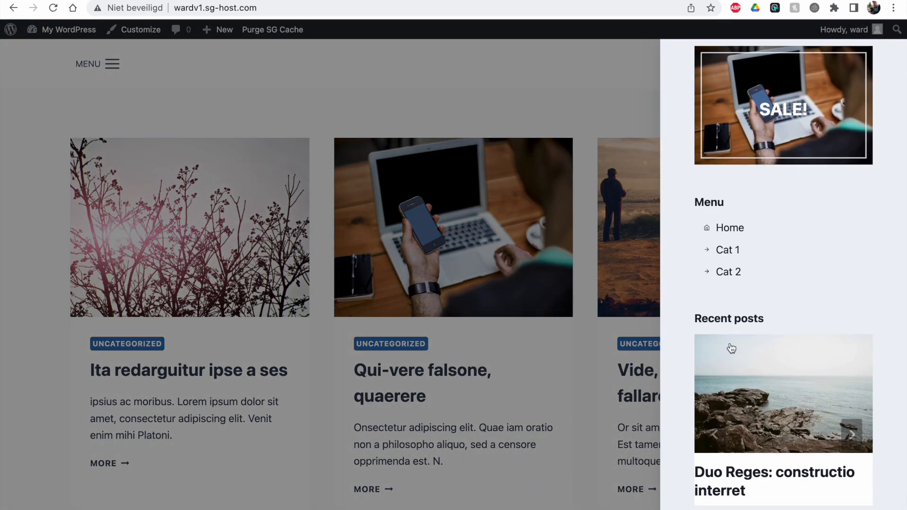
scroll(804, 369, down, 2)
click(851, 374)
click(851, 374)
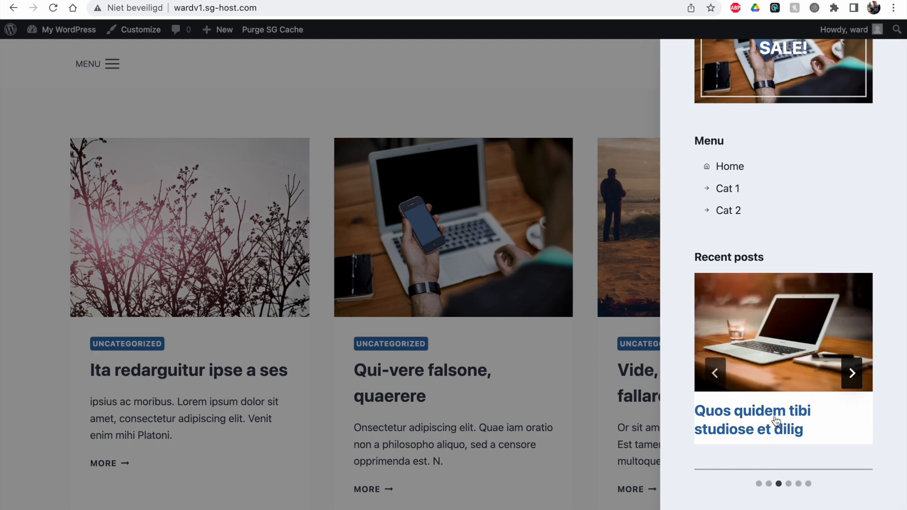
Step: Return to the Customizer and open the block settings of the post carousel in the widget area
click(99, 1)
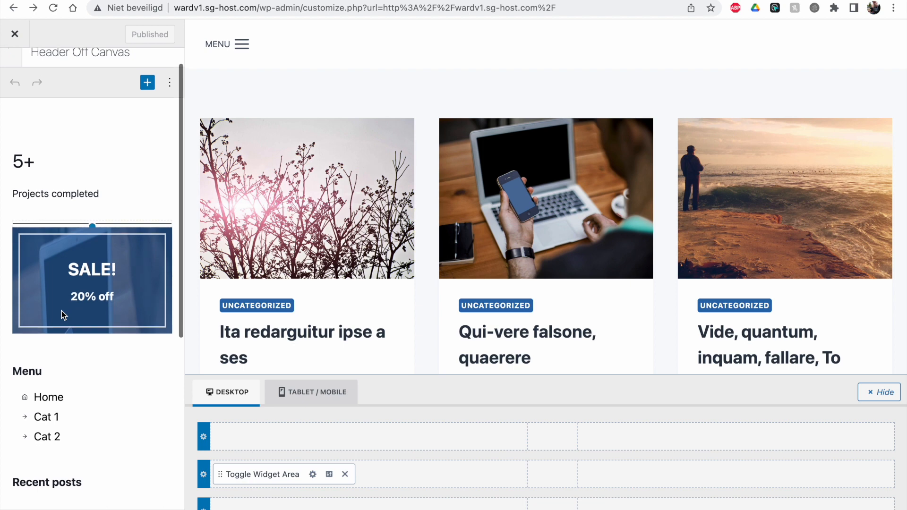
scroll(62, 310, down, 6)
click(92, 291)
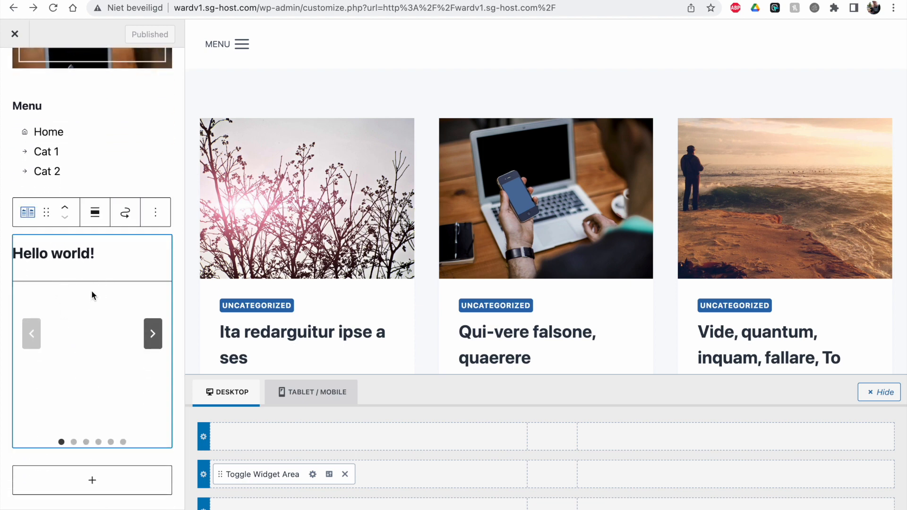
click(150, 221)
click(181, 250)
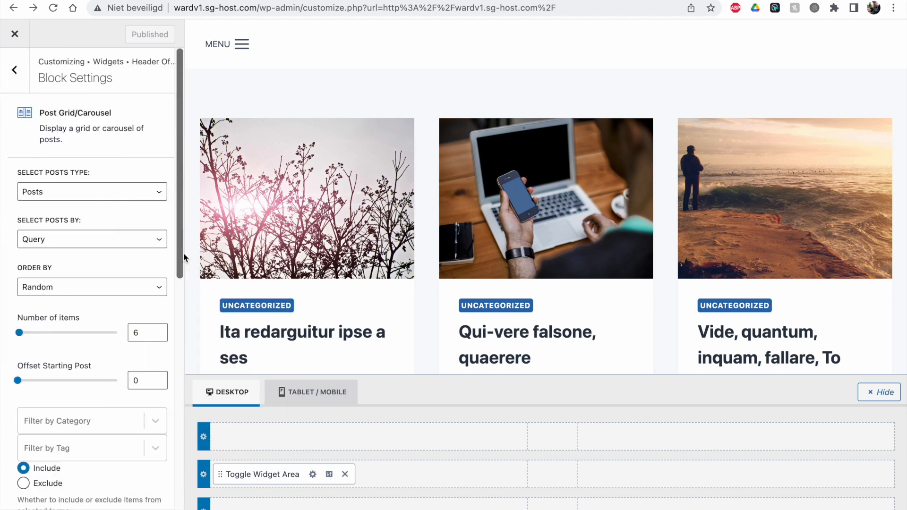
Step: Set the HTML tag of the carousel's post titles to H6 in the title typography settings
scroll(92, 262, down, 7)
scroll(93, 262, down, 3)
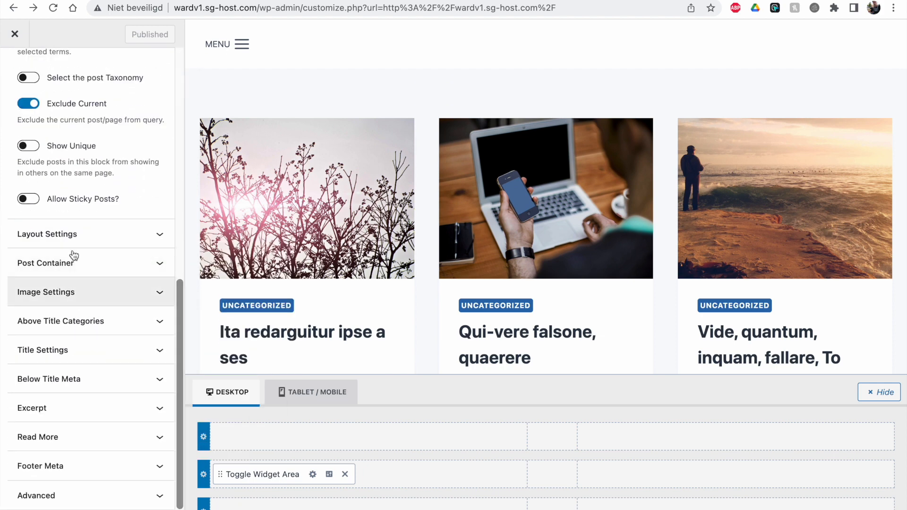
click(65, 350)
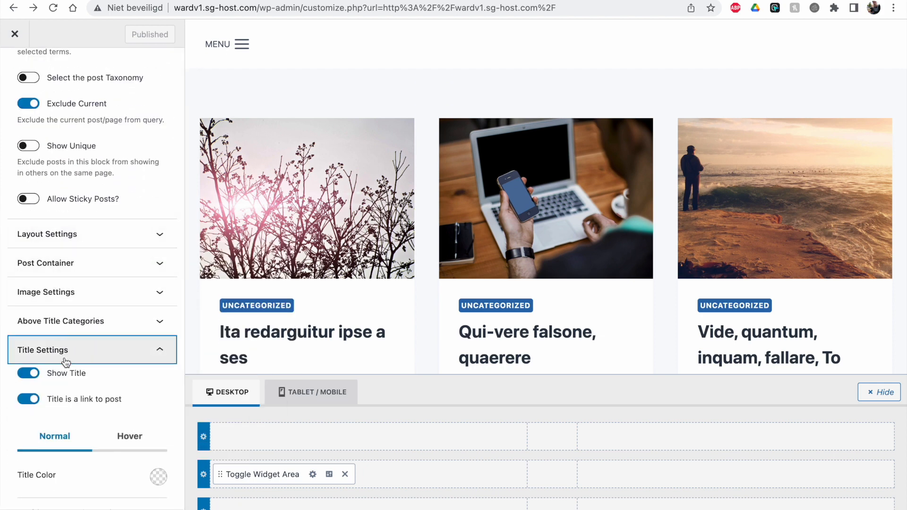
scroll(40, 348, down, 2)
scroll(41, 349, down, 3)
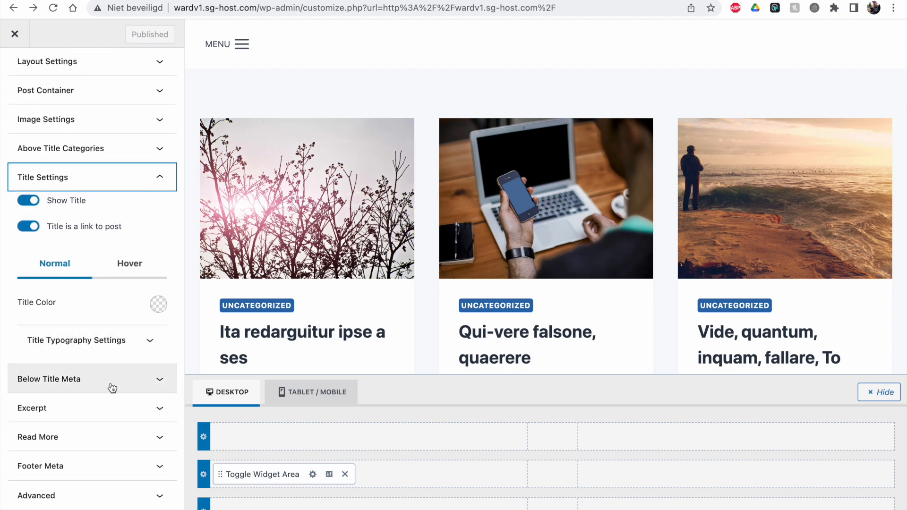
click(118, 341)
scroll(118, 340, down, 4)
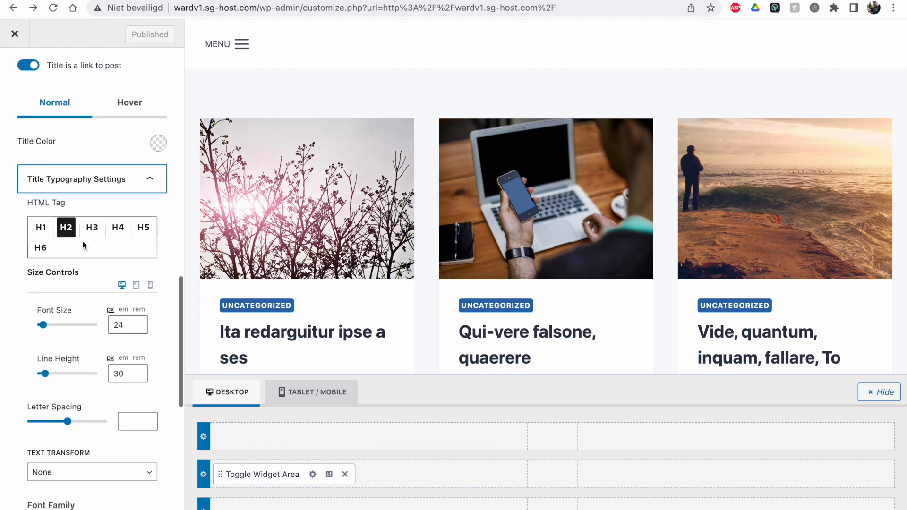
click(42, 248)
Step: Set the post titles' font size to 14 px and their line height to 20 px
scroll(91, 291, down, 1)
click(120, 292)
drag(120, 293, 108, 297)
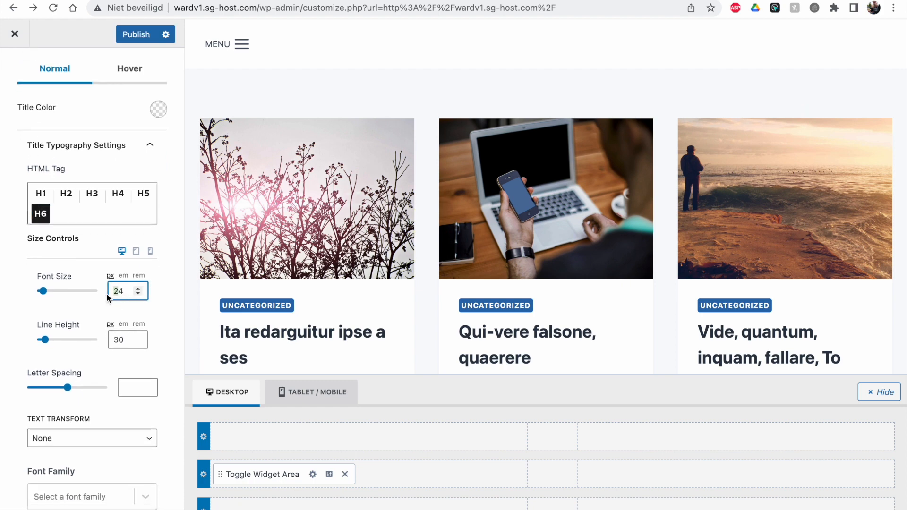
scroll(96, 317, down, 1)
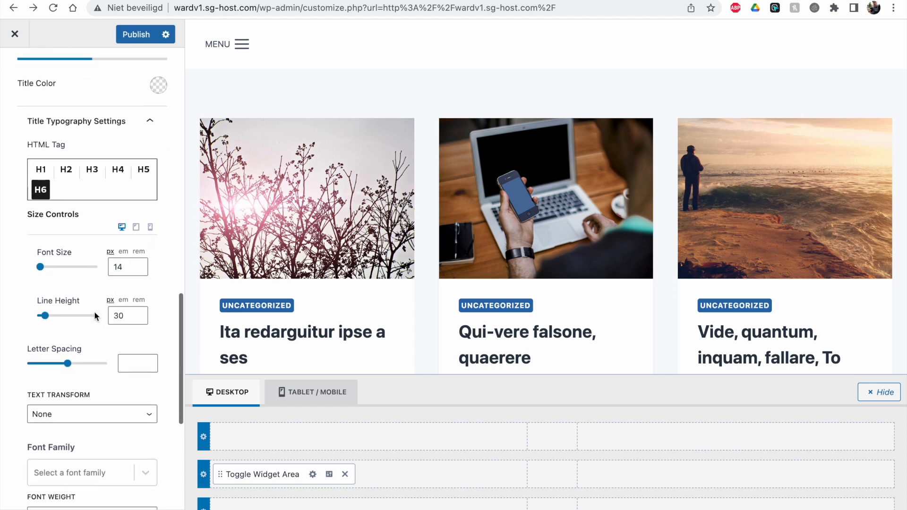
double_click(112, 318)
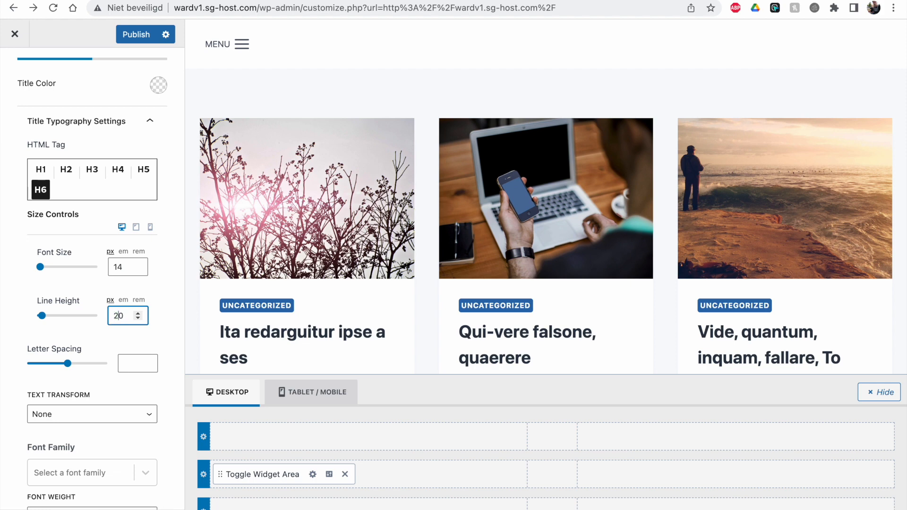
click(101, 337)
Step: Publish the title changes, reload the live site and open its off-canvas area at the post carousel
scroll(98, 338, down, 5)
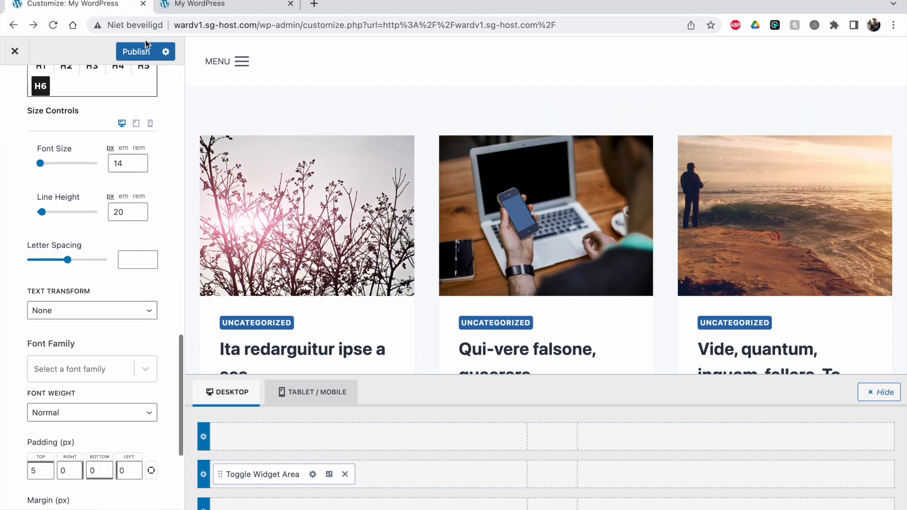
click(146, 52)
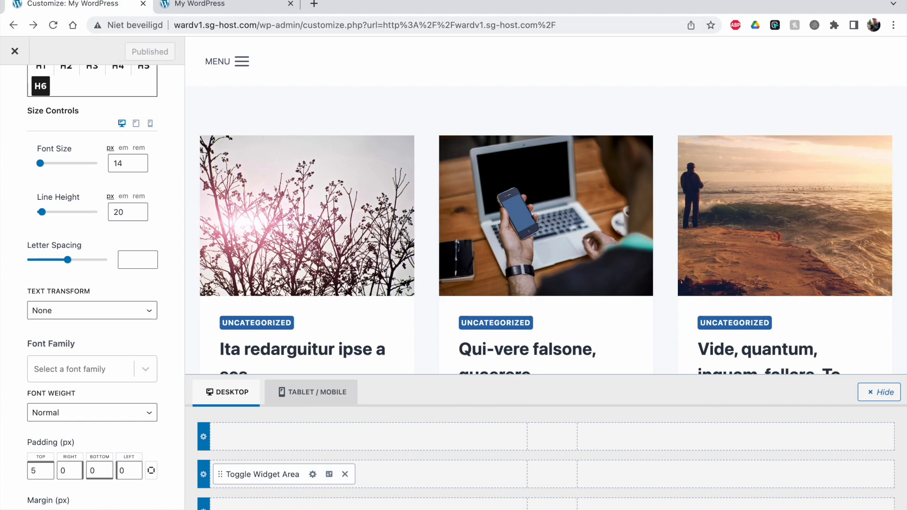
click(231, 4)
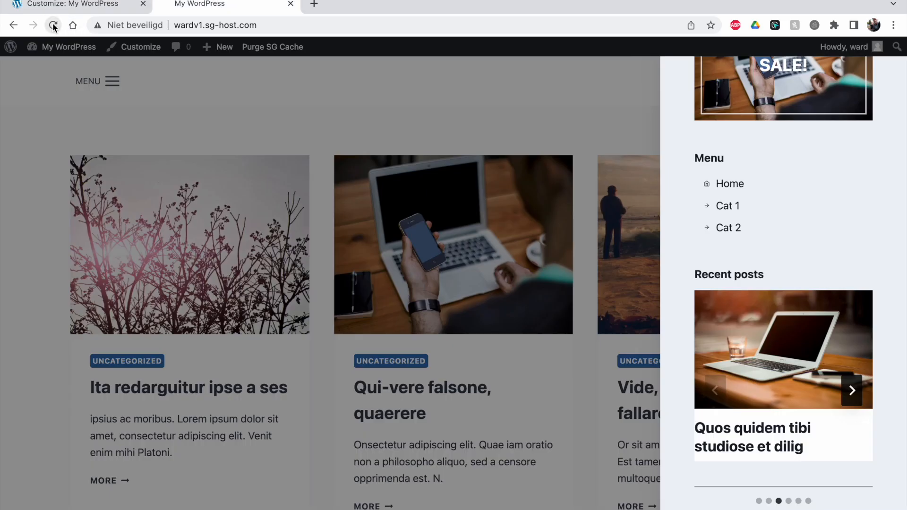
click(53, 25)
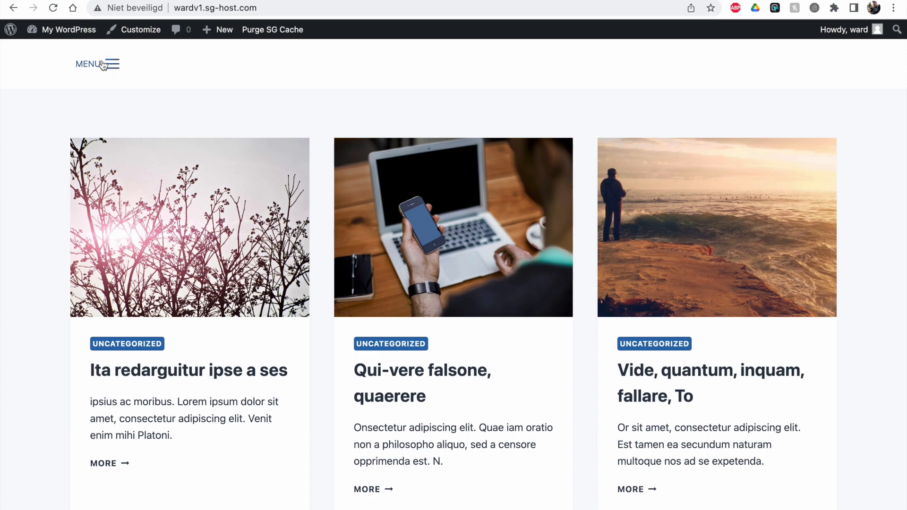
click(112, 63)
scroll(816, 340, down, 3)
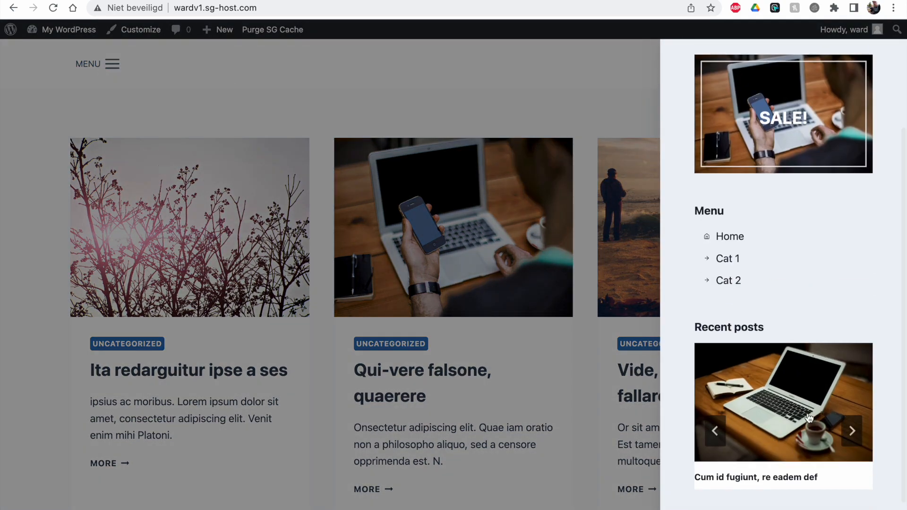
Step: Page forward through the post carousel, review the counter, banner and menu above it, and close the off-canvas area
click(853, 431)
click(854, 432)
click(854, 432)
click(854, 433)
scroll(821, 333, up, 1)
scroll(821, 333, up, 1)
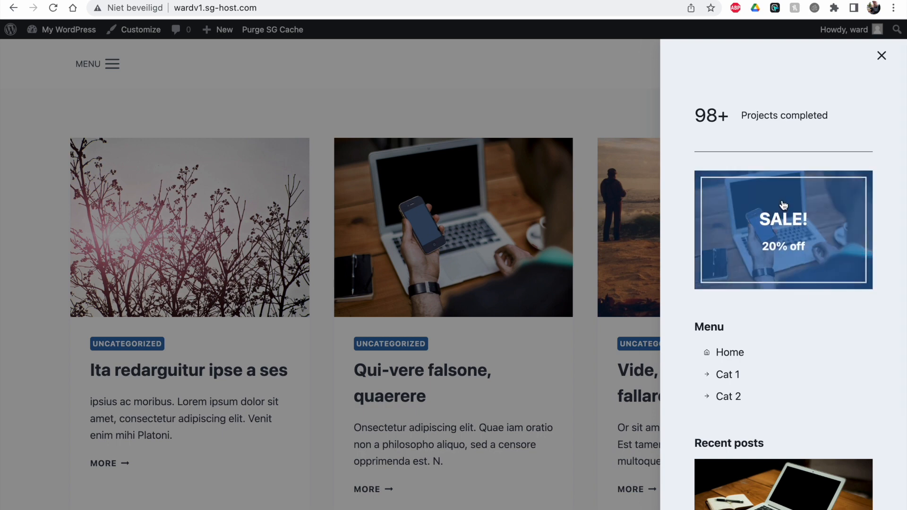
scroll(783, 204, down, 3)
scroll(783, 204, up, 3)
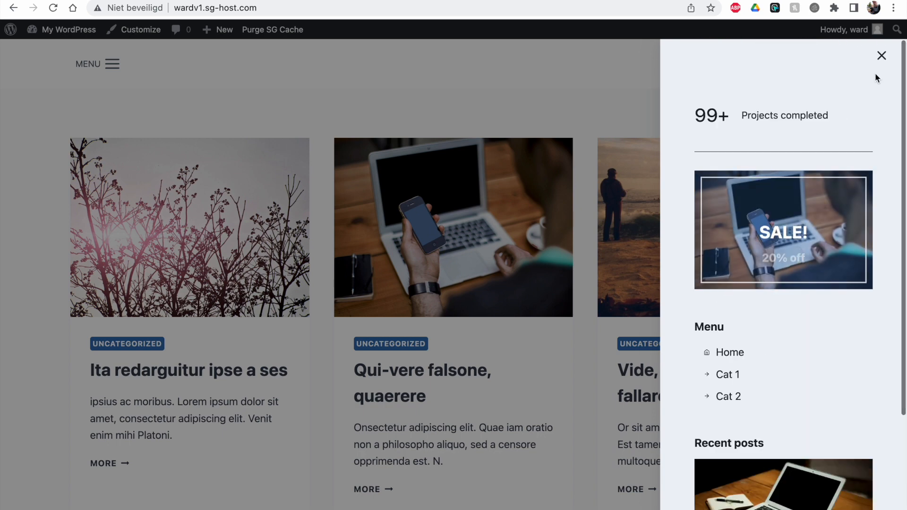
click(882, 57)
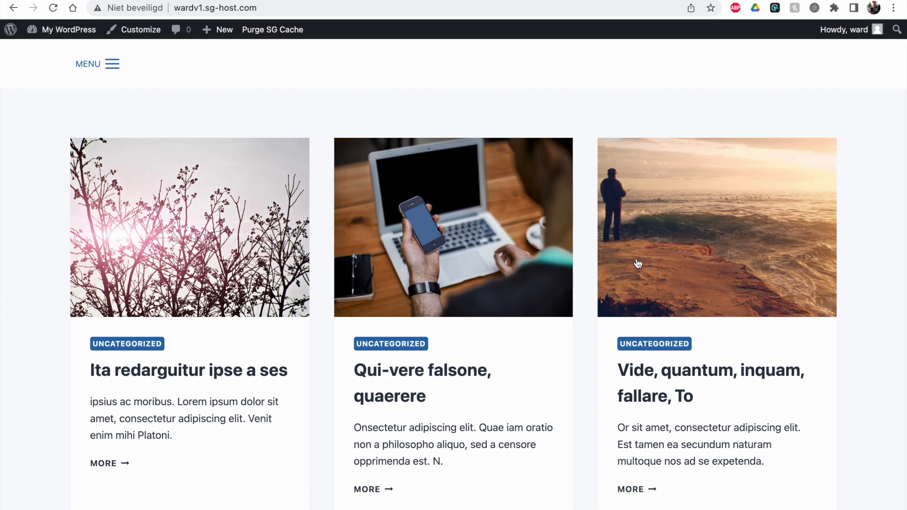
Step: Look over the live home page's post grid and open and close the off-canvas area once more
scroll(492, 275, down, 3)
scroll(149, 118, up, 3)
click(104, 70)
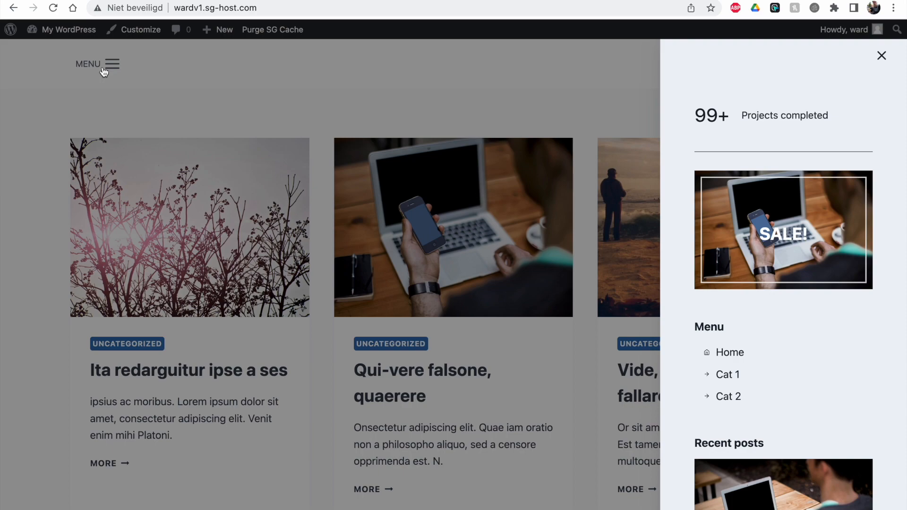
click(883, 56)
scroll(553, 318, down, 3)
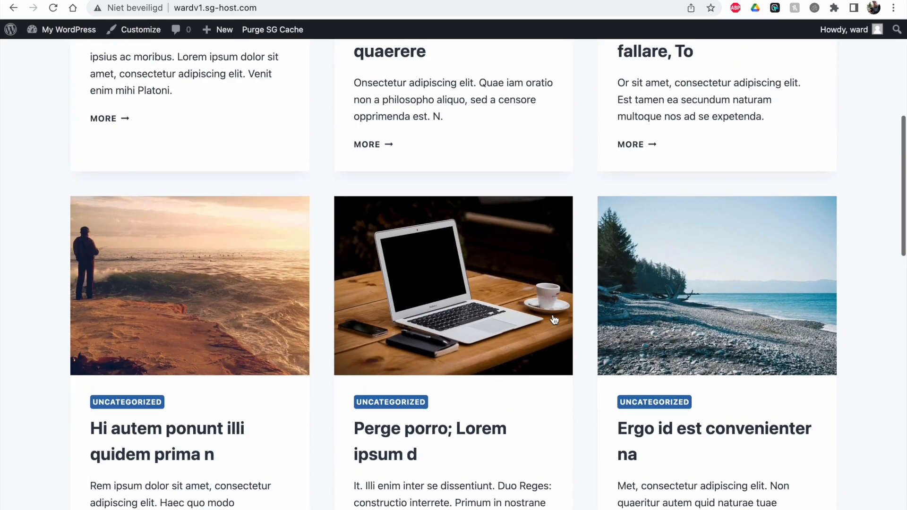
scroll(553, 318, up, 3)
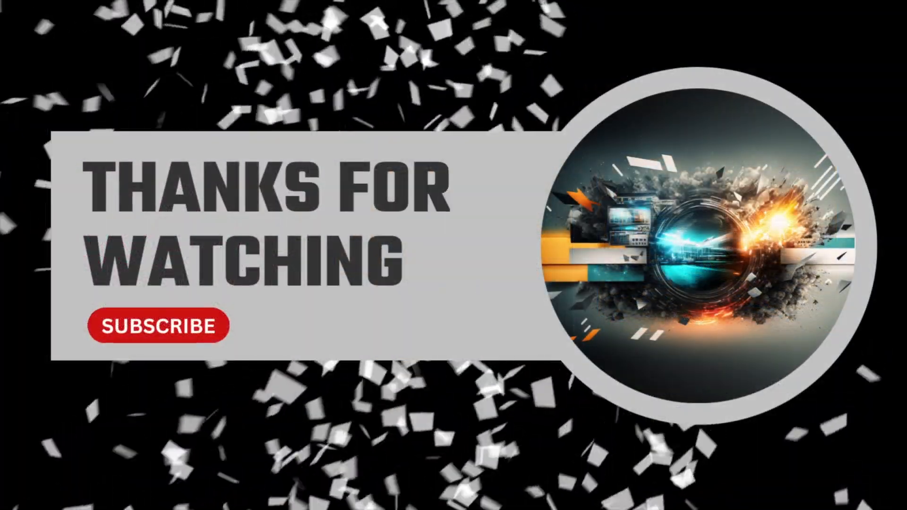